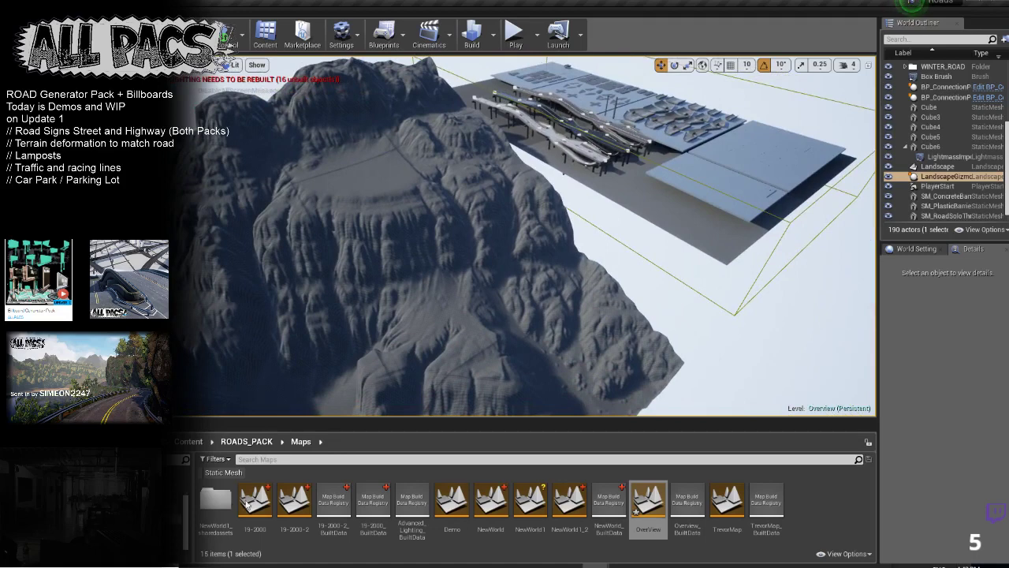
# Step: Open the ROADS_PACK Blueprint folder and place a BP_Road actor on the mountain's flat plateau
pyautogui.moveTo(192, 505); pyautogui.dragTo(176, 504)
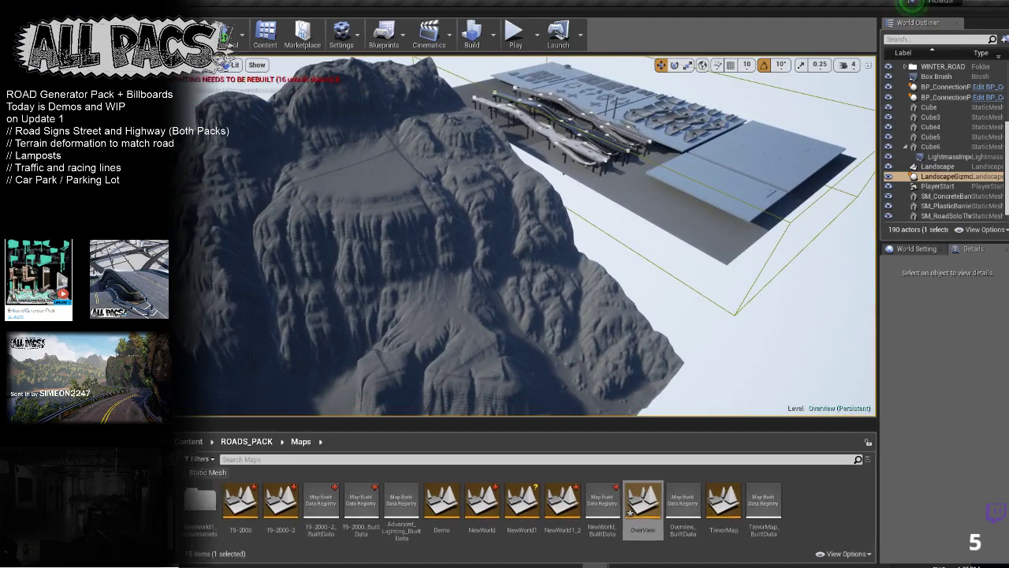
pyautogui.click(134, 504)
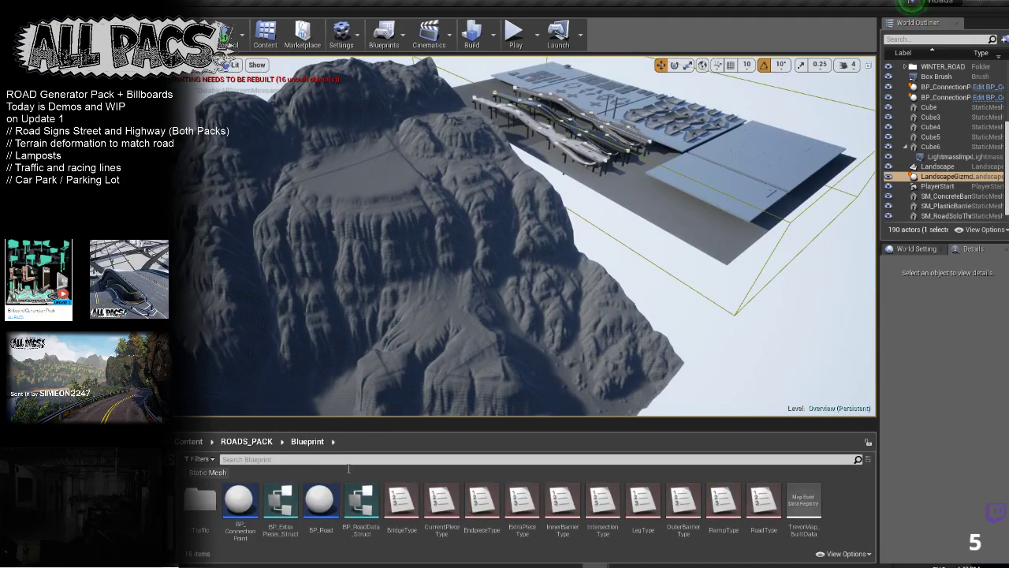
pyautogui.click(320, 505)
pyautogui.moveTo(320, 497); pyautogui.dragTo(390, 170)
pyautogui.press('w')
pyautogui.moveTo(384, 128); pyautogui.dragTo(276, 166, button='right')
pyautogui.moveTo(378, 178); pyautogui.dragTo(490, 186, button='right')
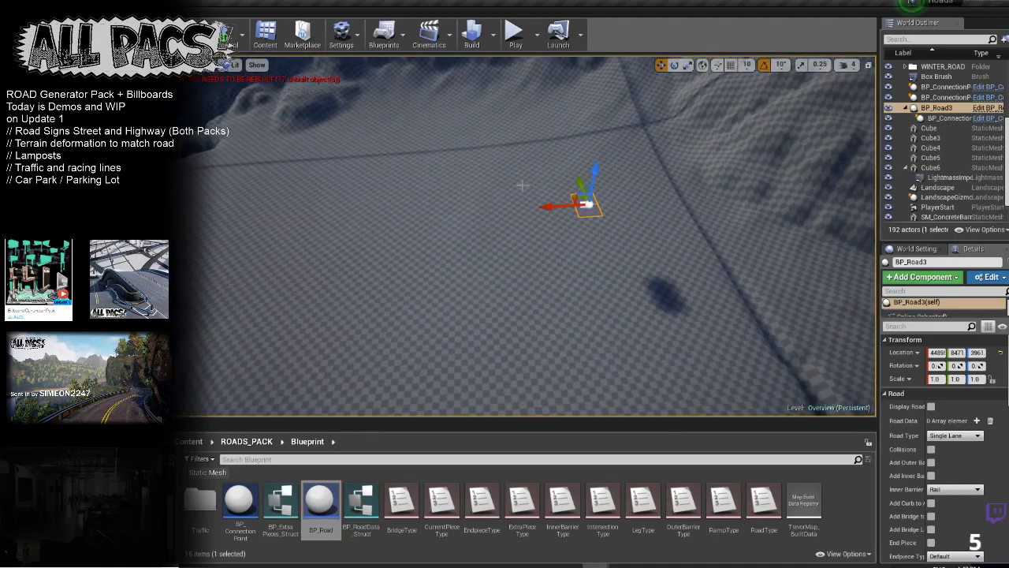
# Step: Extend the road with a second spline point and move the road across the plateau towards the rocky ridge
pyautogui.keyDown('alt'); pyautogui.moveTo(569, 209); pyautogui.dragTo(254, 223); pyautogui.keyUp('alt')
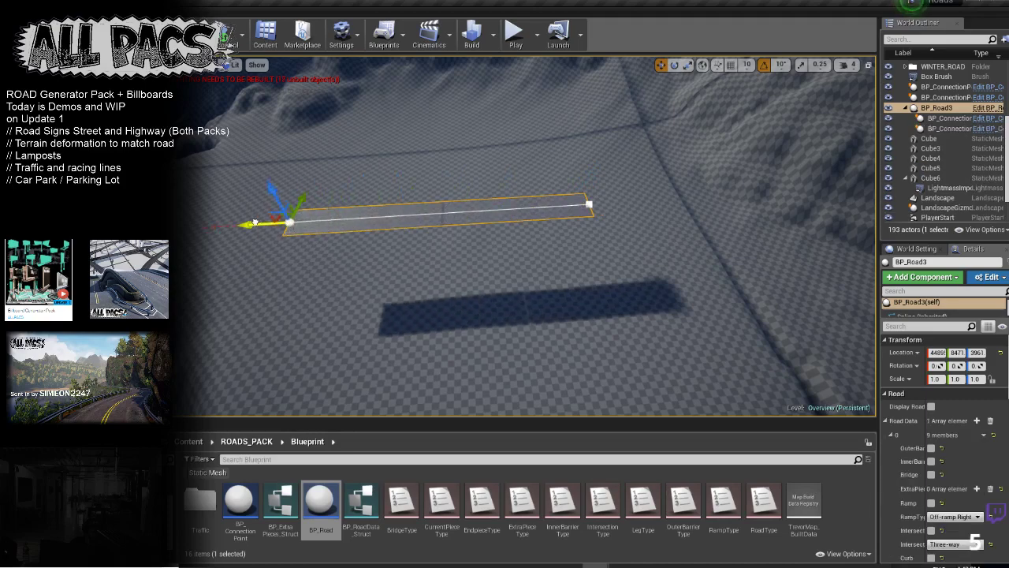
pyautogui.press('Escape')
pyautogui.click(511, 213)
pyautogui.moveTo(487, 171); pyautogui.dragTo(544, 177, button='right')
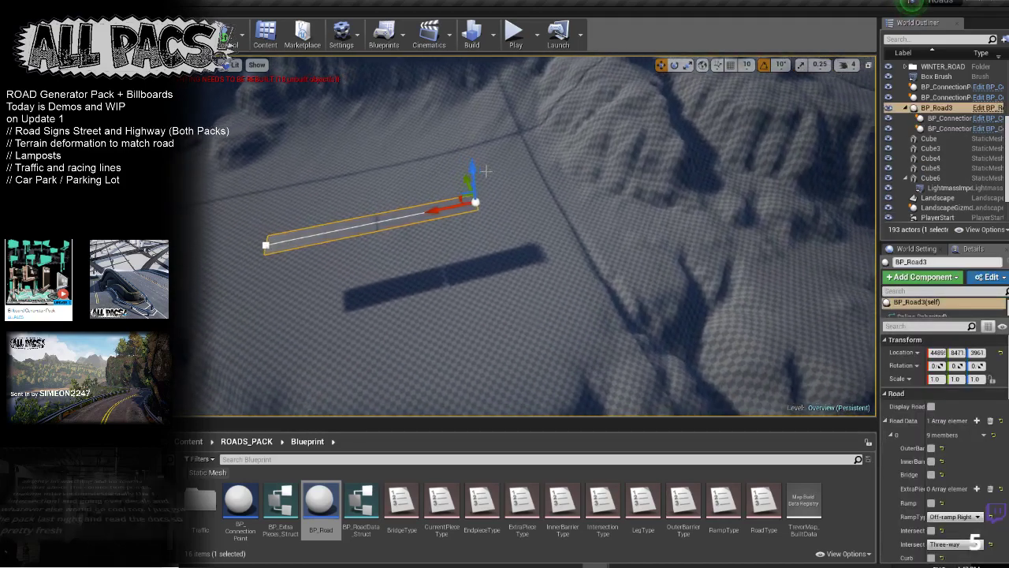
pyautogui.moveTo(469, 198); pyautogui.dragTo(757, 222)
pyautogui.moveTo(757, 222); pyautogui.dragTo(808, 236, button='right')
pyautogui.moveTo(710, 161); pyautogui.dragTo(513, 186, button='right')
pyautogui.click(518, 223)
pyautogui.moveTo(518, 224); pyautogui.dragTo(519, 257, button='right')
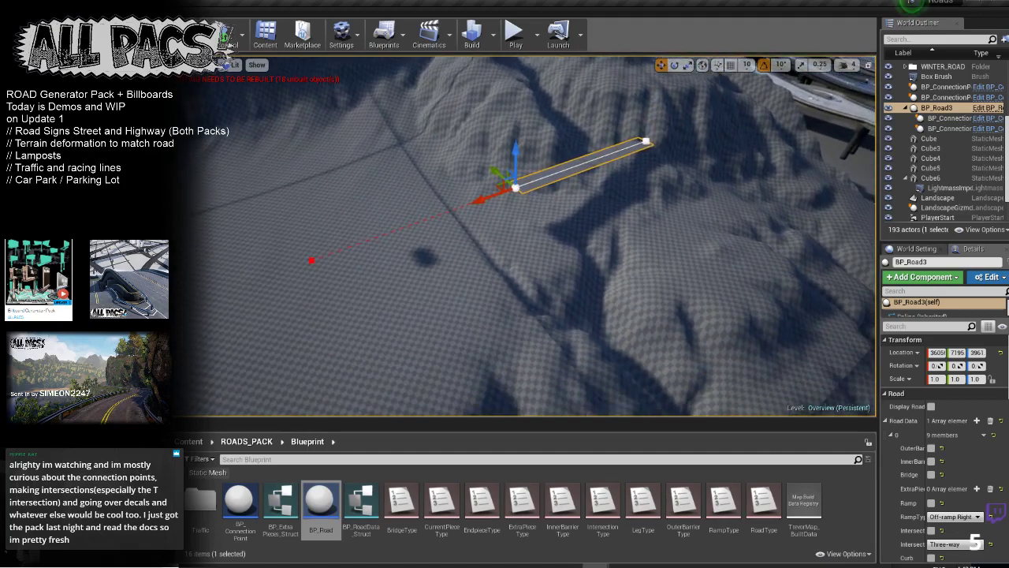
# Step: Lengthen the road across the plateau with two more spline points that form a gentle S-curve
pyautogui.keyDown('alt'); pyautogui.moveTo(496, 188); pyautogui.dragTo(228, 214); pyautogui.keyUp('alt')
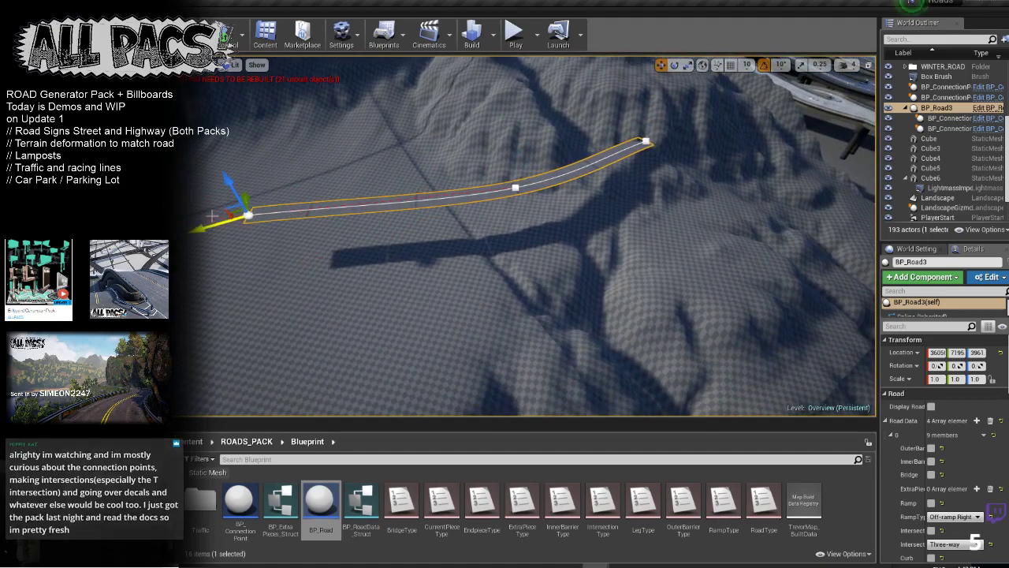
pyautogui.moveTo(228, 215); pyautogui.dragTo(453, 236, button='right')
pyautogui.keyDown('alt'); pyautogui.moveTo(511, 217); pyautogui.dragTo(702, 246); pyautogui.keyUp('alt')
pyautogui.scroll(-3, 914, 442)
pyautogui.moveTo(505, 259); pyautogui.dragTo(461, 237, button='right')
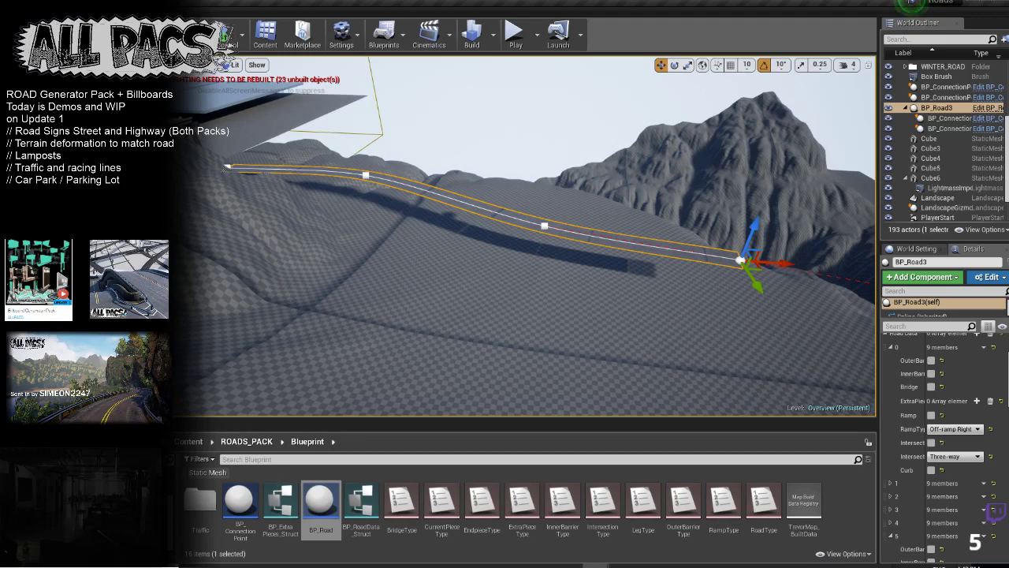
pyautogui.moveTo(628, 218); pyautogui.dragTo(426, 272, button='right')
pyautogui.moveTo(532, 331); pyautogui.dragTo(678, 232, button='right')
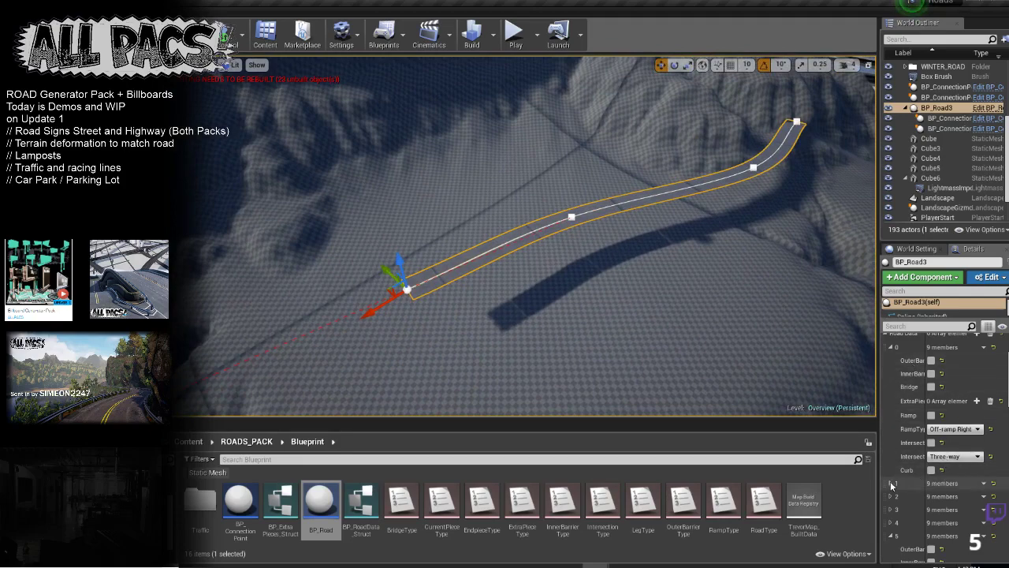
# Step: Try a Three-way intersection on Road Data element 1 and switch it off again
pyautogui.click(892, 484)
pyautogui.scroll(-1, 890, 449)
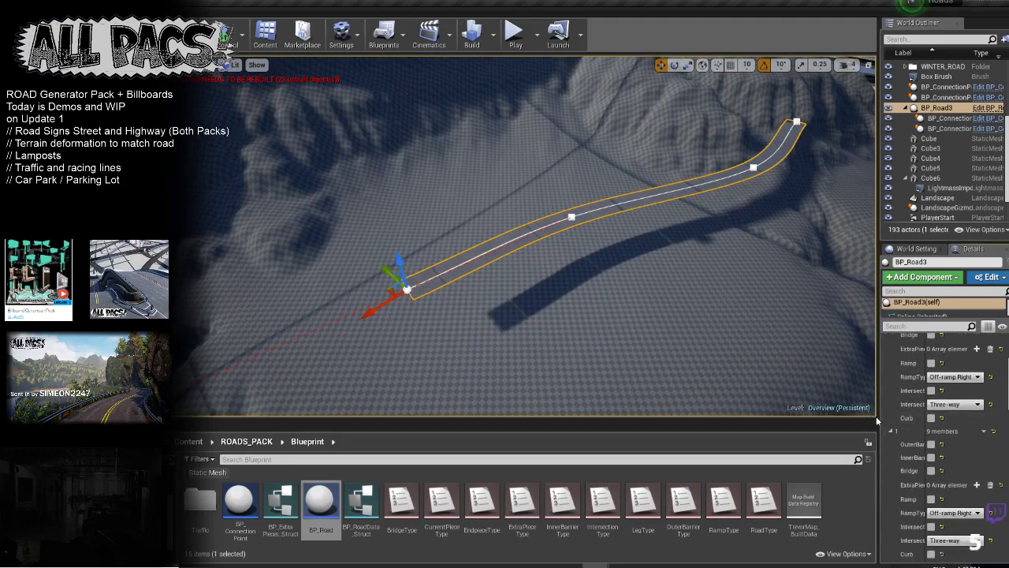
pyautogui.moveTo(874, 419); pyautogui.dragTo(852, 419)
pyautogui.scroll(-4, 957, 420)
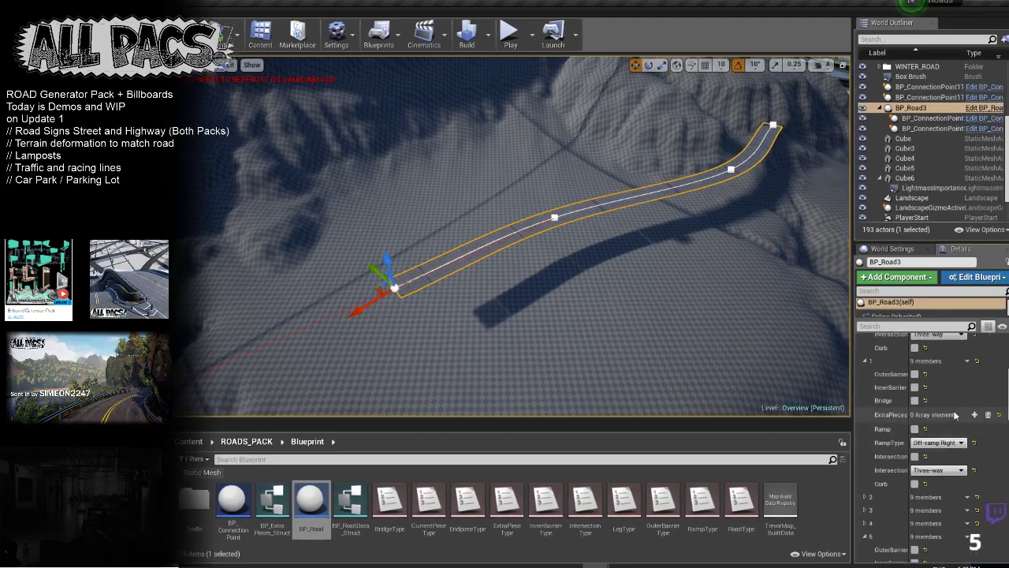
pyautogui.scroll(-1, 947, 414)
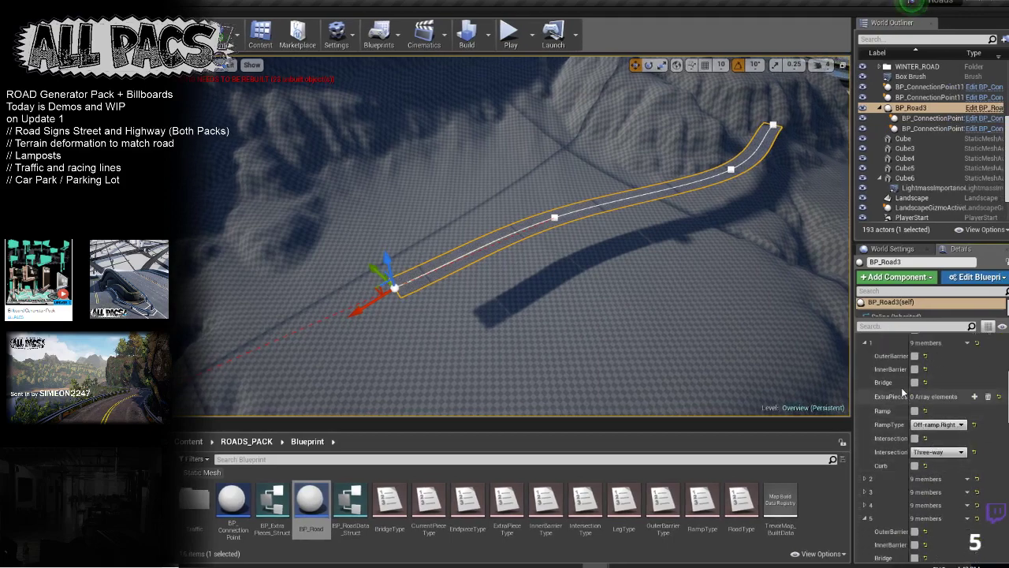
pyautogui.click(915, 438)
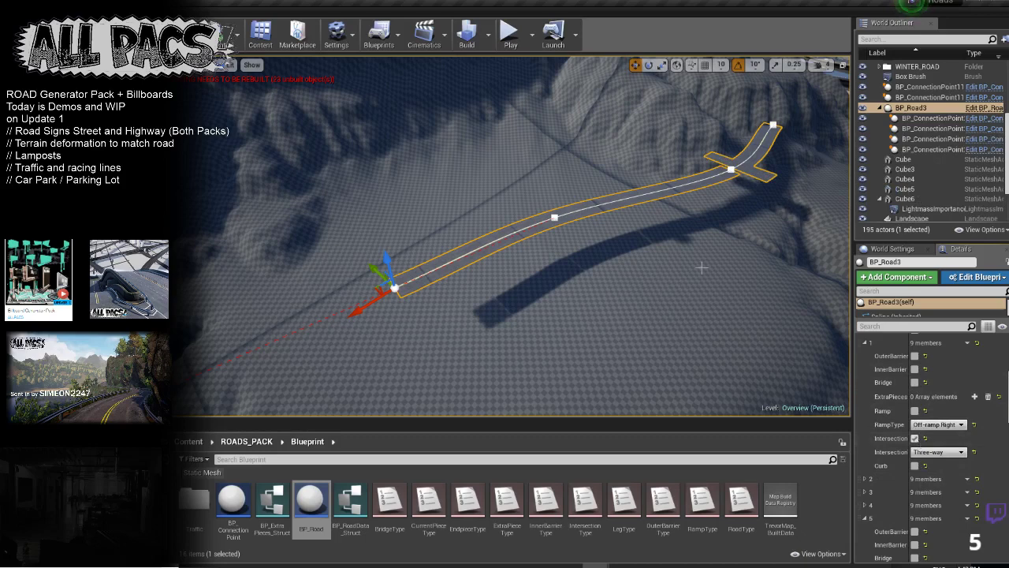
pyautogui.click(914, 438)
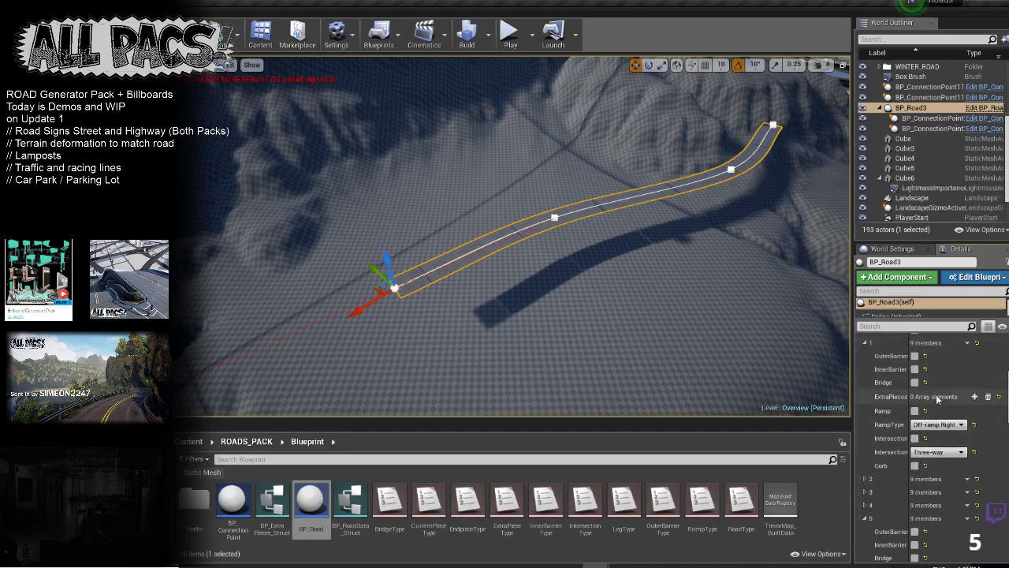
# Step: Enable an Off-ramp Right ramp on Road Data element 1 and inspect it along the road
pyautogui.scroll(2, 918, 458)
pyautogui.click(915, 447)
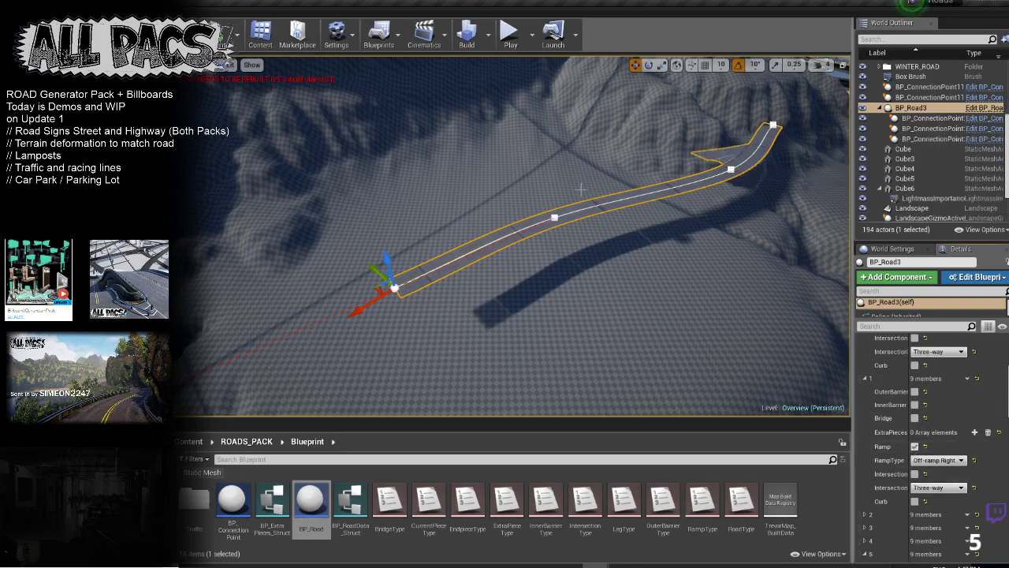
pyautogui.moveTo(540, 177); pyautogui.dragTo(516, 164, button='right')
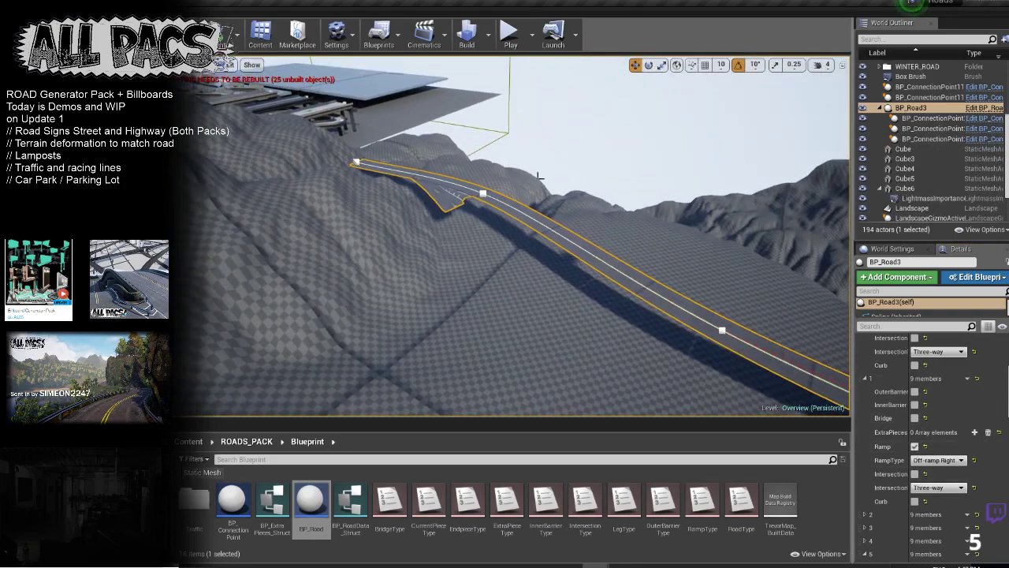
pyautogui.press('Escape')
pyautogui.click(537, 211)
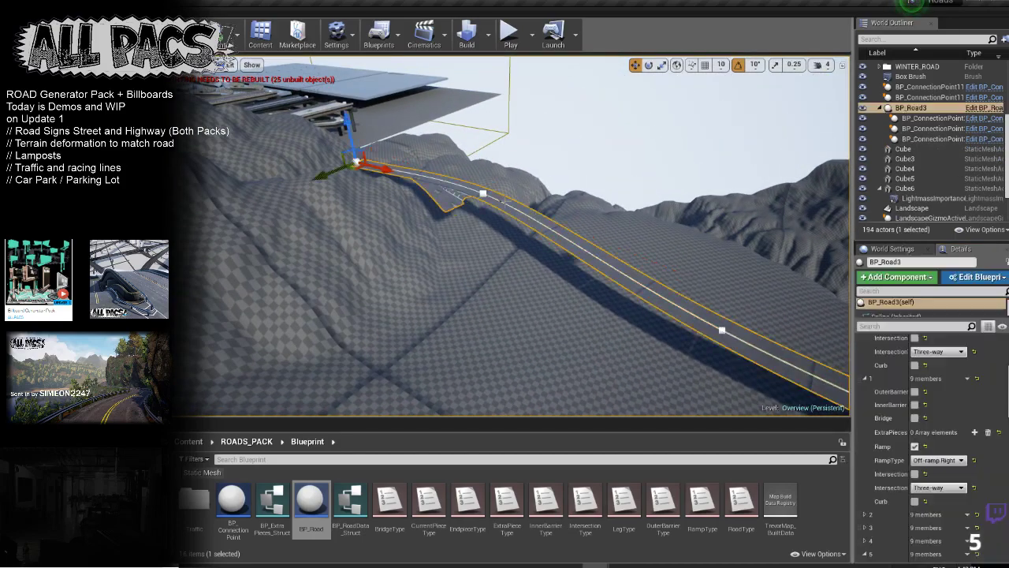
pyautogui.moveTo(538, 211); pyautogui.dragTo(579, 206, button='right')
pyautogui.moveTo(312, 169); pyautogui.dragTo(560, 290, button='right')
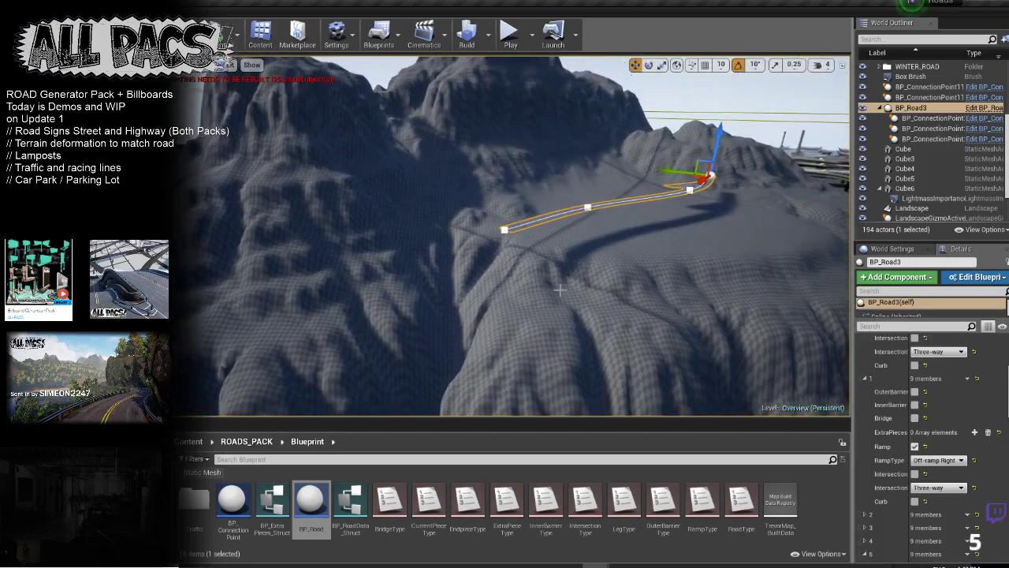
# Step: Move the road's far end point off the plateau and down onto the mountain slope
pyautogui.click(503, 230)
pyautogui.press('f')
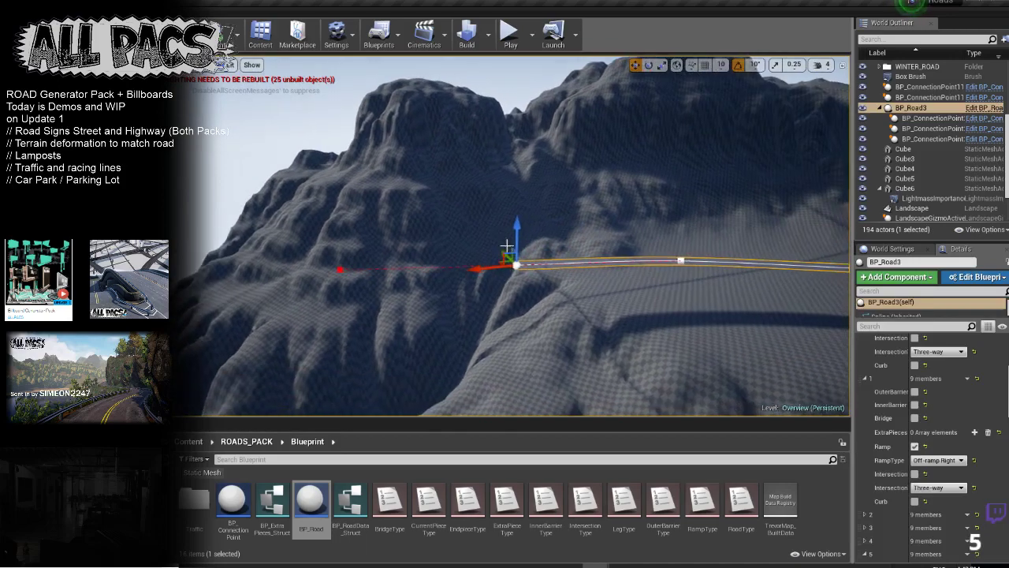
pyautogui.moveTo(504, 252); pyautogui.dragTo(308, 349)
pyautogui.moveTo(354, 318); pyautogui.dragTo(272, 364, button='right')
pyautogui.moveTo(559, 205); pyautogui.dragTo(724, 212, button='right')
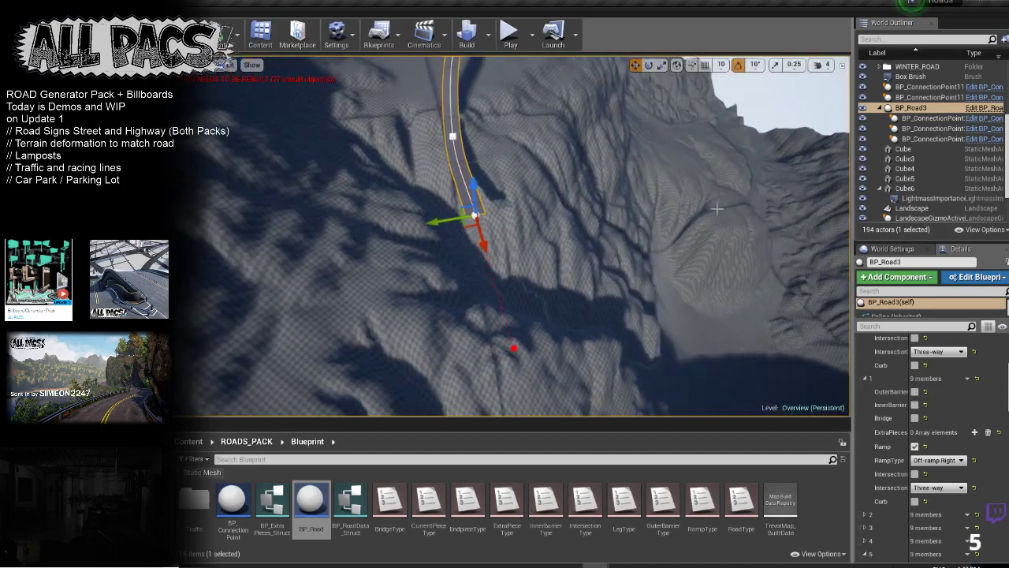
pyautogui.moveTo(477, 227); pyautogui.dragTo(336, 305)
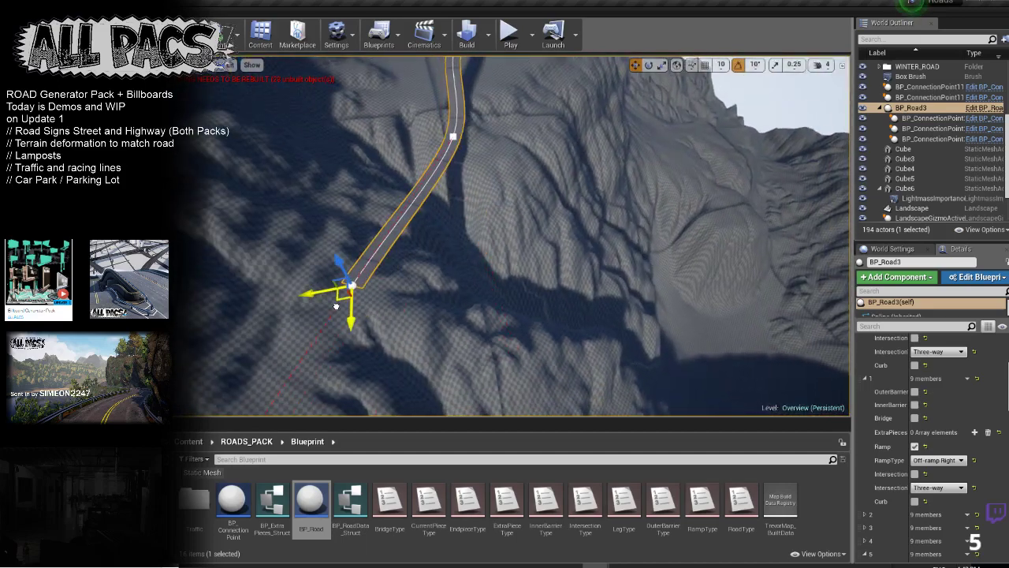
# Step: Rotate the road's far end point and extend the road along the mountainside with two more spline points
pyautogui.press('e')
pyautogui.moveTo(368, 337); pyautogui.dragTo(303, 339)
pyautogui.moveTo(303, 339); pyautogui.dragTo(229, 371, button='right')
pyautogui.press('w')
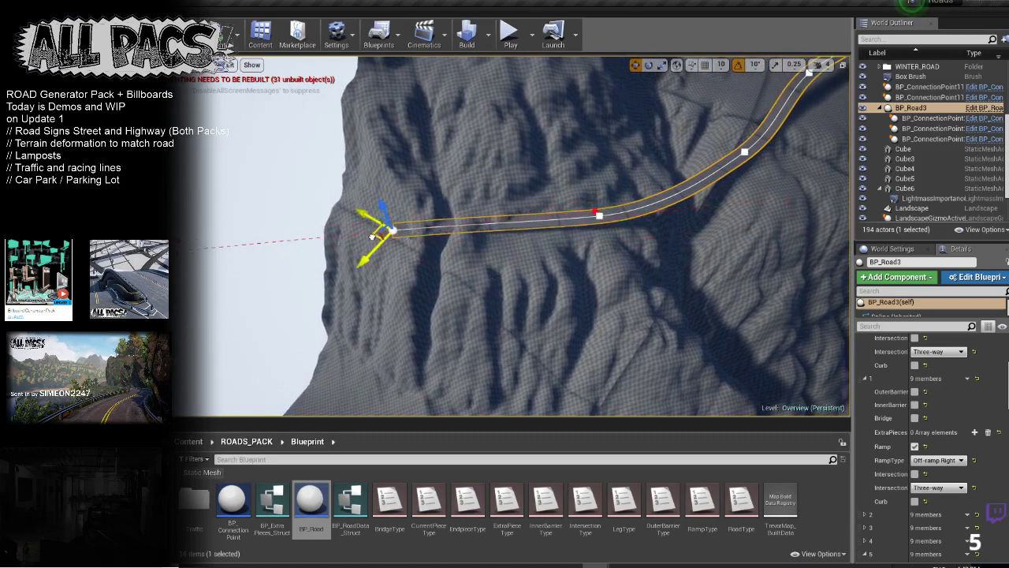
pyautogui.moveTo(484, 295); pyautogui.dragTo(397, 209)
pyautogui.press('w')
# Step: Turn off the ramp on Road Data element 1
pyautogui.moveTo(397, 208); pyautogui.dragTo(544, 221, button='right')
pyautogui.moveTo(473, 229); pyautogui.dragTo(616, 253, button='right')
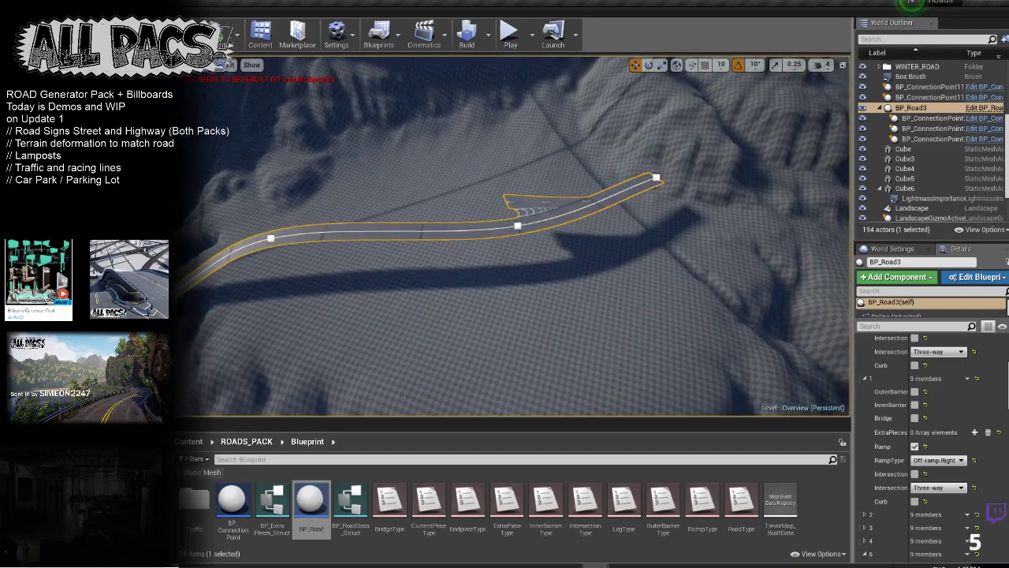
pyautogui.moveTo(481, 224); pyautogui.dragTo(529, 218, button='right')
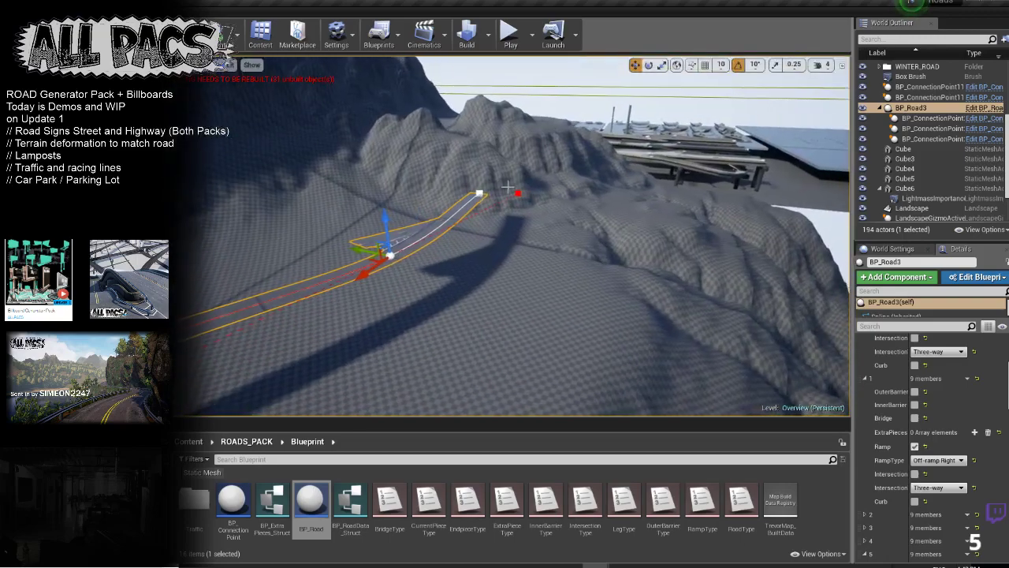
pyautogui.click(914, 447)
# Step: Examine the road's Landscape deformation settings and how the road sits above the terrain
pyautogui.moveTo(710, 315); pyautogui.dragTo(521, 296, button='right')
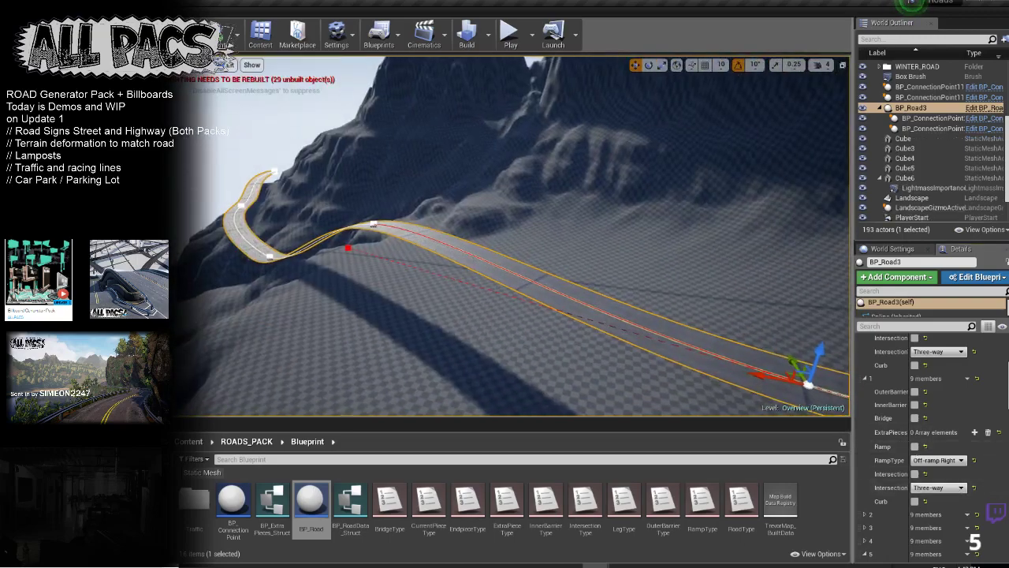
pyautogui.moveTo(622, 328); pyautogui.dragTo(658, 341, button='right')
pyautogui.moveTo(568, 229); pyautogui.dragTo(576, 228, button='right')
pyautogui.scroll(-10, 916, 479)
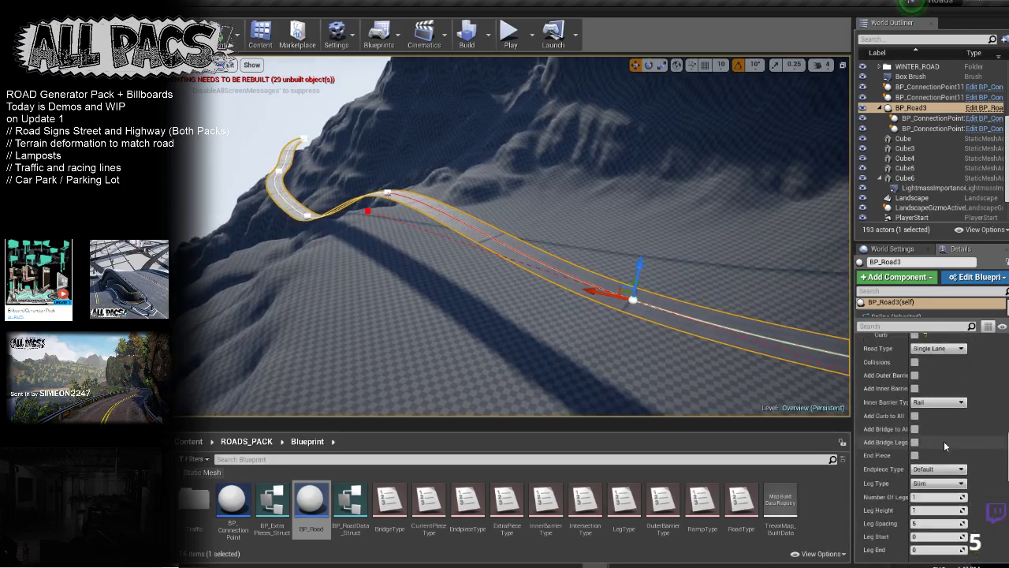
pyautogui.scroll(-8, 944, 453)
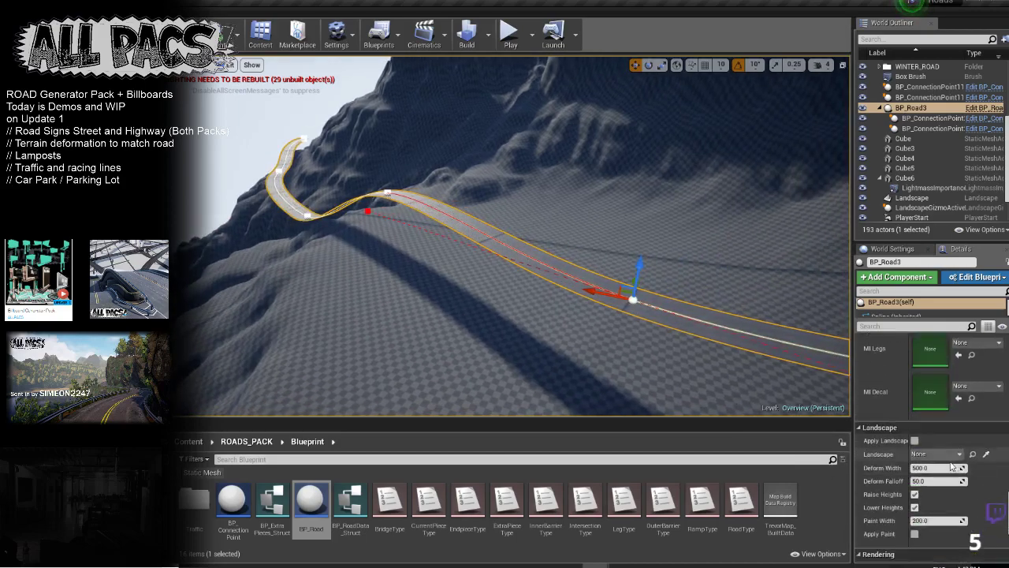
pyautogui.moveTo(415, 179); pyautogui.dragTo(464, 190, button='right')
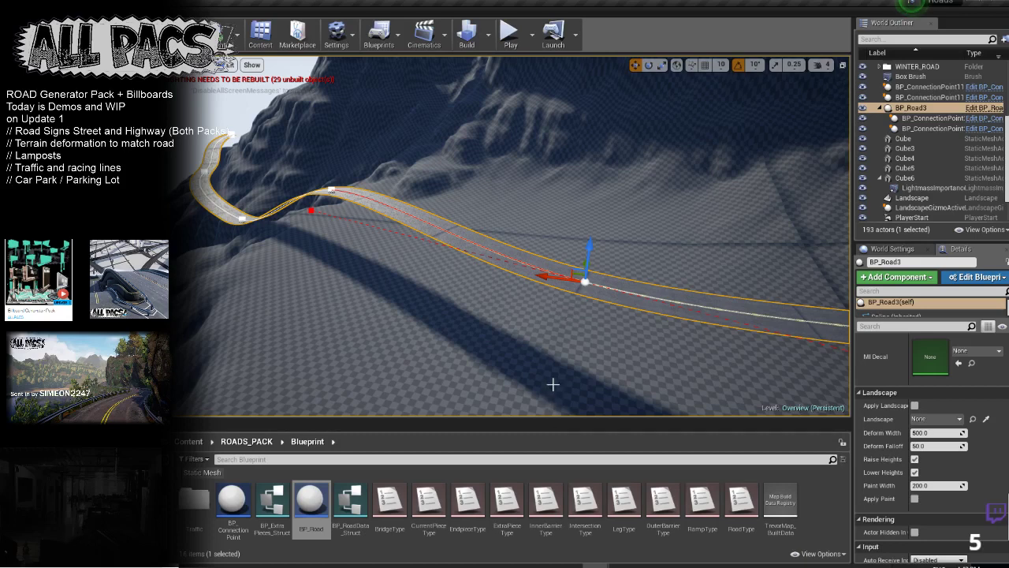
pyautogui.moveTo(413, 279); pyautogui.dragTo(228, 252, button='right')
pyautogui.moveTo(568, 363); pyautogui.dragTo(540, 221, button='right')
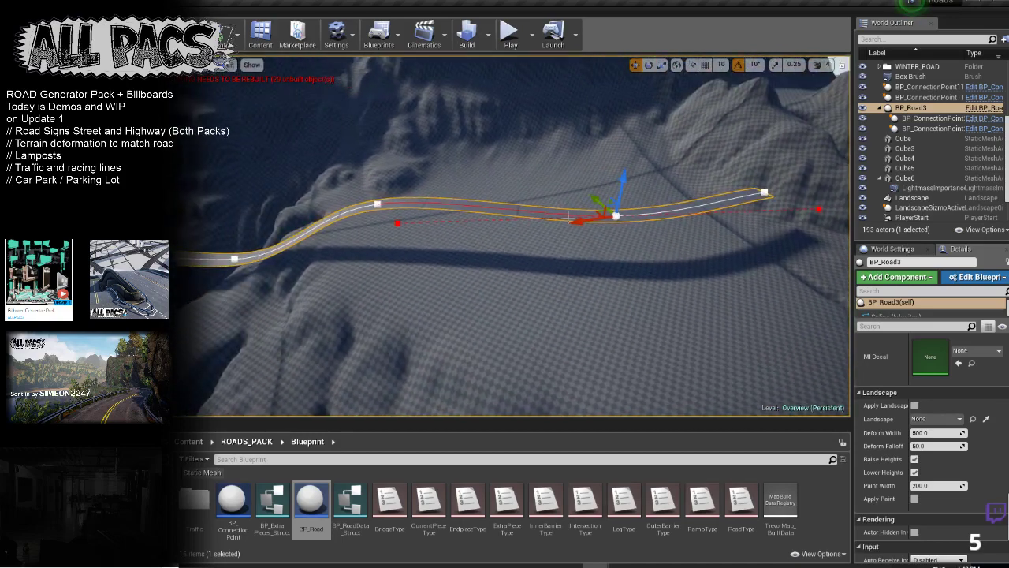
# Step: Duplicate the whole road from its plateau end and place the copy beside it, beyond the plateau's edge
pyautogui.click(764, 191)
pyautogui.click(616, 214)
pyautogui.press('Escape')
pyautogui.click(509, 207)
pyautogui.moveTo(509, 208); pyautogui.dragTo(528, 224, button='right')
pyautogui.moveTo(717, 174); pyautogui.dragTo(591, 168, button='right')
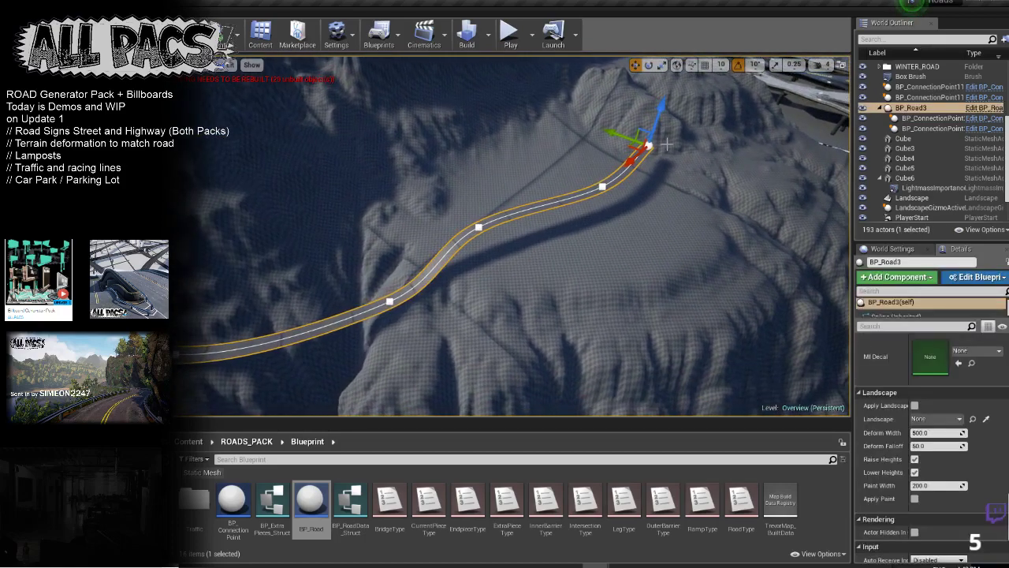
pyautogui.keyDown('alt'); pyautogui.moveTo(617, 134); pyautogui.dragTo(779, 194); pyautogui.keyUp('alt')
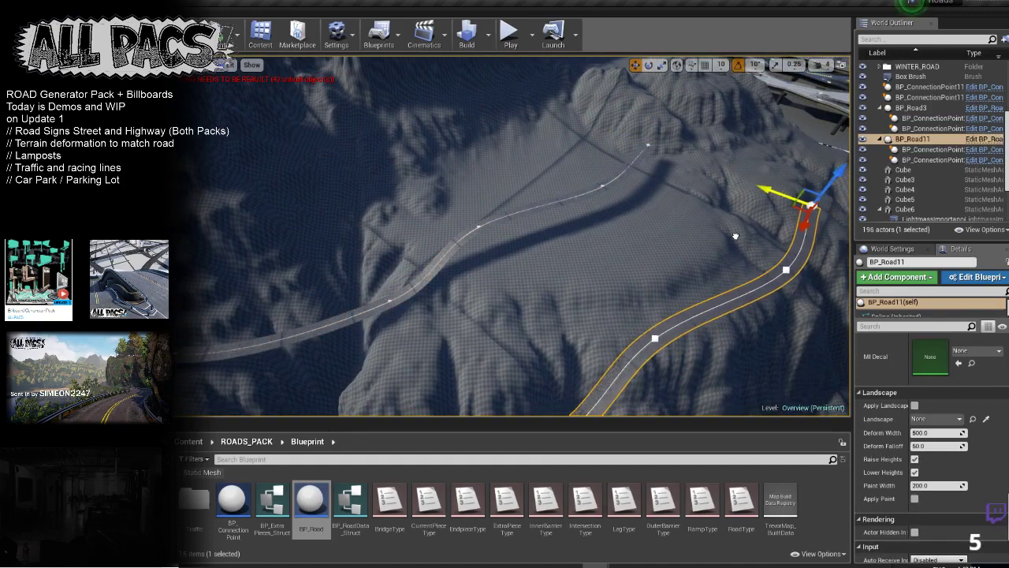
# Step: Delete the original road's spline points over the plateau and at its edge, keeping the mountainside section
pyautogui.click(517, 207)
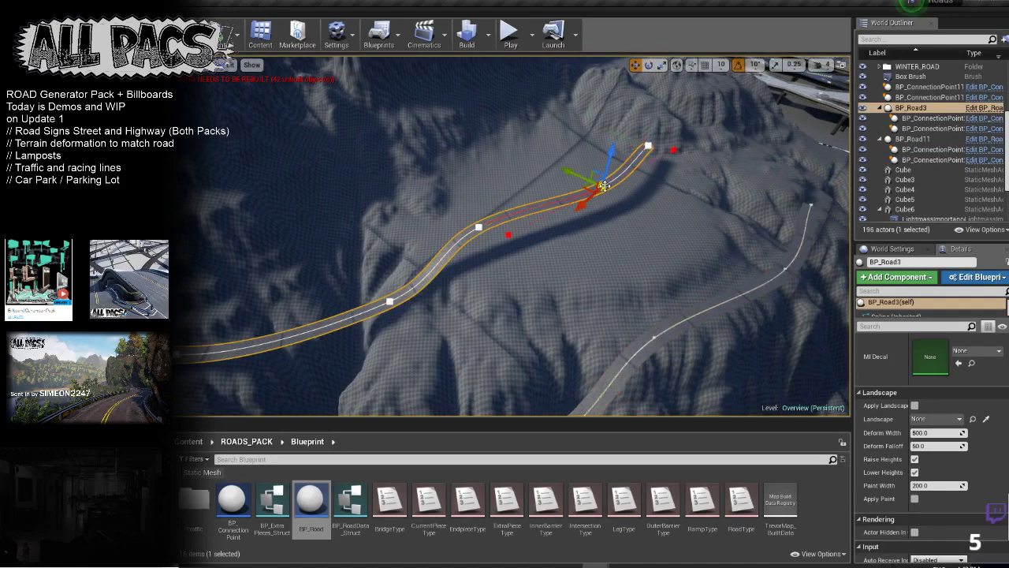
pyautogui.moveTo(645, 147)
pyautogui.mouseDown()
pyautogui.moveTo(598, 183)
pyautogui.moveTo(477, 228)
pyautogui.mouseUp()
pyautogui.moveTo(540, 201); pyautogui.dragTo(451, 231, button='right')
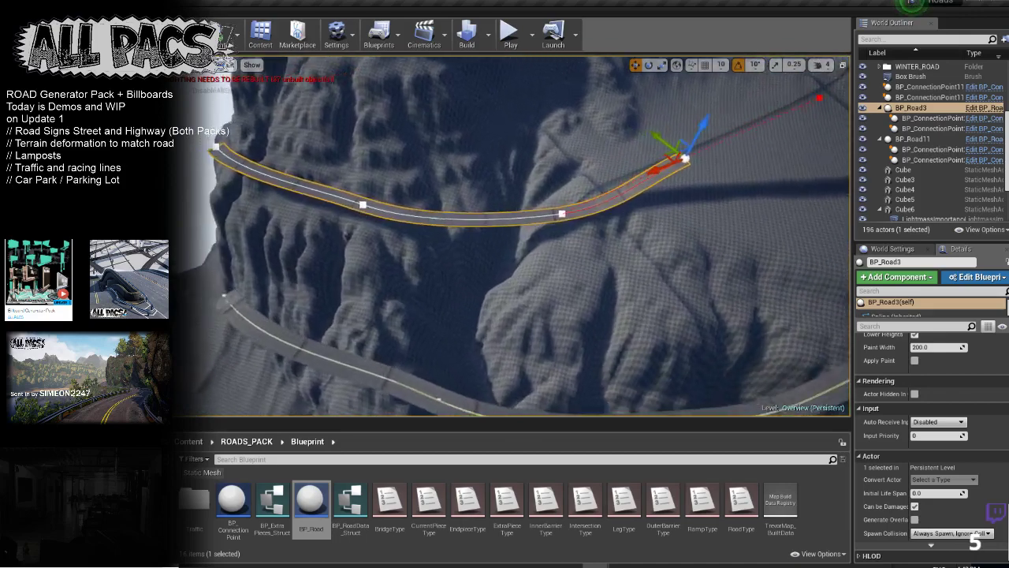
pyautogui.moveTo(540, 233); pyautogui.dragTo(548, 237, button='right')
pyautogui.press('Delete')
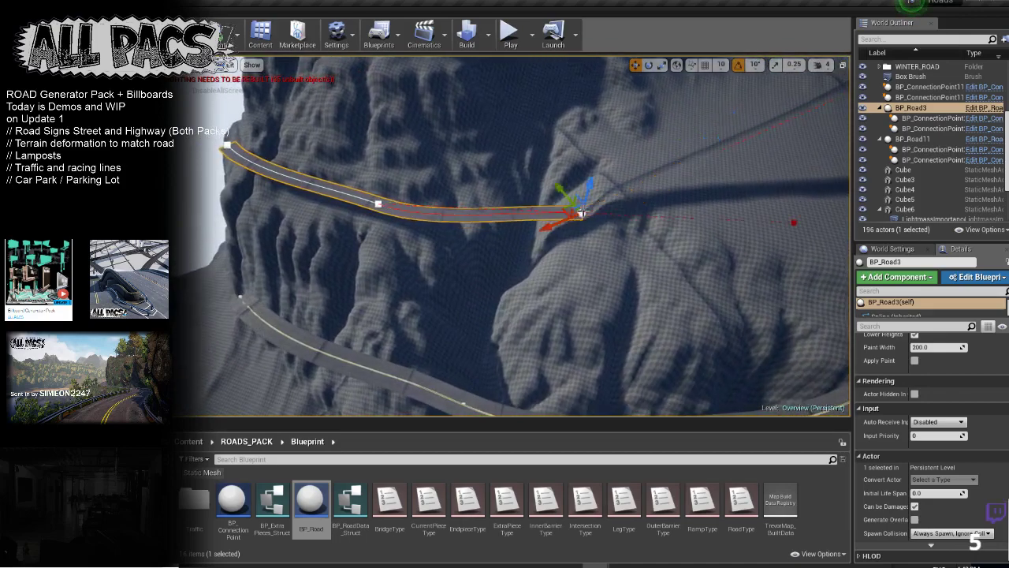
pyautogui.press('Delete')
pyautogui.moveTo(512, 237); pyautogui.dragTo(430, 237, button='right')
# Step: Extend the shortened original road with a new spline point running across the cliff face
pyautogui.click(363, 151)
pyautogui.keyDown('alt'); pyautogui.moveTo(348, 152); pyautogui.dragTo(615, 220); pyautogui.keyUp('alt')
pyautogui.press('e')
pyautogui.moveTo(646, 208); pyautogui.dragTo(644, 207, button='right')
pyautogui.scroll(-4, 907, 442)
pyautogui.scroll(-3, 923, 476)
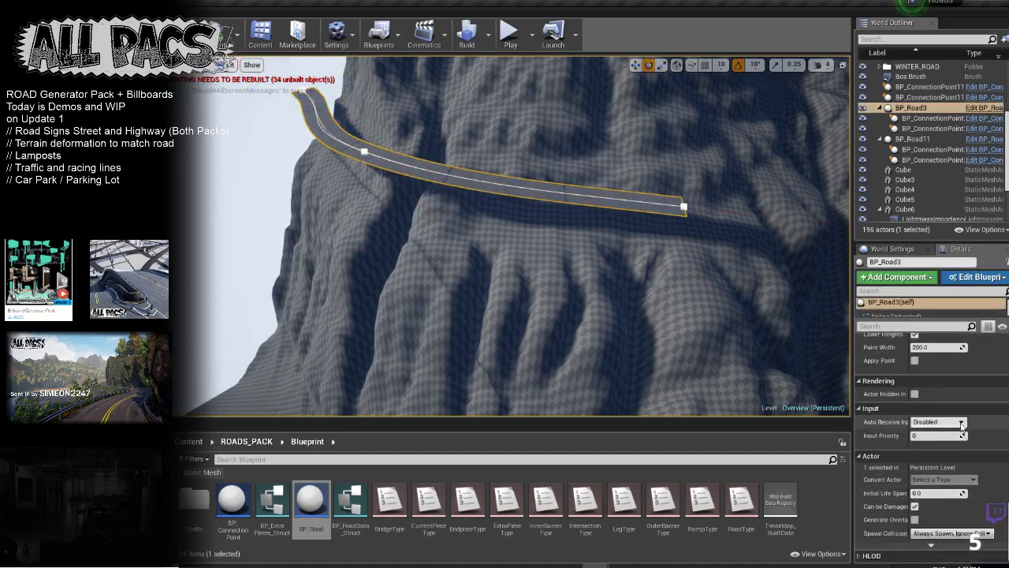
# Step: Assign the mountain Landscape actor as the landscape reference in the road's Landscape settings
pyautogui.scroll(4, 950, 430)
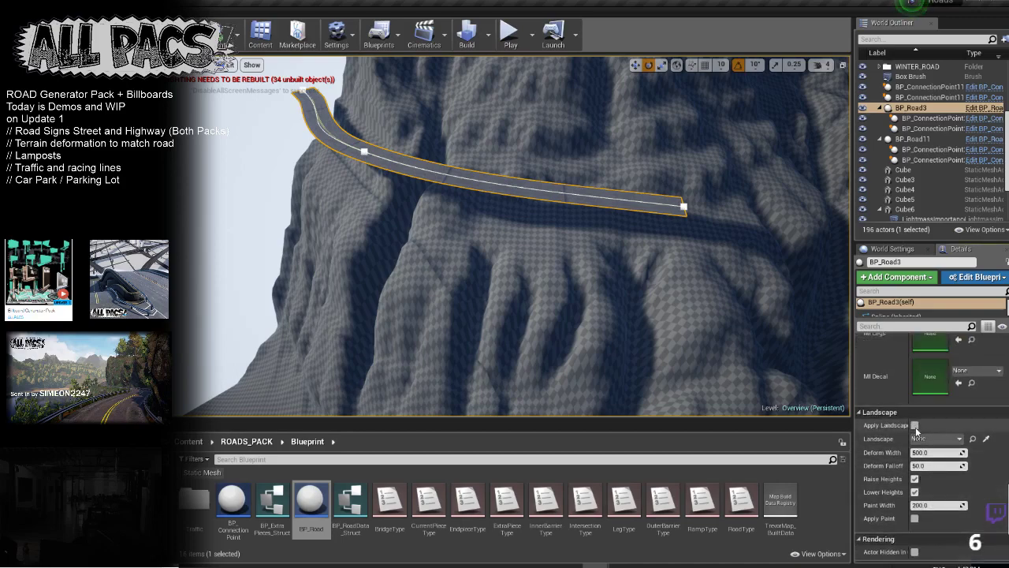
pyautogui.moveTo(716, 279); pyautogui.dragTo(709, 257, button='right')
pyautogui.press('s')
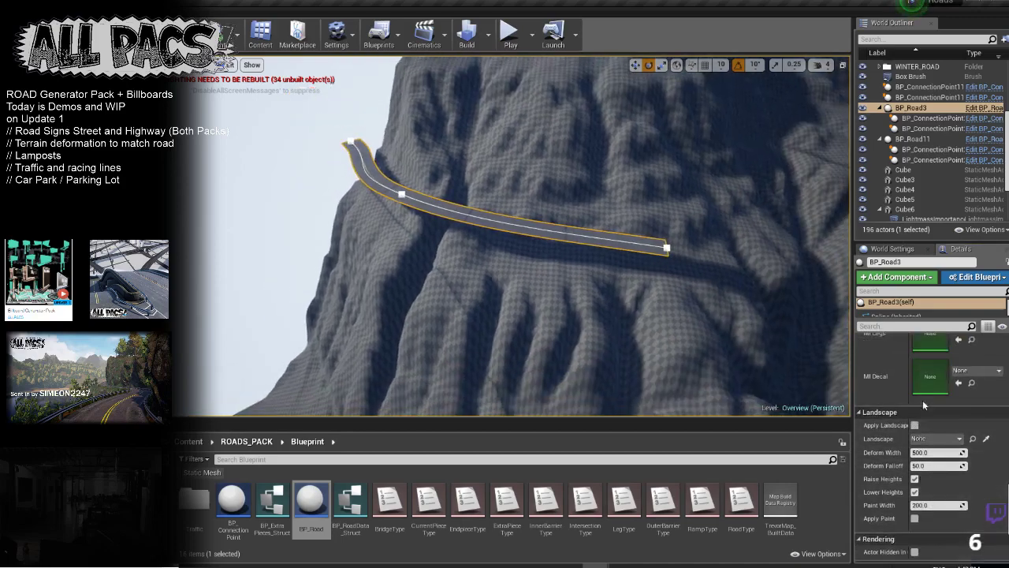
pyautogui.click(986, 438)
pyautogui.moveTo(587, 240); pyautogui.dragTo(571, 254, button='right')
pyautogui.press('w')
pyautogui.press('s')
pyautogui.press('d')
pyautogui.press('a')
pyautogui.moveTo(719, 279); pyautogui.dragTo(724, 278, button='right')
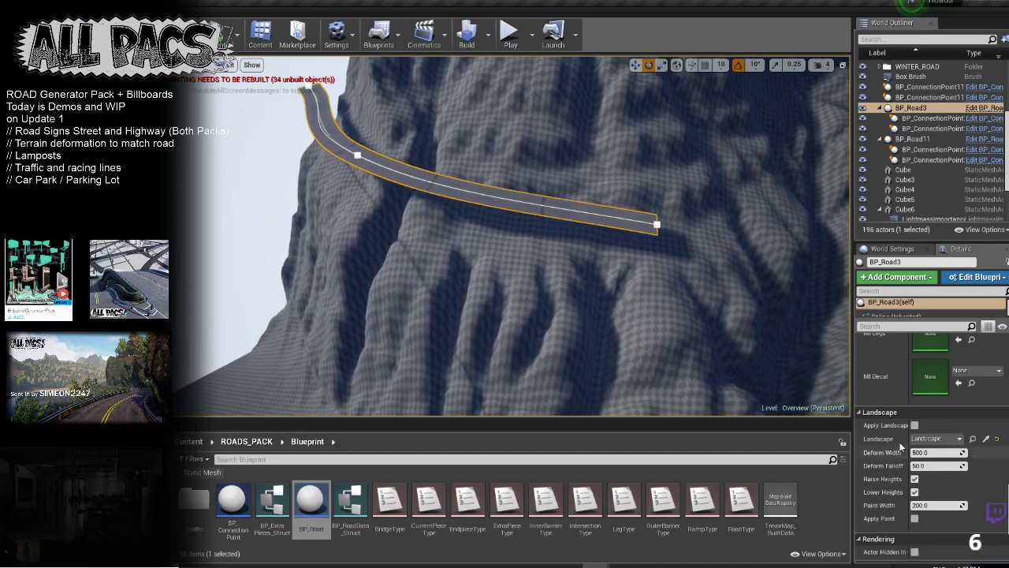
# Step: Apply the landscape deformation to the road and inspect the reshaped terrain beneath its end
pyautogui.click(915, 426)
pyautogui.moveTo(512, 237)
pyautogui.mouseDown(button='right')
pyautogui.moveTo(474, 246)
pyautogui.moveTo(505, 231)
pyautogui.mouseUp(button='right')
pyautogui.press('d')
pyautogui.press('a')
pyautogui.moveTo(705, 283); pyautogui.dragTo(726, 276, button='right')
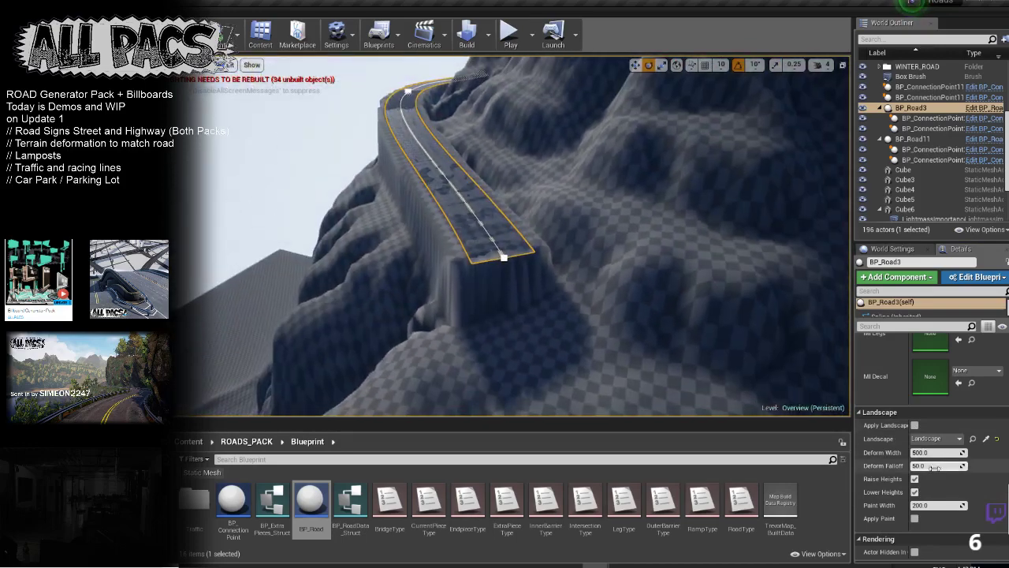
# Step: Increase the road's Deform Falloff to about 690.5 and reapply the landscape deformation
pyautogui.moveTo(935, 467); pyautogui.dragTo(959, 467)
pyautogui.click(915, 426)
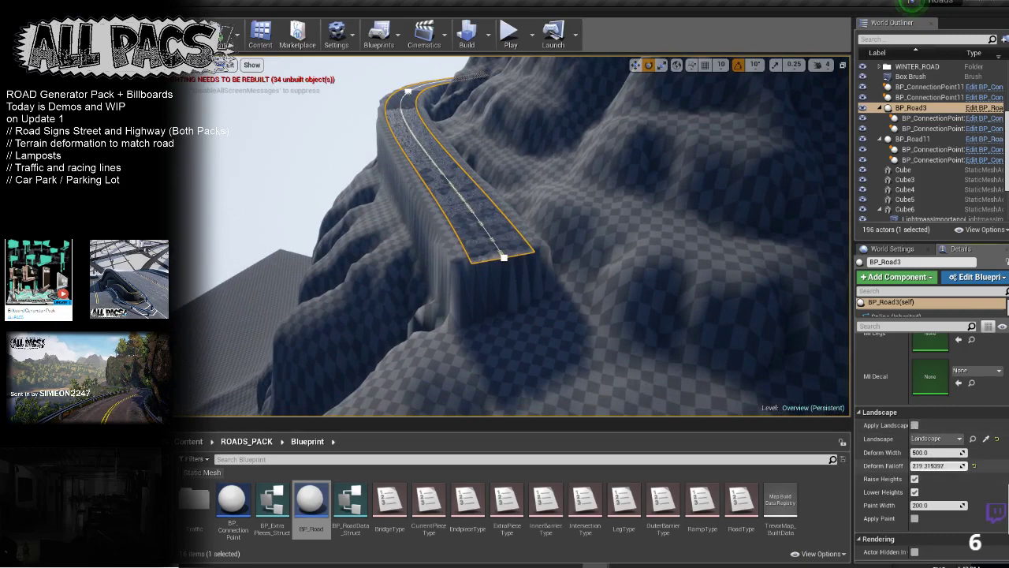
pyautogui.moveTo(935, 466); pyautogui.dragTo(954, 466)
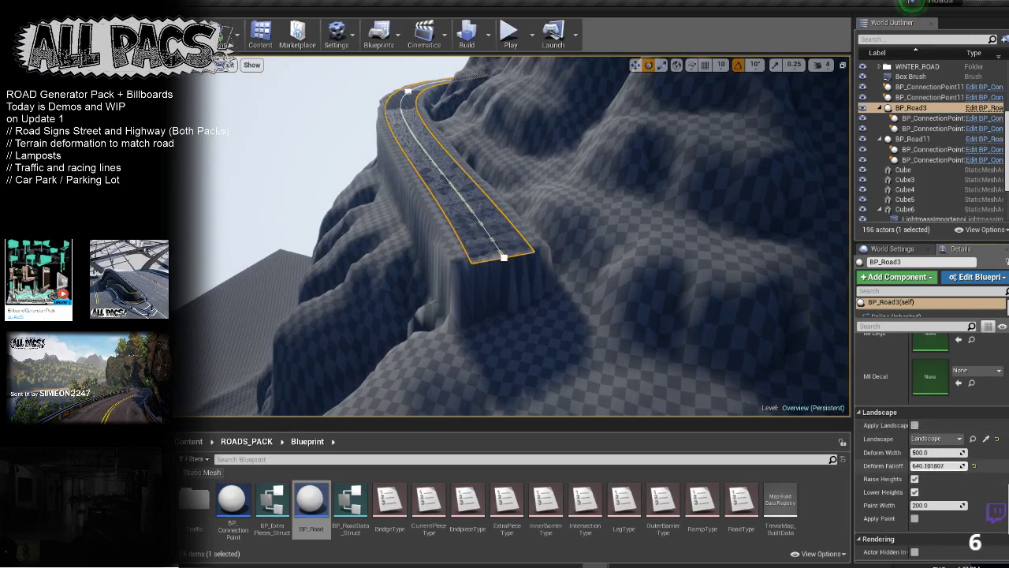
pyautogui.moveTo(936, 466); pyautogui.dragTo(940, 466)
pyautogui.click(917, 427)
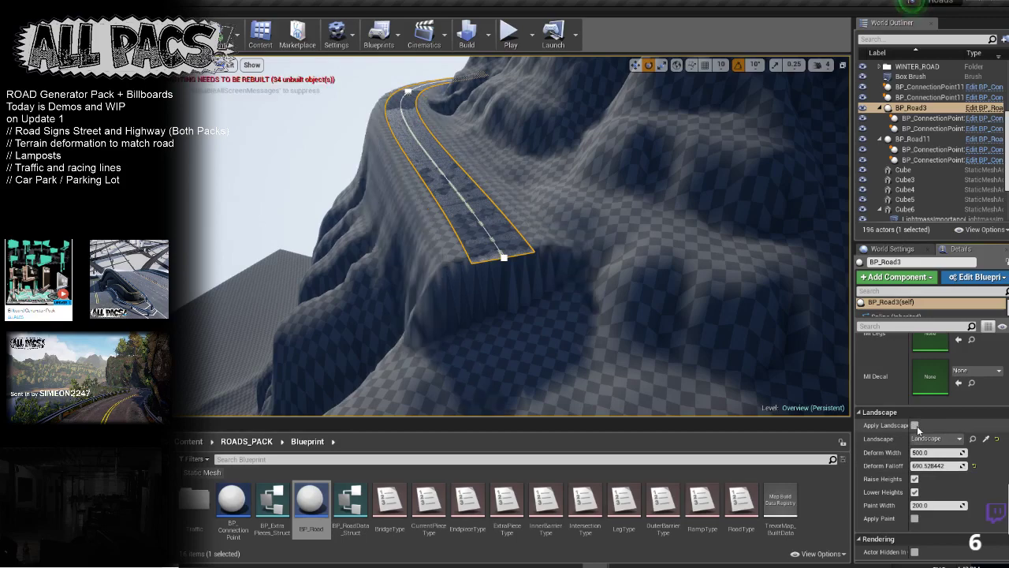
# Step: Delete the shortened road from the mountainside, keeping the deformed terrain
pyautogui.moveTo(443, 139); pyautogui.dragTo(529, 181, button='right')
pyautogui.press('Escape')
pyautogui.click(315, 214)
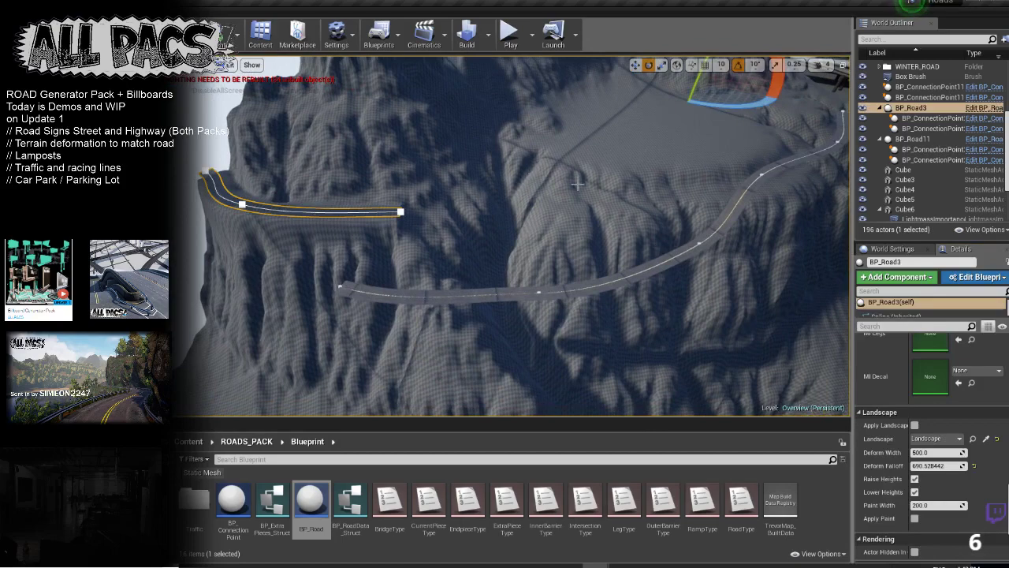
pyautogui.press('Delete')
# Step: Move the duplicated road sideways so it runs from the deformed mountainside ledge over the plateau
pyautogui.click(721, 232)
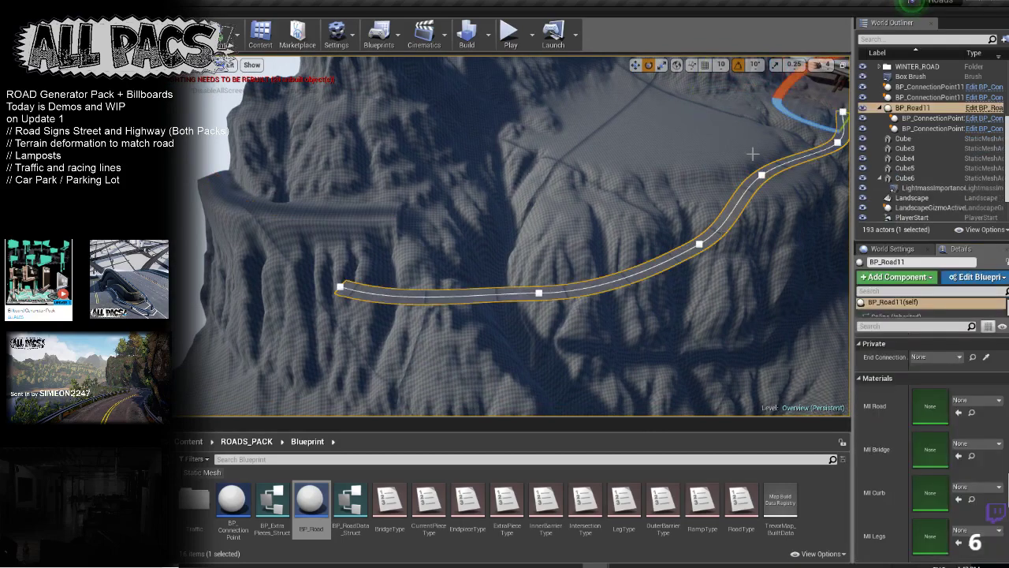
pyautogui.press('w')
pyautogui.moveTo(714, 171); pyautogui.dragTo(749, 158, button='right')
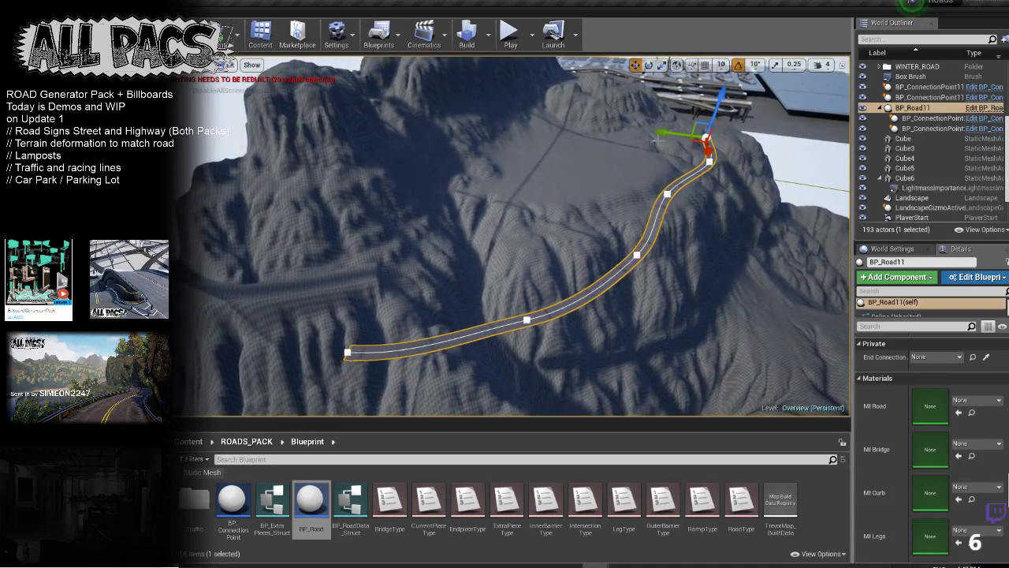
pyautogui.moveTo(676, 135); pyautogui.dragTo(578, 128)
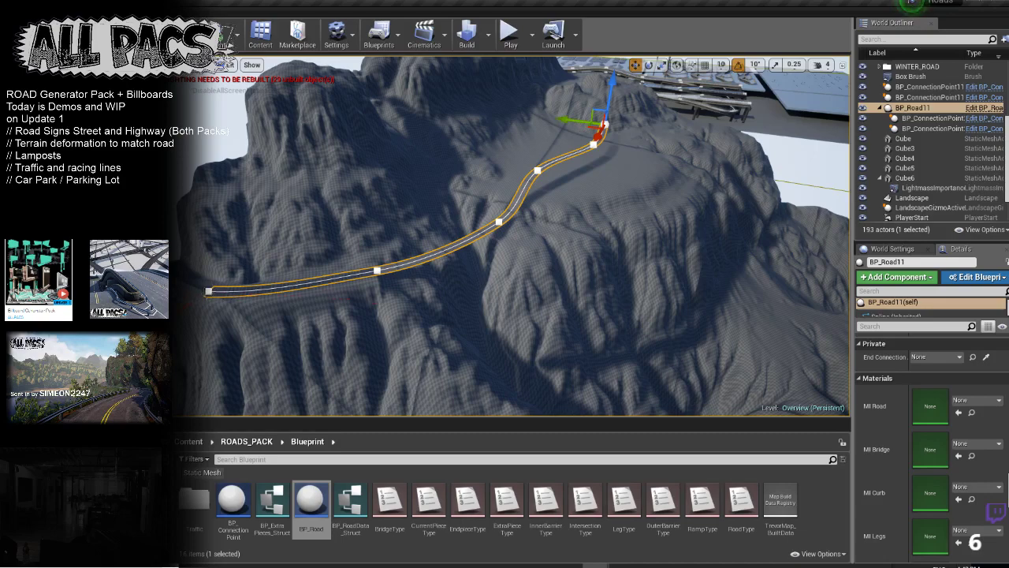
# Step: Extend the moved road past its mountainside end with a new spline point
pyautogui.click(313, 279)
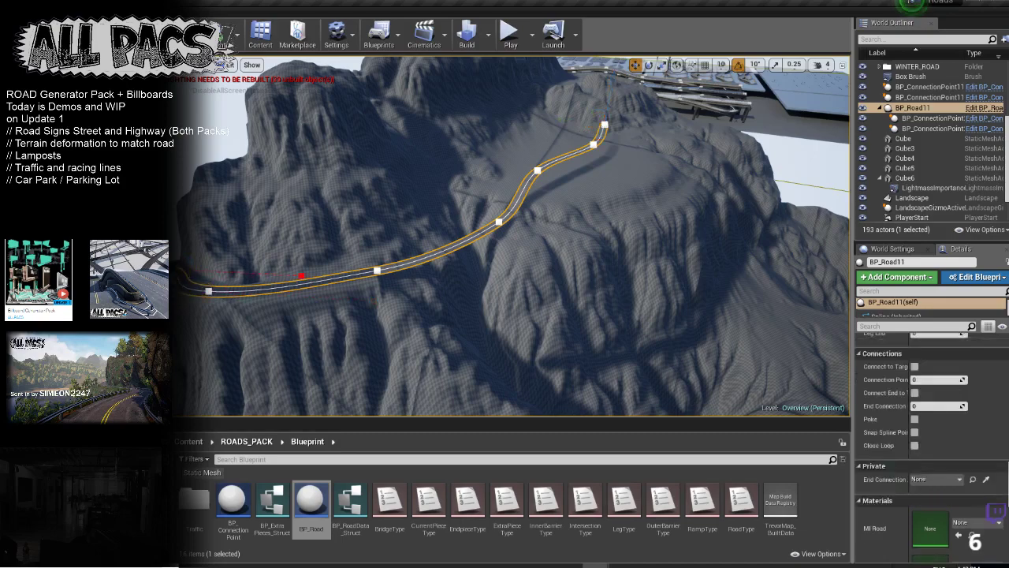
pyautogui.moveTo(301, 276); pyautogui.dragTo(296, 273)
pyautogui.press('w')
pyautogui.moveTo(295, 274); pyautogui.dragTo(522, 256, button='right')
pyautogui.press('w')
# Step: Try a ramp on element 3 of the road's piece data
pyautogui.scroll(4, 936, 425)
pyautogui.scroll(-10, 943, 418)
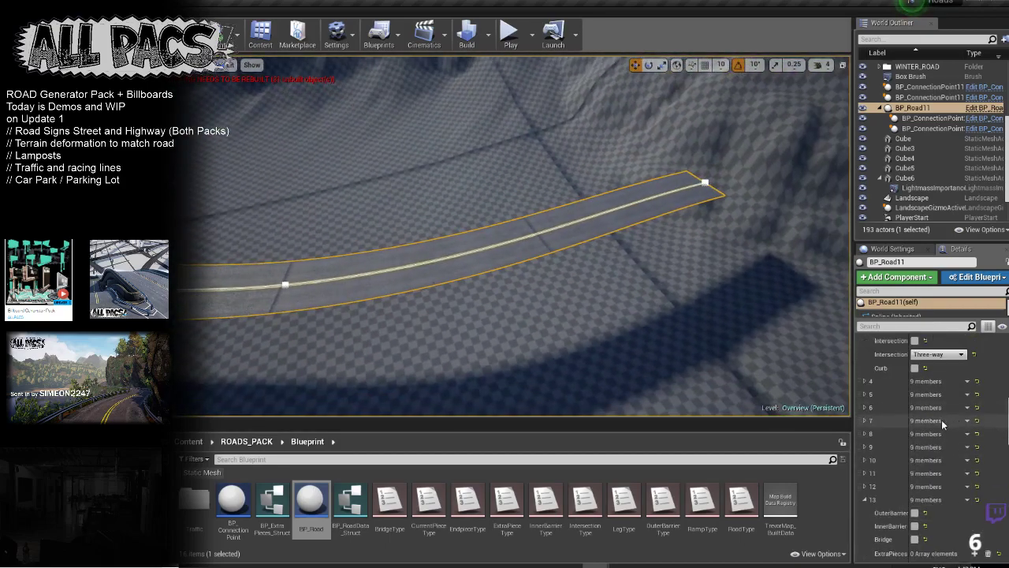
pyautogui.click(863, 373)
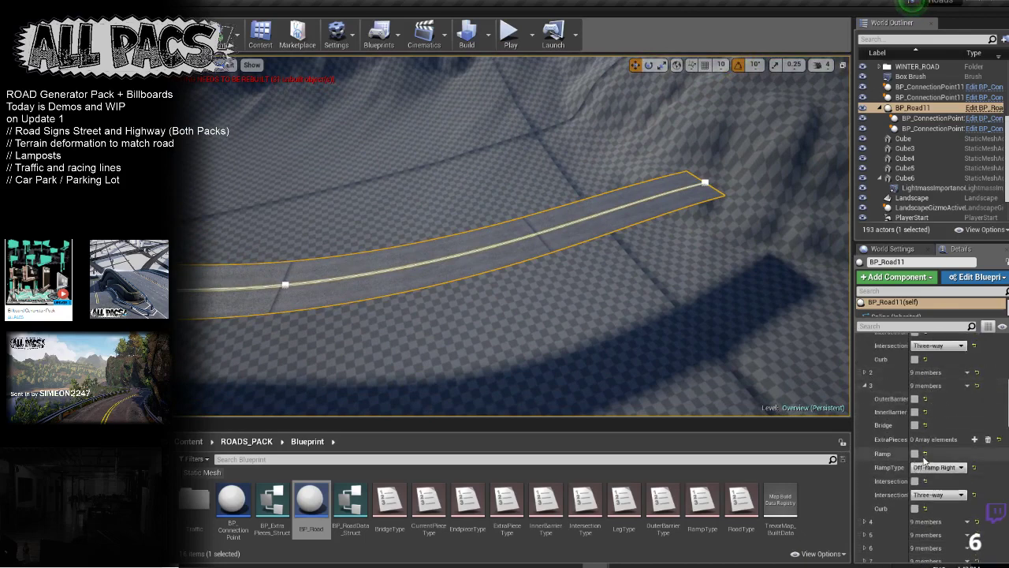
pyautogui.click(916, 454)
pyautogui.click(916, 454)
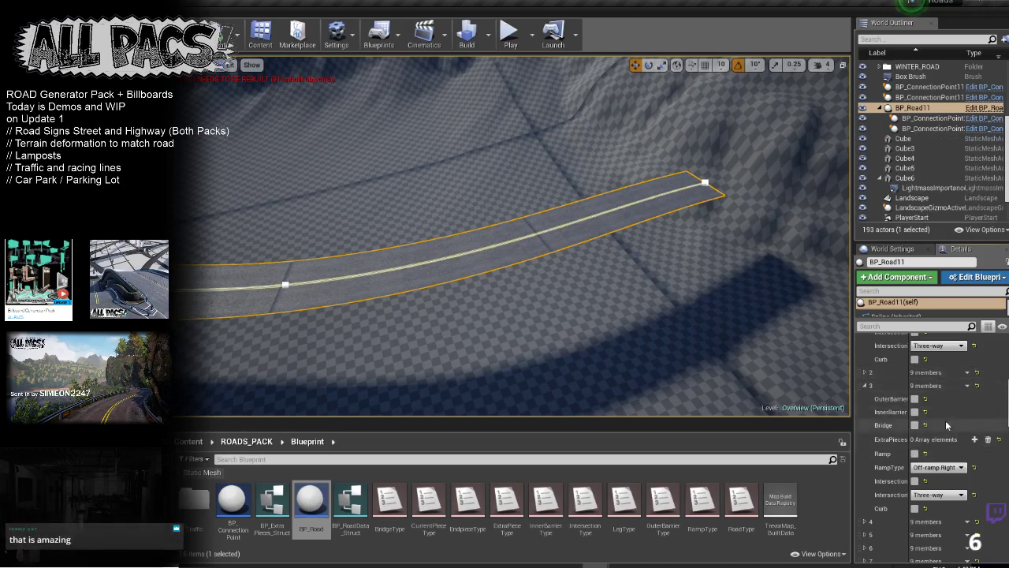
# Step: Enable a ramp on element 2 of the road's piece data and set its type to Off-ramp Left
pyautogui.click(864, 371)
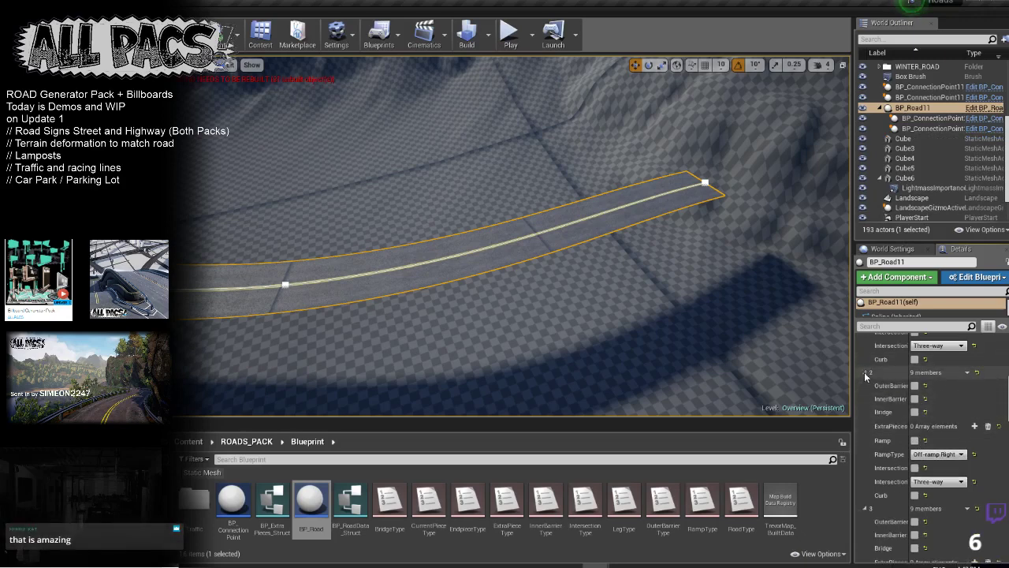
pyautogui.click(915, 440)
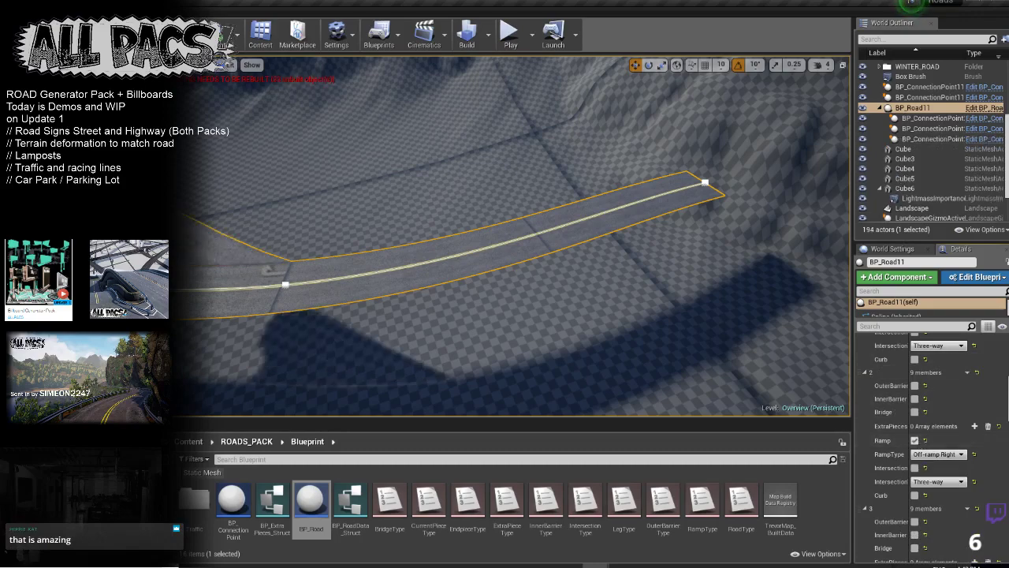
pyautogui.moveTo(228, 260); pyautogui.dragTo(276, 229, button='right')
pyautogui.moveTo(749, 332); pyautogui.dragTo(813, 335, button='right')
pyautogui.moveTo(552, 237); pyautogui.dragTo(544, 236, button='right')
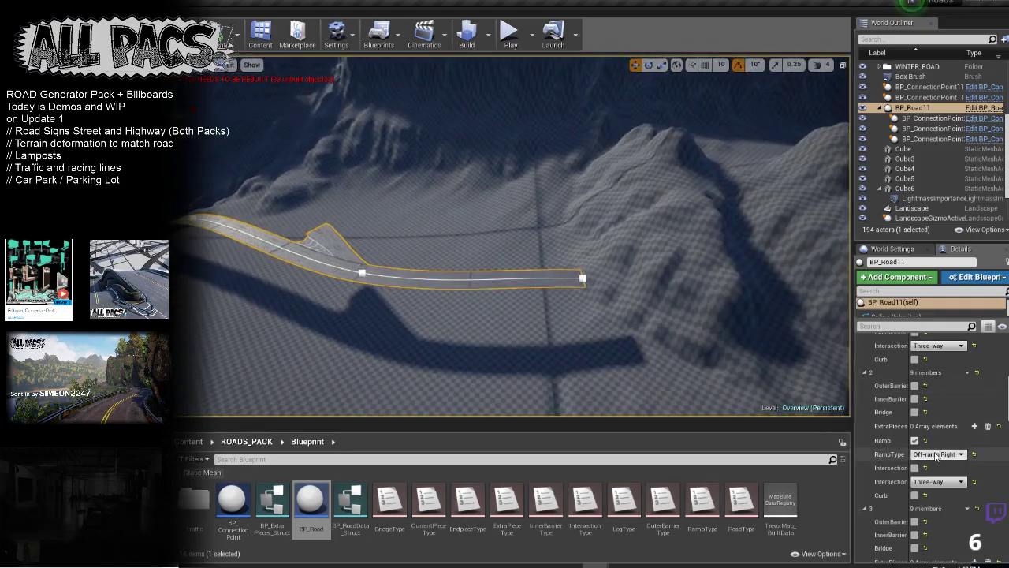
pyautogui.moveTo(516, 296); pyautogui.dragTo(521, 339, button='right')
pyautogui.moveTo(642, 349)
pyautogui.mouseDown(button='right')
pyautogui.moveTo(631, 328)
pyautogui.moveTo(662, 335)
pyautogui.moveTo(642, 350)
pyautogui.mouseUp(button='right')
pyautogui.moveTo(552, 276); pyautogui.dragTo(505, 315, button='right')
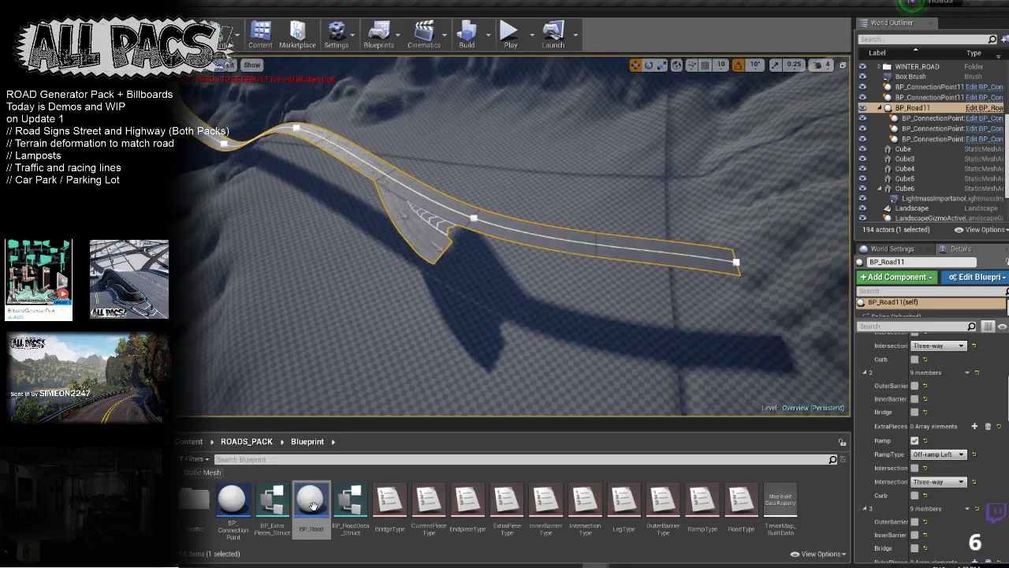
# Step: Place a new BP_Road in the level just beyond the end of the off-ramp
pyautogui.moveTo(312, 505); pyautogui.dragTo(517, 348)
pyautogui.click(506, 335)
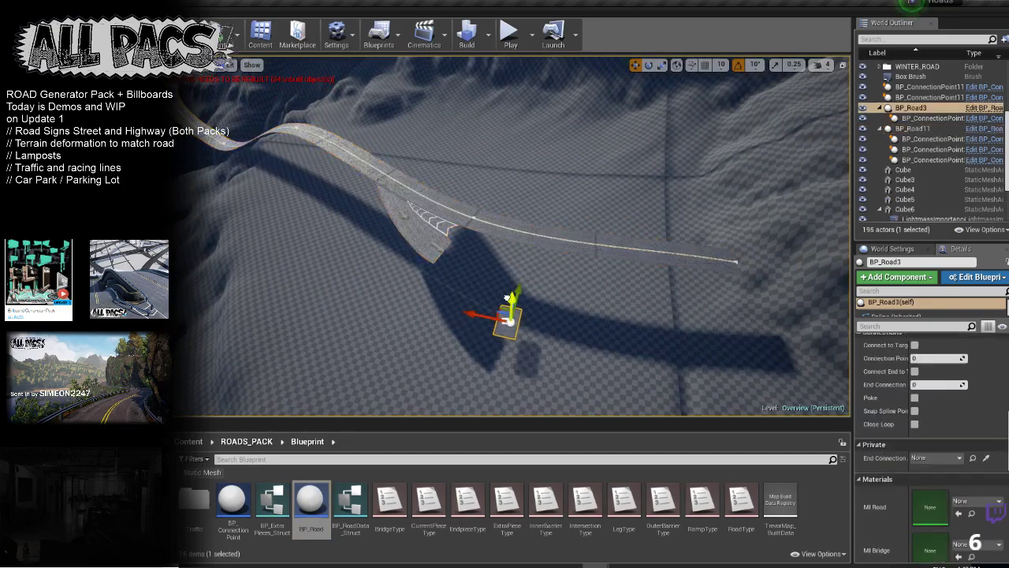
pyautogui.press('e')
pyautogui.press('w')
pyautogui.moveTo(533, 325); pyautogui.dragTo(575, 347, button='right')
pyautogui.click(449, 290)
pyautogui.click(426, 317)
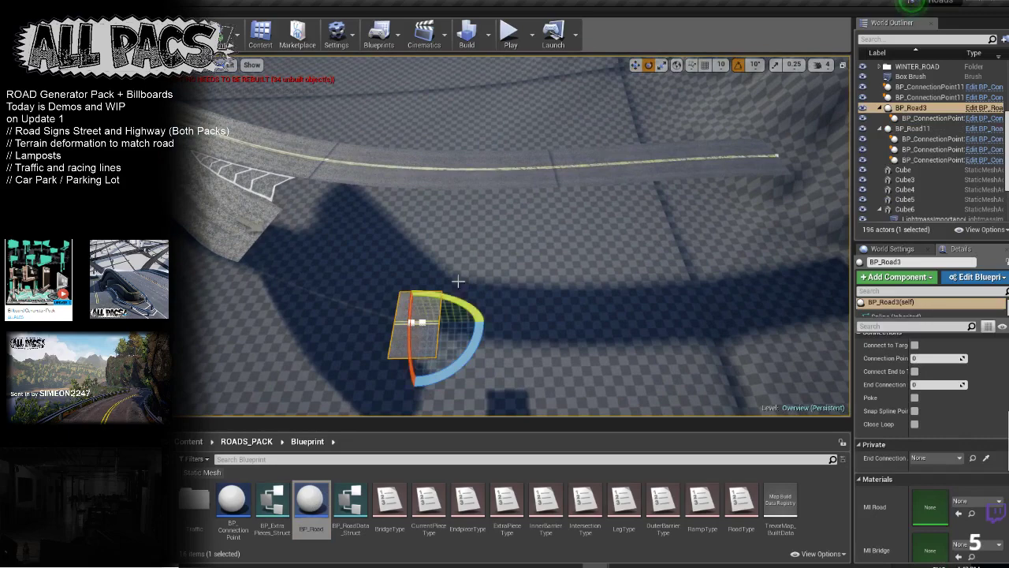
pyautogui.click(449, 291)
pyautogui.click(416, 320)
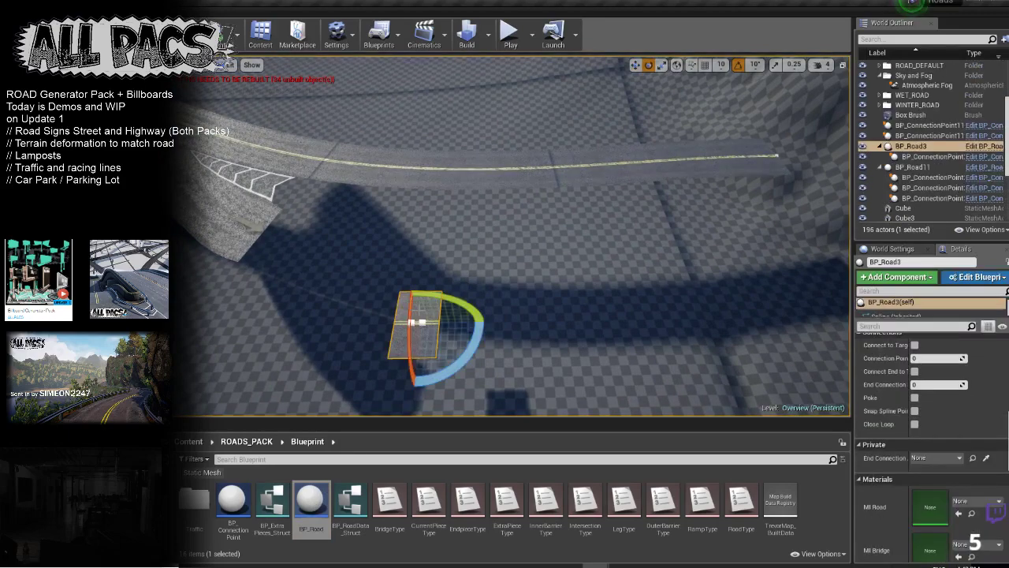
pyautogui.press('w')
pyautogui.press('s')
pyautogui.moveTo(429, 299); pyautogui.dragTo(402, 306, button='right')
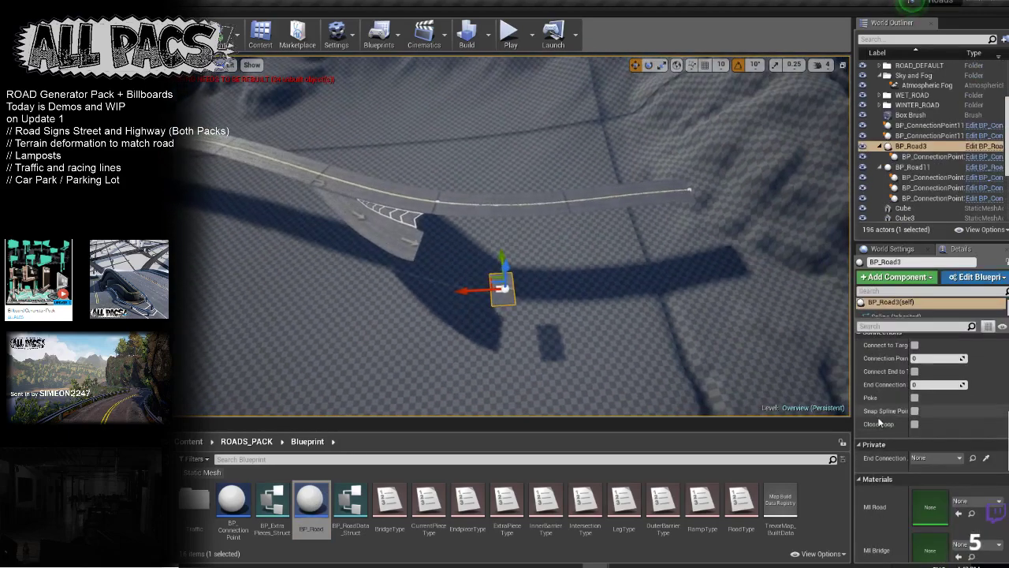
# Step: Stretch the new road into a short straight piece by moving one of its spline end points
pyautogui.click(488, 295)
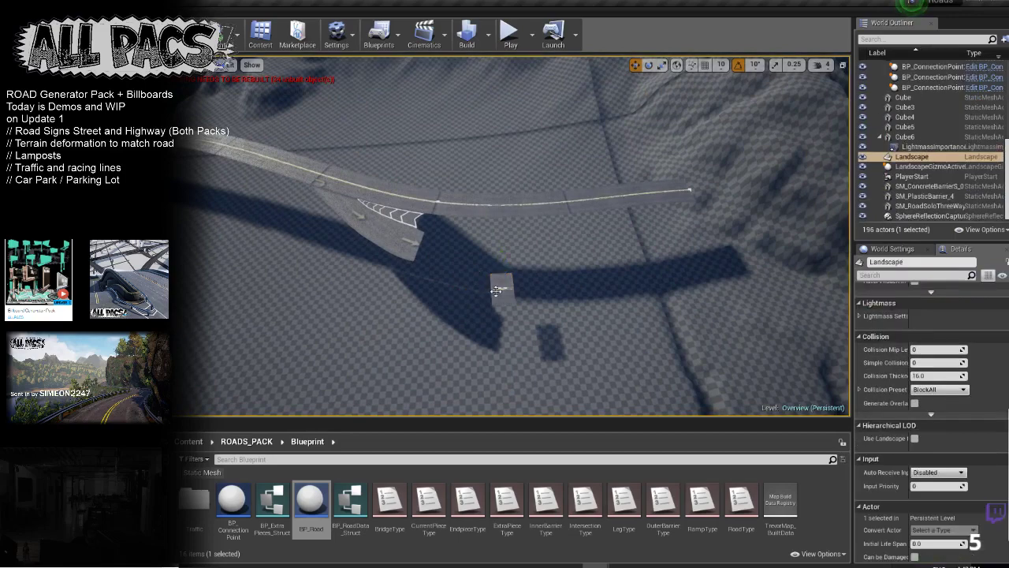
pyautogui.click(500, 289)
pyautogui.moveTo(478, 292); pyautogui.dragTo(405, 295)
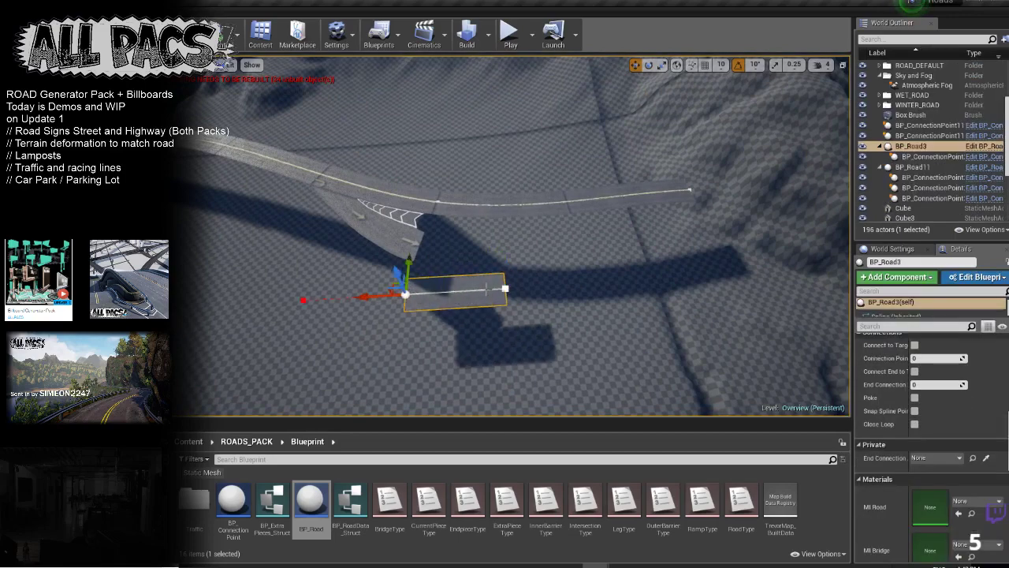
# Step: Connect the new road's start point to the off-ramp with the Connect to Target option
pyautogui.click(503, 290)
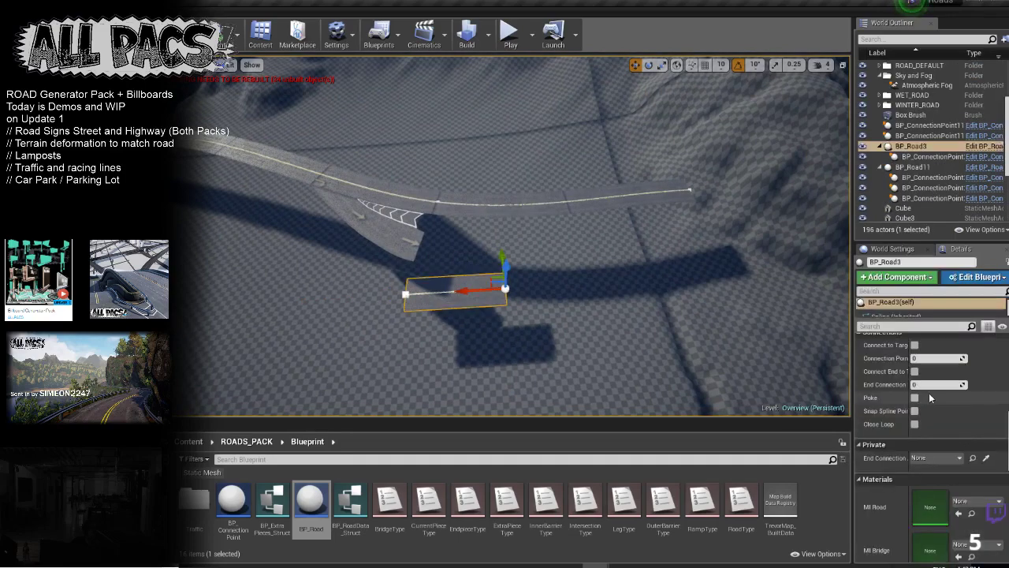
pyautogui.scroll(2, 928, 393)
pyautogui.scroll(2, 920, 415)
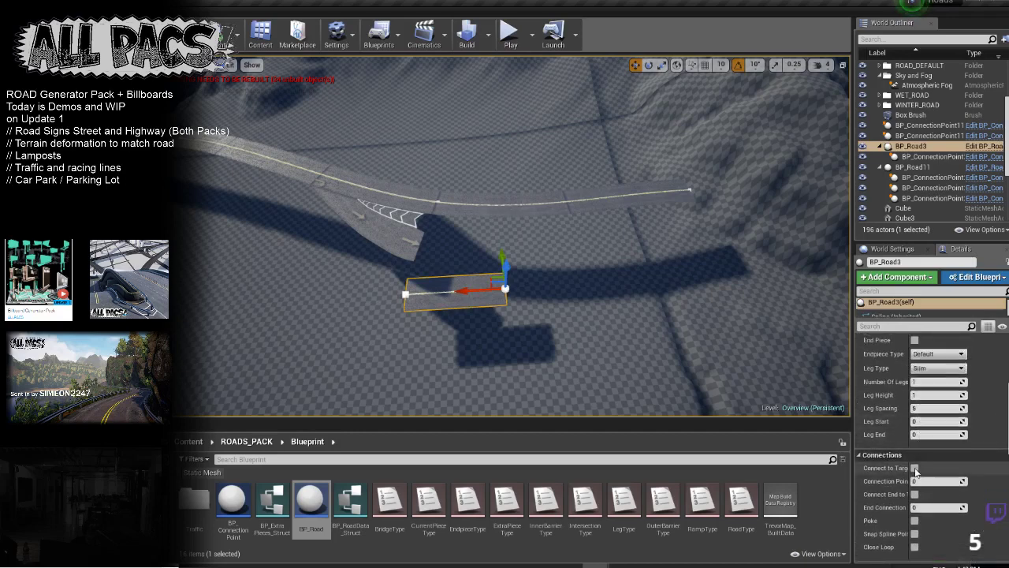
pyautogui.click(915, 468)
# Step: Lower the connected road's free end and extend it with two more spline points towards the ground
pyautogui.moveTo(484, 308); pyautogui.dragTo(478, 245, button='right')
pyautogui.click(608, 258)
pyautogui.moveTo(608, 257); pyautogui.dragTo(600, 228, button='right')
pyautogui.moveTo(613, 208); pyautogui.dragTo(613, 249)
pyautogui.moveTo(613, 248); pyautogui.dragTo(642, 261, button='right')
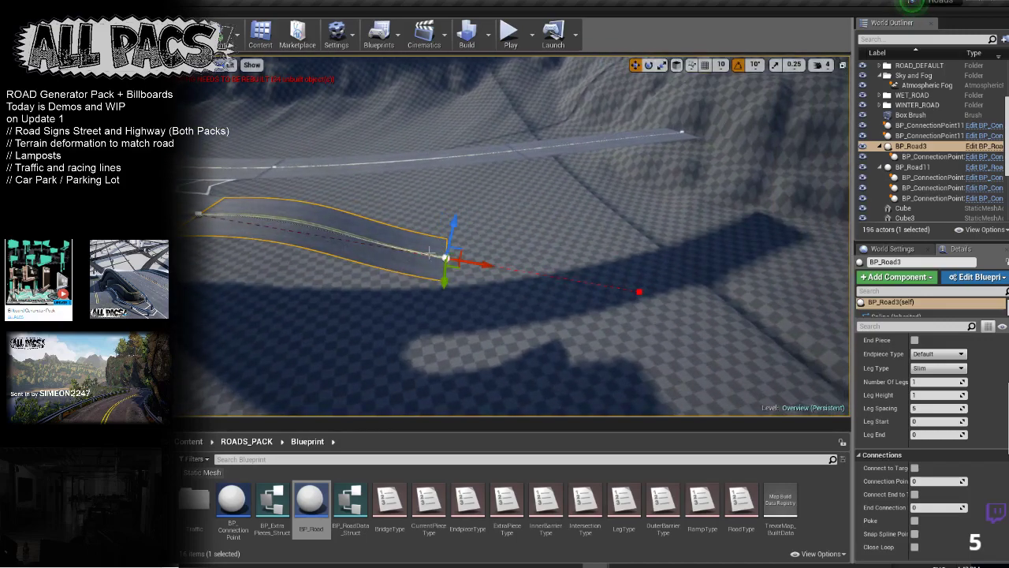
pyautogui.moveTo(447, 257); pyautogui.dragTo(704, 297)
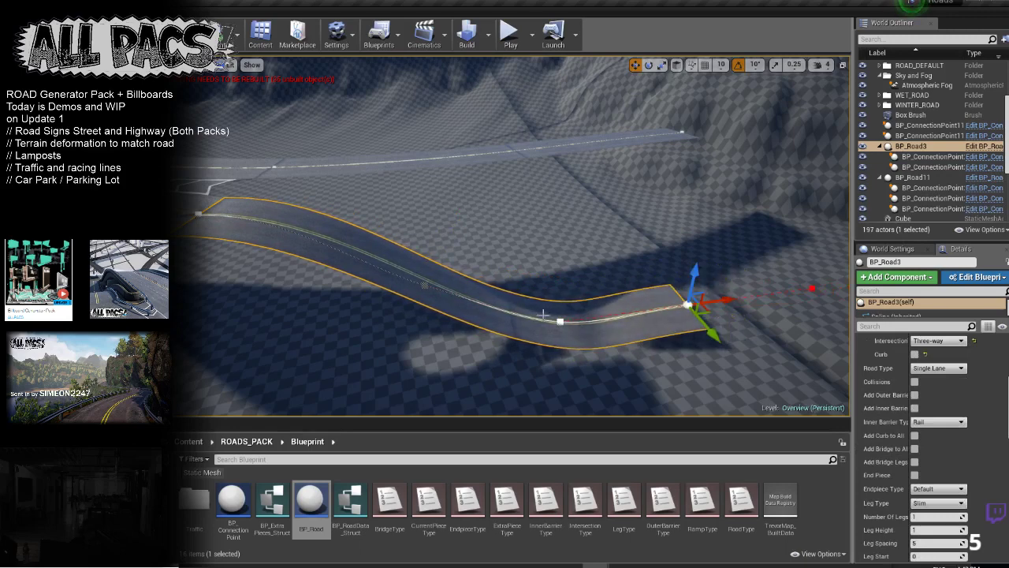
# Step: Reposition the connected road's two intermediate spline points to smooth its descent
pyautogui.click(426, 287)
pyautogui.moveTo(439, 282); pyautogui.dragTo(418, 288)
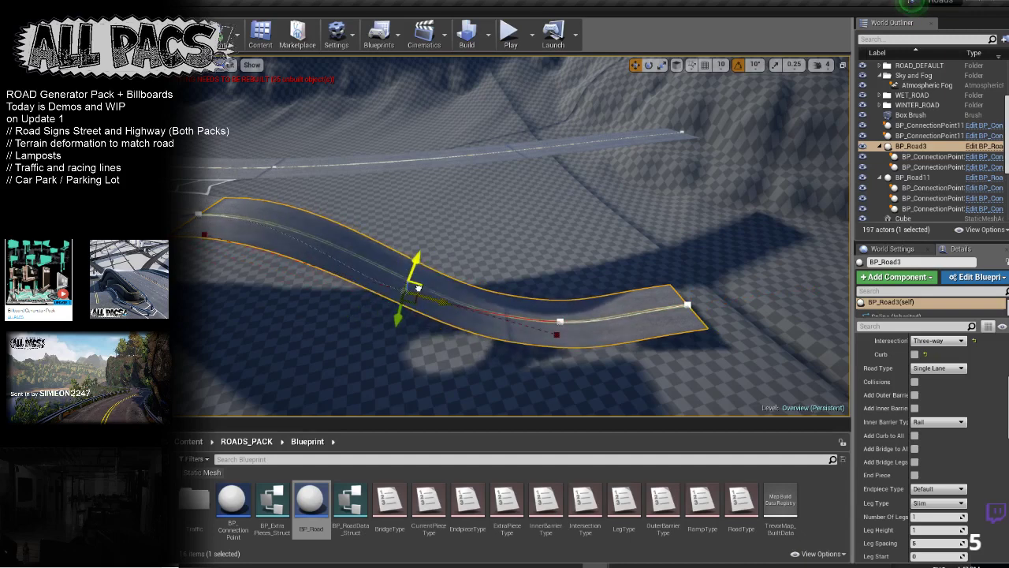
pyautogui.moveTo(560, 322); pyautogui.dragTo(547, 300)
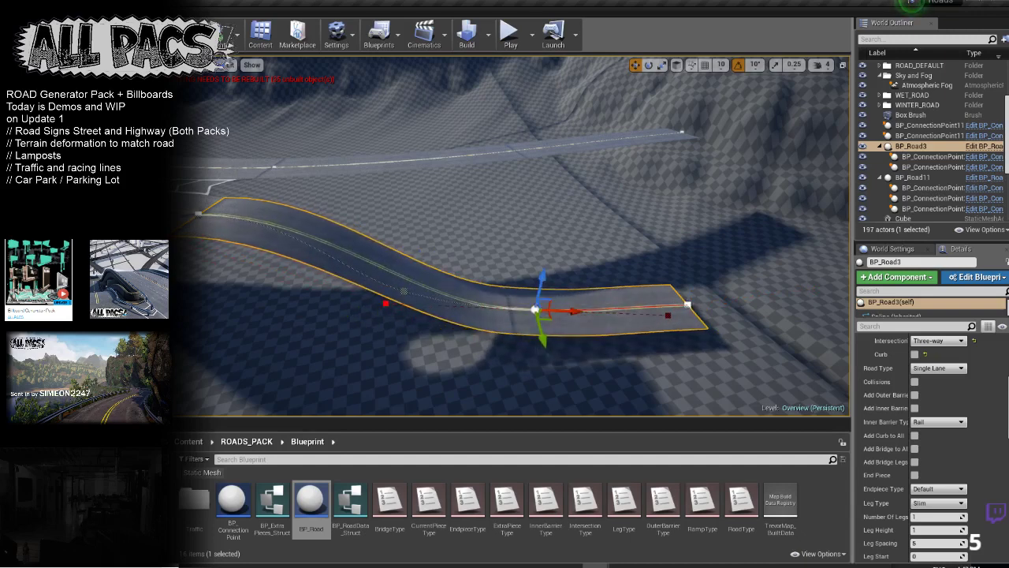
# Step: Enable Add Bridge to All on the main road with the off-ramp
pyautogui.moveTo(592, 214); pyautogui.dragTo(470, 217, button='right')
pyautogui.click(517, 192)
pyautogui.click(517, 202)
pyautogui.scroll(3, 517, 202)
pyautogui.scroll(-7, 950, 482)
pyautogui.scroll(-3, 950, 481)
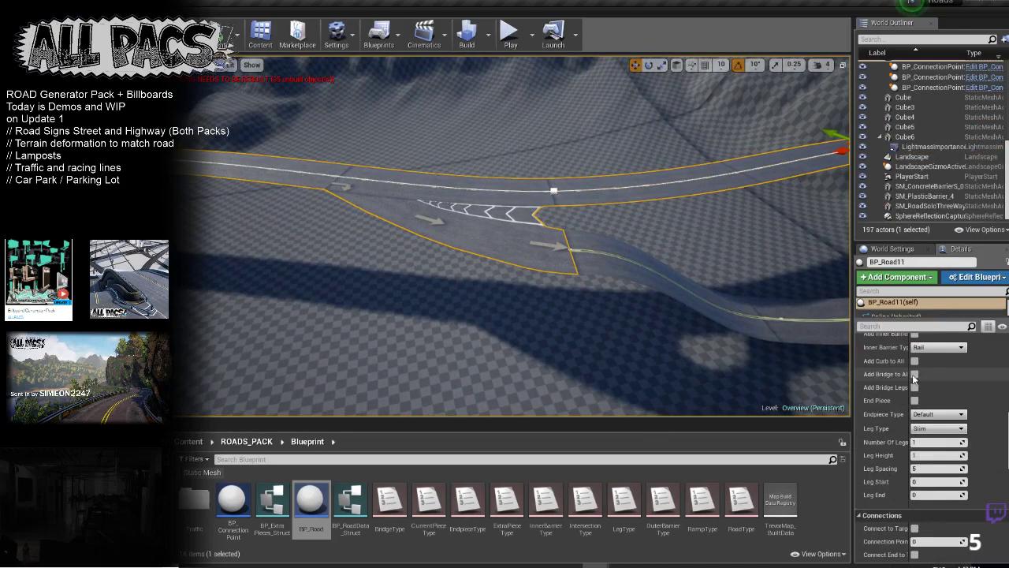
pyautogui.click(915, 374)
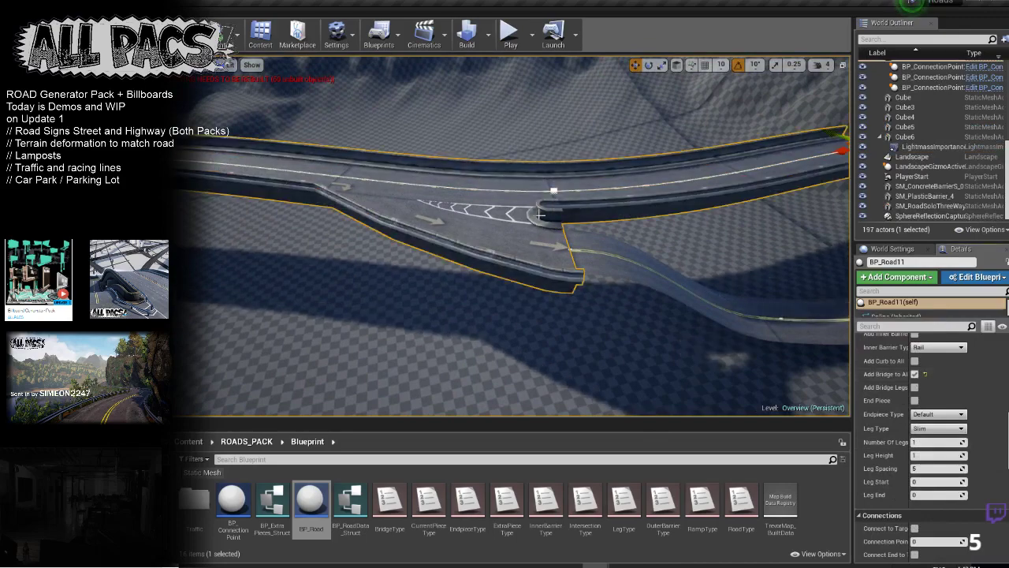
# Step: Enable Add Bridge to All on the road connected to the off-ramp
pyautogui.click(603, 246)
pyautogui.scroll(-2, 923, 424)
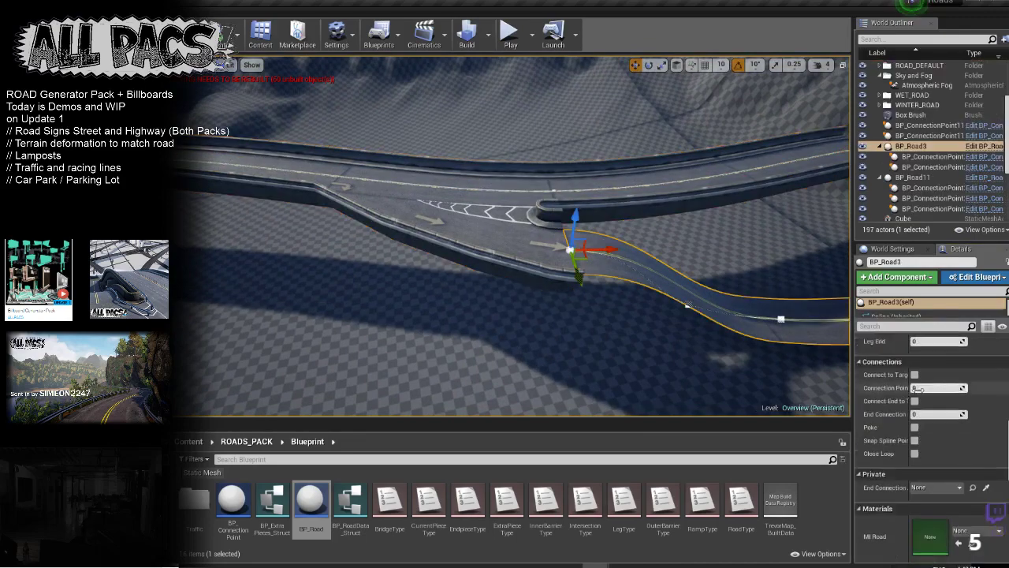
pyautogui.scroll(2, 919, 394)
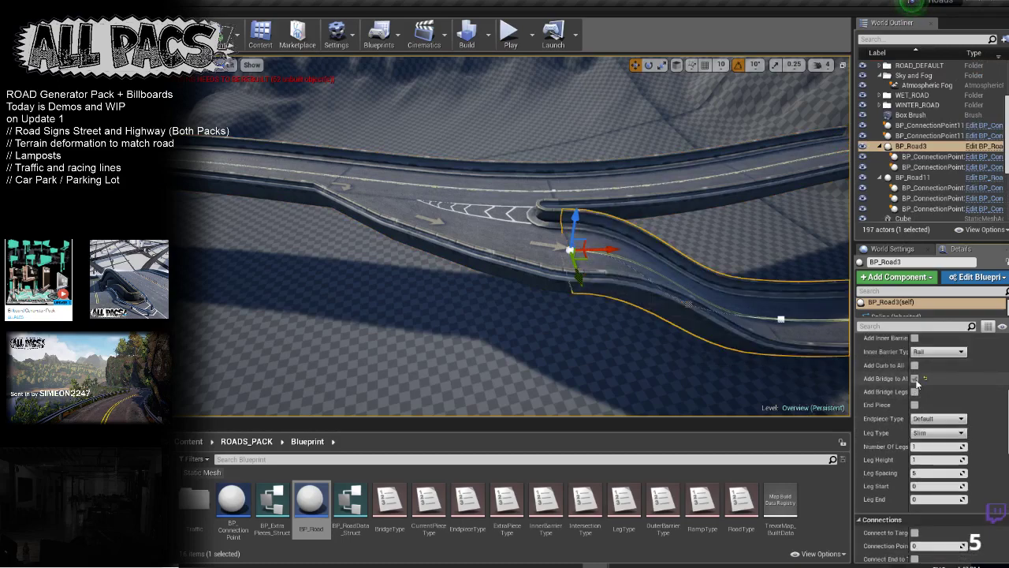
# Step: Inspect the bridges along the mountain road and around the off-ramp connection
pyautogui.moveTo(512, 236); pyautogui.dragTo(441, 236, button='right')
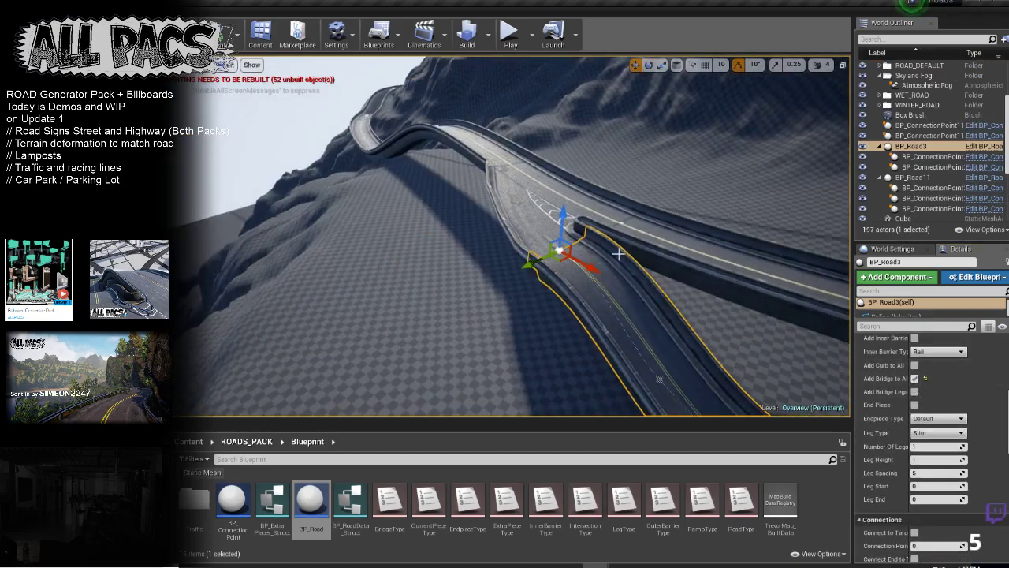
pyautogui.press('Escape')
pyautogui.moveTo(619, 254); pyautogui.dragTo(670, 237, button='right')
pyautogui.moveTo(513, 237); pyautogui.dragTo(378, 233, button='right')
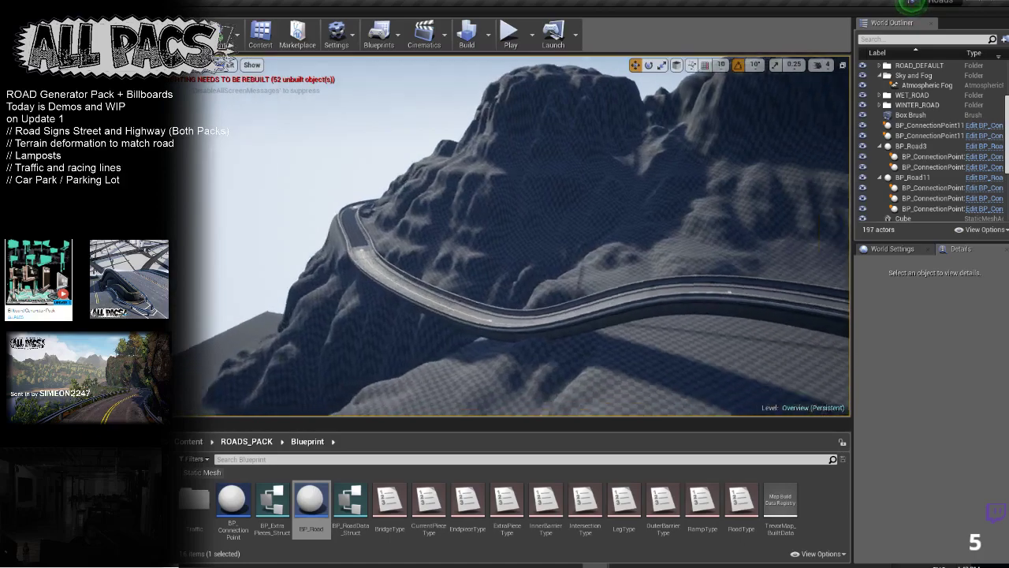
pyautogui.moveTo(512, 236)
pyautogui.mouseDown(button='right')
pyautogui.moveTo(576, 252)
pyautogui.moveTo(505, 241)
pyautogui.mouseUp(button='right')
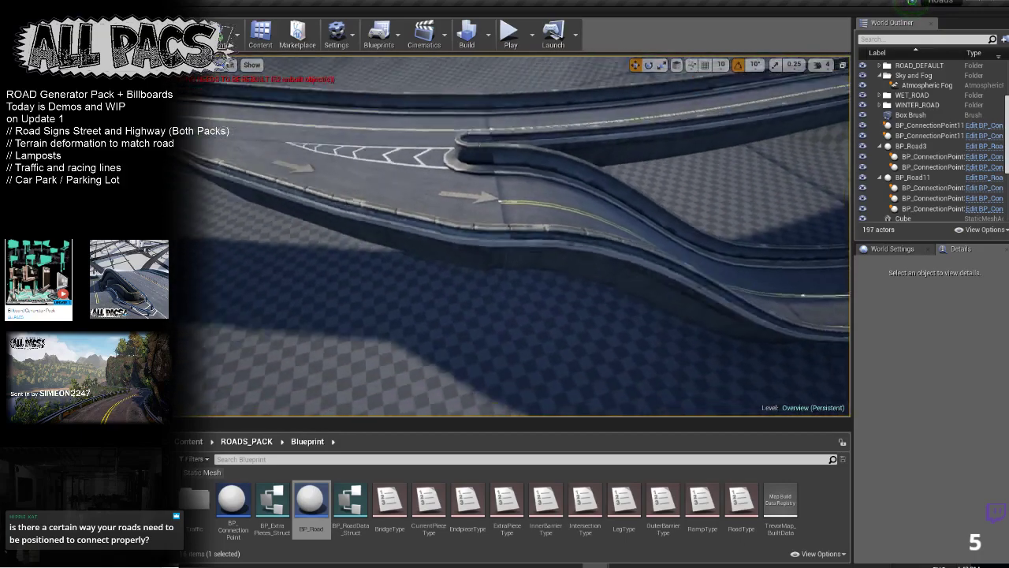
# Step: Move and rotate the connected road away from the off-ramp and snap it back with the connect-to-target option
pyautogui.moveTo(442, 225); pyautogui.dragTo(504, 229, button='right')
pyautogui.click(442, 225)
pyautogui.press('f')
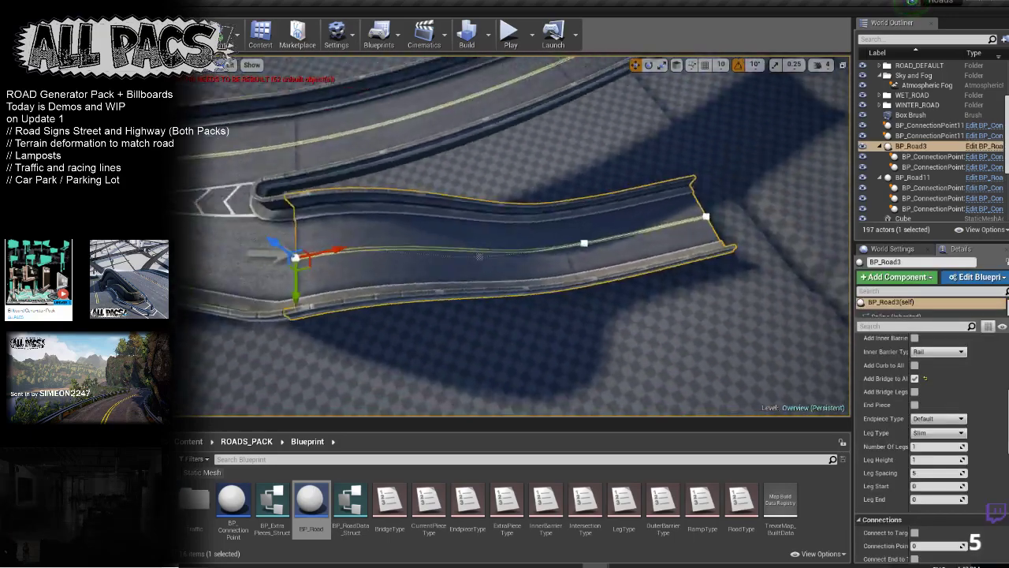
pyautogui.moveTo(505, 237); pyautogui.dragTo(544, 260, button='right')
pyautogui.moveTo(446, 216); pyautogui.dragTo(431, 213, button='right')
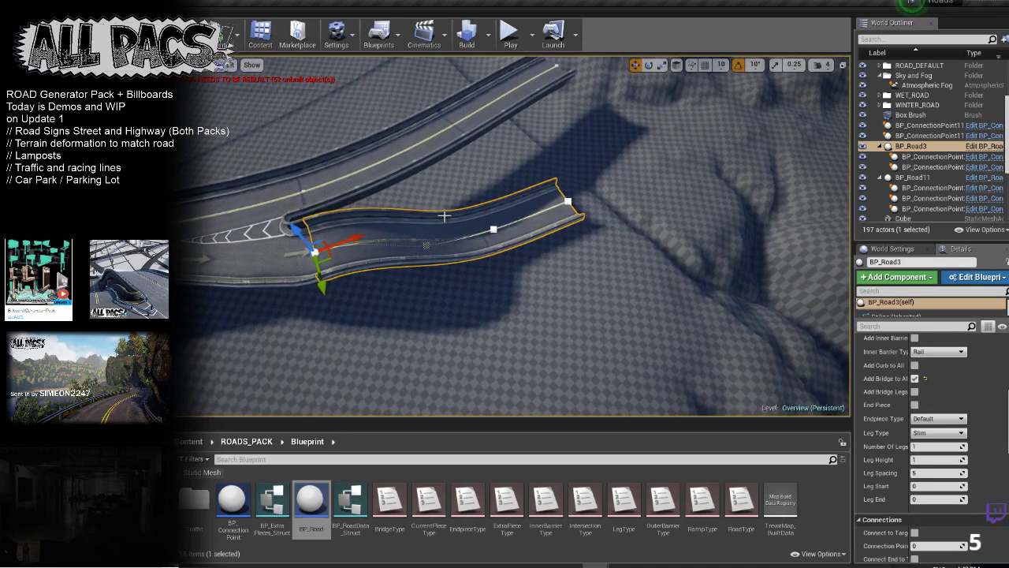
pyautogui.moveTo(365, 236)
pyautogui.mouseDown(button='right')
pyautogui.moveTo(362, 213)
pyautogui.moveTo(343, 220)
pyautogui.moveTo(352, 221)
pyautogui.mouseUp(button='right')
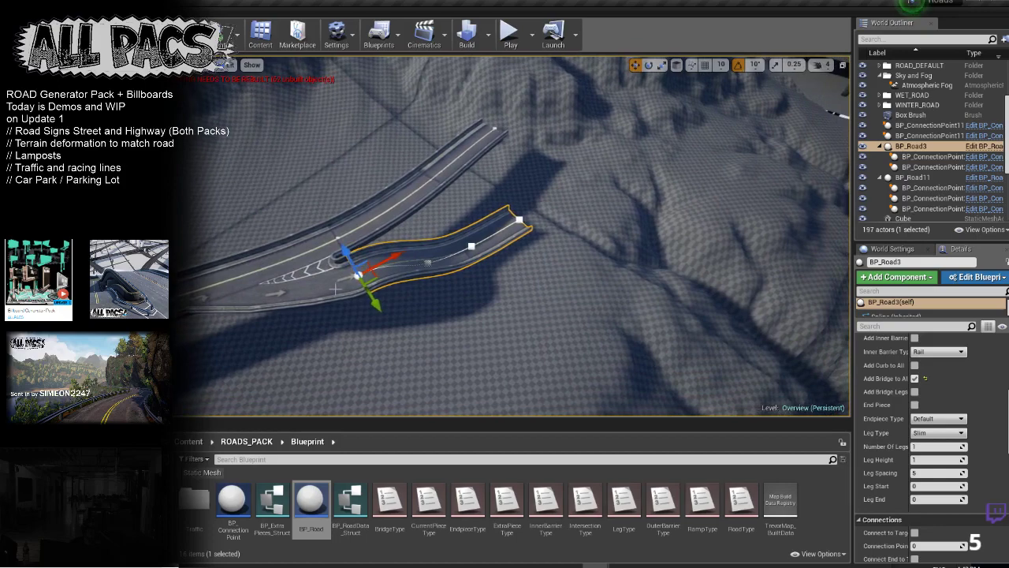
pyautogui.moveTo(371, 276); pyautogui.dragTo(729, 227)
pyautogui.press('e')
pyautogui.moveTo(721, 269)
pyautogui.mouseDown()
pyautogui.moveTo(732, 312)
pyautogui.moveTo(725, 266)
pyautogui.mouseUp()
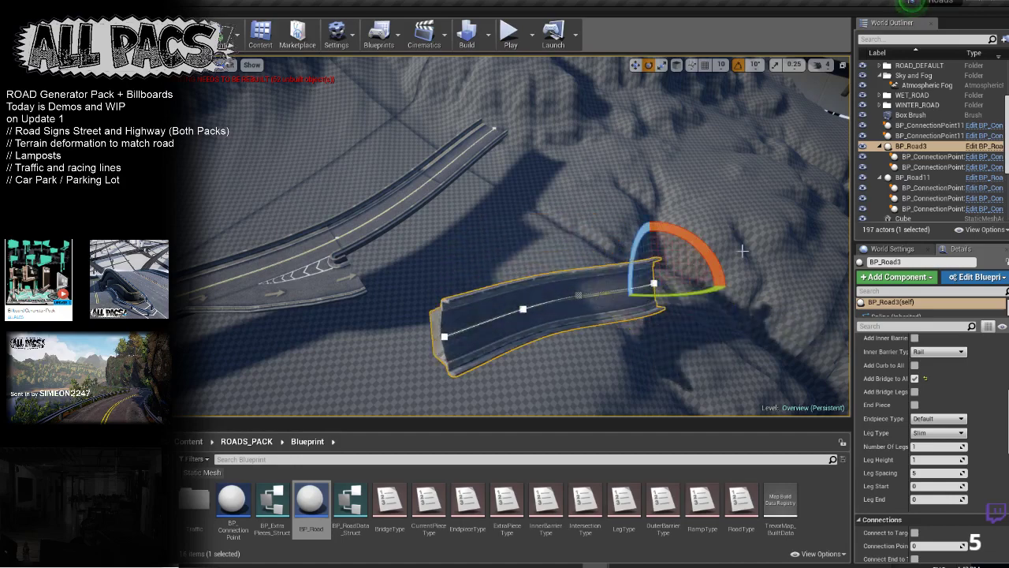
pyautogui.click(915, 533)
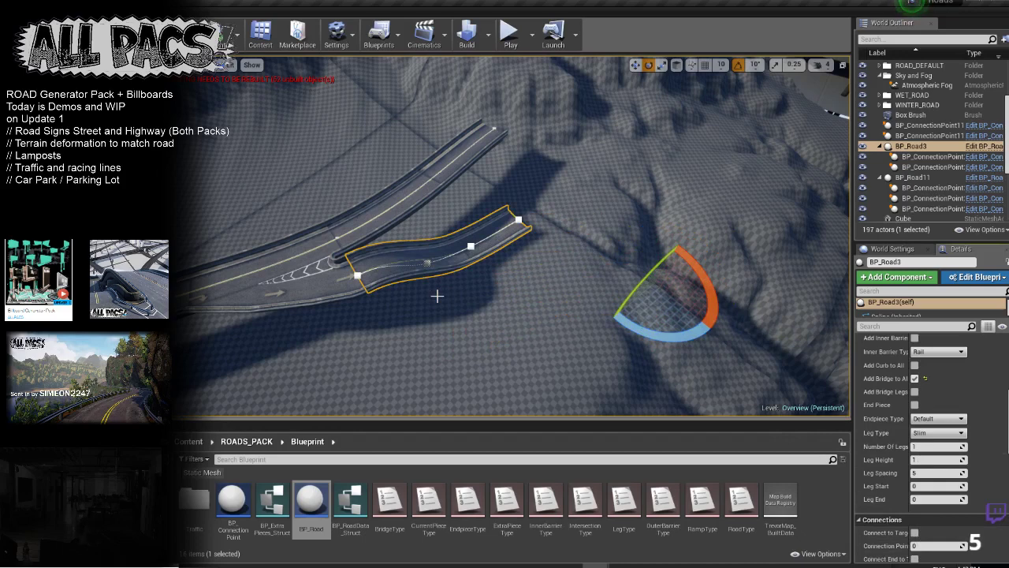
# Step: Move the connected road behind the main road and reconnect it to the off-ramp
pyautogui.press('w')
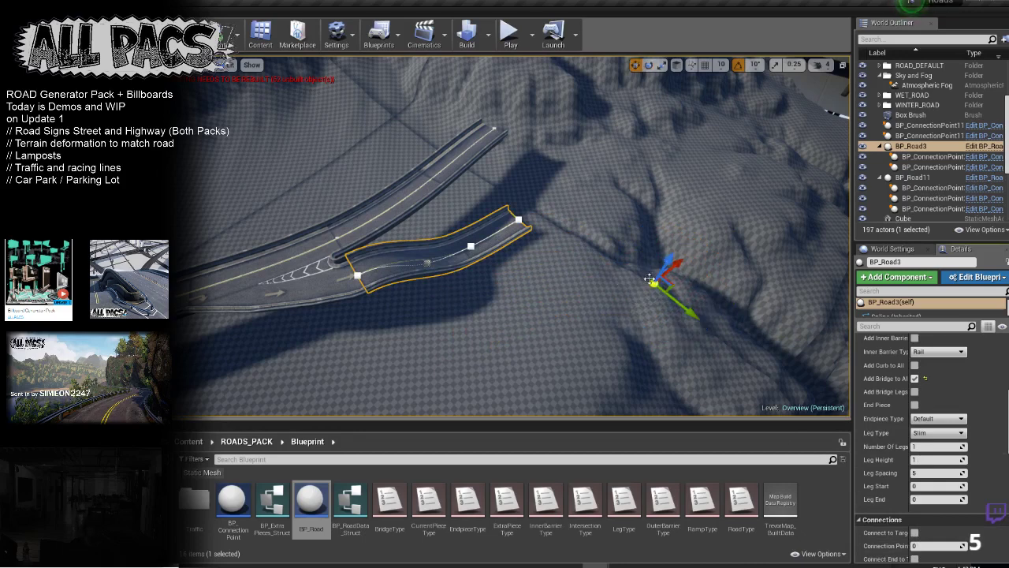
pyautogui.moveTo(655, 282); pyautogui.dragTo(395, 271)
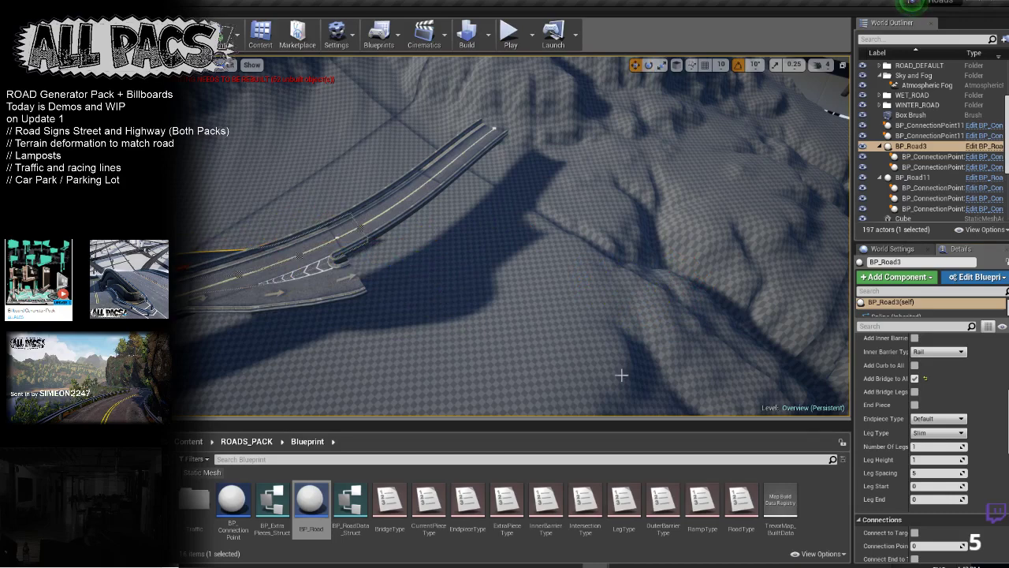
pyautogui.click(914, 533)
pyautogui.moveTo(564, 234); pyautogui.dragTo(524, 221, button='right')
pyautogui.press('w')
pyautogui.moveTo(444, 142); pyautogui.dragTo(500, 197, button='right')
pyautogui.moveTo(555, 247); pyautogui.dragTo(561, 207, button='right')
pyautogui.press('w')
pyautogui.press('s')
pyautogui.press('s')
pyautogui.moveTo(438, 368); pyautogui.dragTo(597, 367, button='right')
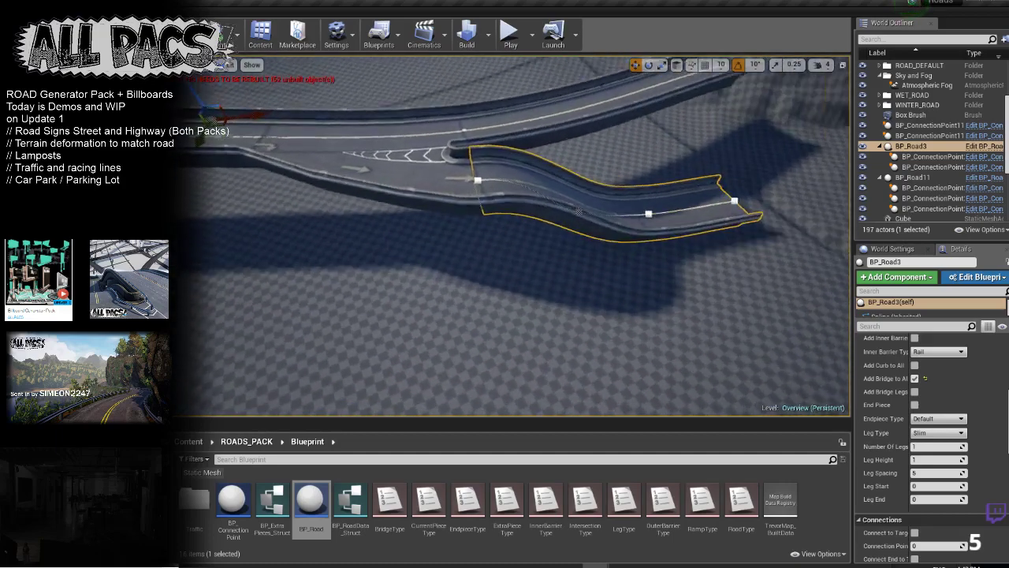
# Step: Set the main road's Road Type to Double Lane Shoulder and realign the connected road with the widened road's off-ramp
pyautogui.moveTo(512, 237); pyautogui.dragTo(453, 212, button='right')
pyautogui.click(489, 211)
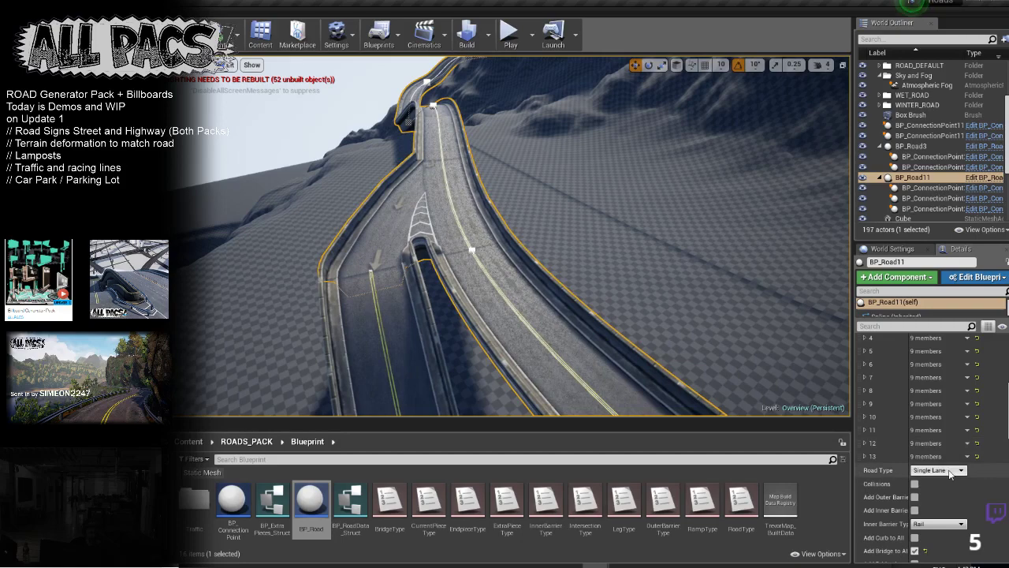
pyautogui.click(952, 502)
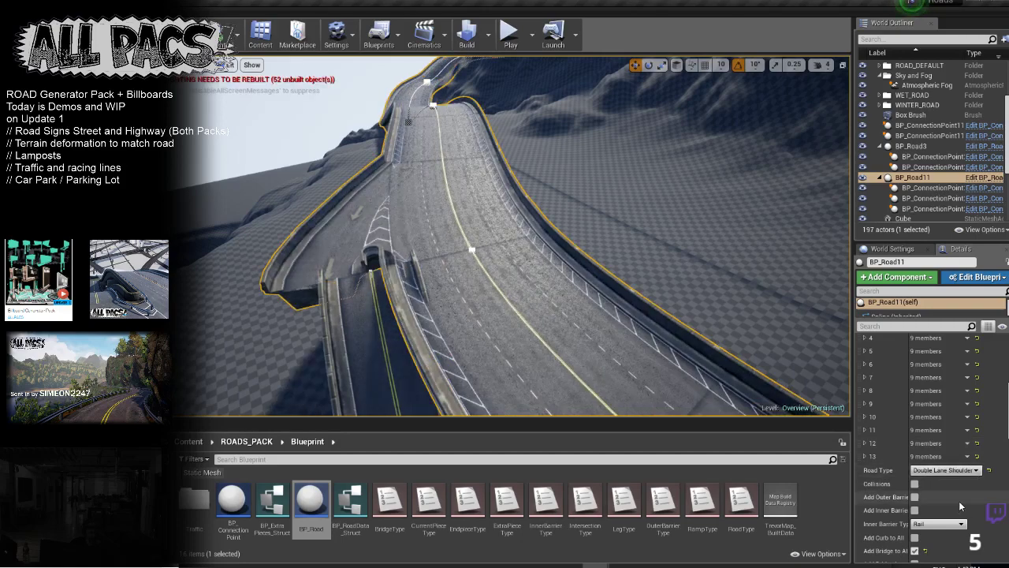
pyautogui.click(388, 341)
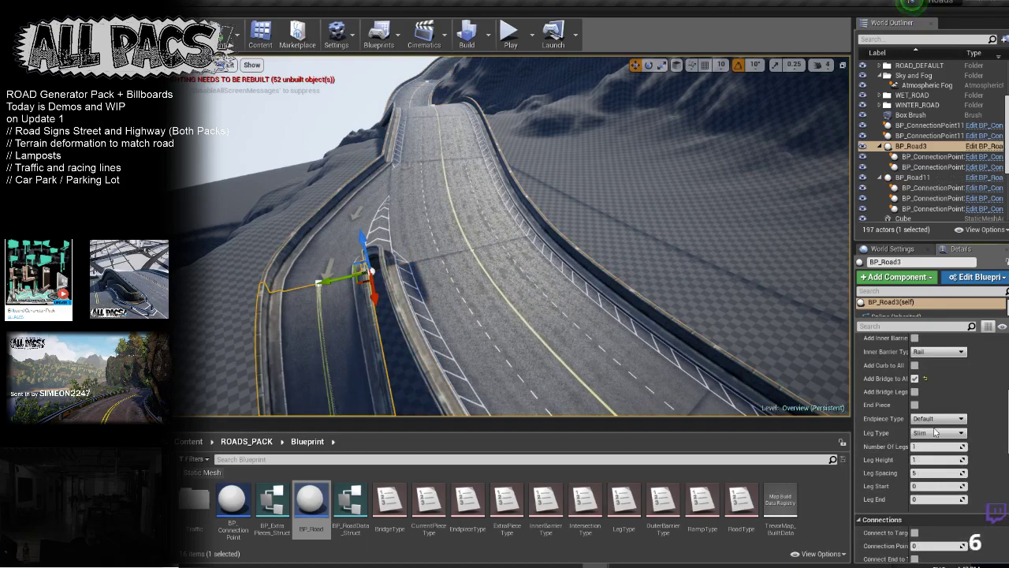
pyautogui.press('Escape')
pyautogui.moveTo(492, 263); pyautogui.dragTo(450, 217, button='right')
pyautogui.moveTo(465, 293)
pyautogui.mouseDown(button='right')
pyautogui.moveTo(466, 315)
pyautogui.moveTo(457, 288)
pyautogui.mouseUp(button='right')
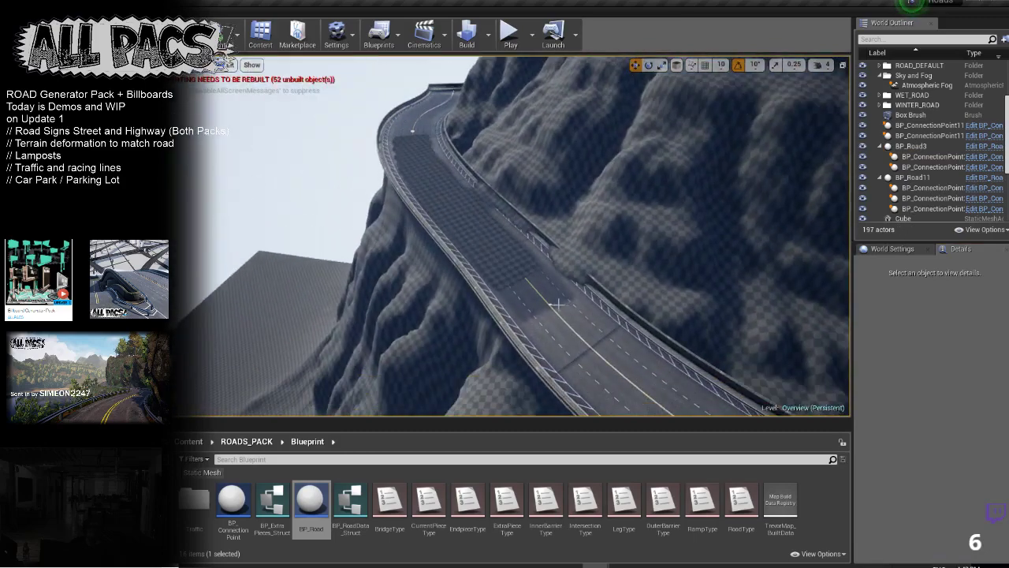
# Step: Examine where the terrain overlaps the widened main road and inspect the road's far end at the cliff
pyautogui.click(550, 304)
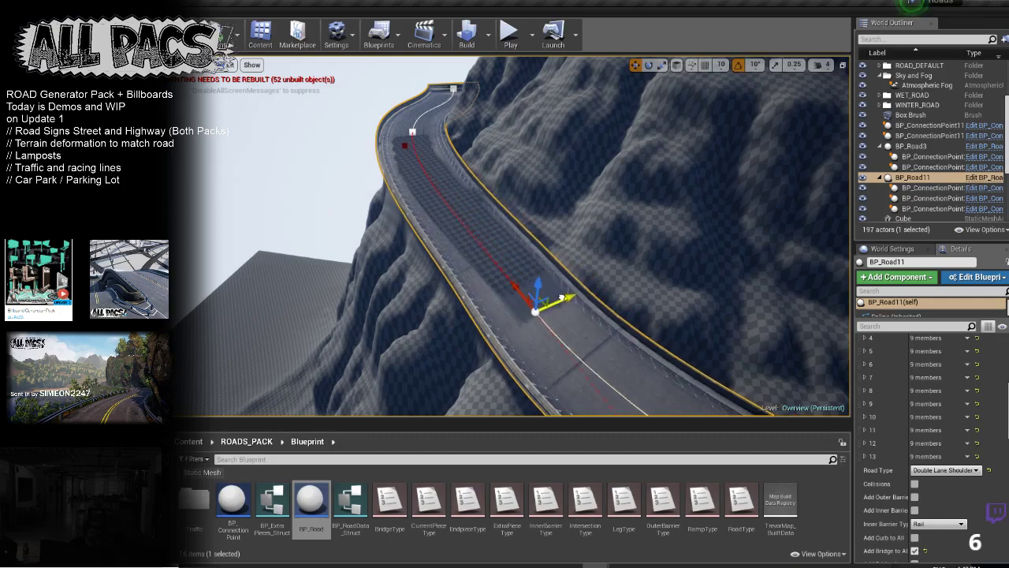
pyautogui.moveTo(561, 298); pyautogui.dragTo(670, 276, button='right')
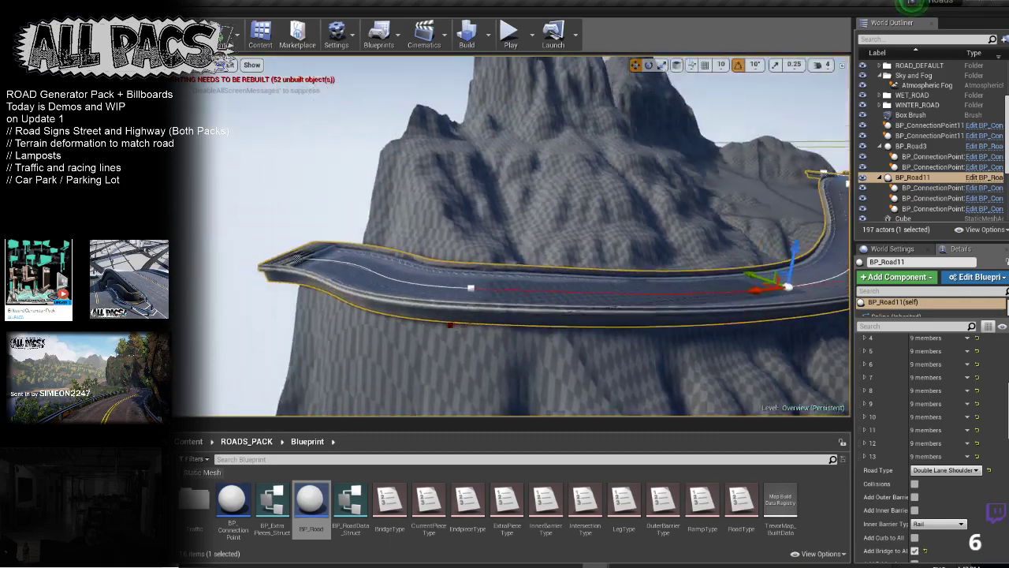
pyautogui.moveTo(473, 213); pyautogui.dragTo(369, 201, button='right')
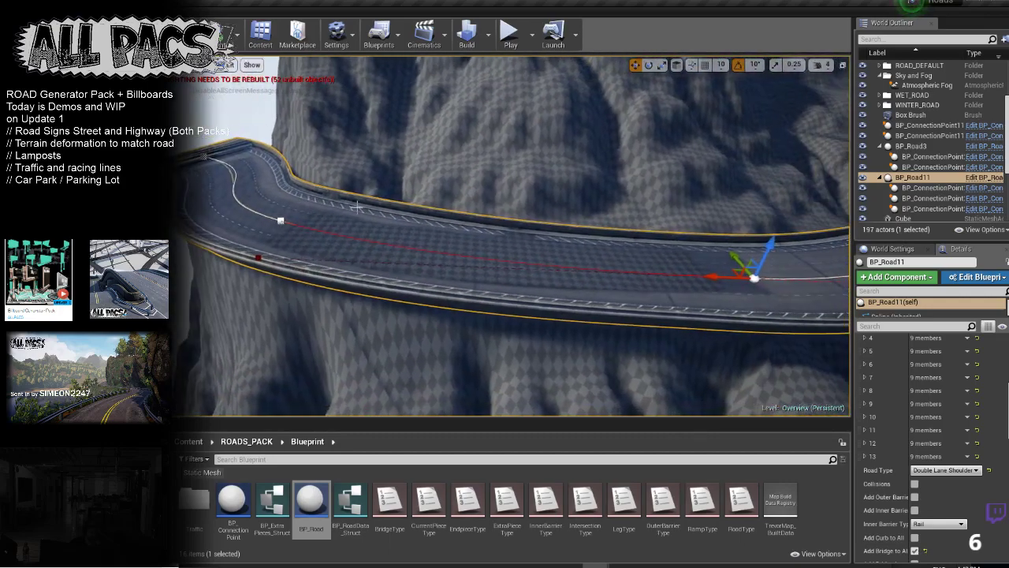
pyautogui.click(814, 305)
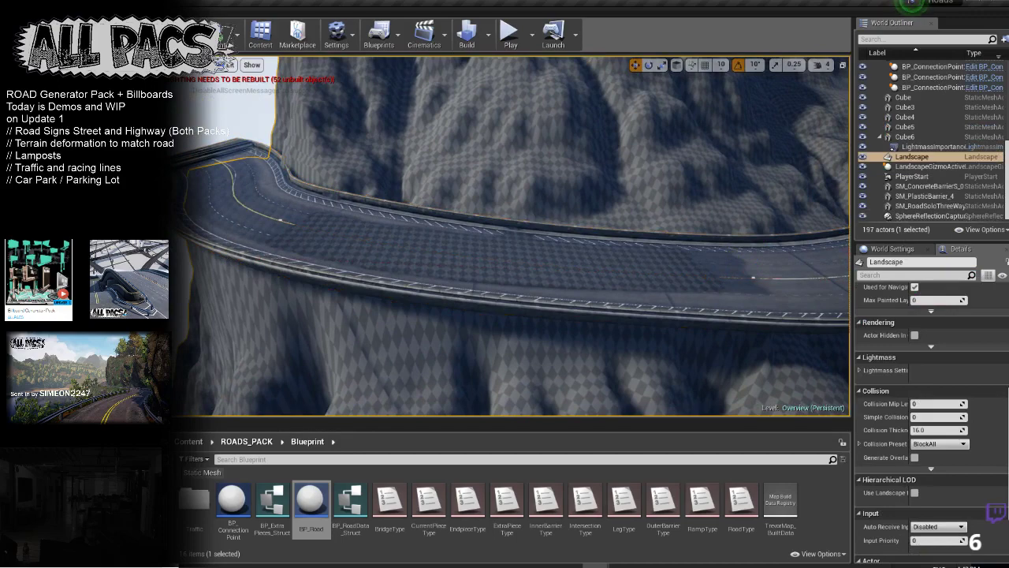
pyautogui.click(238, 153)
pyautogui.moveTo(215, 176); pyautogui.dragTo(270, 166, button='right')
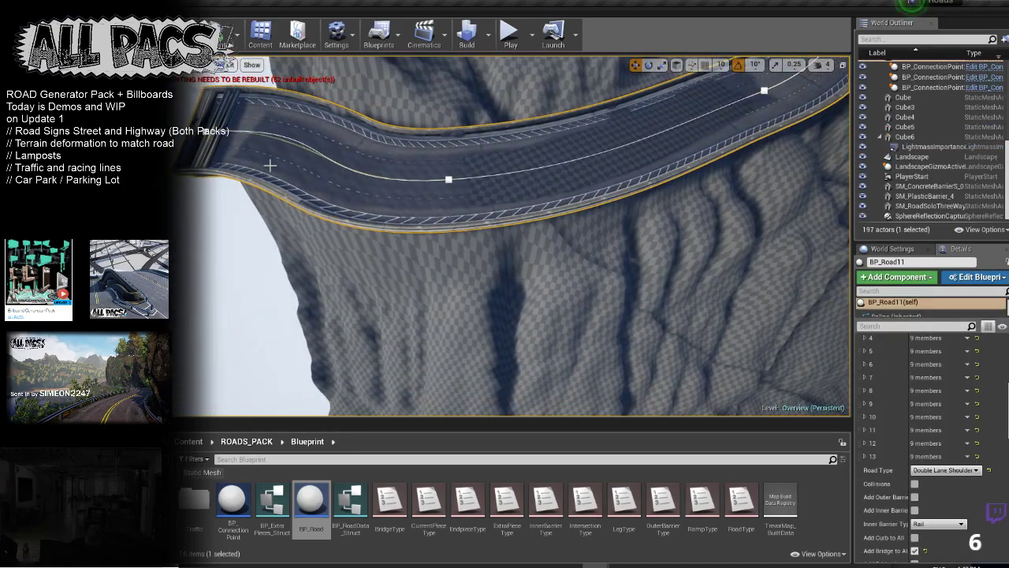
pyautogui.moveTo(302, 166); pyautogui.dragTo(351, 118, button='right')
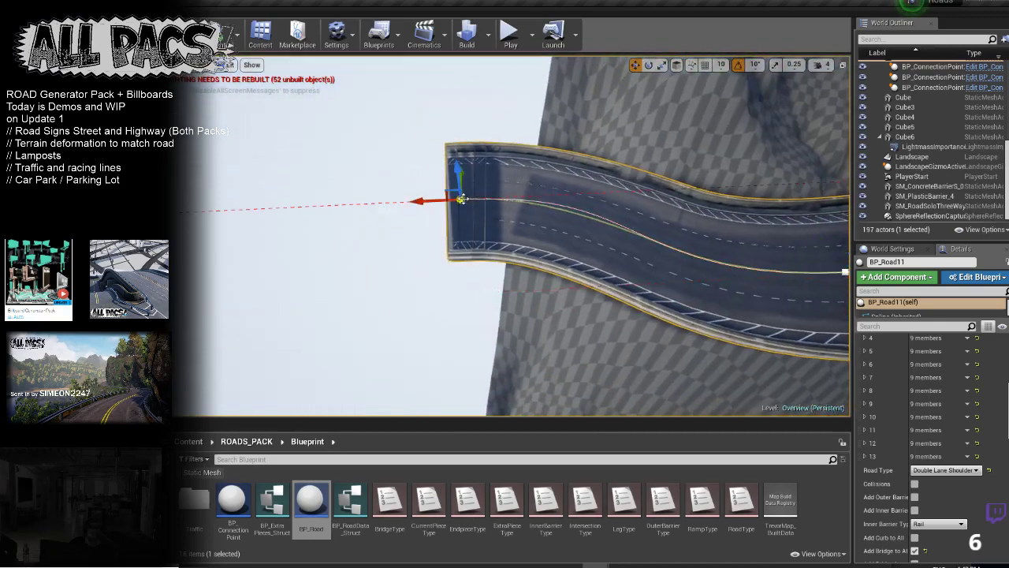
pyautogui.moveTo(504, 236)
pyautogui.mouseDown(button='right')
pyautogui.moveTo(529, 248)
pyautogui.moveTo(505, 249)
pyautogui.mouseUp(button='right')
pyautogui.moveTo(347, 180); pyautogui.dragTo(347, 161, button='right')
pyautogui.moveTo(505, 237)
pyautogui.mouseDown(button='right')
pyautogui.moveTo(528, 244)
pyautogui.moveTo(493, 233)
pyautogui.moveTo(504, 272)
pyautogui.moveTo(501, 221)
pyautogui.mouseUp(button='right')
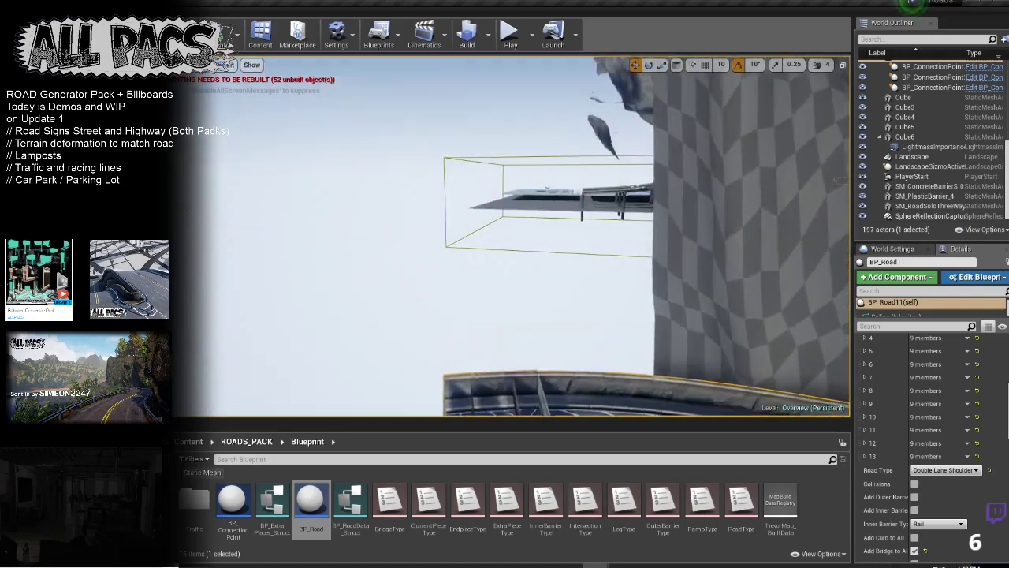
pyautogui.moveTo(637, 216); pyautogui.dragTo(619, 304, button='right')
pyautogui.moveTo(347, 130); pyautogui.dragTo(347, 123, button='right')
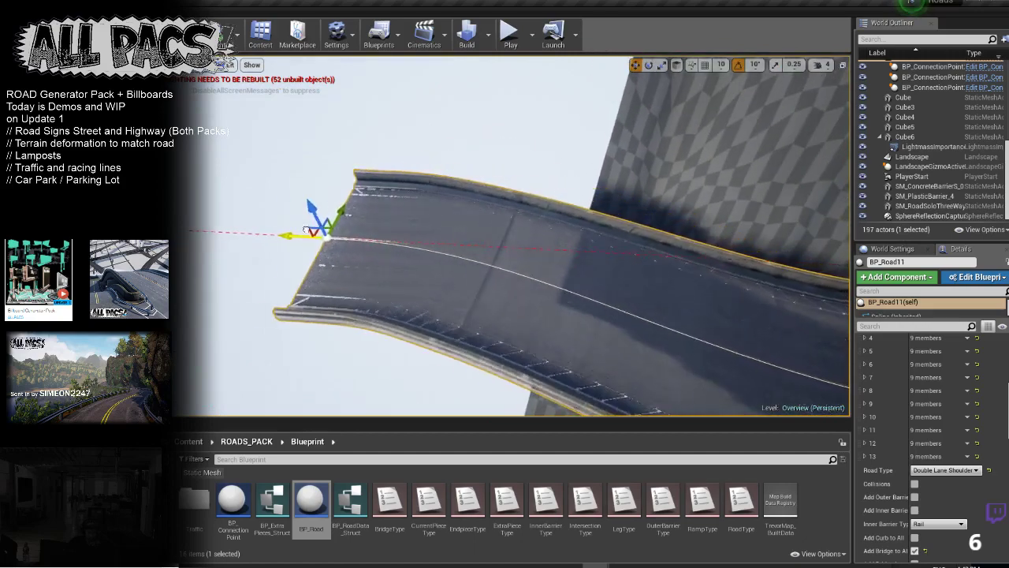
# Step: Extend the main road's far end beyond the cliff with added spline points
pyautogui.keyDown('alt'); pyautogui.moveTo(306, 229); pyautogui.dragTo(174, 224); pyautogui.keyUp('alt')
pyautogui.moveTo(227, 203); pyautogui.dragTo(181, 175)
pyautogui.moveTo(181, 176)
pyautogui.mouseDown(button='right')
pyautogui.moveTo(187, 198)
pyautogui.moveTo(180, 176)
pyautogui.mouseUp(button='right')
pyautogui.moveTo(579, 144)
pyautogui.mouseDown(button='right')
pyautogui.moveTo(584, 153)
pyautogui.moveTo(580, 144)
pyautogui.mouseUp(button='right')
pyautogui.moveTo(436, 206); pyautogui.dragTo(269, 203)
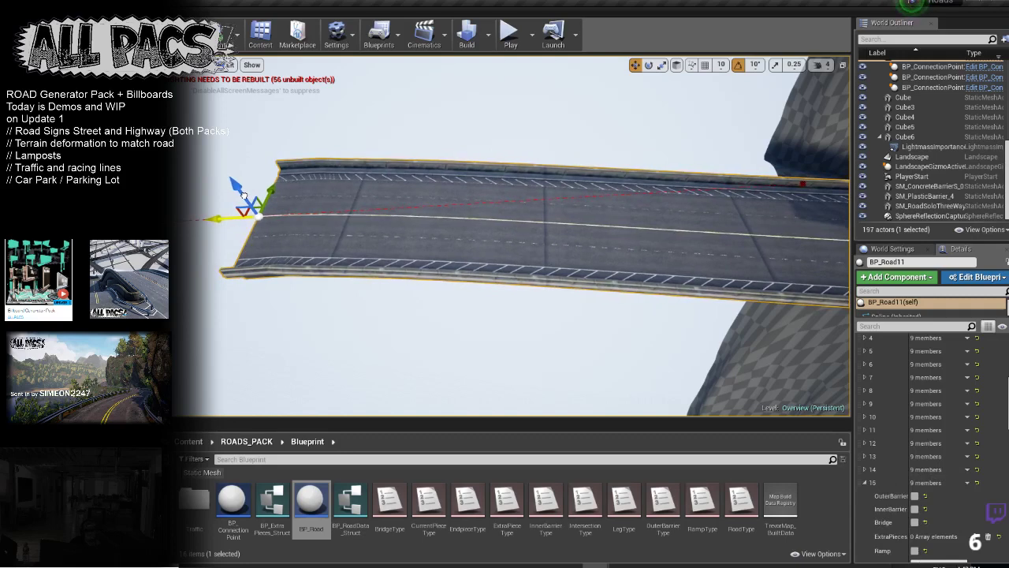
pyautogui.moveTo(274, 192); pyautogui.dragTo(199, 201)
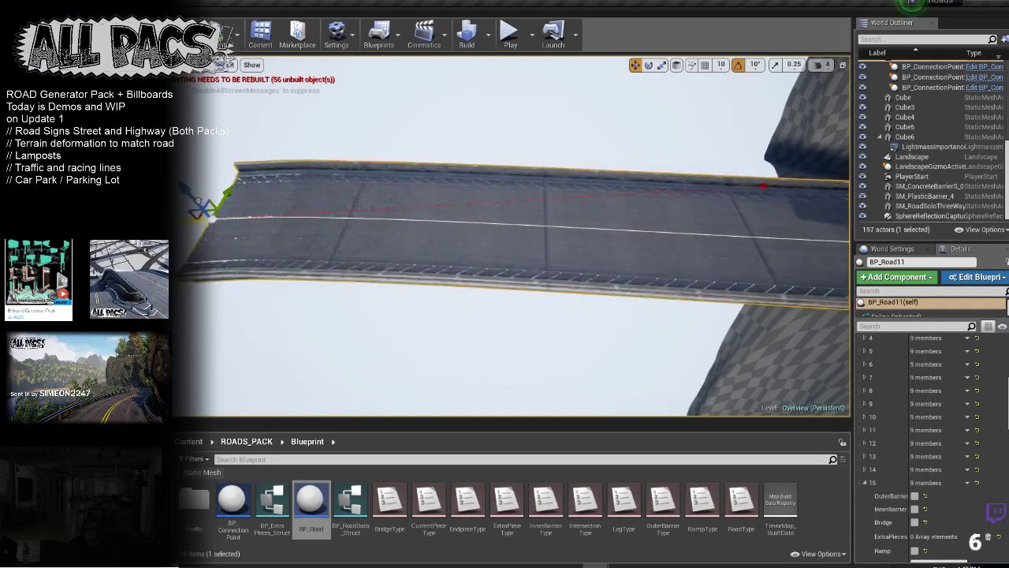
# Step: Review the main road's section and bridge settings and undo its extension beyond the cliff
pyautogui.scroll(-5, 958, 513)
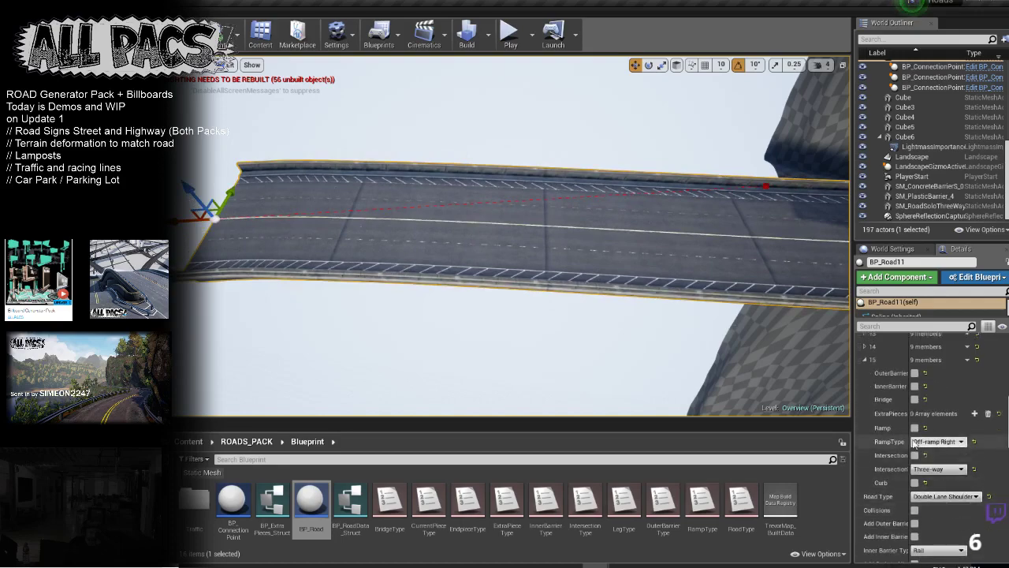
pyautogui.scroll(-3, 930, 477)
pyautogui.scroll(-4, 919, 508)
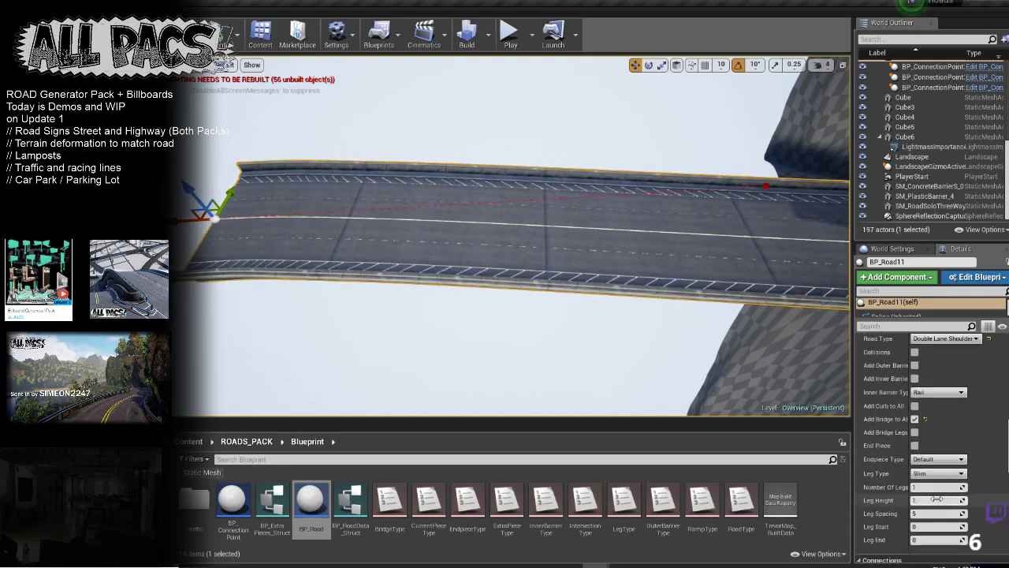
pyautogui.moveTo(383, 202)
pyautogui.mouseDown(button='right')
pyautogui.moveTo(473, 203)
pyautogui.moveTo(363, 205)
pyautogui.moveTo(387, 204)
pyautogui.mouseUp(button='right')
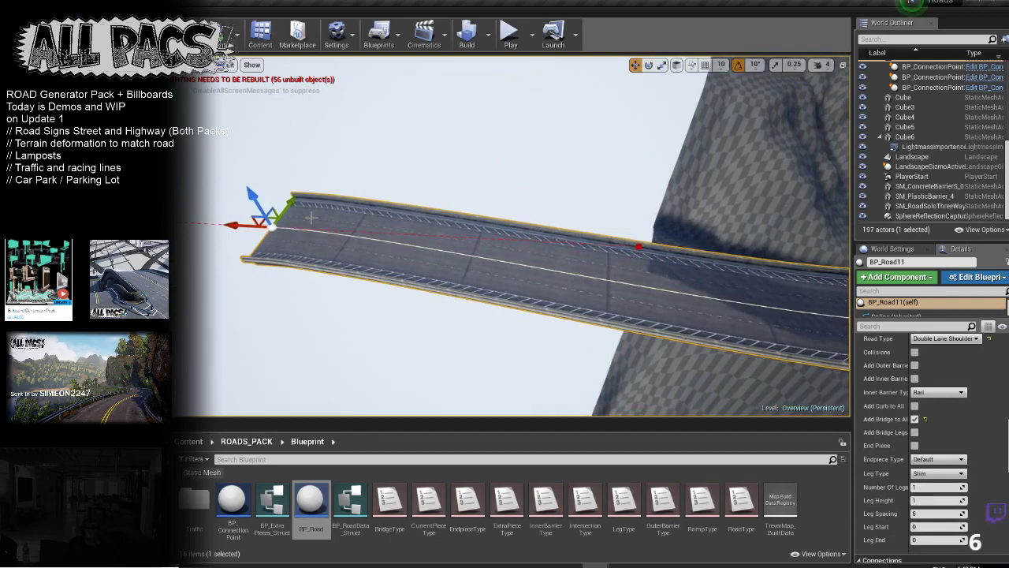
pyautogui.moveTo(241, 226); pyautogui.dragTo(517, 272)
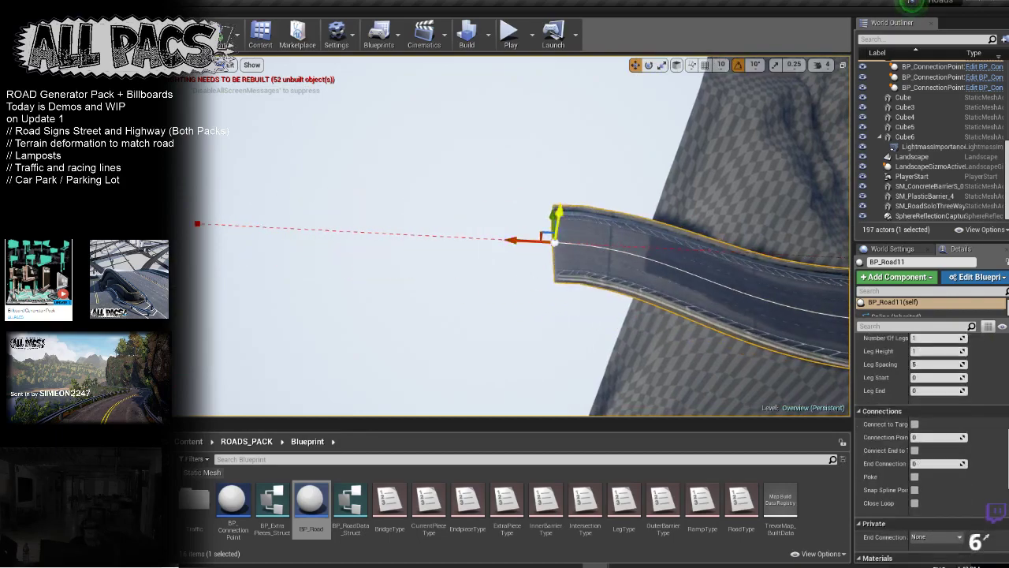
# Step: Widen the details area and enable Display Road Section on the main road
pyautogui.moveTo(558, 218); pyautogui.dragTo(647, 213, button='right')
pyautogui.moveTo(563, 235)
pyautogui.mouseDown(button='right')
pyautogui.moveTo(694, 206)
pyautogui.moveTo(544, 236)
pyautogui.moveTo(563, 236)
pyautogui.mouseUp(button='right')
pyautogui.scroll(5, 915, 395)
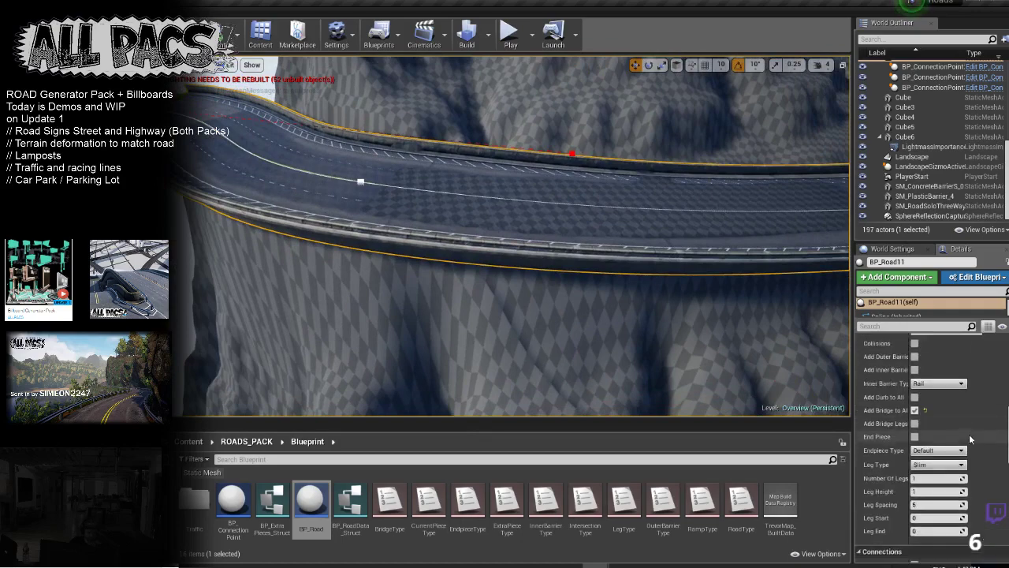
pyautogui.scroll(-6, 951, 465)
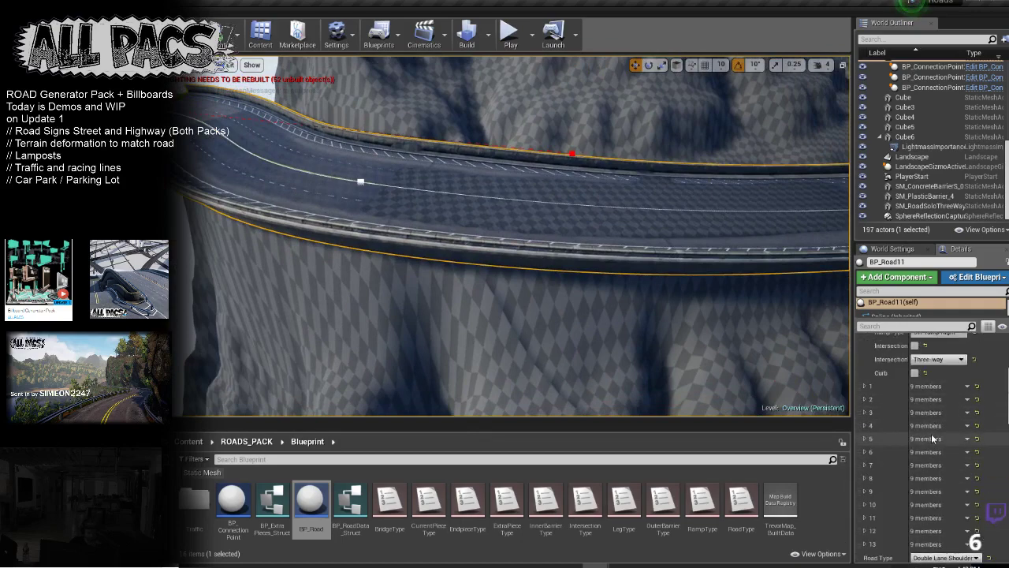
pyautogui.moveTo(407, 201); pyautogui.dragTo(681, 307, button='right')
pyautogui.scroll(6, 899, 366)
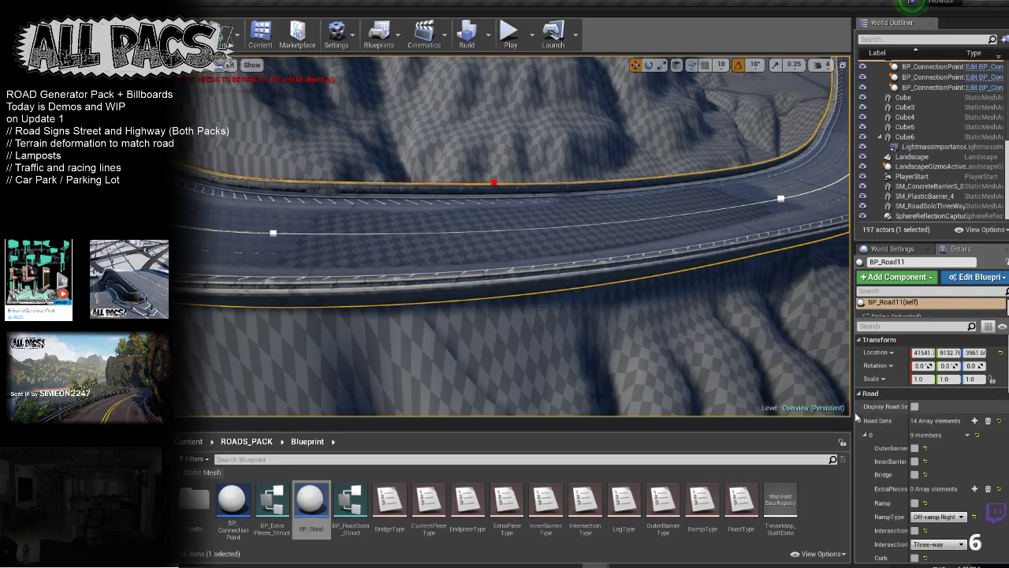
pyautogui.moveTo(853, 412); pyautogui.dragTo(814, 412)
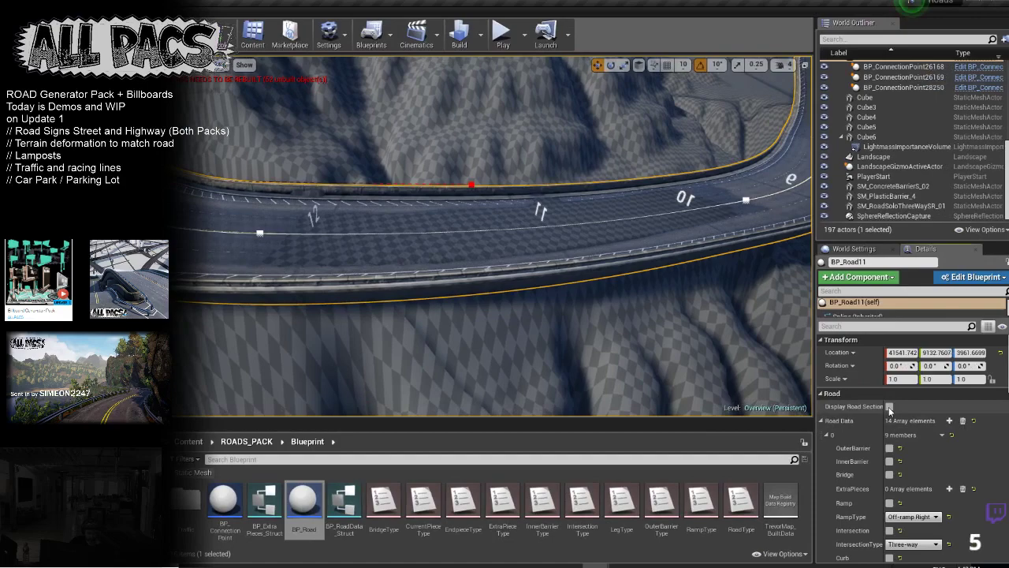
# Step: Switch on the Bridge option for road section 10 of the main road near the cliff end
pyautogui.moveTo(561, 227); pyautogui.dragTo(550, 294, button='right')
pyautogui.moveTo(604, 270)
pyautogui.mouseDown(button='right')
pyautogui.moveTo(654, 306)
pyautogui.moveTo(623, 296)
pyautogui.moveTo(603, 270)
pyautogui.mouseUp(button='right')
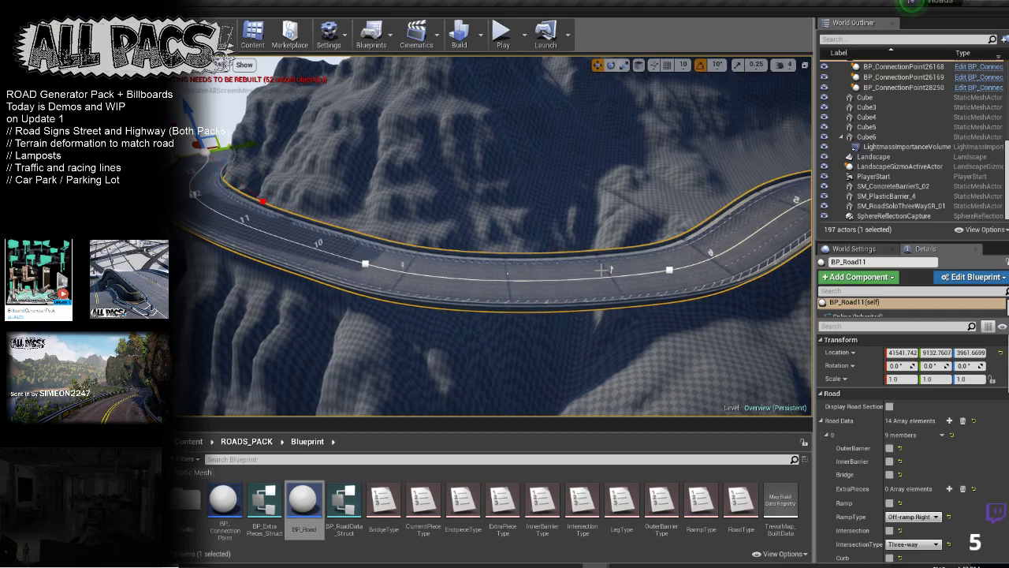
pyautogui.moveTo(603, 270); pyautogui.dragTo(615, 262, button='right')
pyautogui.scroll(-5, 970, 458)
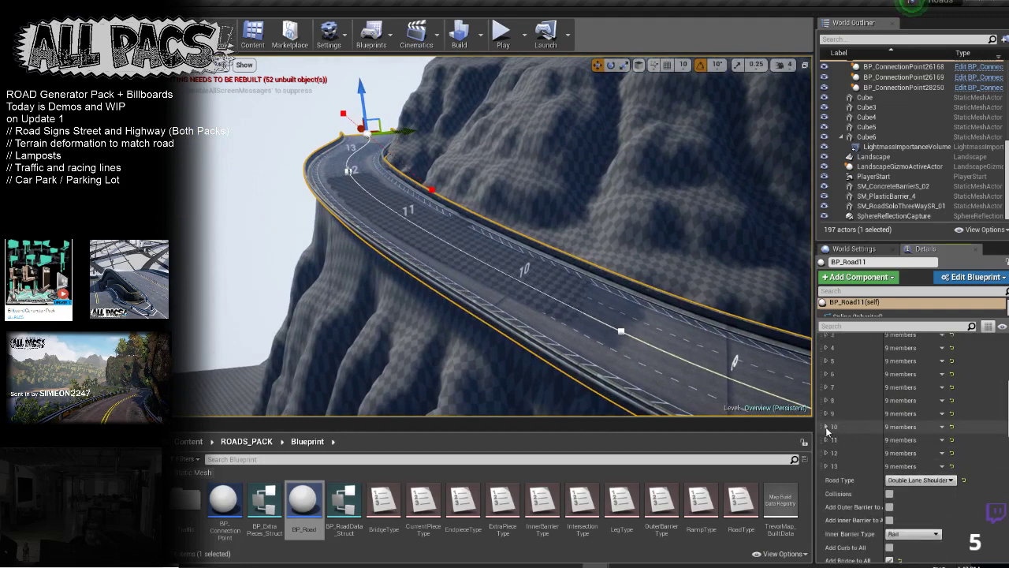
pyautogui.click(826, 427)
pyautogui.scroll(-2, 860, 473)
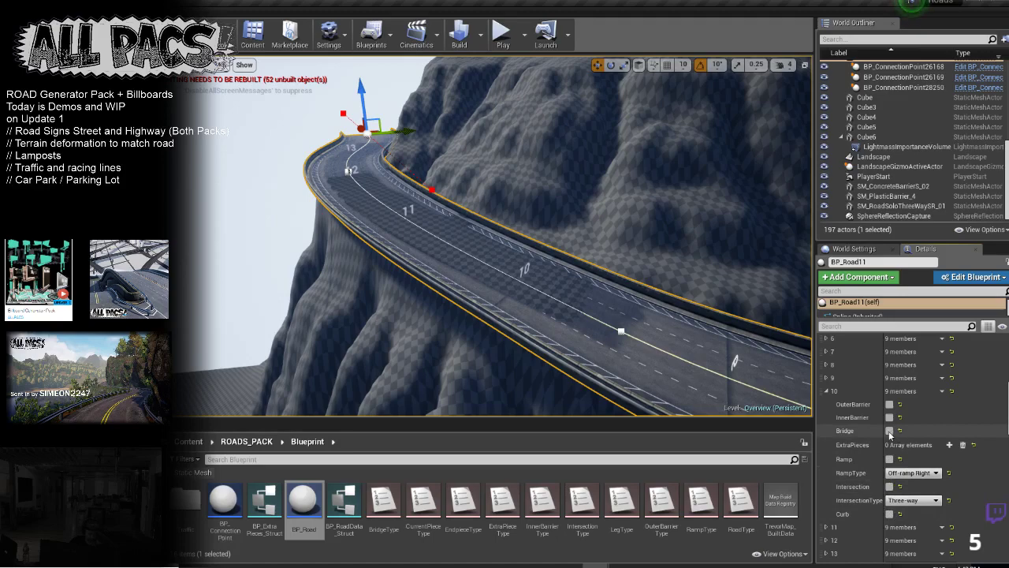
pyautogui.click(889, 431)
pyautogui.press('w')
pyautogui.moveTo(670, 315)
pyautogui.mouseDown(button='right')
pyautogui.moveTo(670, 347)
pyautogui.moveTo(698, 351)
pyautogui.moveTo(678, 319)
pyautogui.moveTo(658, 313)
pyautogui.mouseUp(button='right')
pyautogui.press('s')
# Step: Switch on the Bridge option for road section 11 of the main road
pyautogui.scroll(-3, 868, 506)
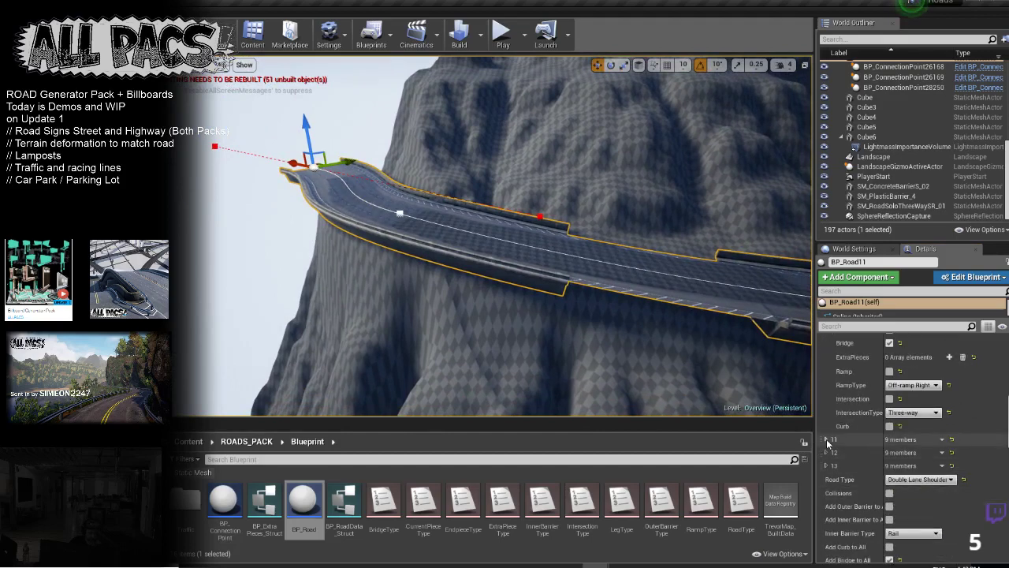
pyautogui.click(826, 439)
pyautogui.scroll(-1, 897, 452)
pyautogui.click(890, 444)
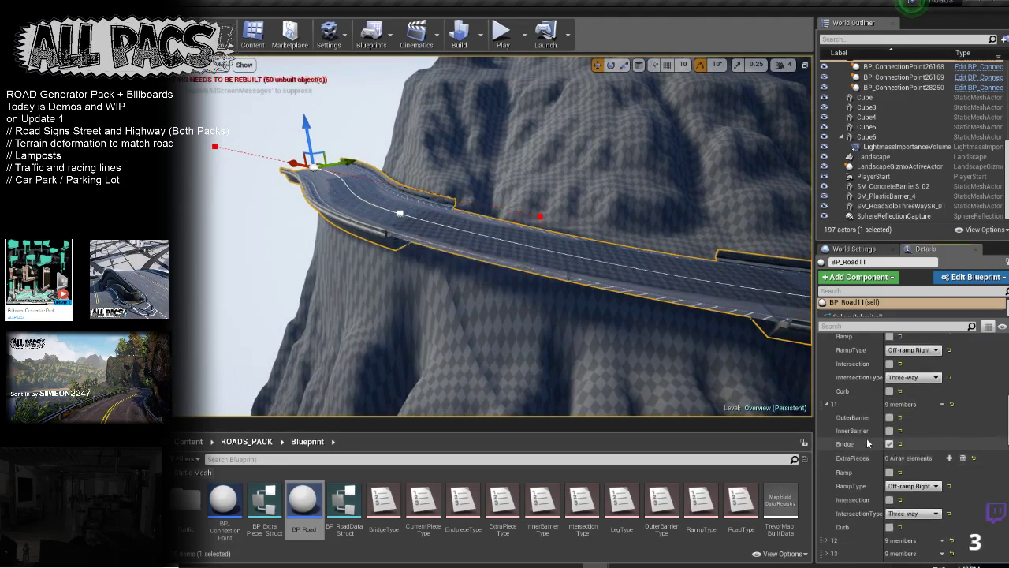
# Step: Switch on the Bridge option for road sections 12 and 13 of the main road
pyautogui.scroll(-2, 866, 438)
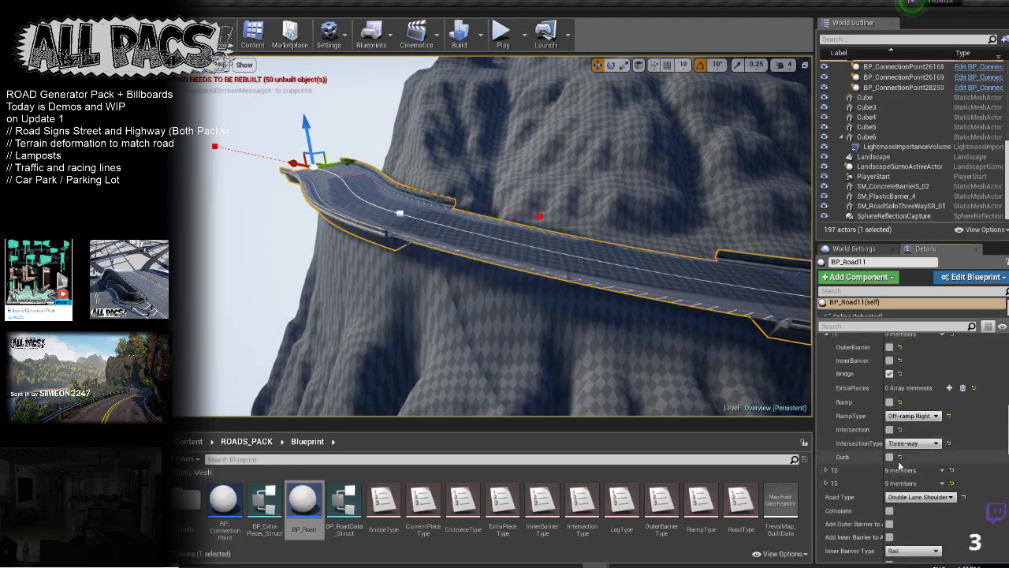
pyautogui.click(827, 470)
pyautogui.scroll(-2, 928, 409)
pyautogui.scroll(-1, 929, 409)
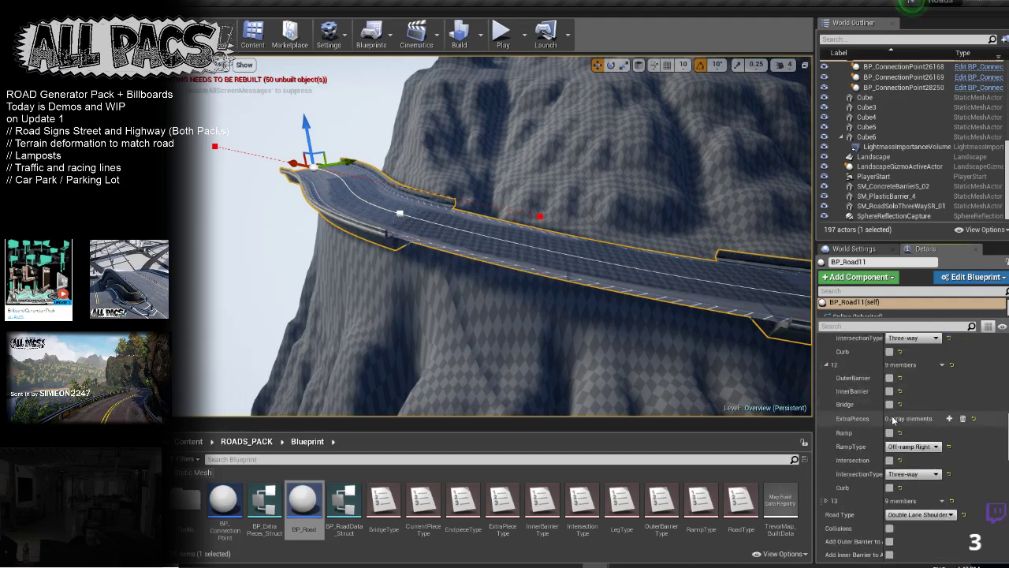
pyautogui.scroll(-1, 833, 406)
pyautogui.click(826, 465)
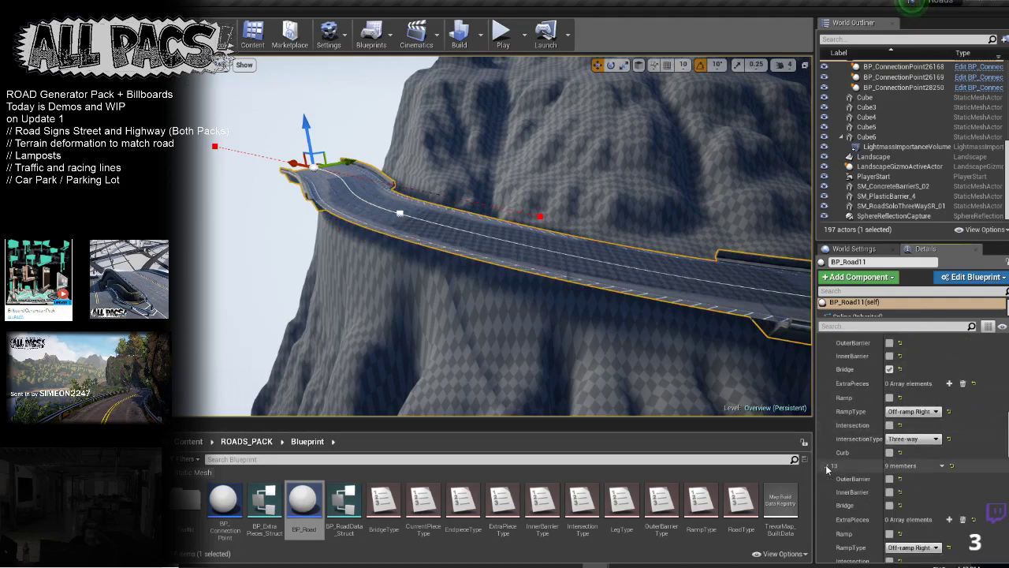
pyautogui.click(889, 505)
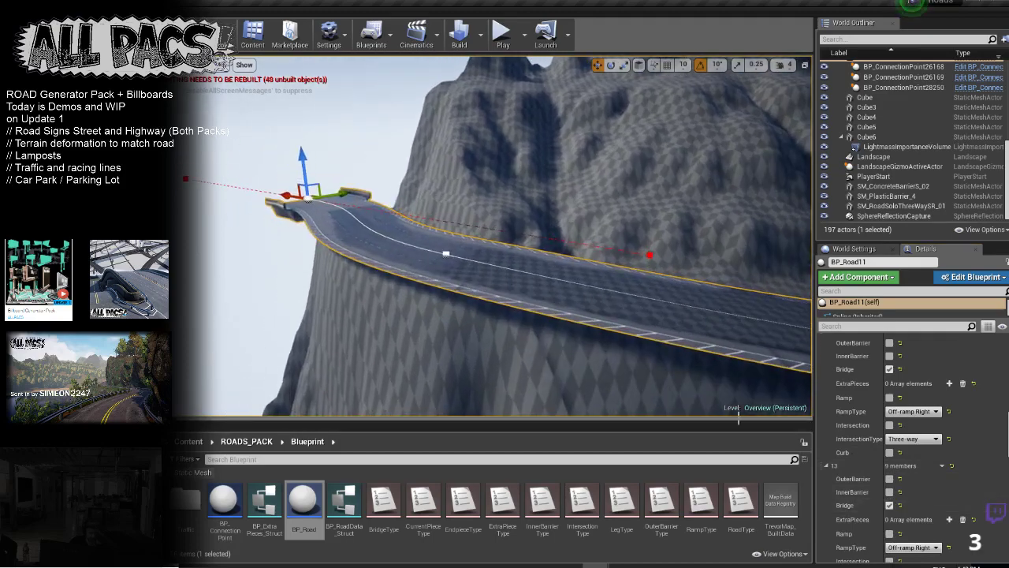
# Step: Collapse the main road's Road Data array and enable its End Piece option
pyautogui.scroll(-1, 881, 494)
pyautogui.scroll(-6, 881, 494)
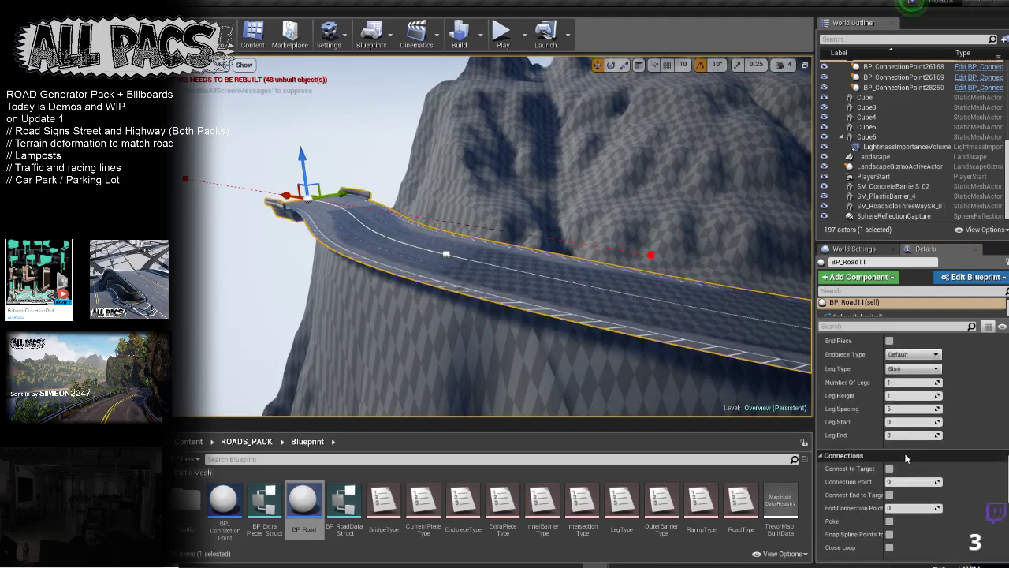
pyautogui.scroll(3, 906, 459)
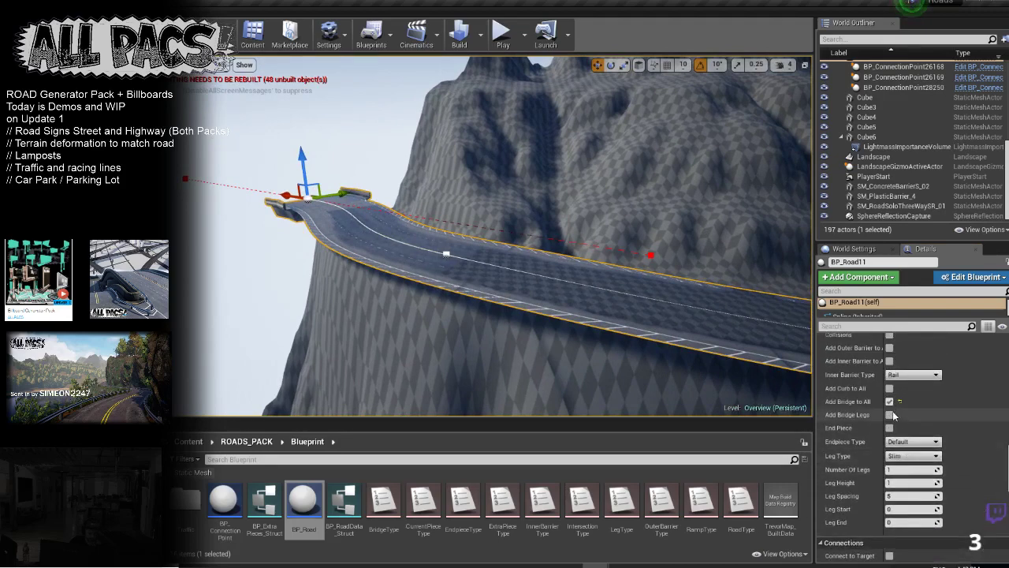
pyautogui.scroll(1, 893, 411)
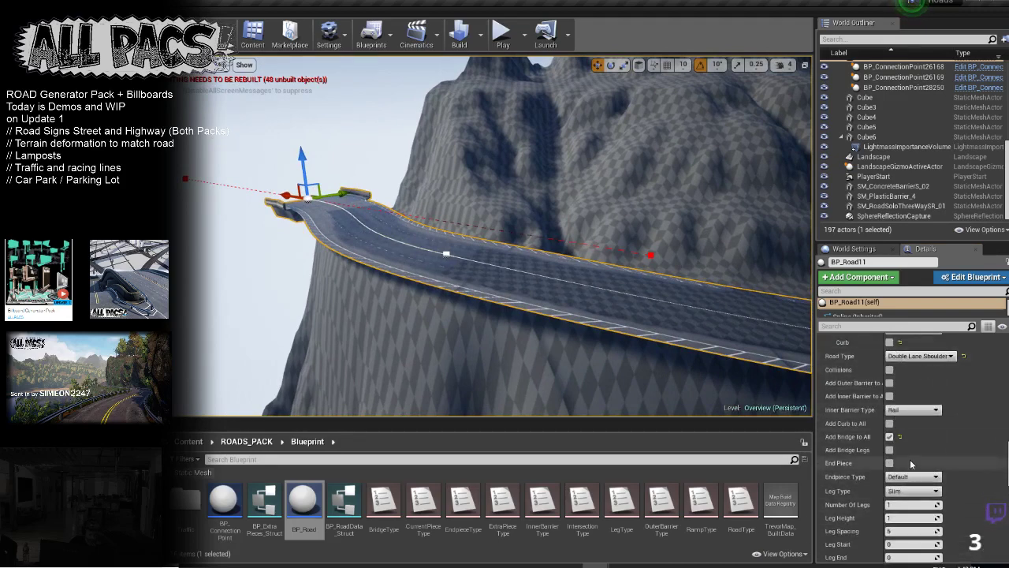
pyautogui.scroll(-8, 910, 459)
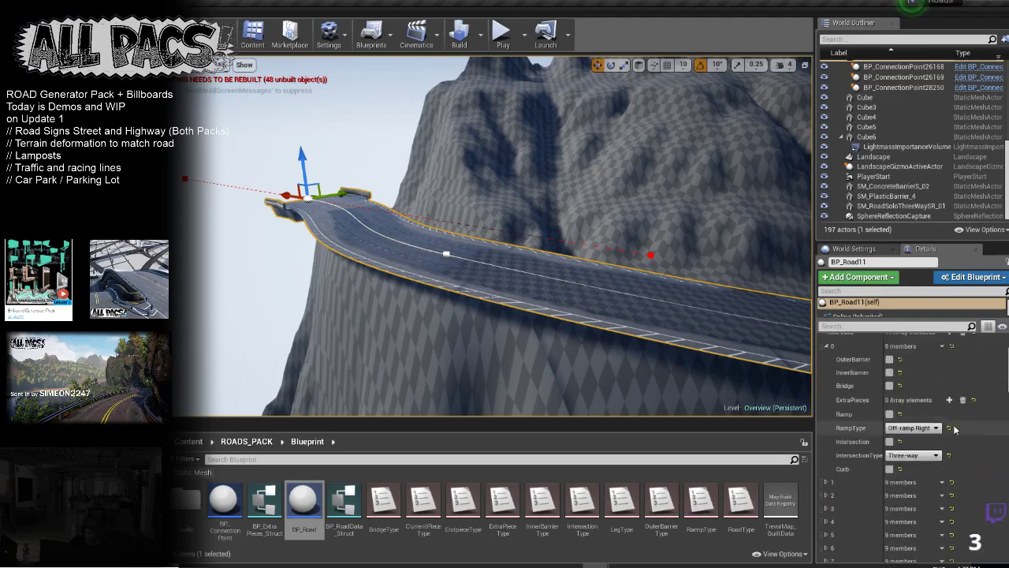
pyautogui.scroll(2, 915, 406)
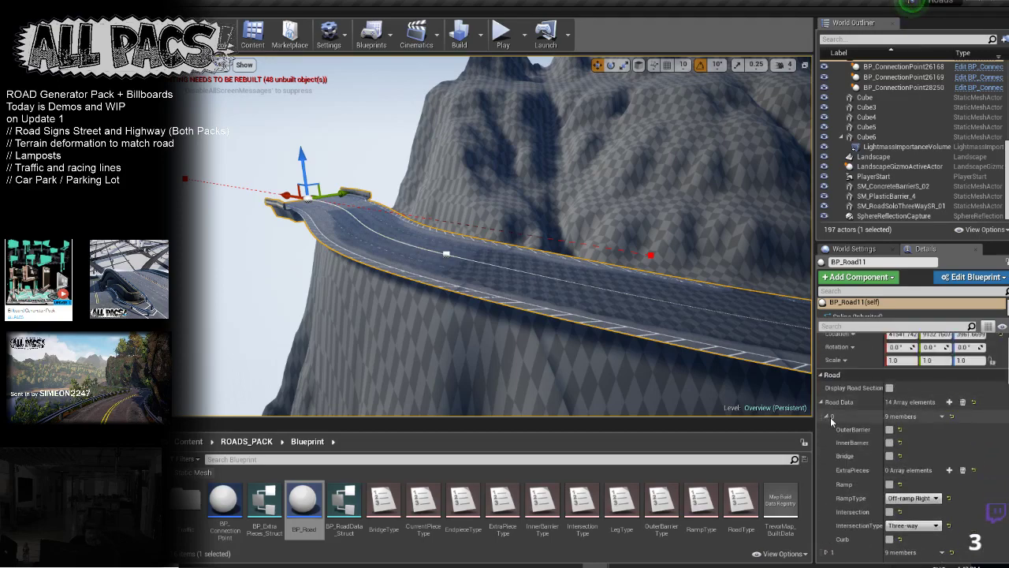
pyautogui.click(821, 403)
pyautogui.scroll(-1, 923, 451)
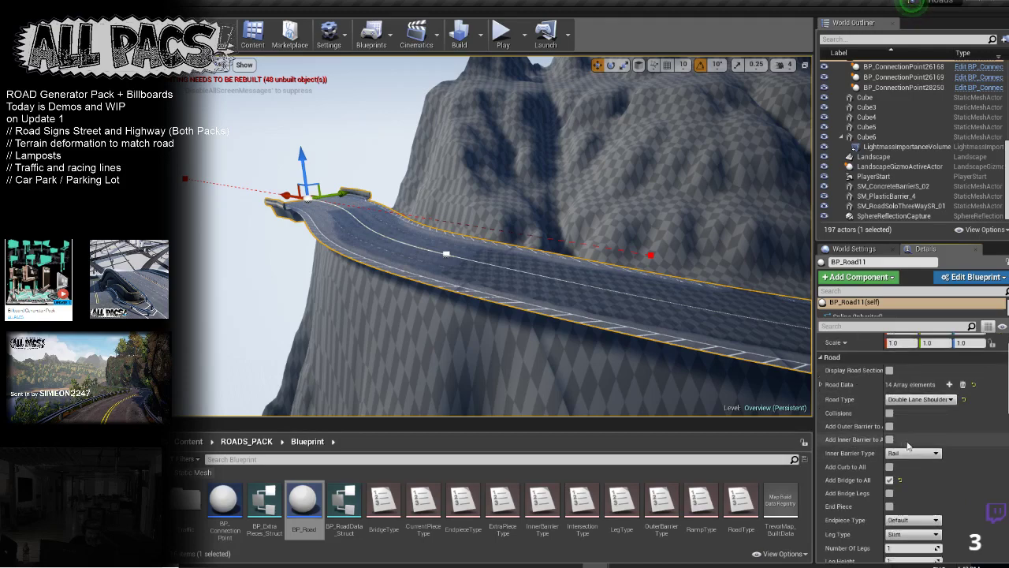
pyautogui.scroll(-1, 902, 471)
pyautogui.click(890, 488)
# Step: Enable End Piece on the single-lane off-ramp road and set its Endpiece Type to Three-way Ramp
pyautogui.moveTo(492, 237); pyautogui.dragTo(568, 185, button='right')
pyautogui.moveTo(500, 280)
pyautogui.mouseDown(button='right')
pyautogui.moveTo(532, 366)
pyautogui.moveTo(502, 278)
pyautogui.mouseUp(button='right')
pyautogui.click(500, 280)
pyautogui.press('f')
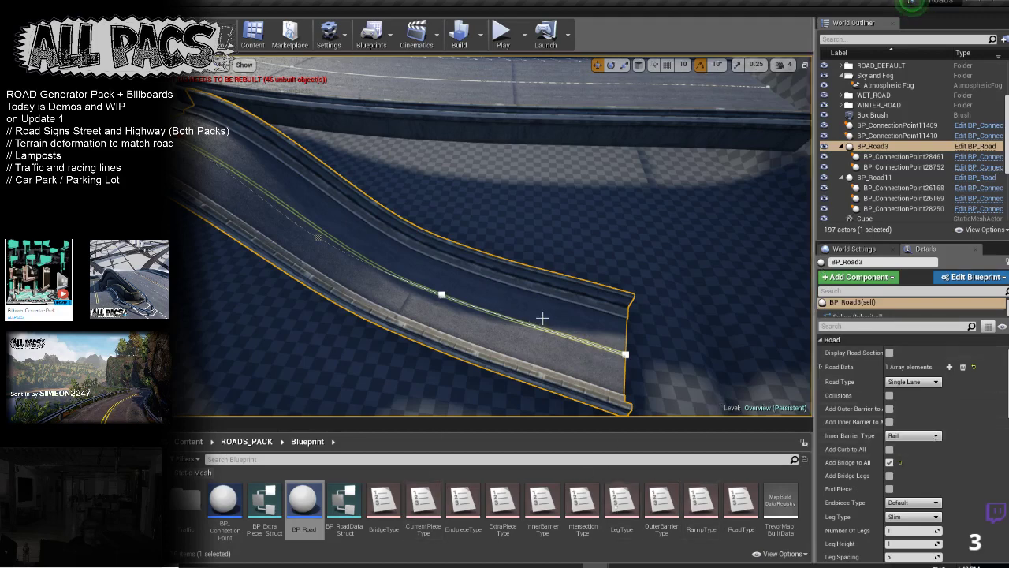
pyautogui.scroll(-3, 883, 383)
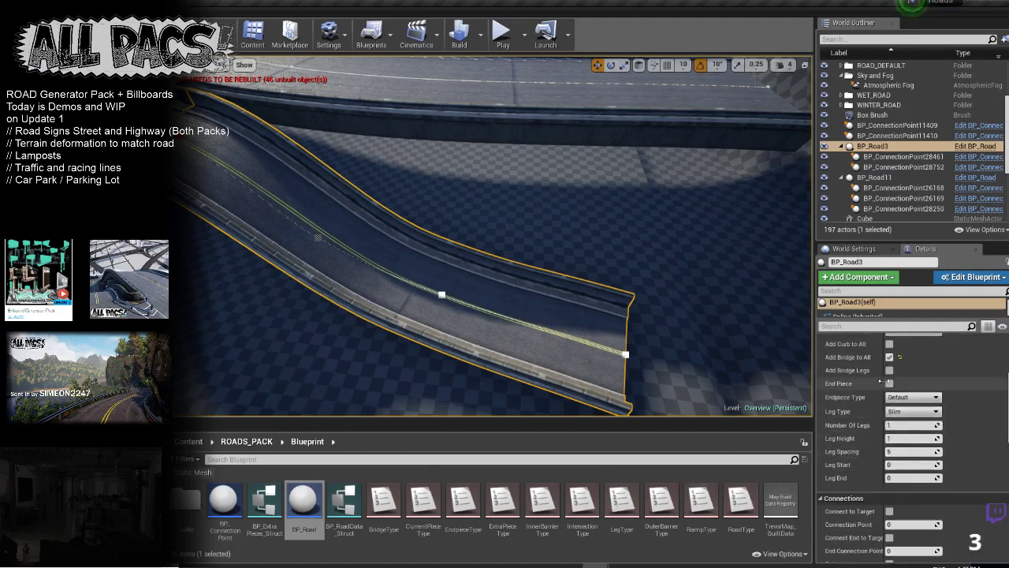
pyautogui.click(891, 384)
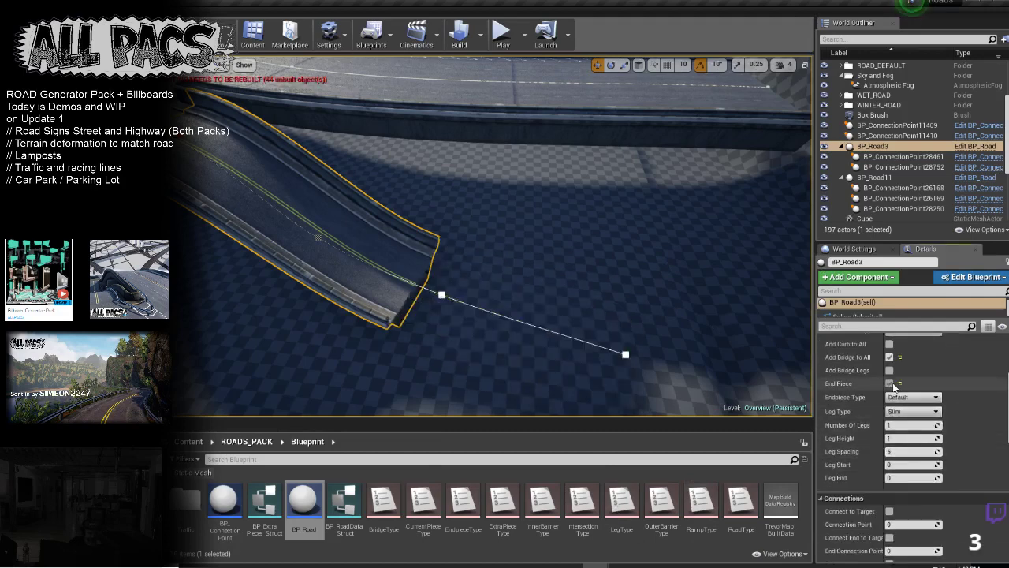
pyautogui.click(917, 423)
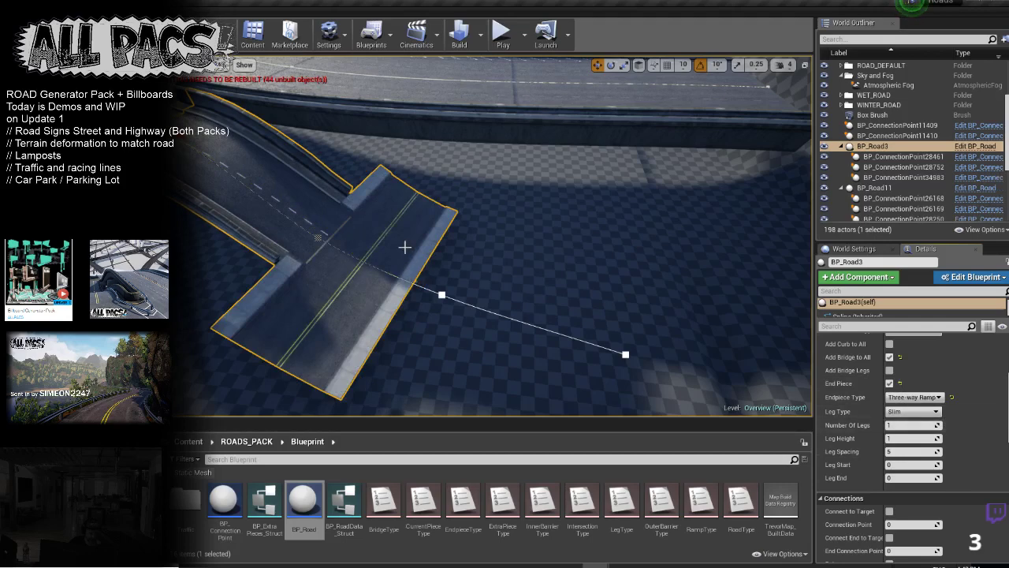
# Step: Reposition the off-ramp's spline points around its three-way end piece to lengthen the ramp
pyautogui.click(441, 296)
pyautogui.moveTo(476, 306); pyautogui.dragTo(554, 317)
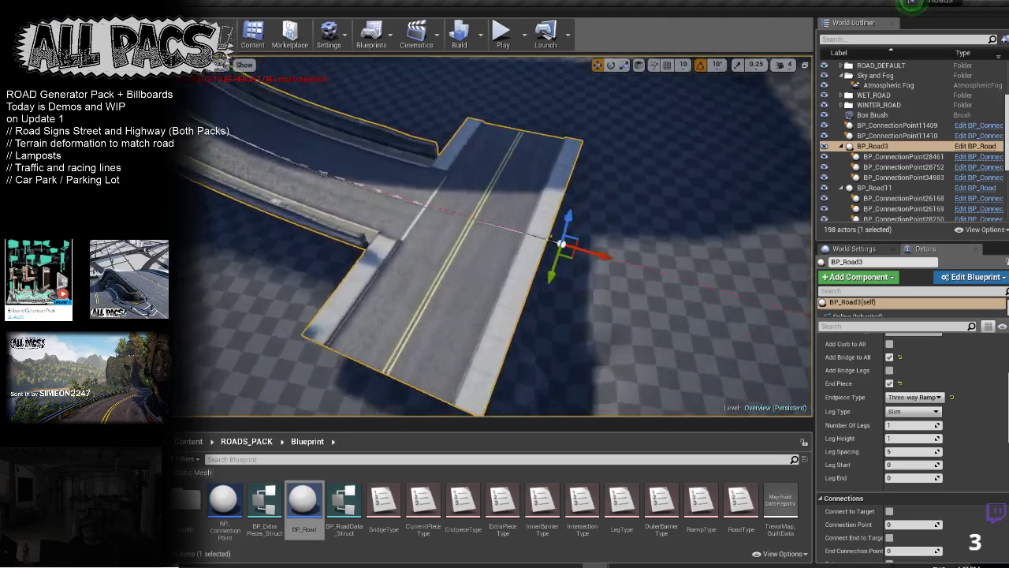
pyautogui.moveTo(492, 237); pyautogui.dragTo(552, 268, button='right')
pyautogui.moveTo(482, 212); pyautogui.dragTo(414, 237, button='right')
pyautogui.press('Escape')
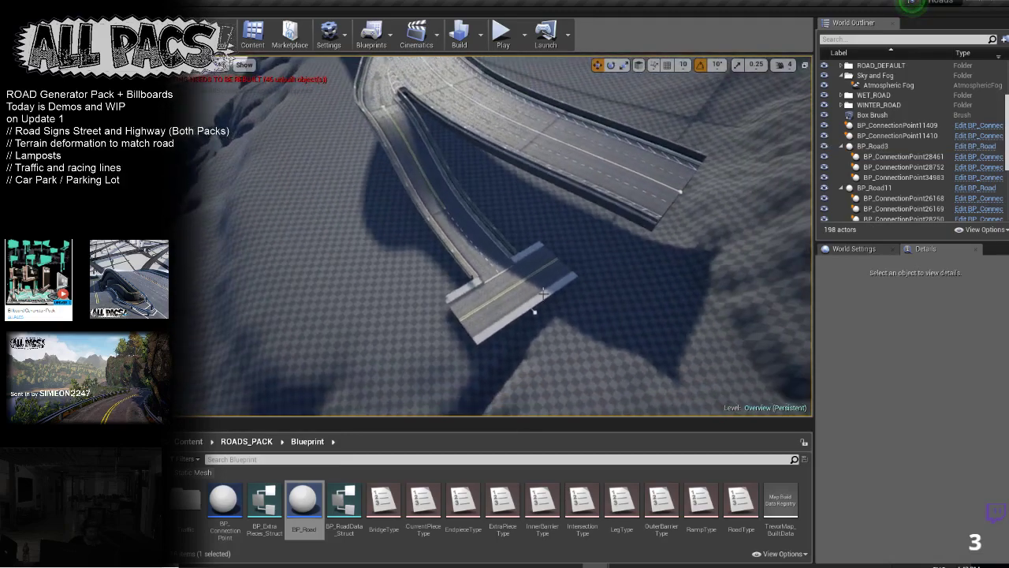
pyautogui.click(500, 259)
pyautogui.moveTo(500, 259); pyautogui.dragTo(640, 300, button='right')
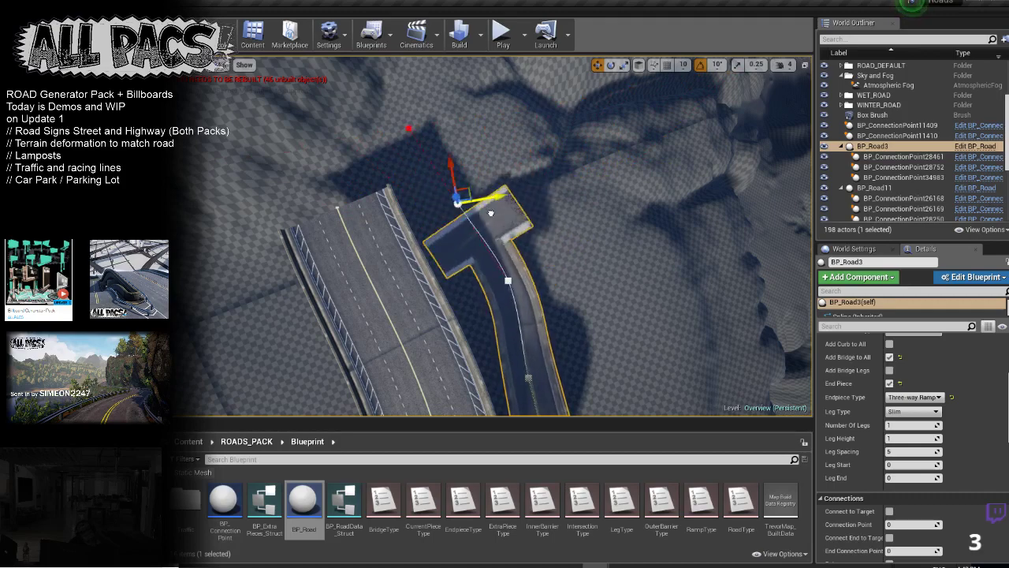
pyautogui.moveTo(521, 222); pyautogui.dragTo(406, 197, button='right')
pyautogui.press('Escape')
# Step: Place a new BP_Road beside the off-ramp's three-way end piece and connect it with Connect to Target
pyautogui.moveTo(296, 513); pyautogui.dragTo(436, 158)
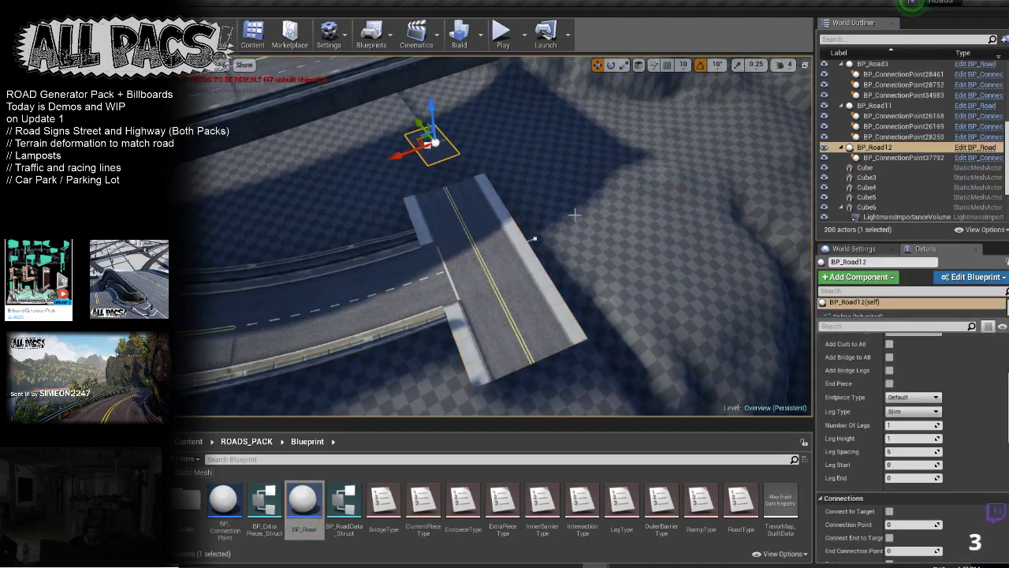
pyautogui.click(891, 512)
pyautogui.moveTo(566, 192)
pyautogui.mouseDown(button='right')
pyautogui.moveTo(442, 228)
pyautogui.moveTo(565, 192)
pyautogui.mouseUp(button='right')
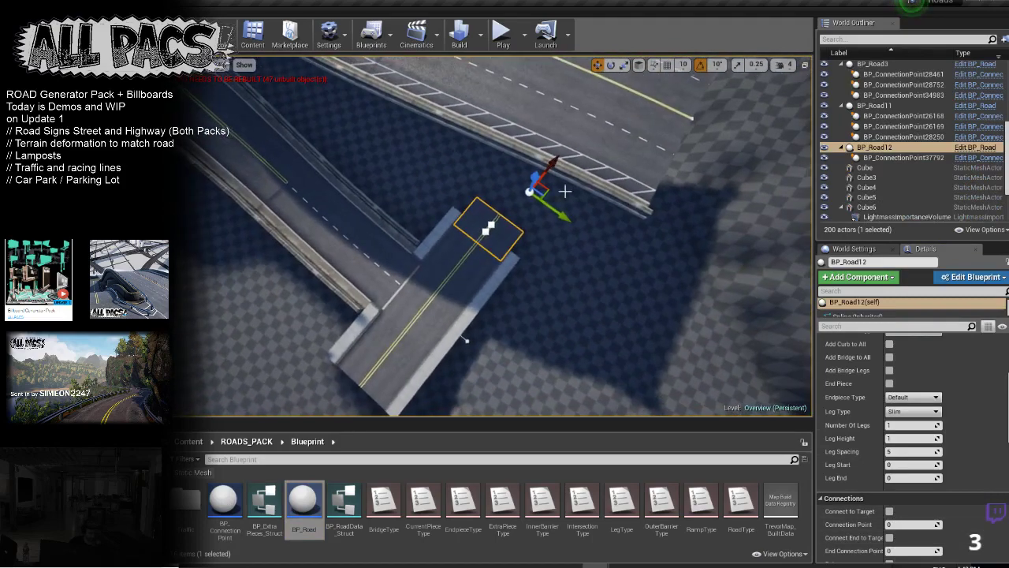
# Step: Reposition the new road's end point and reconnect its start to the three-way end piece
pyautogui.keyDown('alt'); pyautogui.moveTo(541, 218); pyautogui.dragTo(303, 116); pyautogui.keyUp('alt')
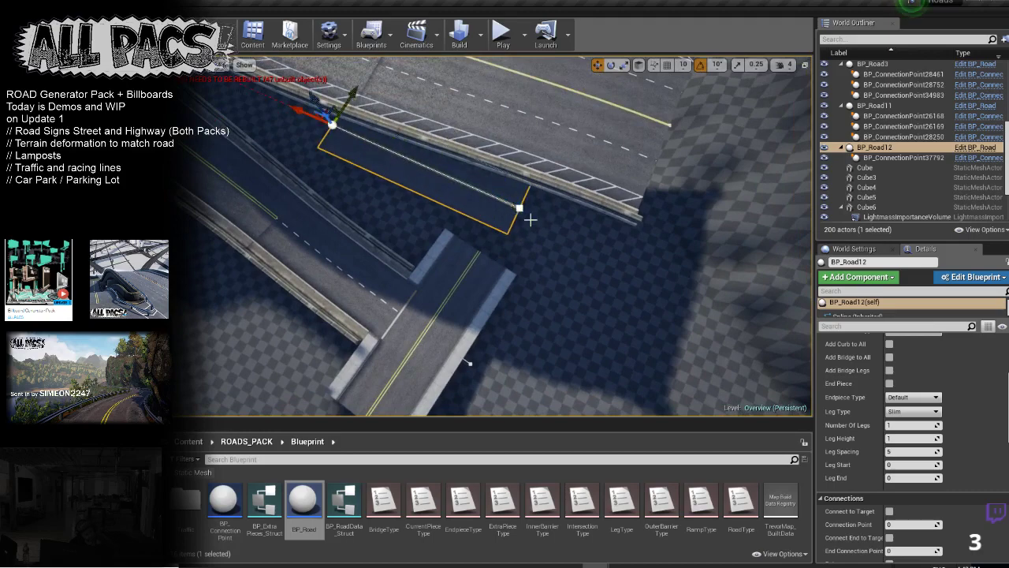
pyautogui.click(525, 246)
pyautogui.click(466, 188)
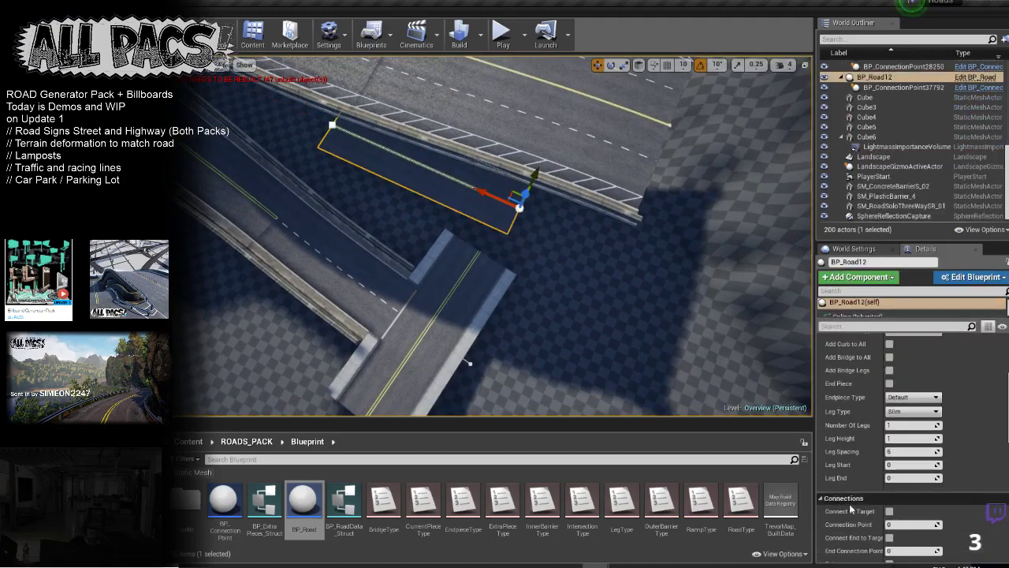
pyautogui.click(890, 511)
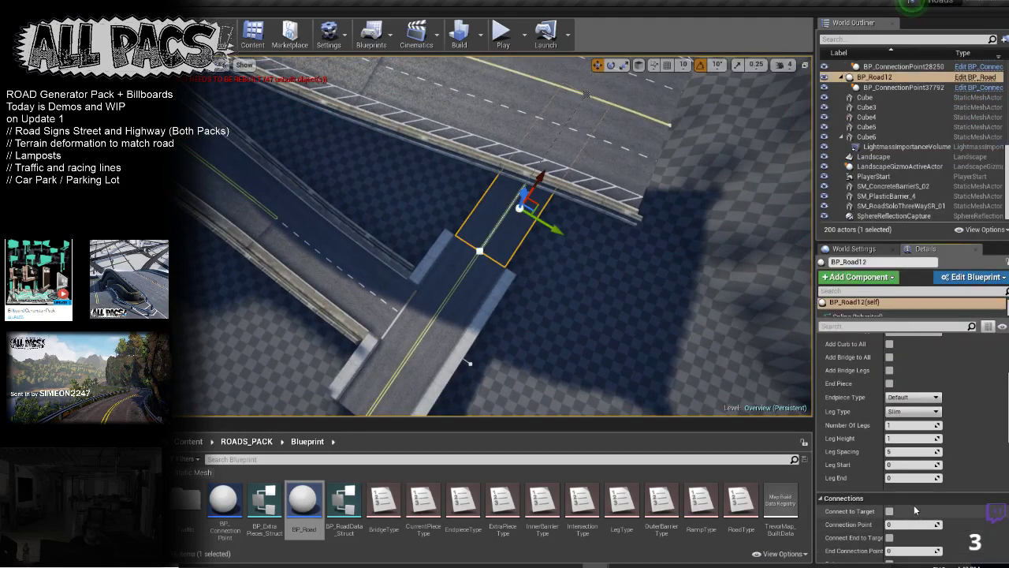
# Step: Enable Add Curb to All on the new connected road
pyautogui.scroll(-3, 911, 424)
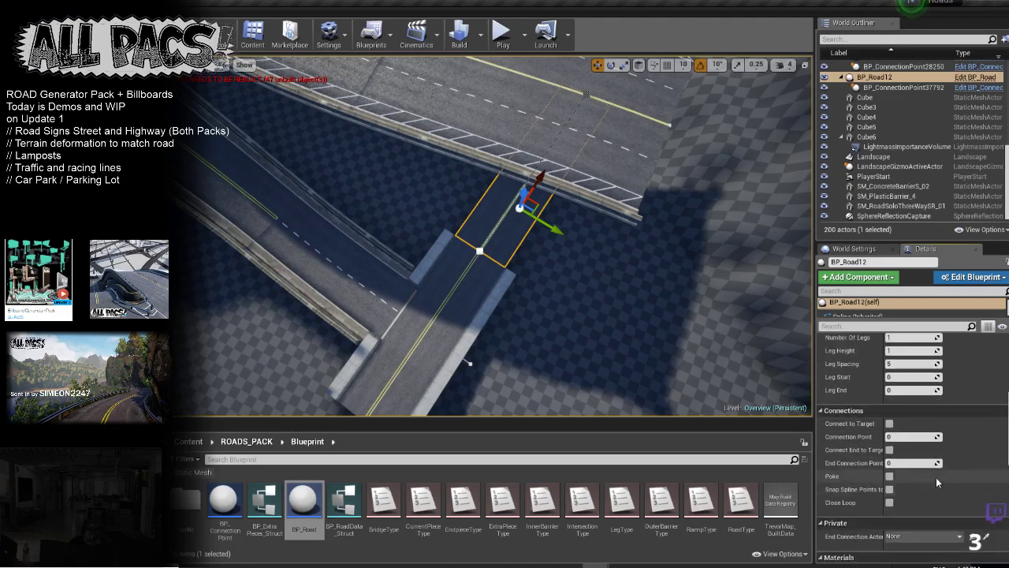
pyautogui.scroll(4, 926, 463)
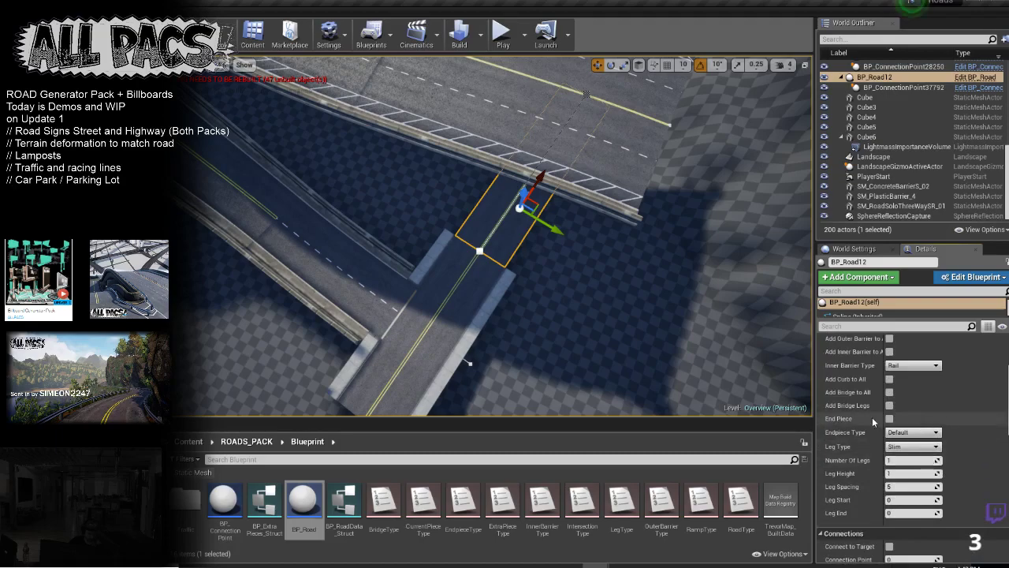
pyautogui.click(889, 379)
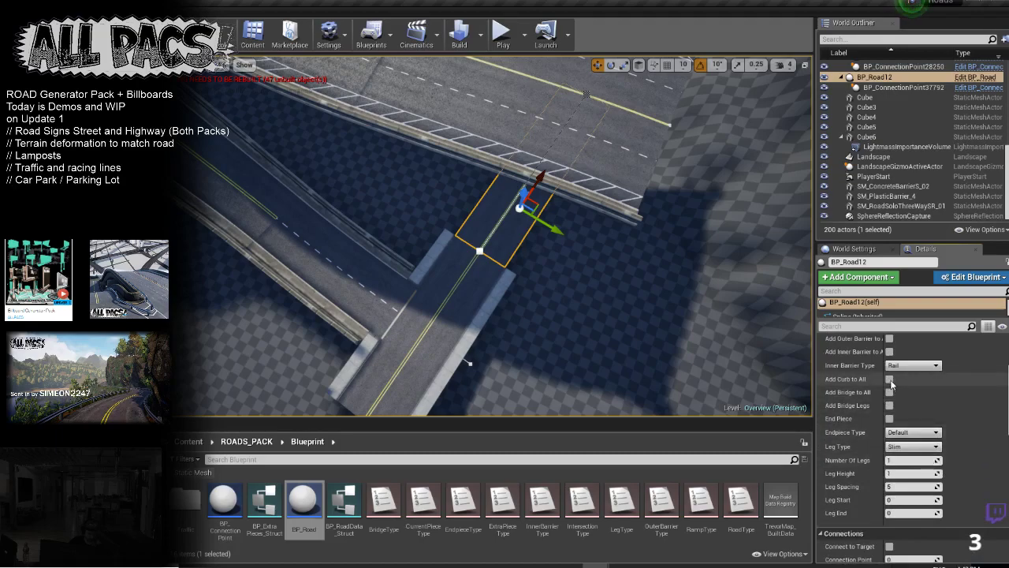
# Step: Extend the new road beneath the main road with added spline points and curve it alongside the main road
pyautogui.moveTo(761, 322); pyautogui.dragTo(410, 292, button='right')
pyautogui.moveTo(482, 276); pyautogui.dragTo(487, 277, button='right')
pyautogui.moveTo(437, 289); pyautogui.dragTo(435, 279)
pyautogui.moveTo(435, 279); pyautogui.dragTo(458, 347, button='right')
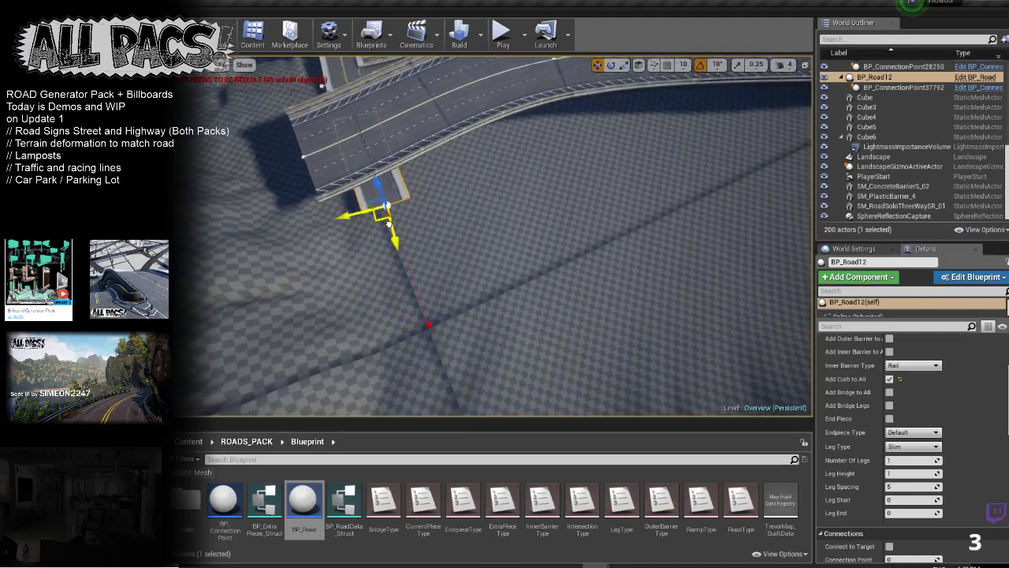
pyautogui.keyDown('alt'); pyautogui.moveTo(395, 218); pyautogui.dragTo(810, 175); pyautogui.keyUp('alt')
pyautogui.moveTo(805, 177); pyautogui.dragTo(473, 237, button='right')
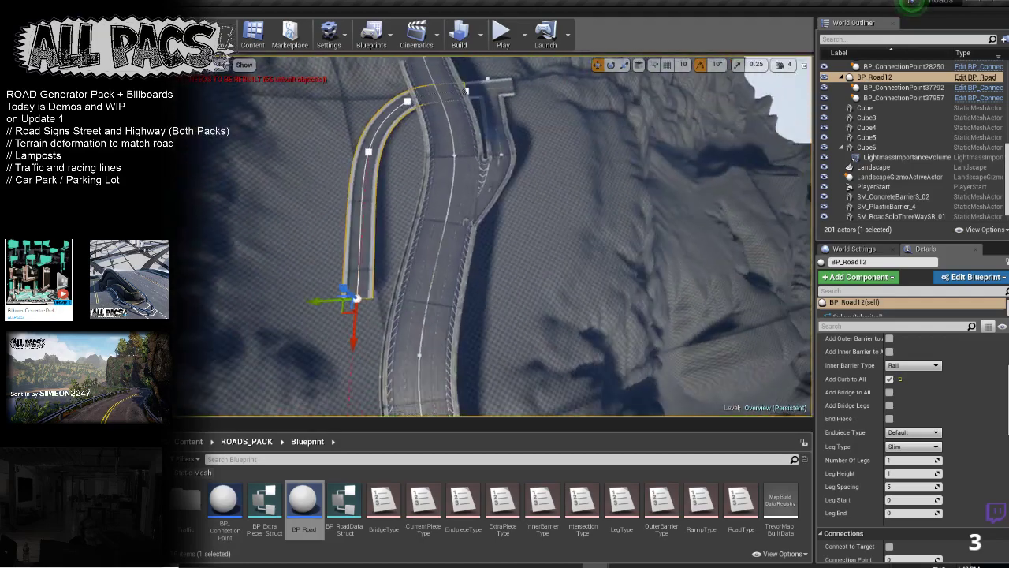
# Step: Add another spline point to the new road and lower its end down the mountainside
pyautogui.moveTo(337, 327); pyautogui.dragTo(341, 327, button='right')
pyautogui.keyDown('alt'); pyautogui.moveTo(340, 307); pyautogui.dragTo(504, 349); pyautogui.keyUp('alt')
pyautogui.moveTo(580, 343); pyautogui.dragTo(859, 303, button='right')
pyautogui.moveTo(686, 326); pyautogui.dragTo(395, 237, button='right')
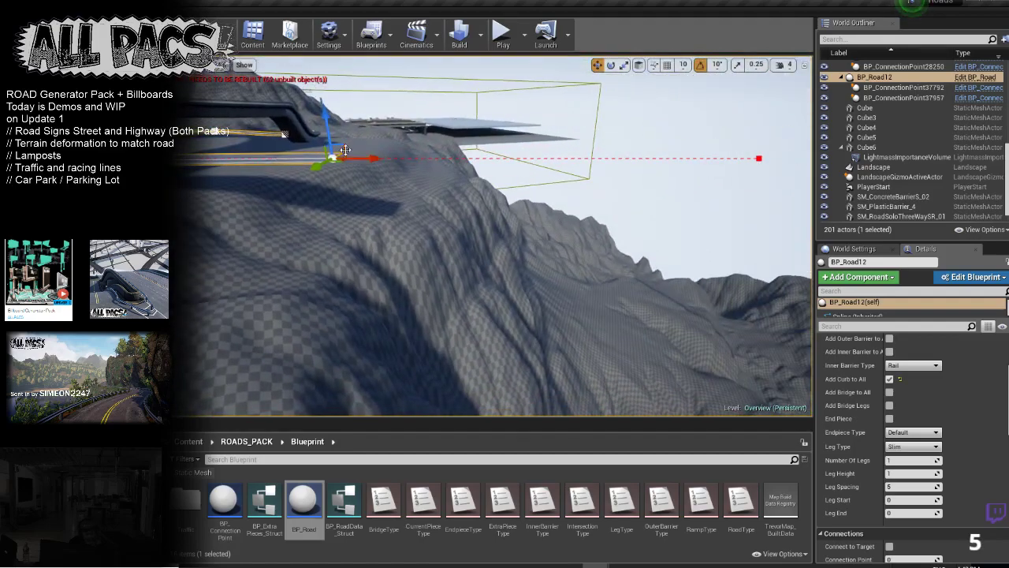
pyautogui.moveTo(345, 150); pyautogui.dragTo(622, 349)
pyautogui.moveTo(570, 269); pyautogui.dragTo(706, 300, button='right')
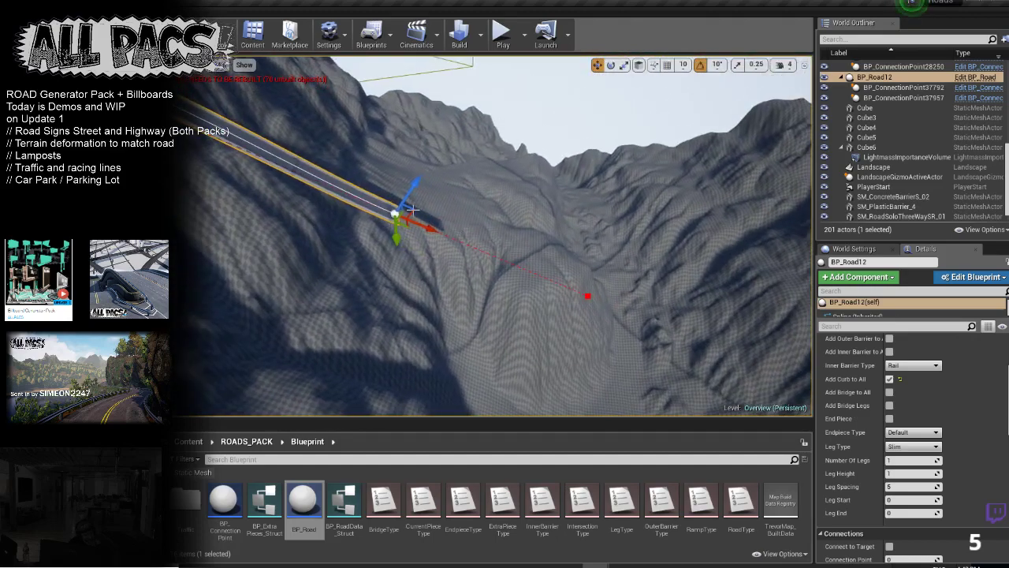
# Step: Extend the curbed road farther down the mountainside and reposition its end point beyond the bend
pyautogui.moveTo(409, 213); pyautogui.dragTo(654, 364)
pyautogui.moveTo(570, 259); pyautogui.dragTo(582, 302, button='right')
pyautogui.moveTo(565, 283); pyautogui.dragTo(431, 154)
pyautogui.moveTo(430, 154); pyautogui.dragTo(473, 295, button='right')
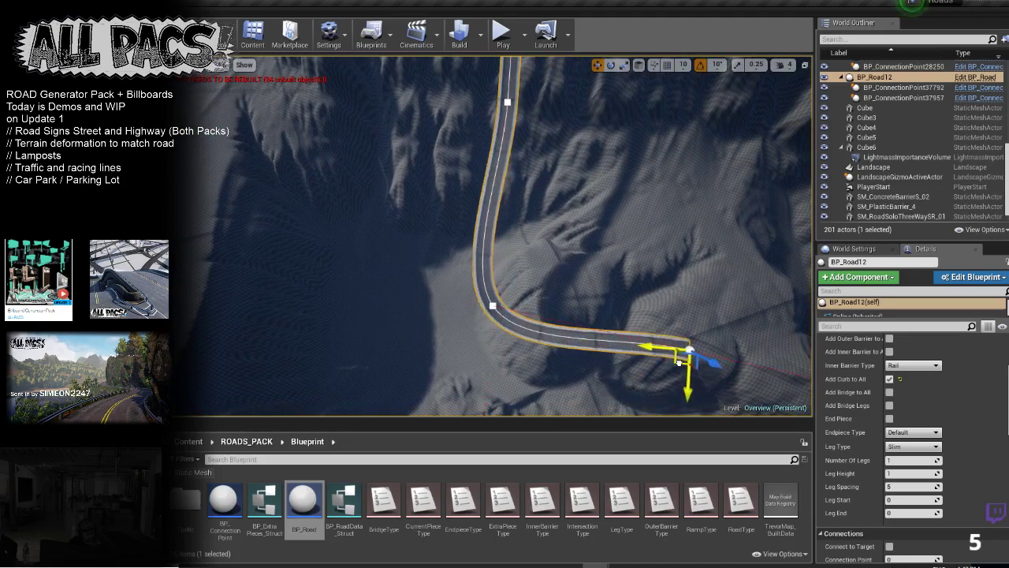
# Step: Continue the road with another spline point and bend its new end around the rocky slope
pyautogui.click(493, 306)
pyautogui.moveTo(493, 306); pyautogui.dragTo(483, 330, button='right')
pyautogui.moveTo(478, 331); pyautogui.dragTo(649, 240)
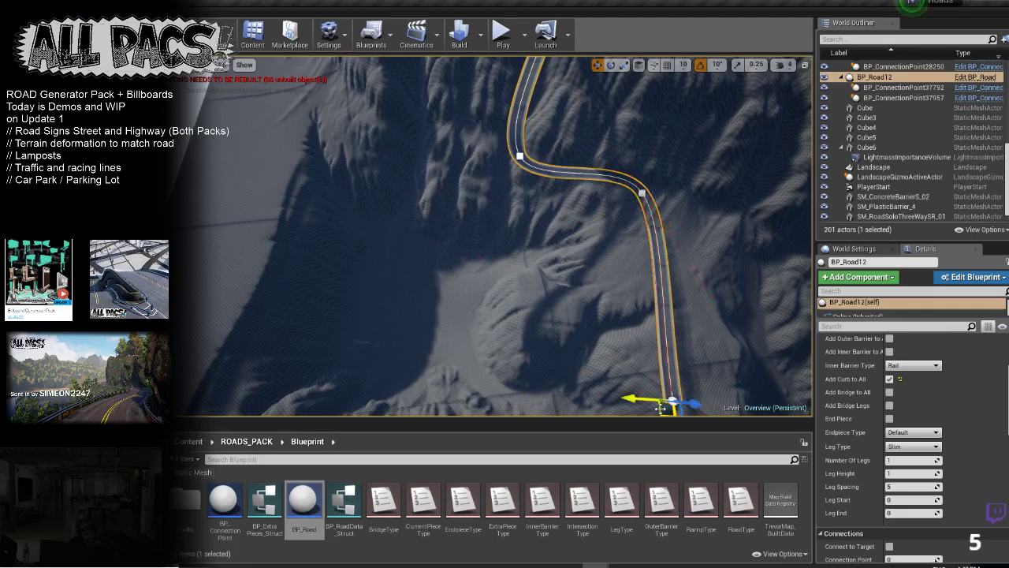
pyautogui.moveTo(670, 408); pyautogui.dragTo(798, 259)
pyautogui.moveTo(799, 258); pyautogui.dragTo(776, 251, button='right')
pyautogui.scroll(-1, 490, 297)
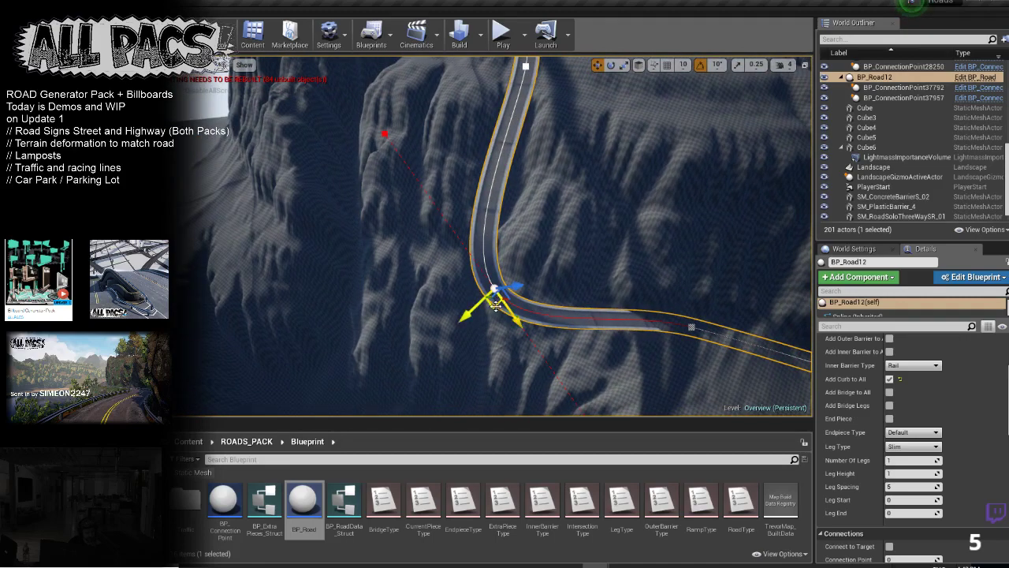
# Step: Shift the spline points at the mountainside bend to smooth the curve of the road
pyautogui.moveTo(559, 227); pyautogui.dragTo(623, 244, button='right')
pyautogui.moveTo(417, 254); pyautogui.dragTo(398, 261)
pyautogui.moveTo(399, 261); pyautogui.dragTo(521, 100, button='right')
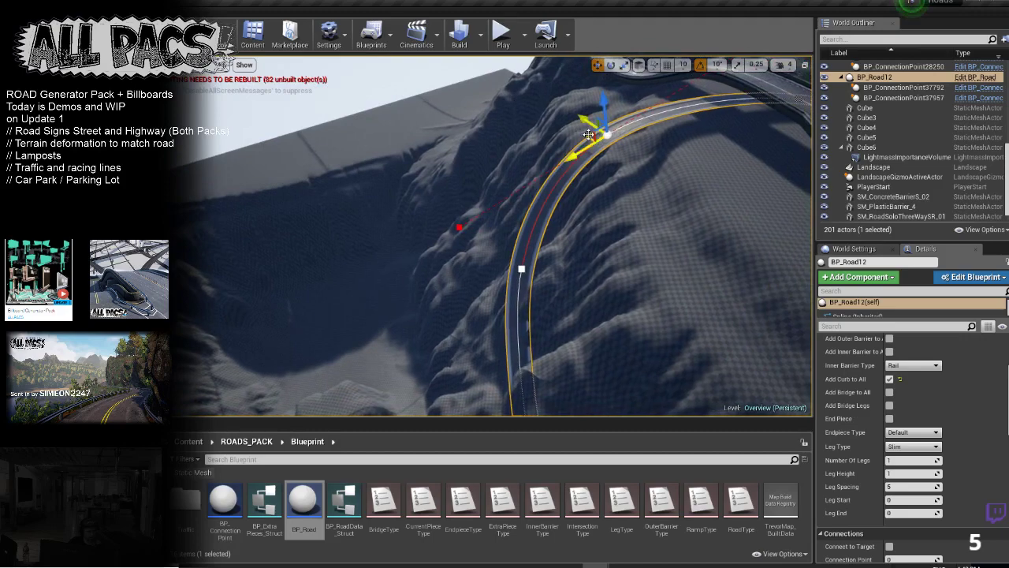
pyautogui.moveTo(588, 134); pyautogui.dragTo(628, 125)
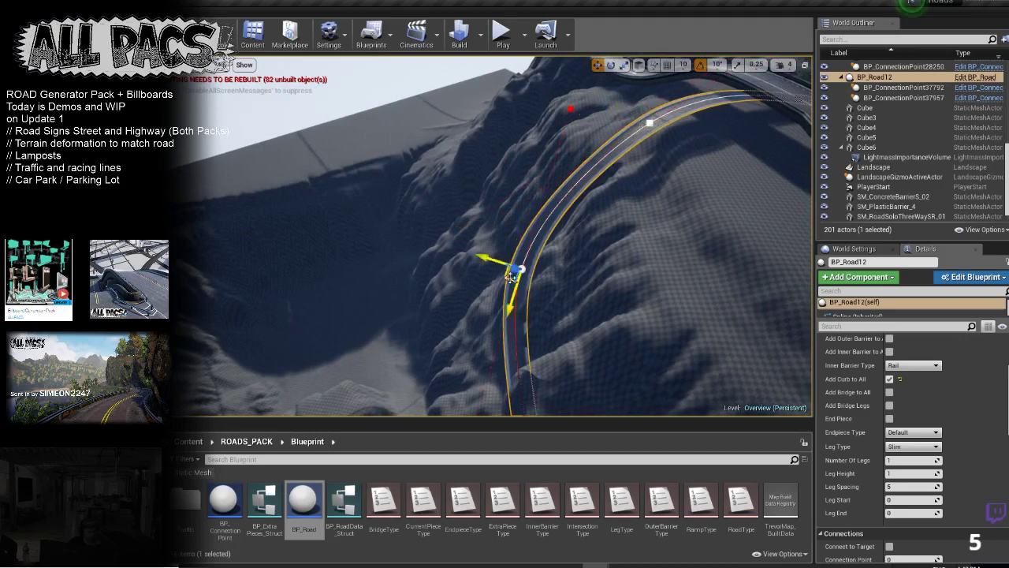
# Step: Reposition the lower spline points so the descending road follows the mountain slope more closely
pyautogui.moveTo(449, 384); pyautogui.dragTo(564, 386, button='right')
pyautogui.click(434, 374)
pyautogui.moveTo(434, 374); pyautogui.dragTo(532, 375, button='right')
pyautogui.moveTo(481, 315); pyautogui.dragTo(426, 356, button='right')
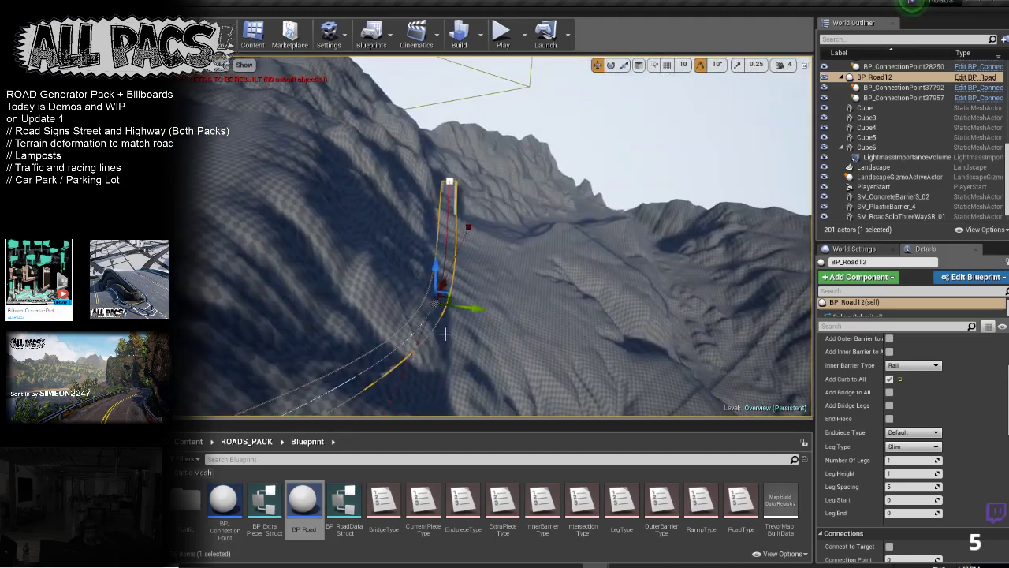
pyautogui.moveTo(446, 291); pyautogui.dragTo(391, 223)
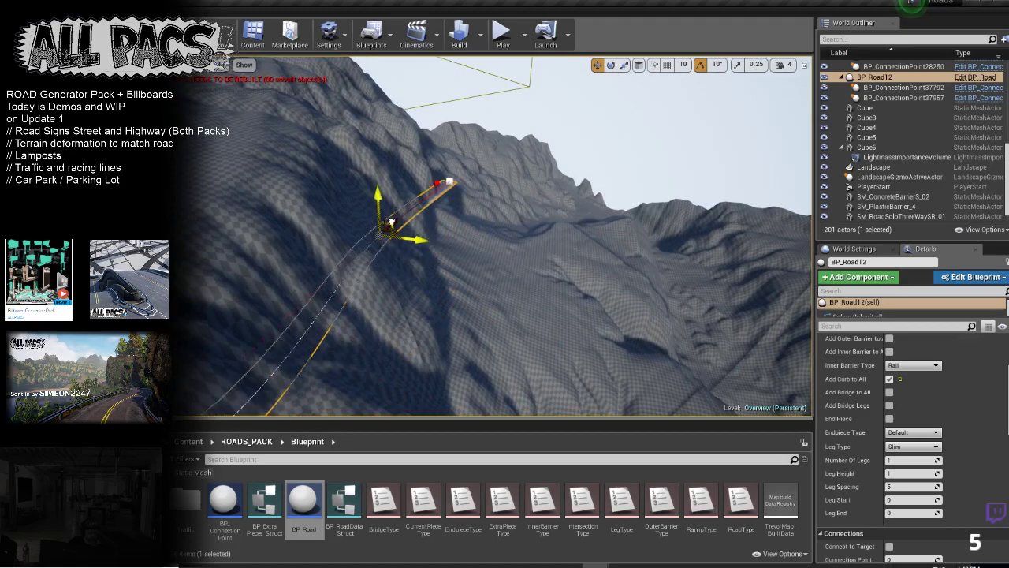
pyautogui.moveTo(436, 194); pyautogui.dragTo(643, 331, button='right')
pyautogui.moveTo(644, 343); pyautogui.dragTo(644, 305)
# Step: Reselect the curbed road and rotate its spline point just past the main road to tilt the crest
pyautogui.moveTo(485, 258); pyautogui.dragTo(465, 149, button='right')
pyautogui.click(407, 301)
pyautogui.click(395, 304)
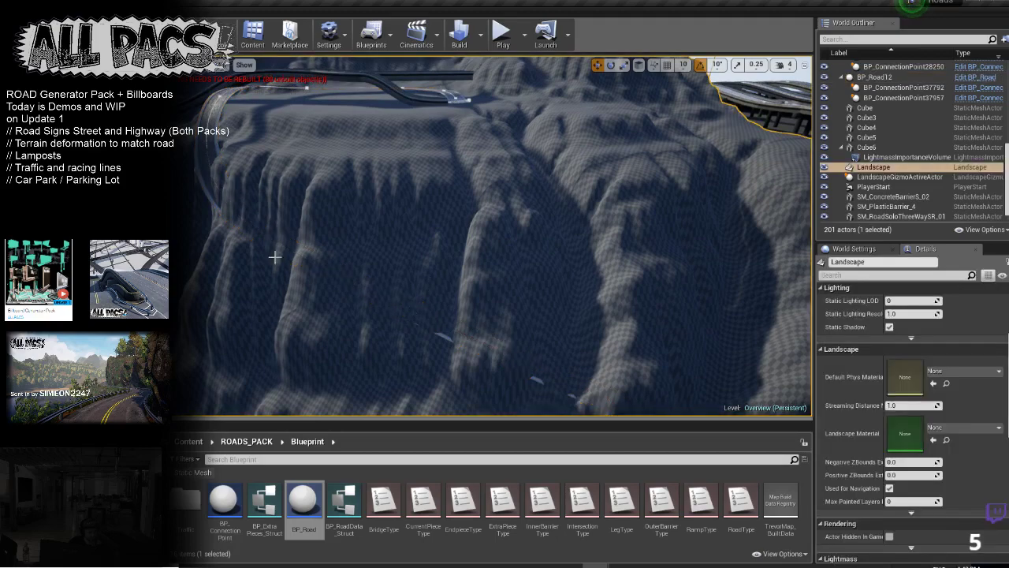
pyautogui.click(440, 335)
pyautogui.moveTo(421, 313); pyautogui.dragTo(351, 264, button='right')
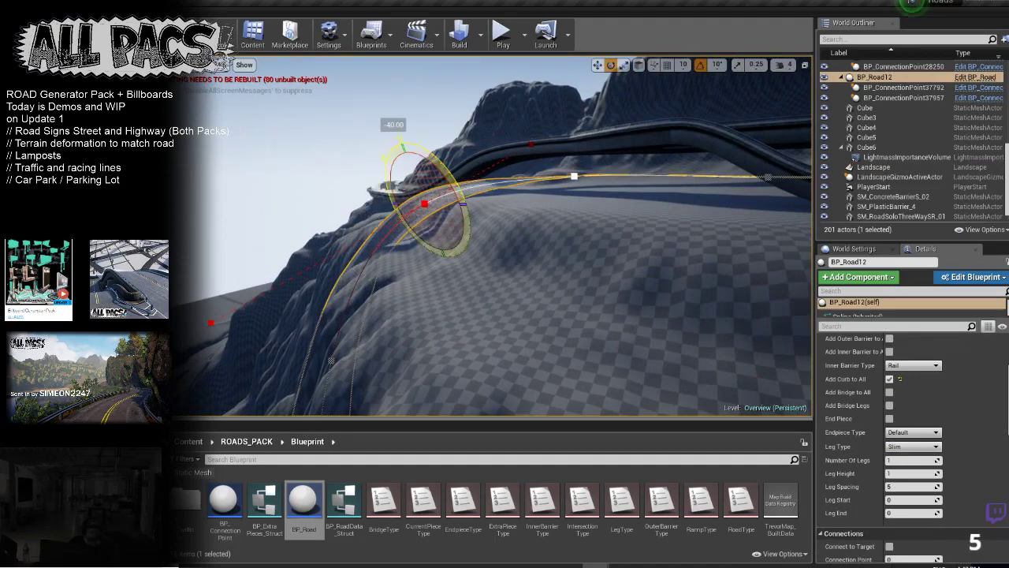
pyautogui.moveTo(427, 161); pyautogui.dragTo(426, 209, button='right')
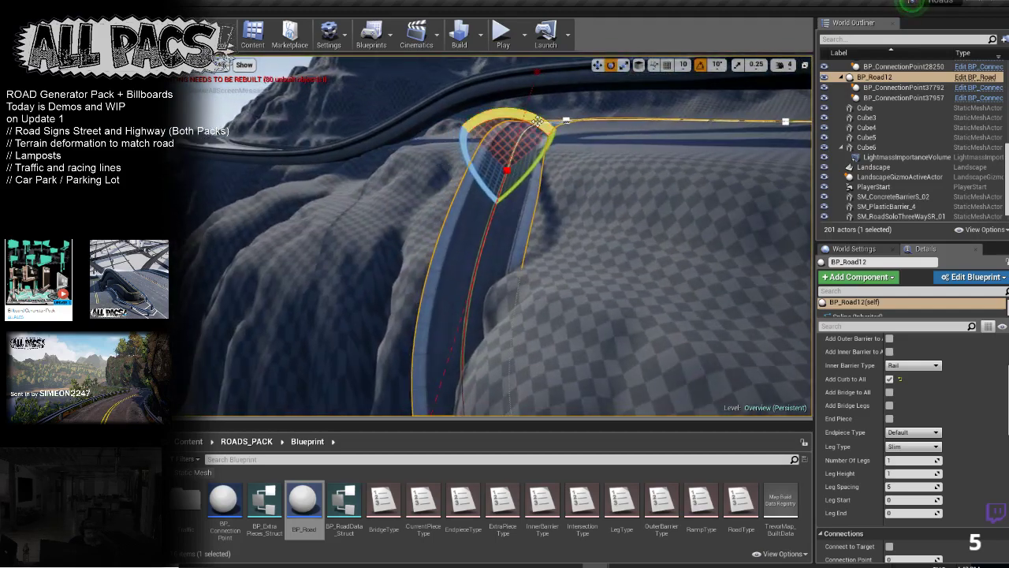
pyautogui.moveTo(506, 181); pyautogui.dragTo(442, 232, button='right')
# Step: Move the spline points near the crest to refine the descent, and deselect the road
pyautogui.press('w')
pyautogui.moveTo(479, 296); pyautogui.dragTo(544, 294)
pyautogui.moveTo(544, 293); pyautogui.dragTo(500, 175, button='right')
pyautogui.moveTo(430, 182); pyautogui.dragTo(443, 187)
pyautogui.moveTo(443, 187); pyautogui.dragTo(354, 200, button='right')
pyautogui.press('Escape')
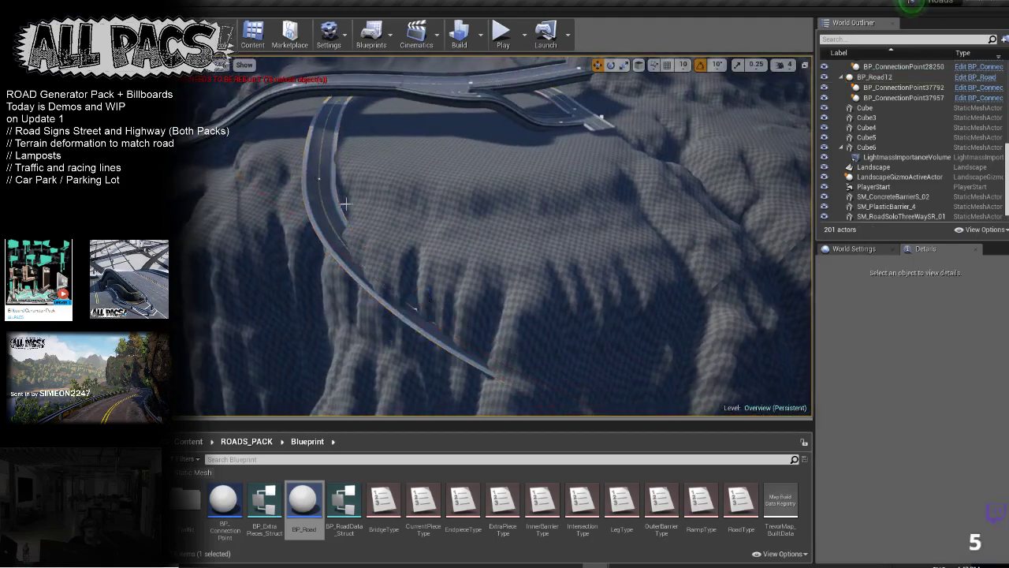
# Step: Assign the terrain as the curbed road's Landscape target and apply the landscape spline to deform the ground
pyautogui.click(336, 207)
pyautogui.scroll(-3, 903, 470)
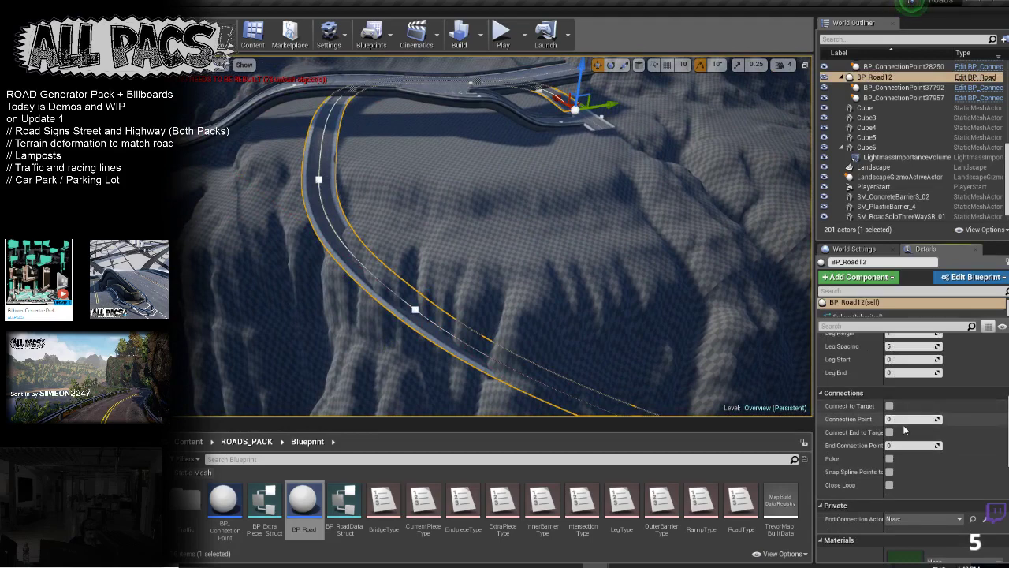
pyautogui.scroll(-2, 900, 461)
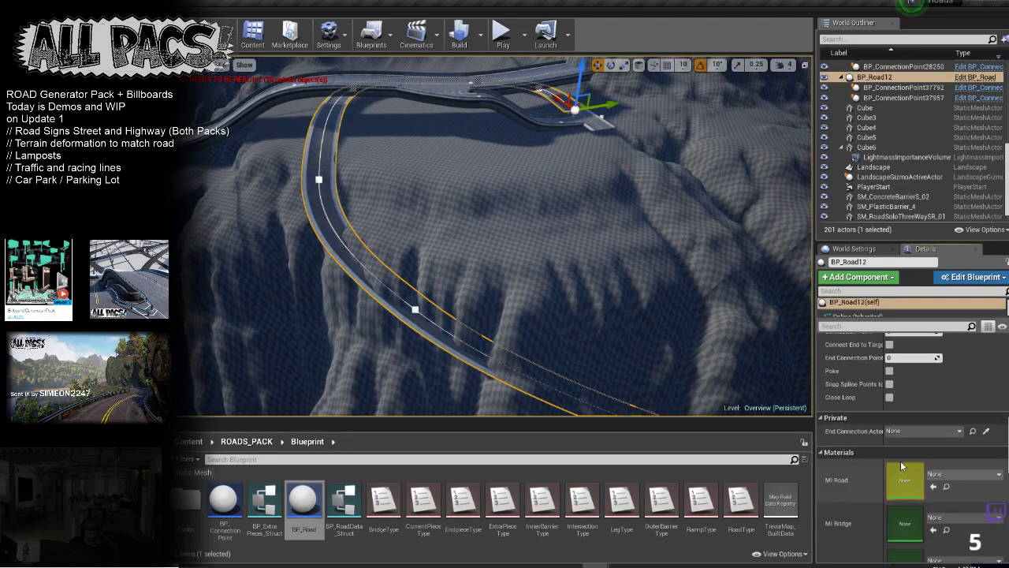
pyautogui.scroll(-4, 911, 427)
pyautogui.scroll(5, 900, 450)
pyautogui.scroll(-6, 923, 397)
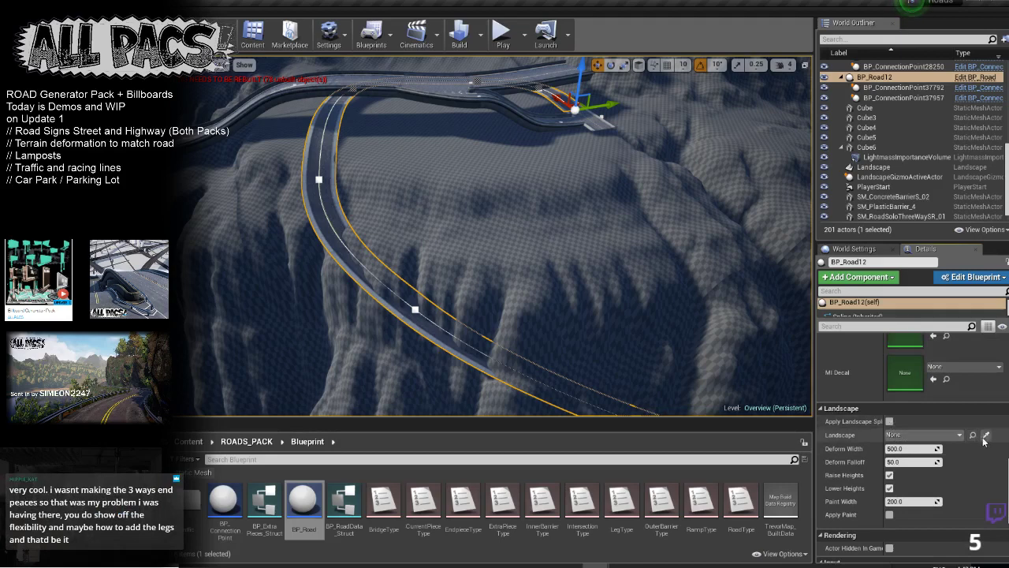
pyautogui.click(603, 244)
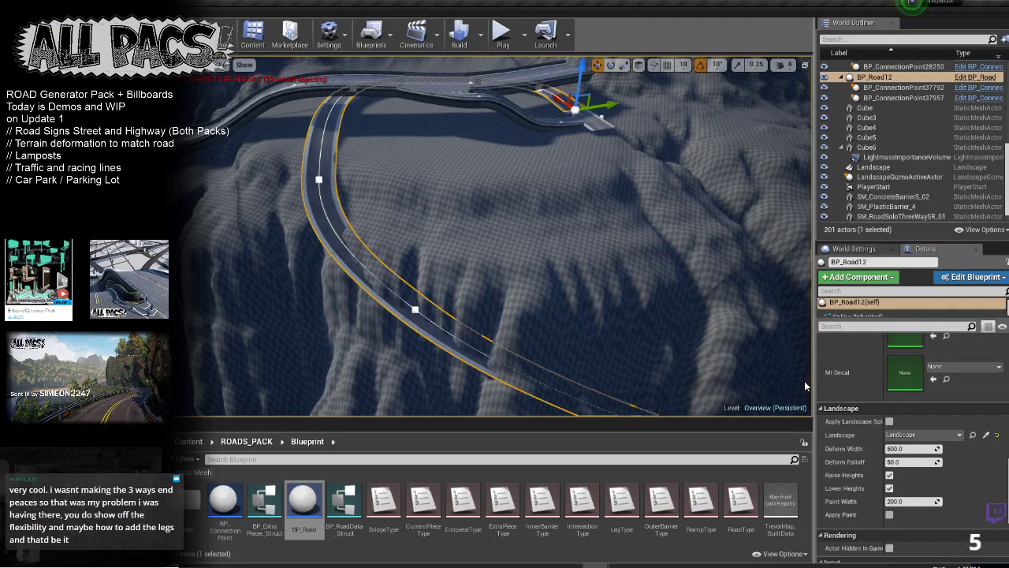
pyautogui.click(891, 422)
pyautogui.moveTo(405, 199); pyautogui.dragTo(395, 166, button='right')
pyautogui.press('Escape')
pyautogui.moveTo(473, 236); pyautogui.dragTo(412, 243, button='right')
# Step: Reselect the curbed road and shift the spline point where the terrain covers its lane
pyautogui.click(457, 266)
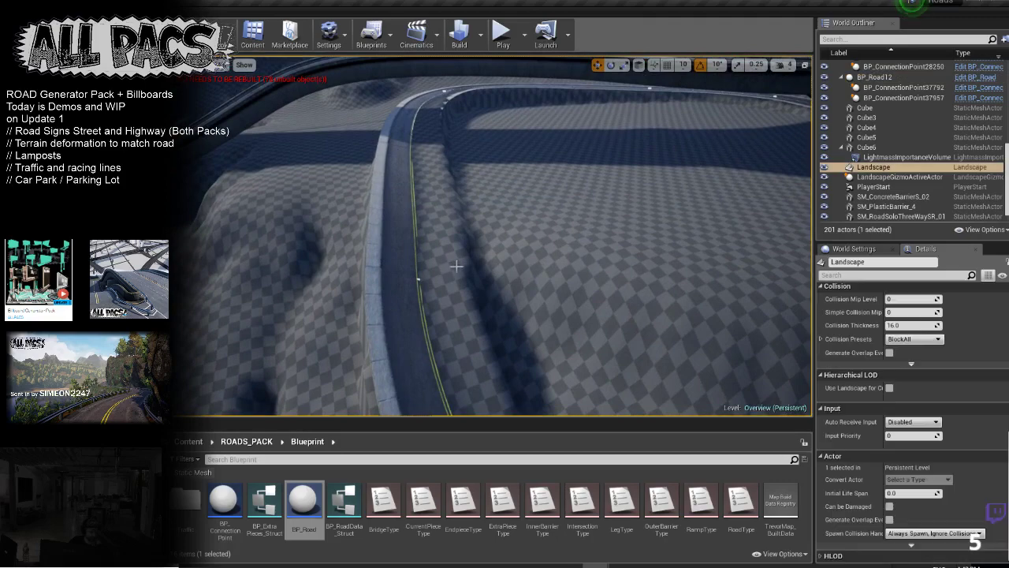
pyautogui.click(407, 277)
pyautogui.press('f')
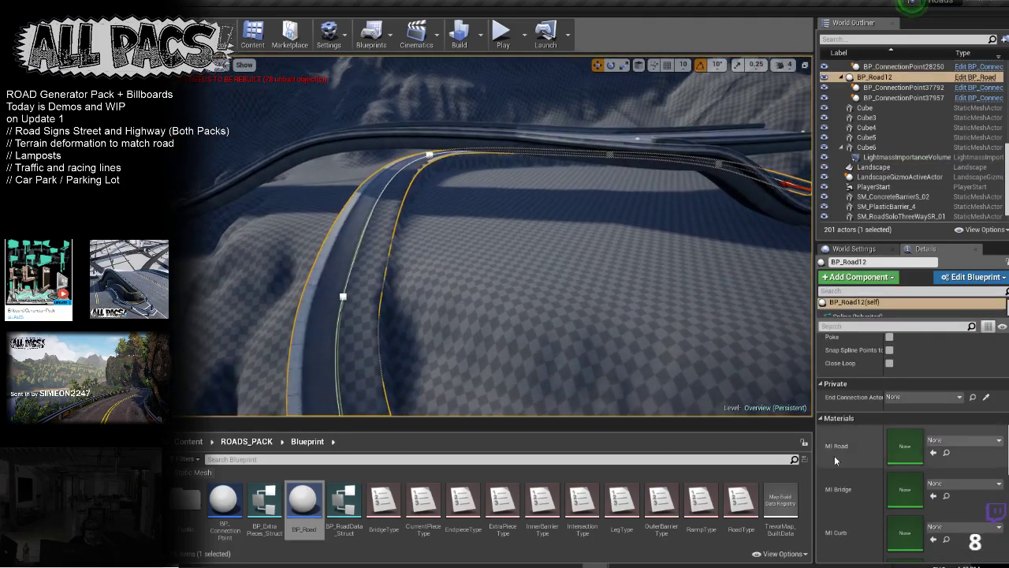
pyautogui.moveTo(474, 213); pyautogui.dragTo(527, 250, button='right')
pyautogui.scroll(4, 919, 356)
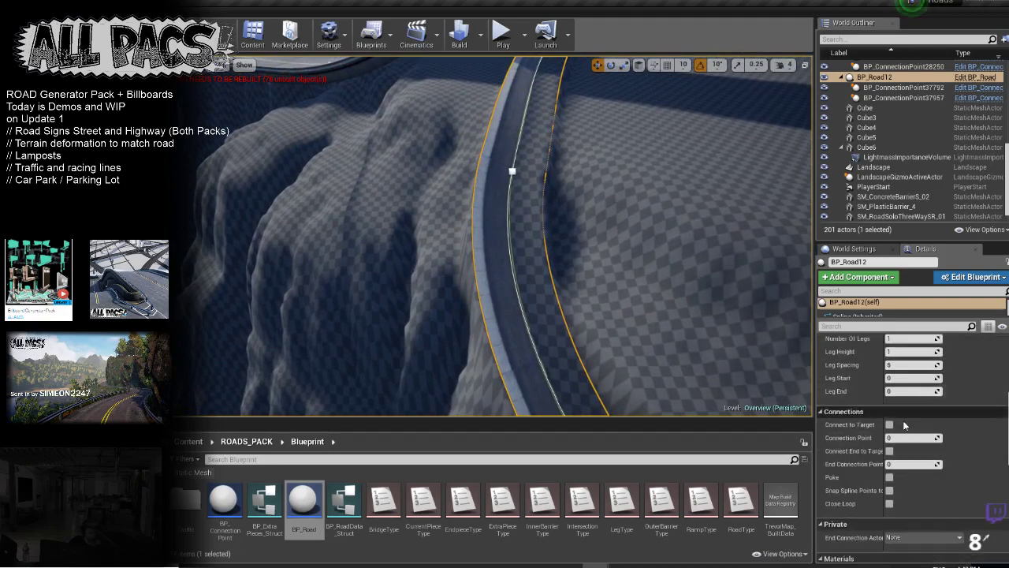
pyautogui.scroll(-8, 905, 426)
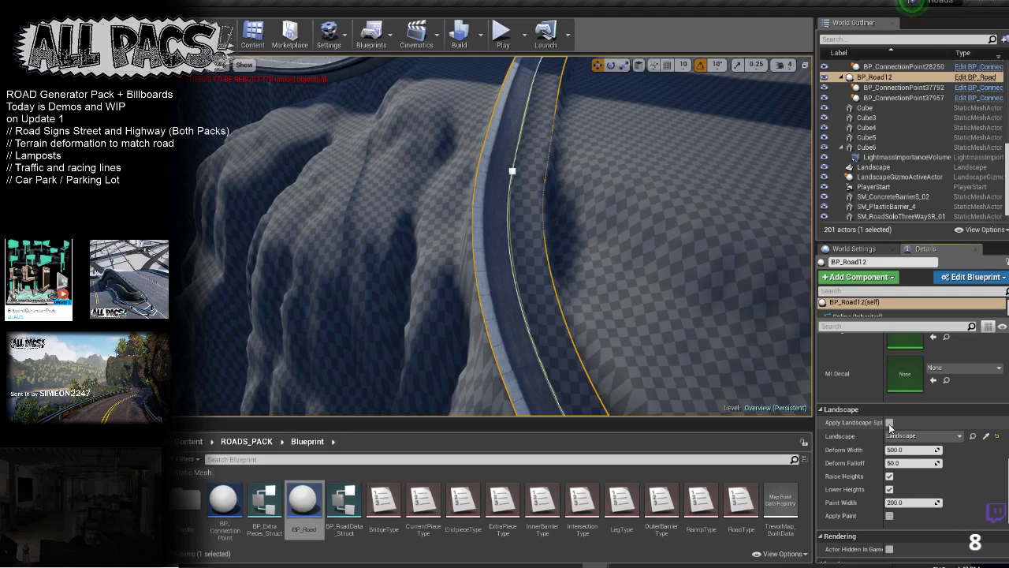
pyautogui.click(518, 169)
pyautogui.moveTo(521, 157); pyautogui.dragTo(518, 156)
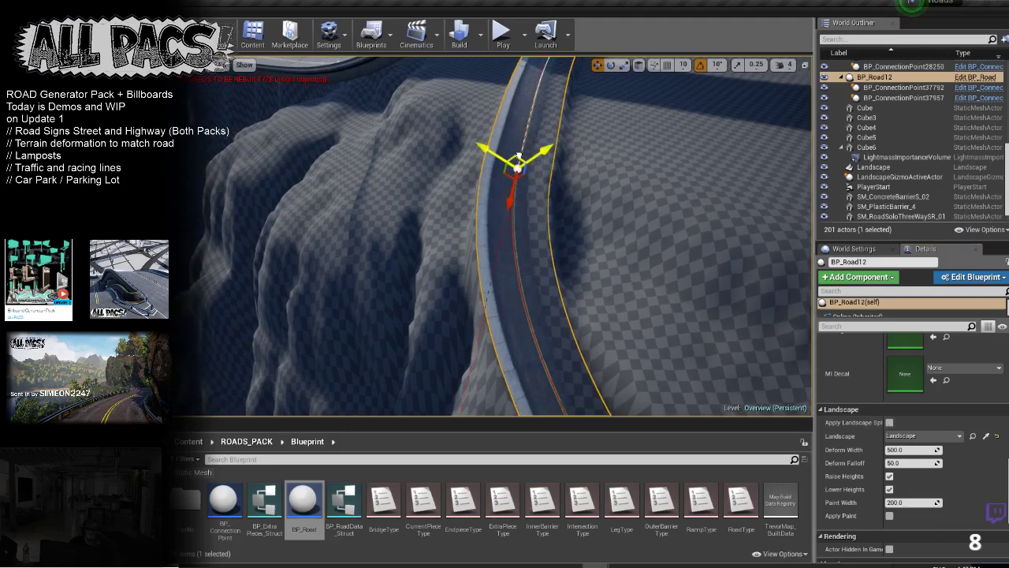
# Step: Rotate the same spline point slightly and fine-tune the road's height down the slope, finishing with nothing selected
pyautogui.press('e')
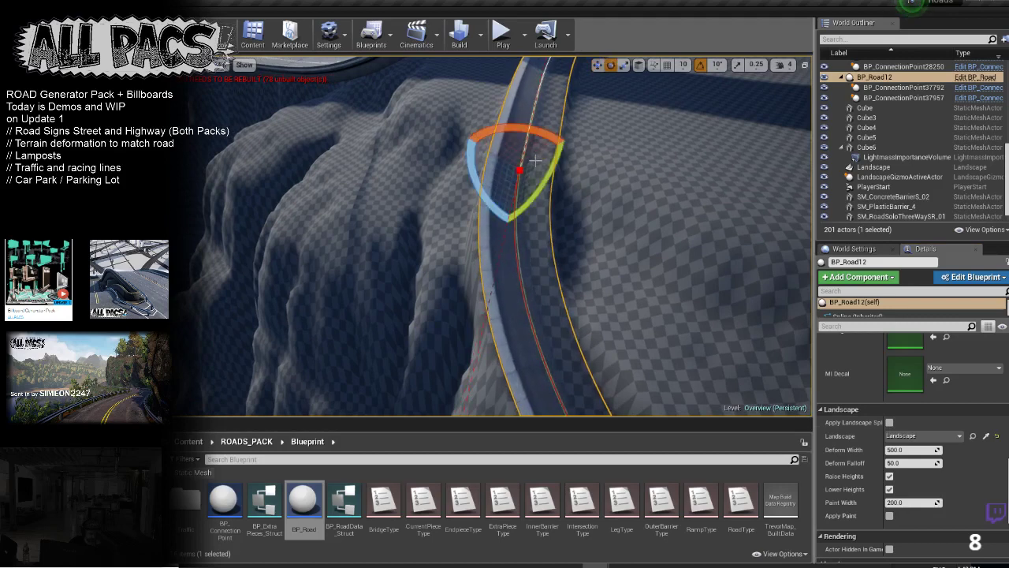
pyautogui.moveTo(541, 133); pyautogui.dragTo(570, 142)
pyautogui.press('w')
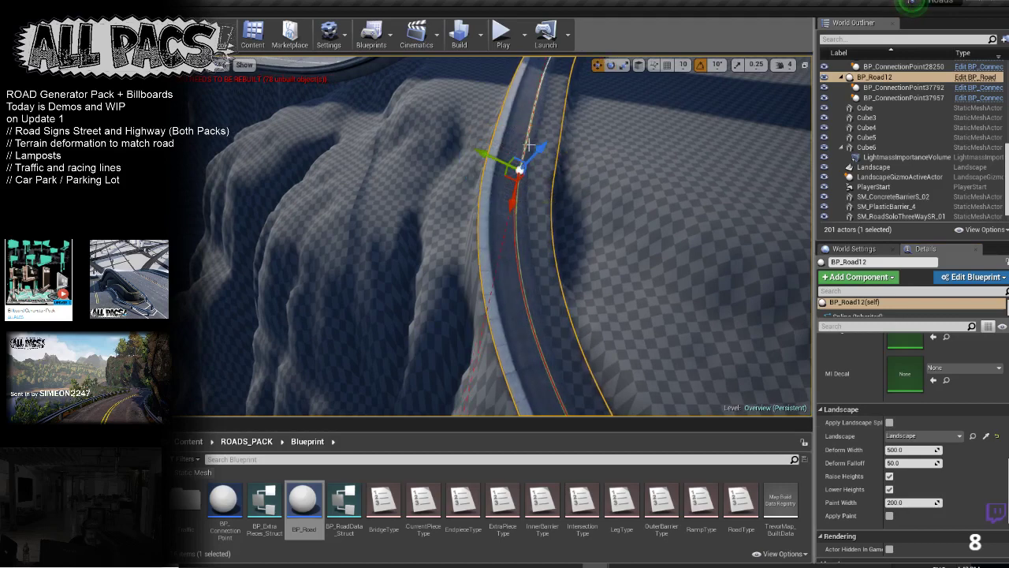
pyautogui.moveTo(517, 152); pyautogui.dragTo(517, 152)
pyautogui.moveTo(516, 151); pyautogui.dragTo(694, 130, button='right')
pyautogui.moveTo(442, 197); pyautogui.dragTo(434, 226, button='right')
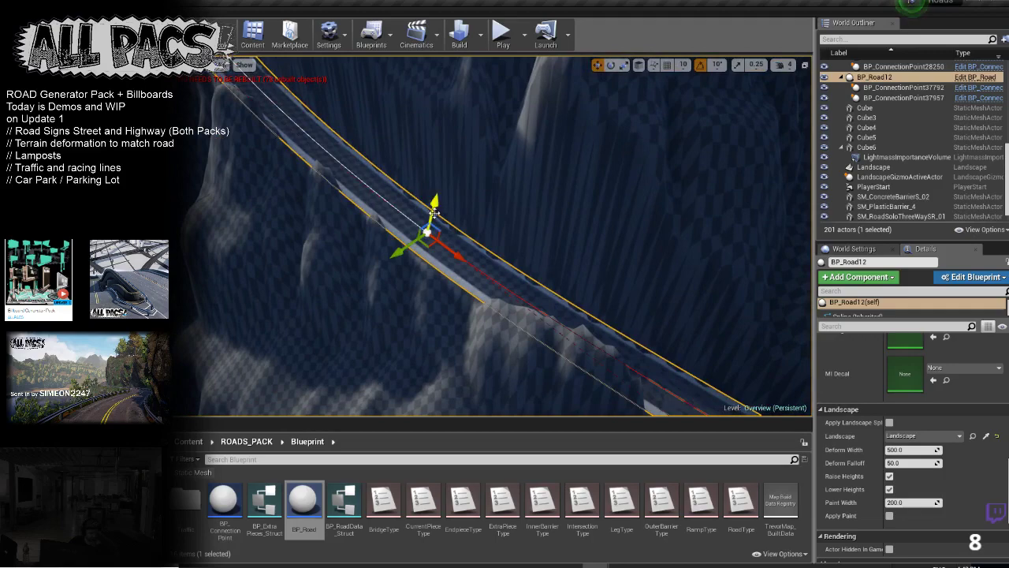
pyautogui.press('Escape')
# Step: Inspect how the deformed terrain meets the curbed road from its lower end up to the main road
pyautogui.moveTo(493, 217); pyautogui.dragTo(588, 206, button='right')
pyautogui.moveTo(493, 237); pyautogui.dragTo(521, 234, button='right')
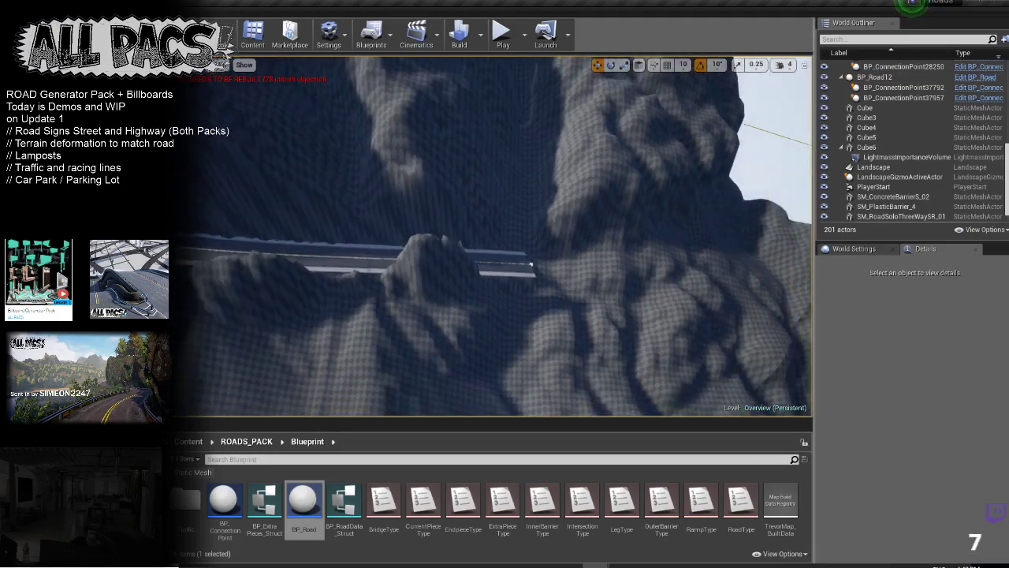
pyautogui.press('w')
pyautogui.moveTo(495, 237)
pyautogui.mouseDown(button='right')
pyautogui.moveTo(489, 197)
pyautogui.moveTo(441, 224)
pyautogui.moveTo(402, 228)
pyautogui.moveTo(510, 237)
pyautogui.mouseUp(button='right')
pyautogui.press('w')
pyautogui.moveTo(741, 276); pyautogui.dragTo(754, 281, button='right')
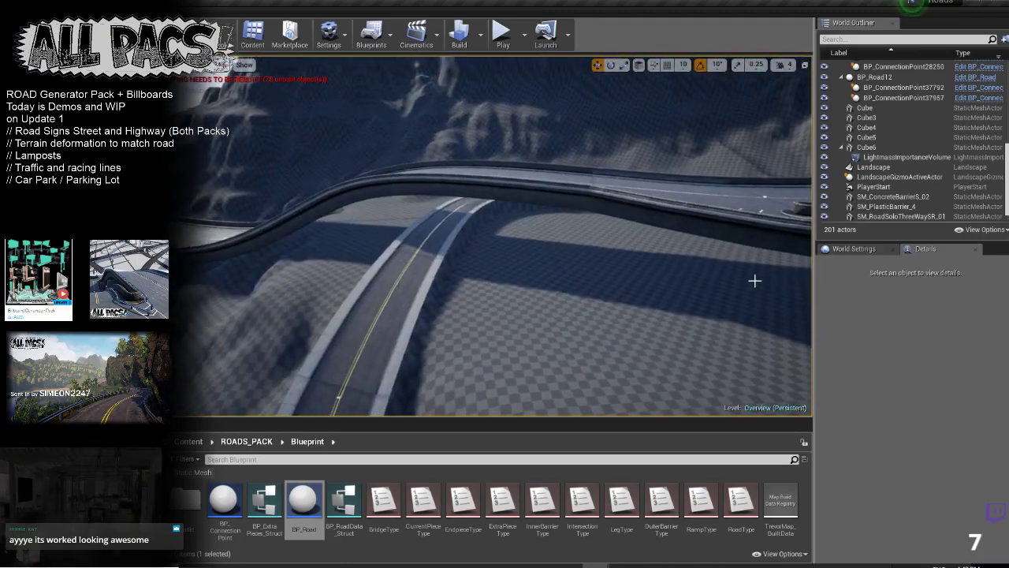
# Step: Select the elevated main road and resize the editor layout to enlarge the viewport while keeping the road's properties readable
pyautogui.click(578, 203)
pyautogui.moveTo(579, 202); pyautogui.dragTo(548, 191, button='right')
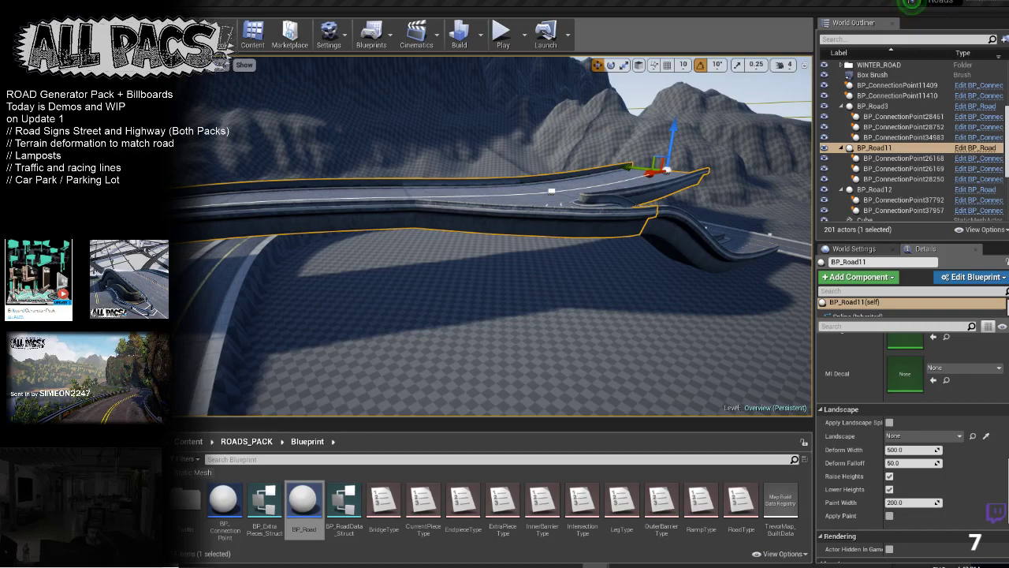
pyautogui.moveTo(412, 420); pyautogui.dragTo(412, 477)
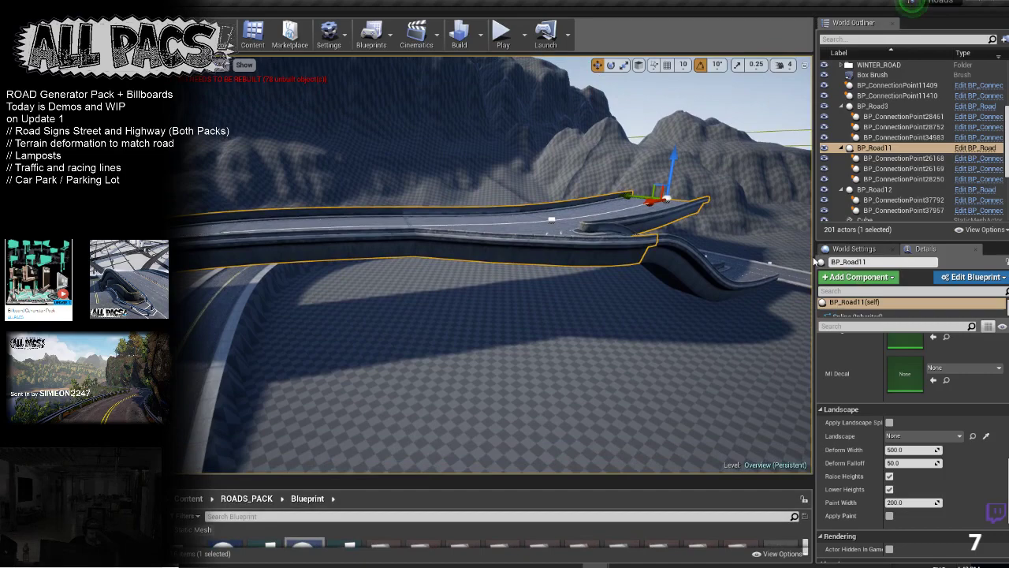
pyautogui.moveTo(812, 256); pyautogui.dragTo(920, 268)
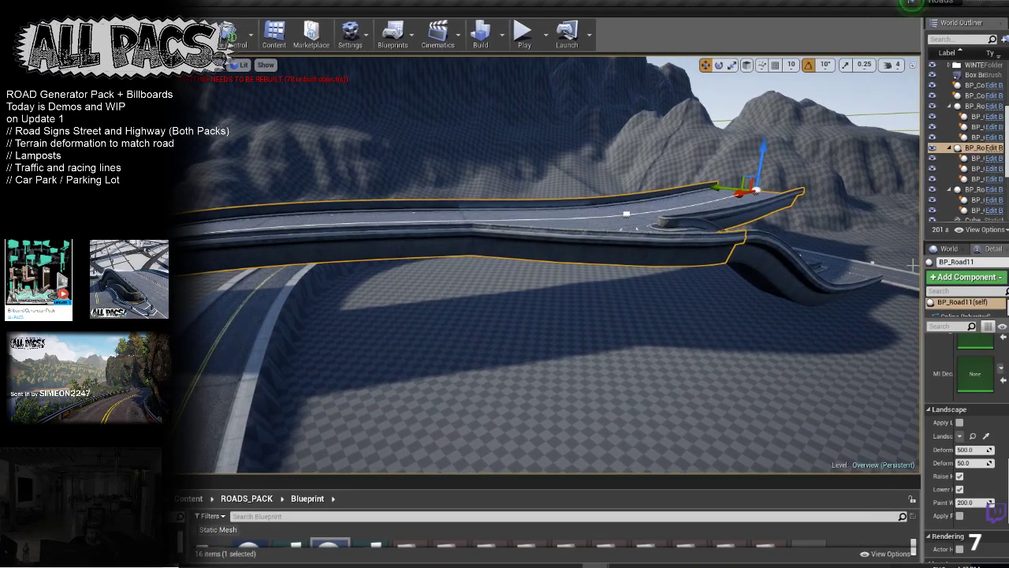
pyautogui.moveTo(493, 271); pyautogui.dragTo(469, 254, button='right')
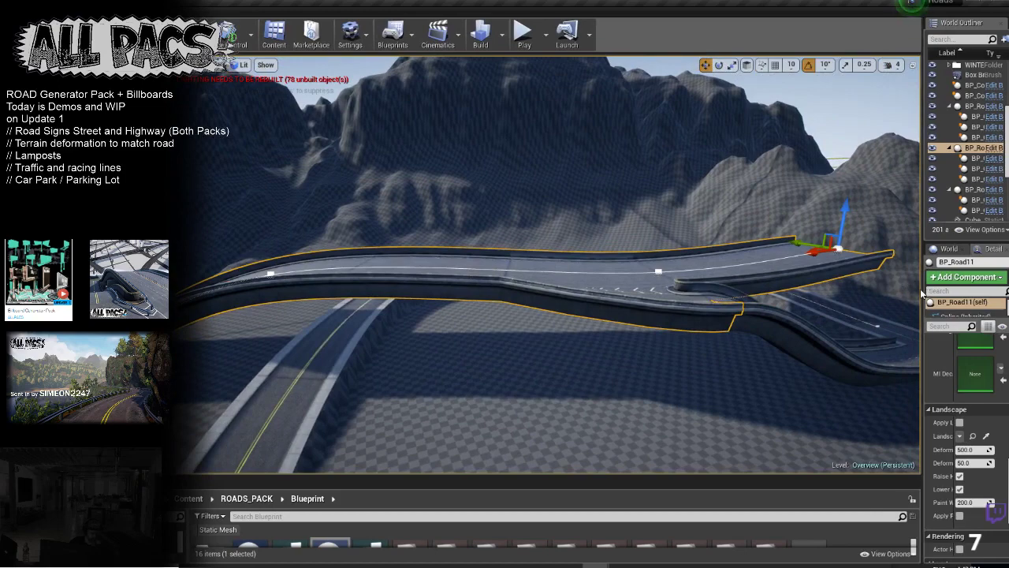
pyautogui.moveTo(923, 288); pyautogui.dragTo(841, 287)
pyautogui.scroll(-5, 901, 490)
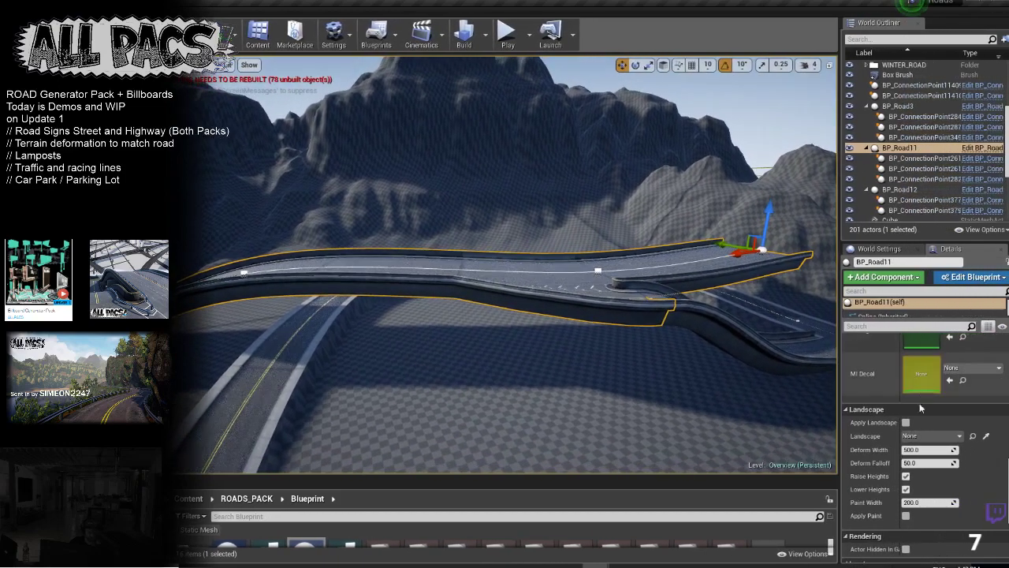
pyautogui.scroll(10, 899, 488)
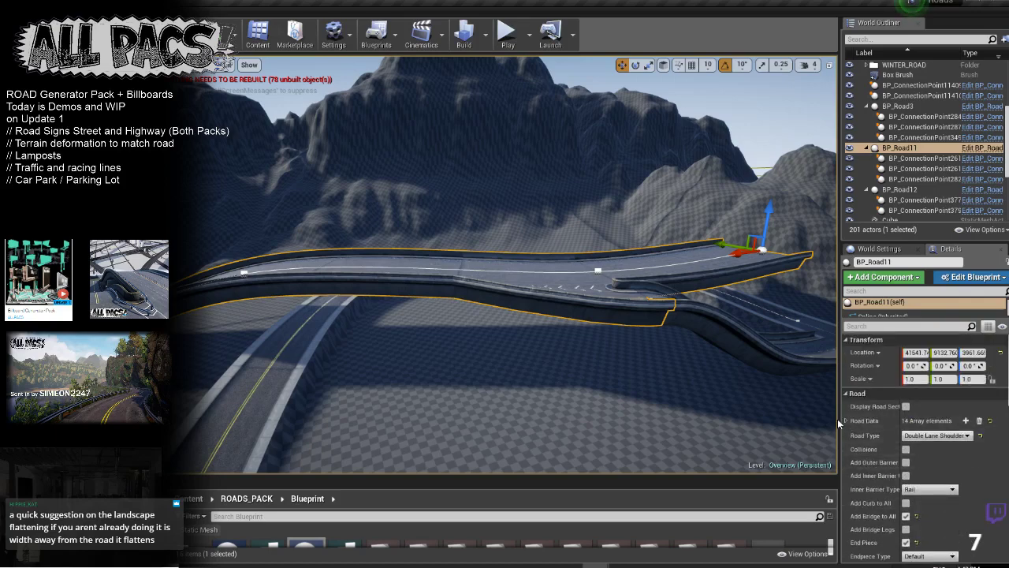
pyautogui.moveTo(840, 423); pyautogui.dragTo(807, 421)
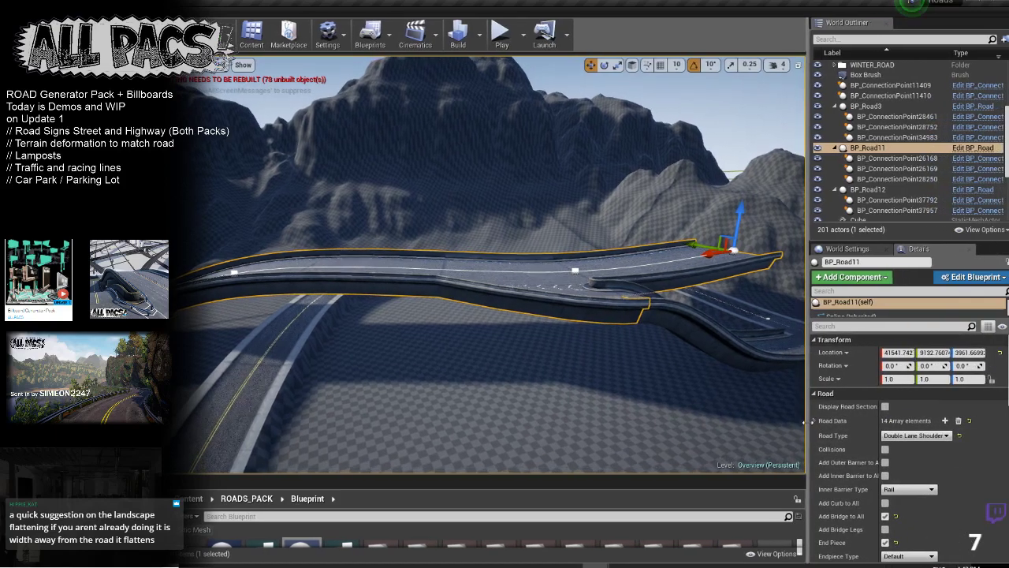
# Step: Enable Display Road Section on the elevated main road to show its section numbers
pyautogui.scroll(-2, 917, 441)
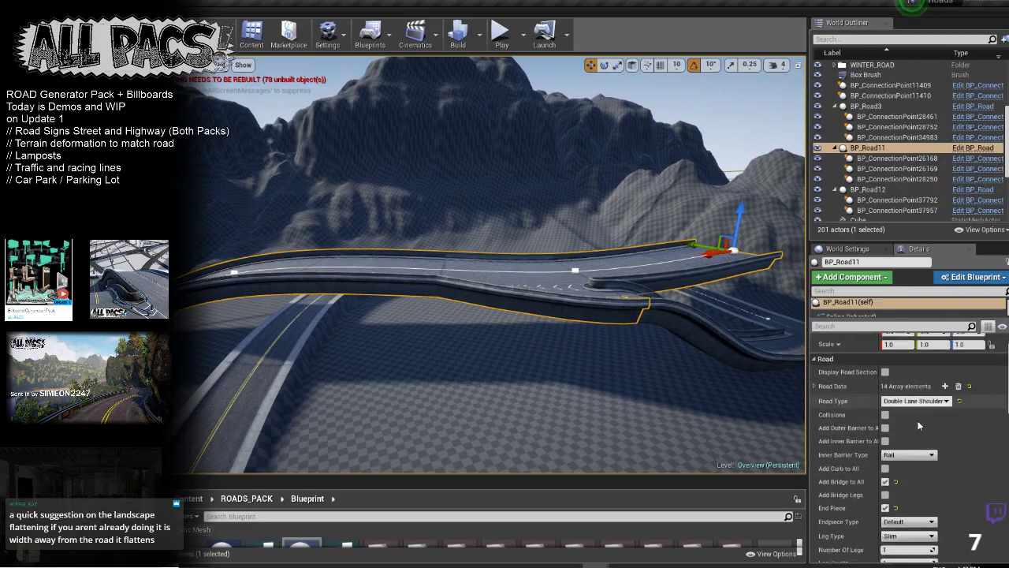
pyautogui.scroll(-4, 922, 409)
pyautogui.scroll(3, 905, 468)
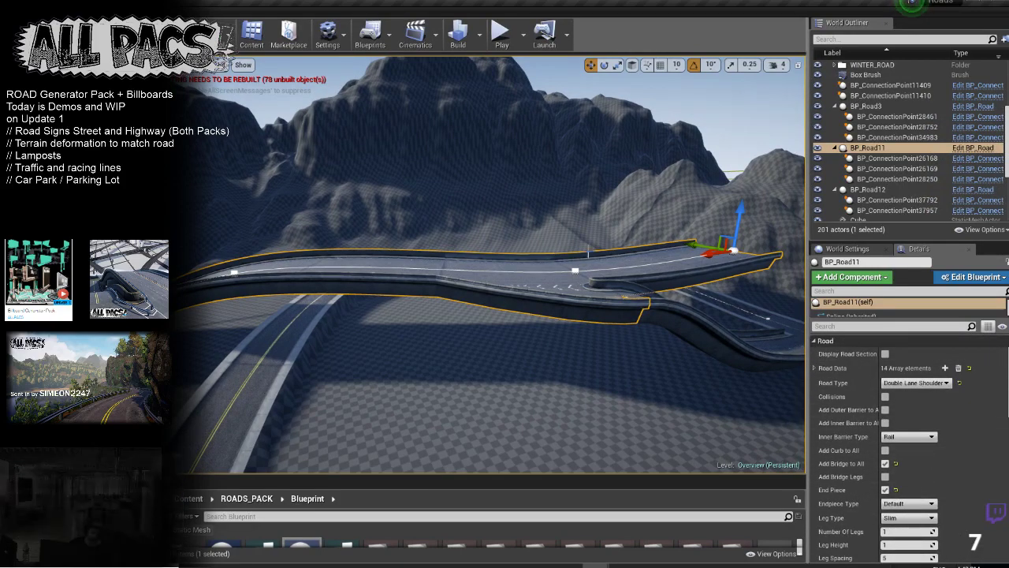
pyautogui.click(813, 368)
pyautogui.click(814, 368)
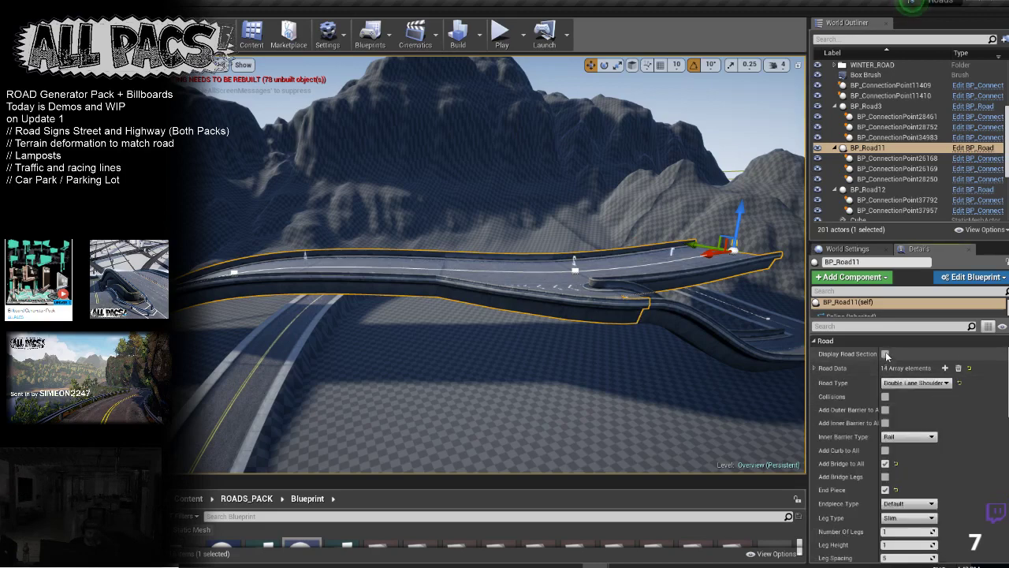
# Step: Add bridge legs to the elevated main road, with Leg Spacing 4 and Number Of Legs 2
pyautogui.moveTo(631, 315); pyautogui.dragTo(505, 328, button='right')
pyautogui.moveTo(544, 295)
pyautogui.mouseDown(button='right')
pyautogui.moveTo(544, 327)
pyautogui.moveTo(536, 295)
pyautogui.mouseUp(button='right')
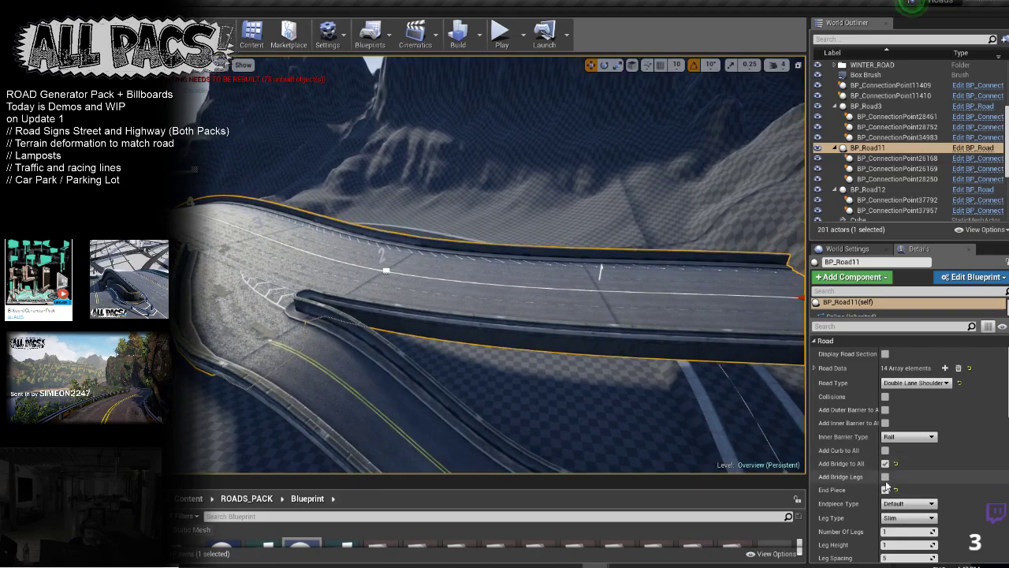
pyautogui.moveTo(466, 320); pyautogui.dragTo(443, 313, button='right')
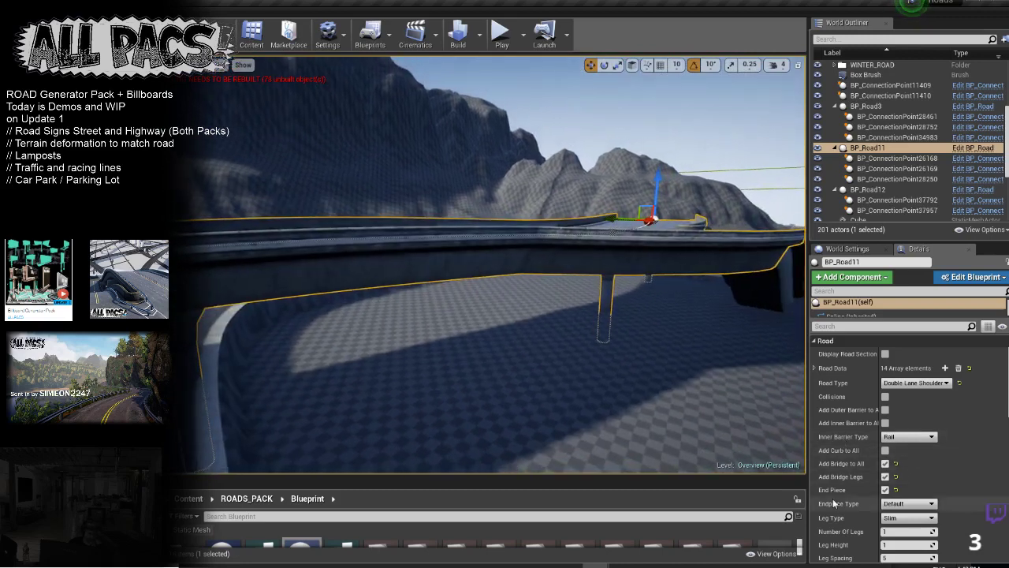
pyautogui.scroll(-3, 885, 474)
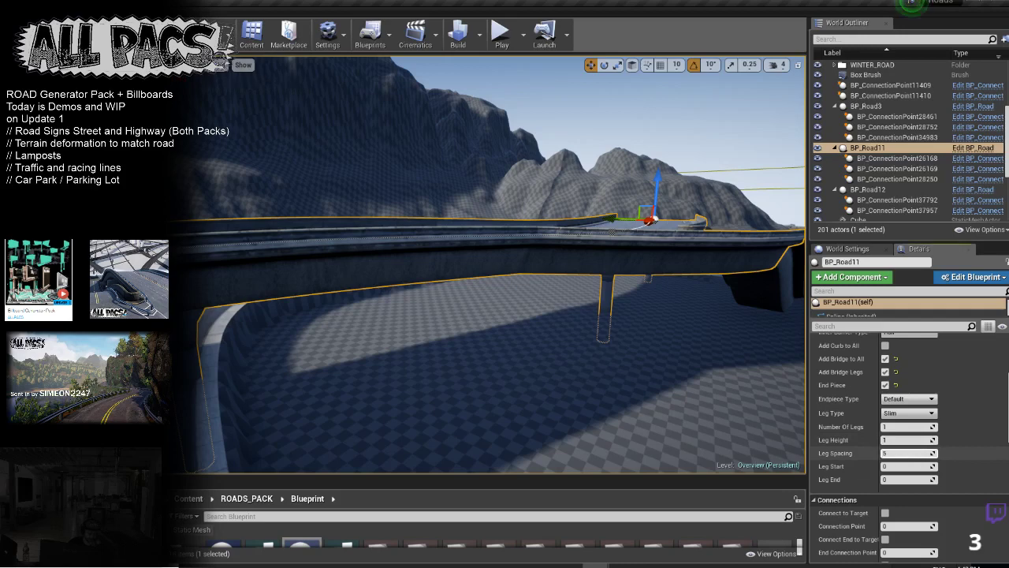
pyautogui.moveTo(906, 454); pyautogui.dragTo(897, 453)
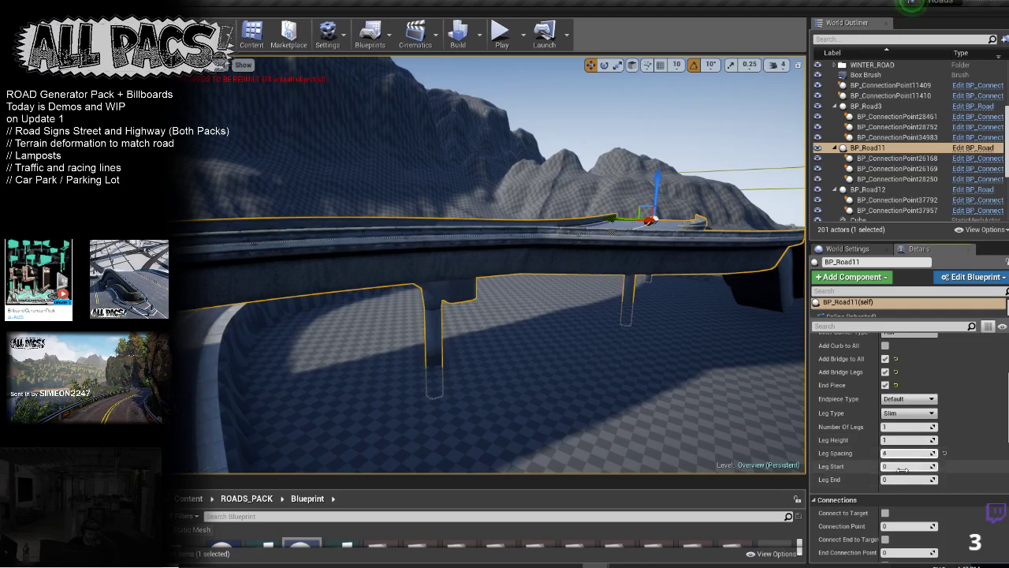
pyautogui.moveTo(900, 427)
pyautogui.mouseDown()
pyautogui.moveTo(919, 427)
pyautogui.moveTo(900, 426)
pyautogui.mouseUp()
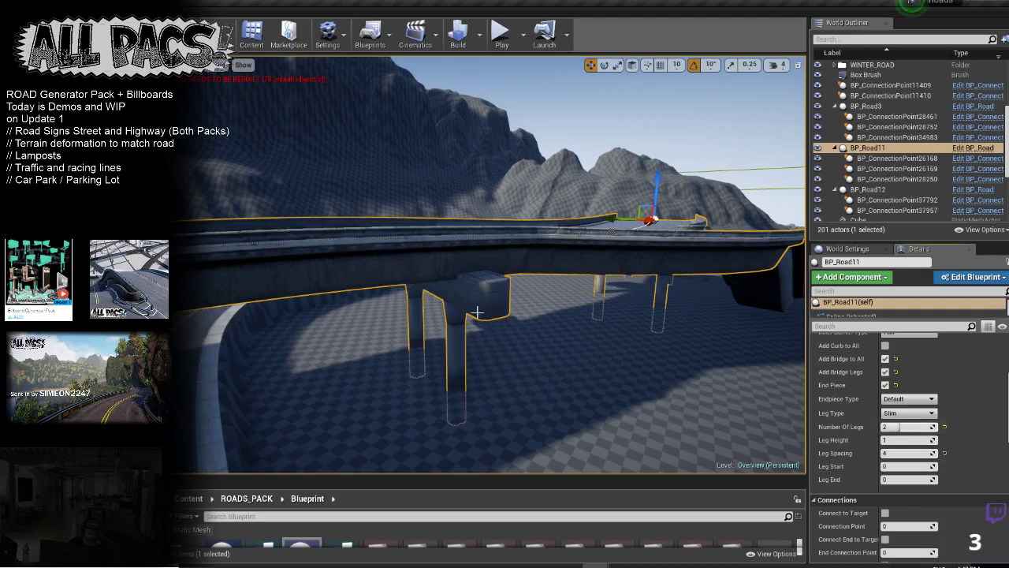
# Step: Set Leg End to 3 on the main road so the stretch resting on the cliff has no bridge legs
pyautogui.moveTo(693, 378); pyautogui.dragTo(643, 371, button='right')
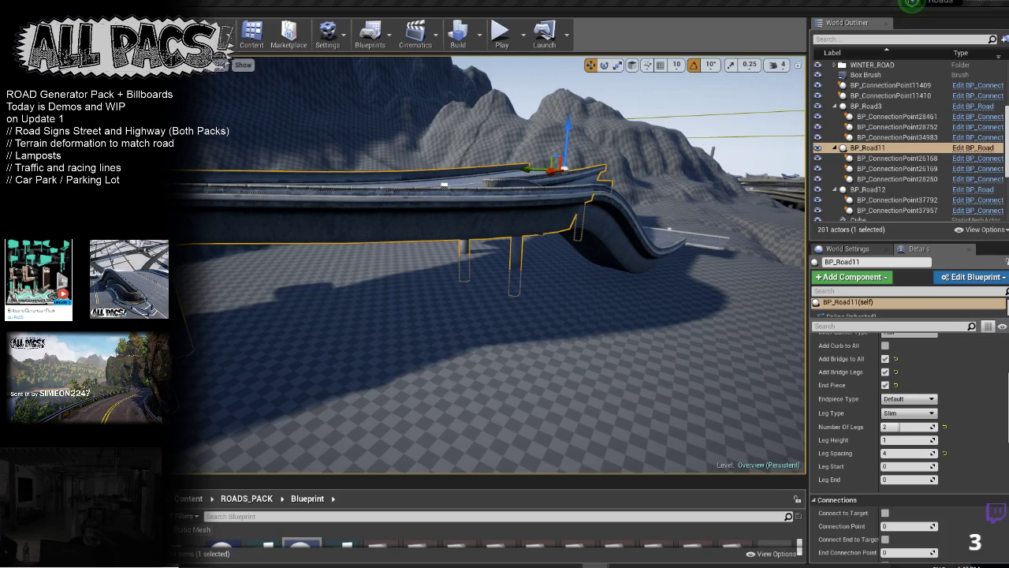
pyautogui.moveTo(354, 238); pyautogui.dragTo(293, 298, button='right')
pyautogui.moveTo(414, 247); pyautogui.dragTo(441, 246, button='right')
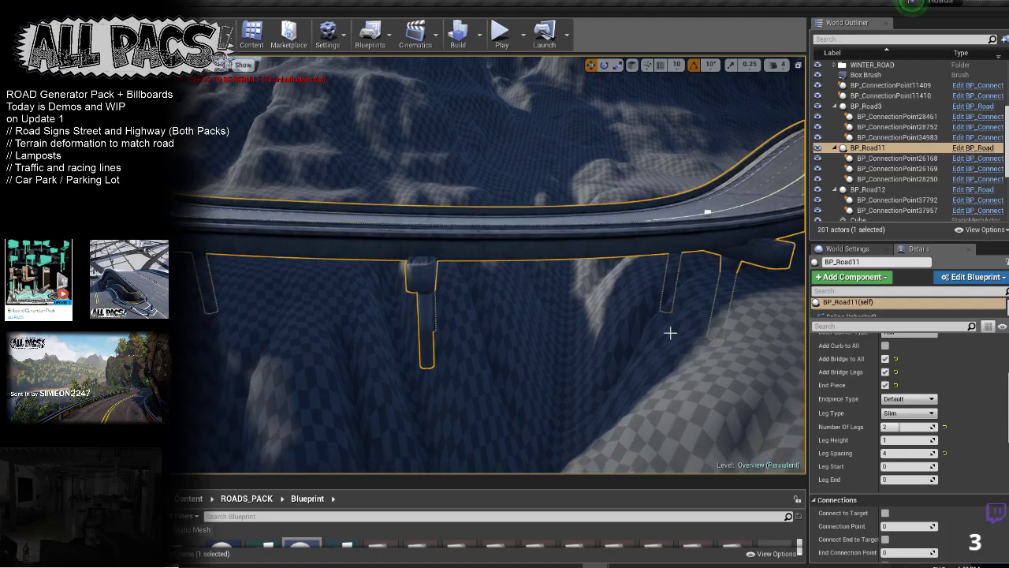
pyautogui.moveTo(623, 320); pyautogui.dragTo(537, 321, button='right')
pyautogui.scroll(1, 907, 442)
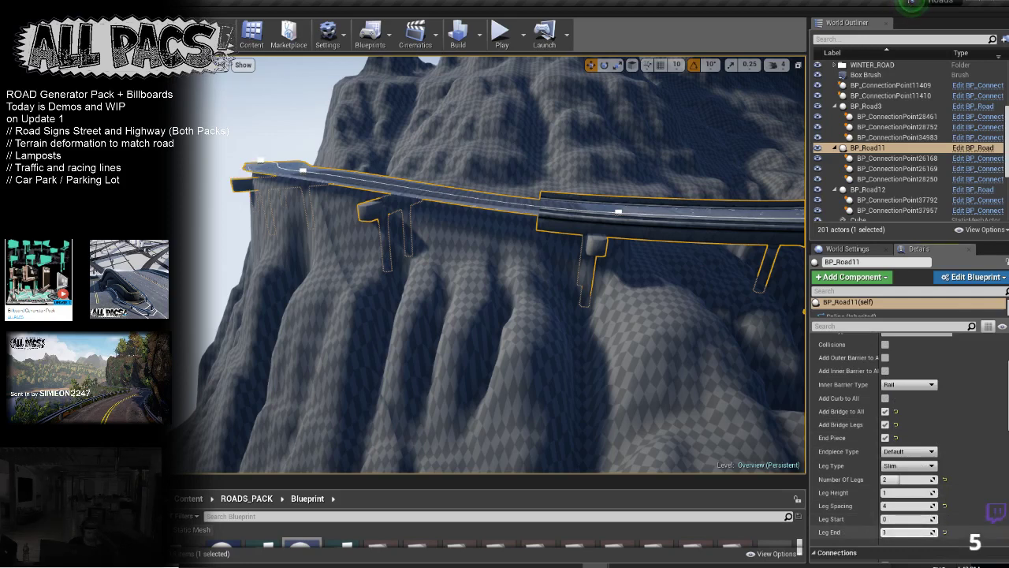
pyautogui.moveTo(907, 532); pyautogui.dragTo(915, 532)
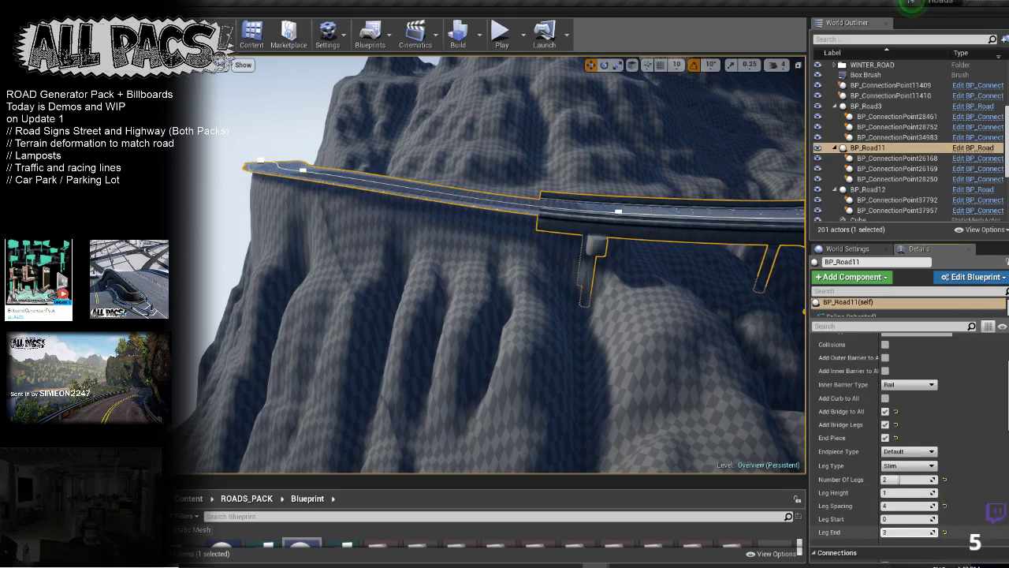
pyautogui.moveTo(529, 252); pyautogui.dragTo(451, 228, button='right')
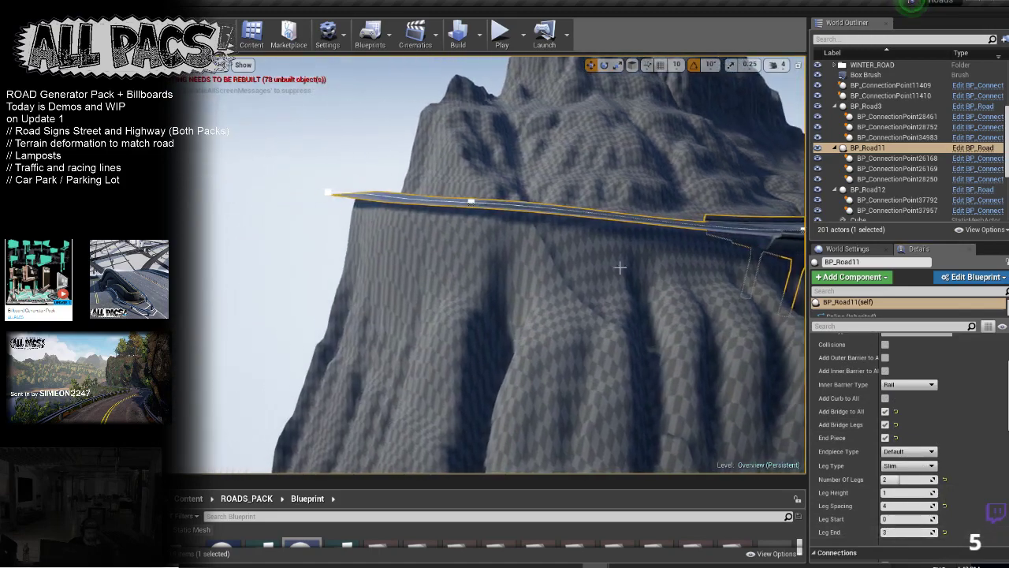
pyautogui.moveTo(907, 532); pyautogui.dragTo(907, 533)
# Step: Add the outer barrier to all sections of the elevated main road and inspect the rails around the ramp junction
pyautogui.moveTo(505, 261); pyautogui.dragTo(576, 229, button='right')
pyautogui.moveTo(451, 229); pyautogui.dragTo(451, 229, button='right')
pyautogui.moveTo(537, 250); pyautogui.dragTo(537, 249, button='right')
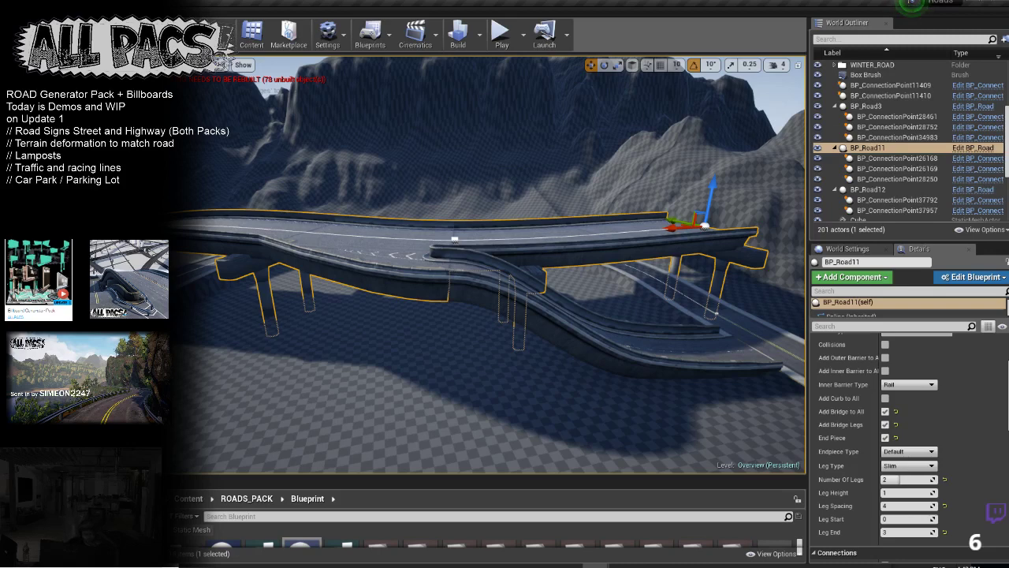
pyautogui.moveTo(587, 272); pyautogui.dragTo(541, 251, button='right')
pyautogui.press('w')
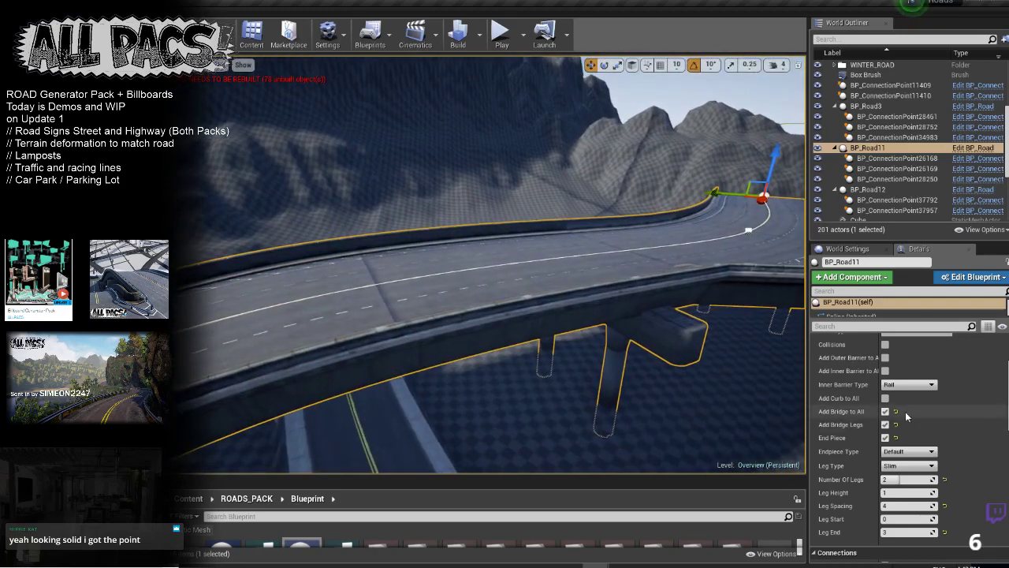
pyautogui.moveTo(732, 342); pyautogui.dragTo(739, 465, button='right')
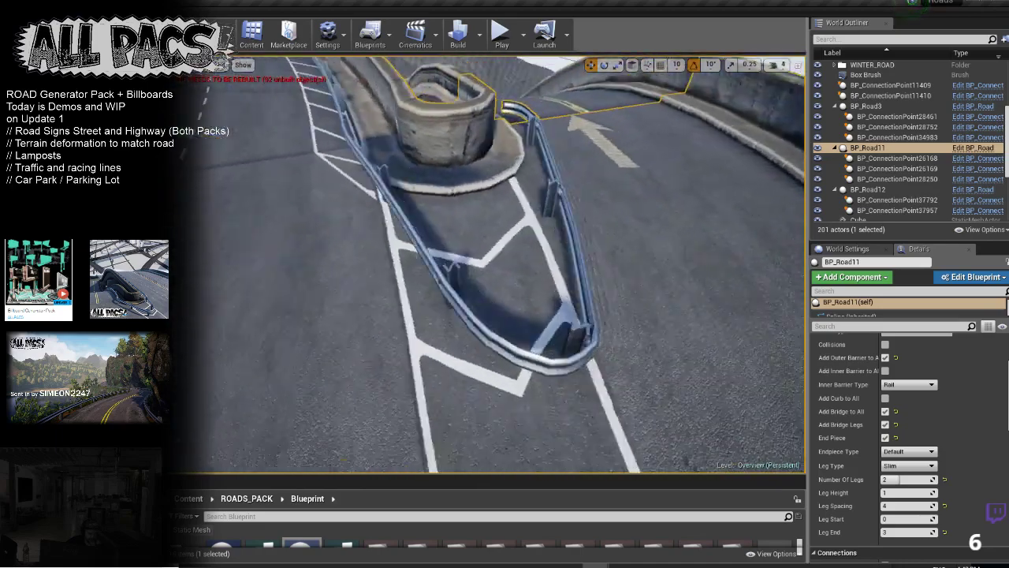
pyautogui.moveTo(505, 268); pyautogui.dragTo(442, 265, button='right')
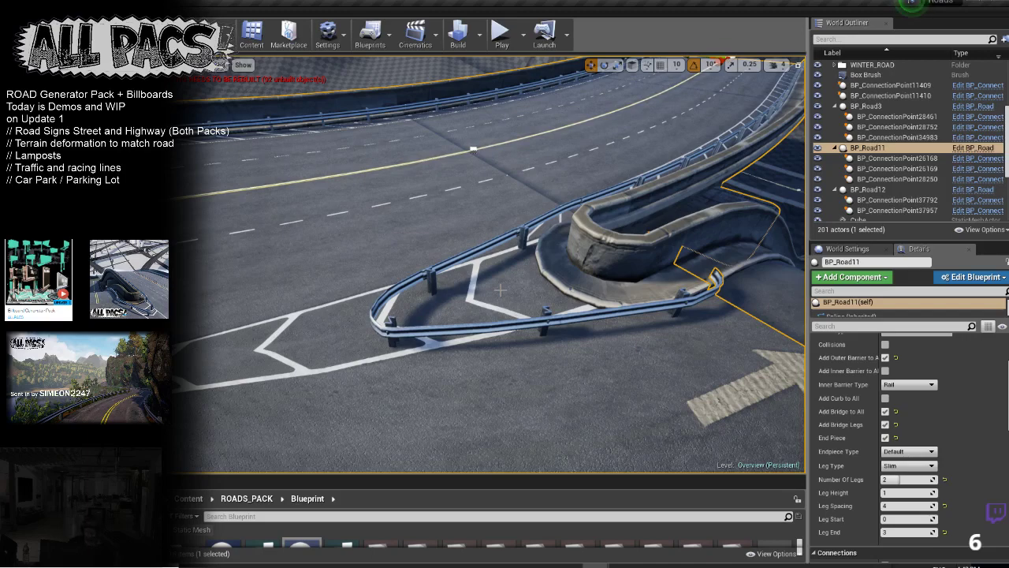
# Step: Add an inner barrier of type Concrete to all sections of the main road
pyautogui.moveTo(466, 178); pyautogui.dragTo(186, 90, button='right')
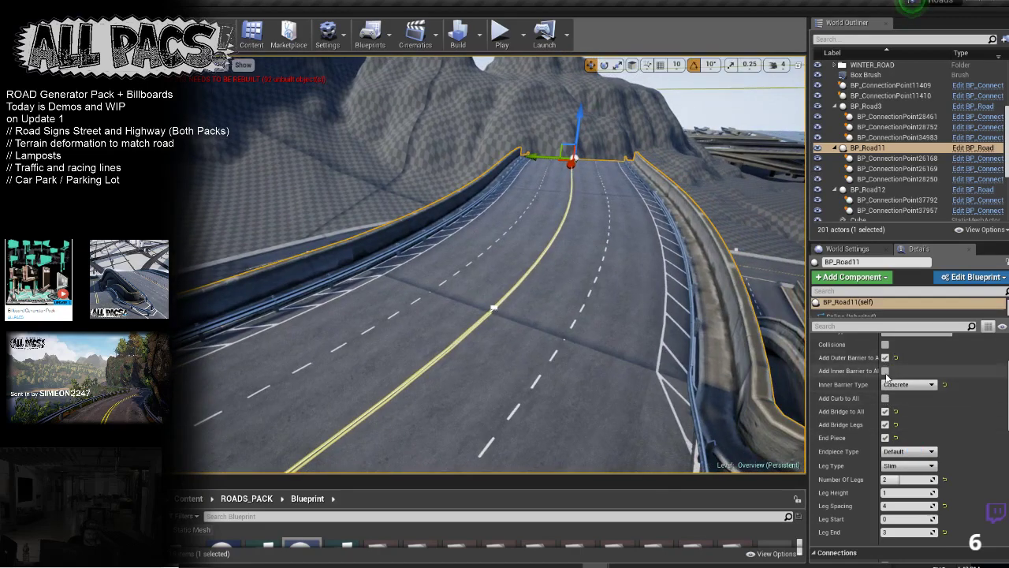
pyautogui.click(884, 371)
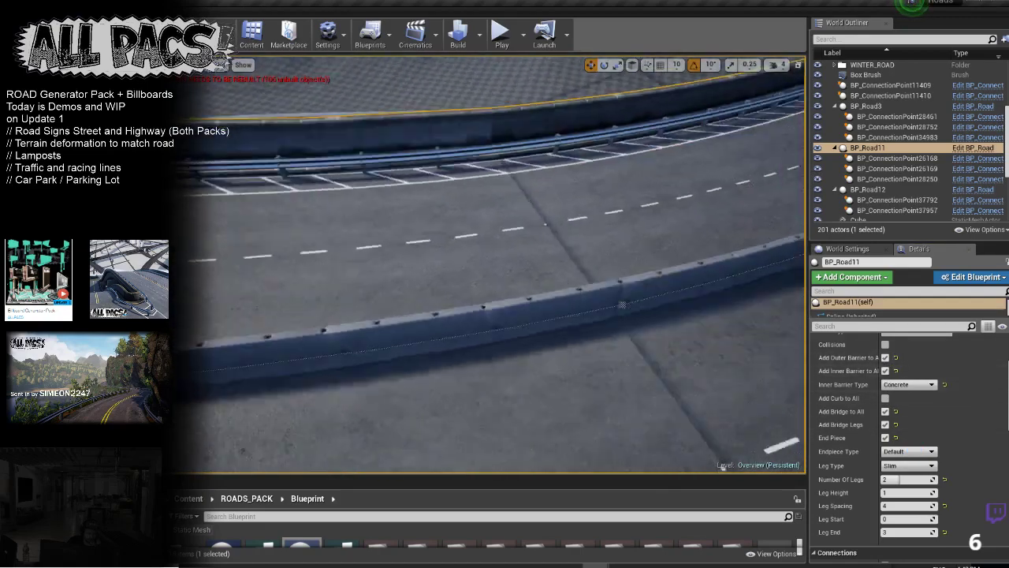
pyautogui.moveTo(489, 264); pyautogui.dragTo(631, 257, button='right')
# Step: Try the Plastic Skinny inner barrier type on the main road and view the posts along its centre line
pyautogui.click(909, 384)
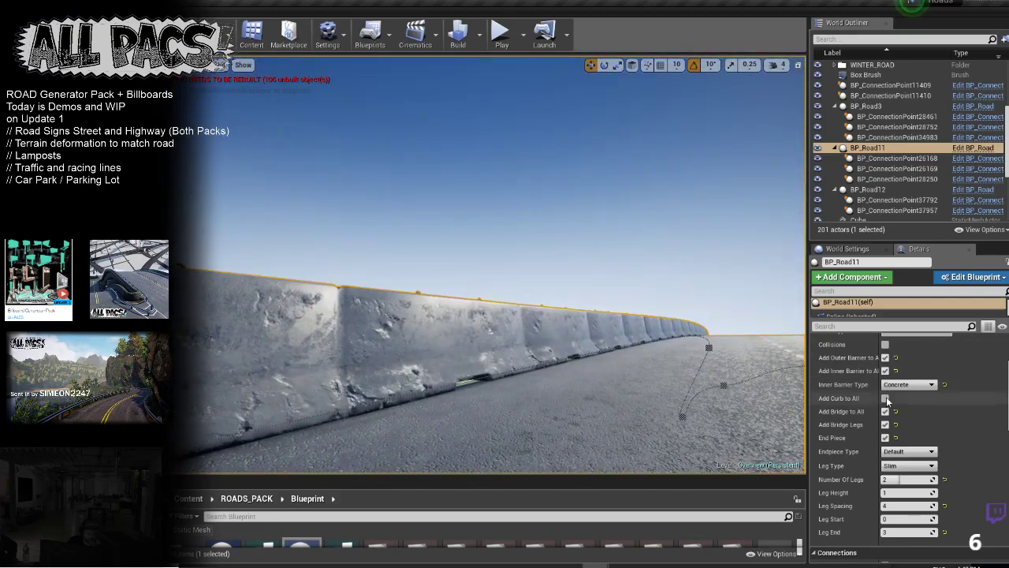
pyautogui.click(909, 406)
pyautogui.moveTo(521, 268); pyautogui.dragTo(651, 264, button='right')
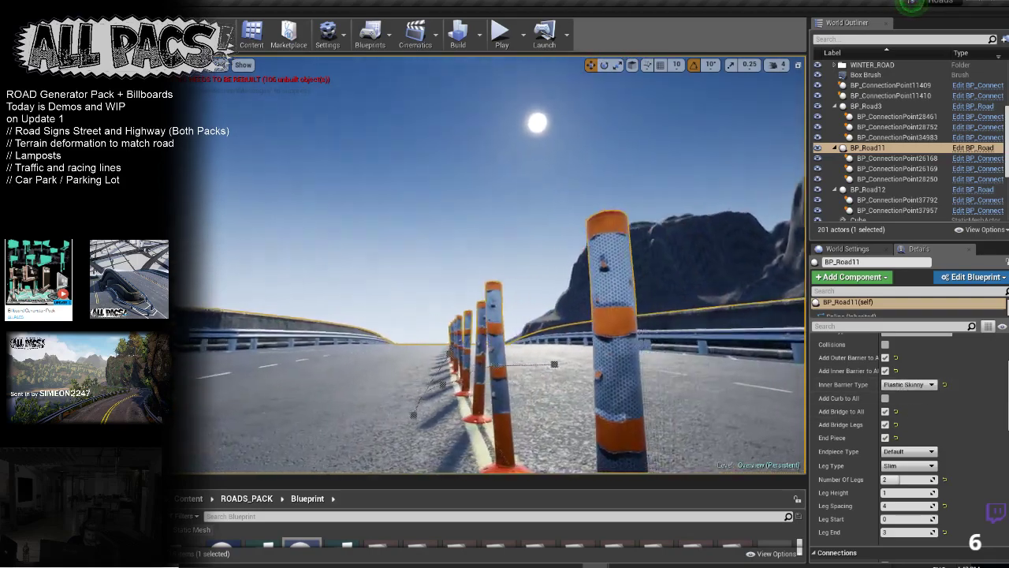
pyautogui.moveTo(505, 268); pyautogui.dragTo(491, 209, button='right')
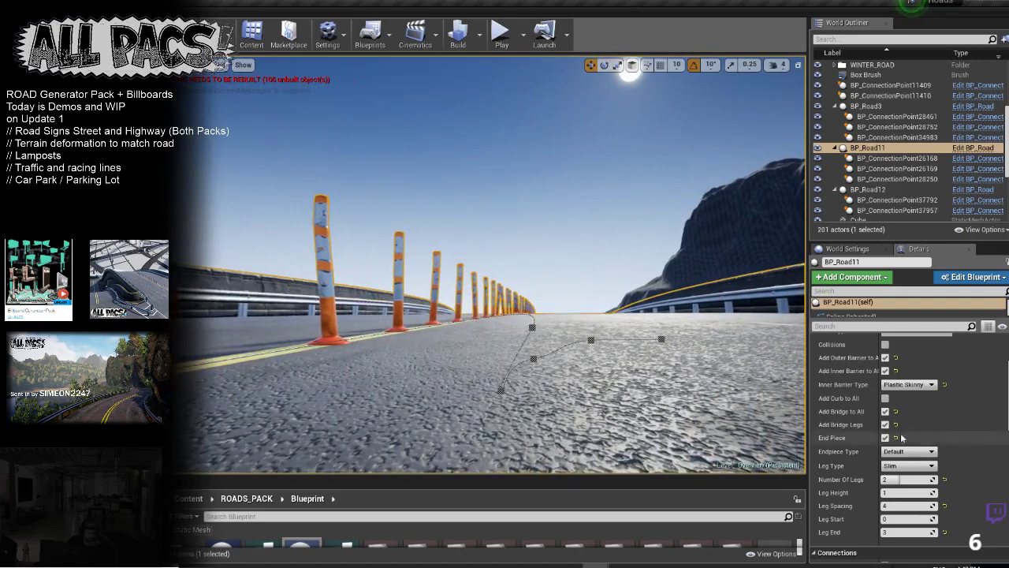
# Step: Try the Rail inner barrier type on the main road and inspect it from road level
pyautogui.click(907, 416)
pyautogui.moveTo(504, 269); pyautogui.dragTo(331, 289, button='right')
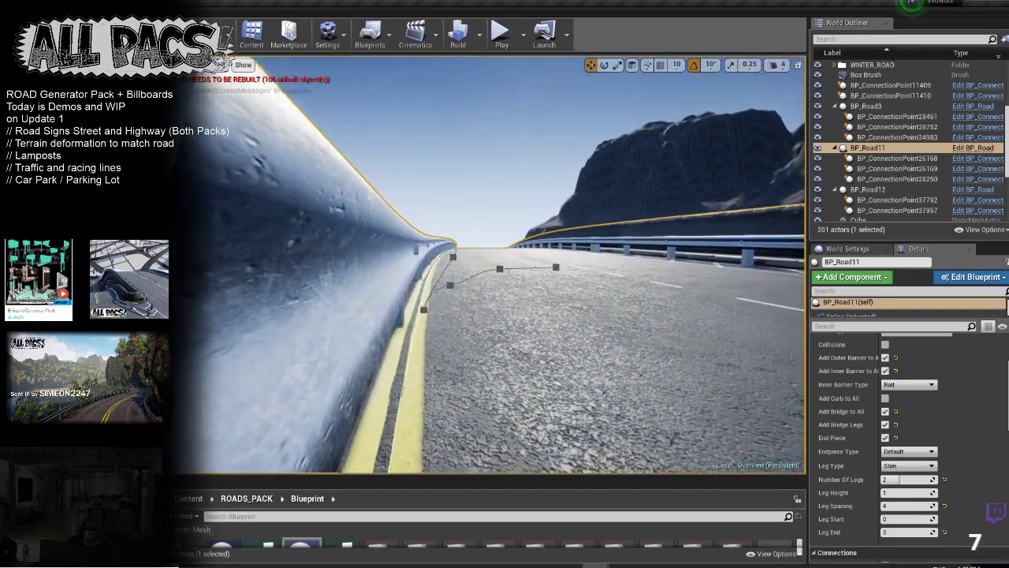
pyautogui.moveTo(489, 265); pyautogui.dragTo(479, 246, button='right')
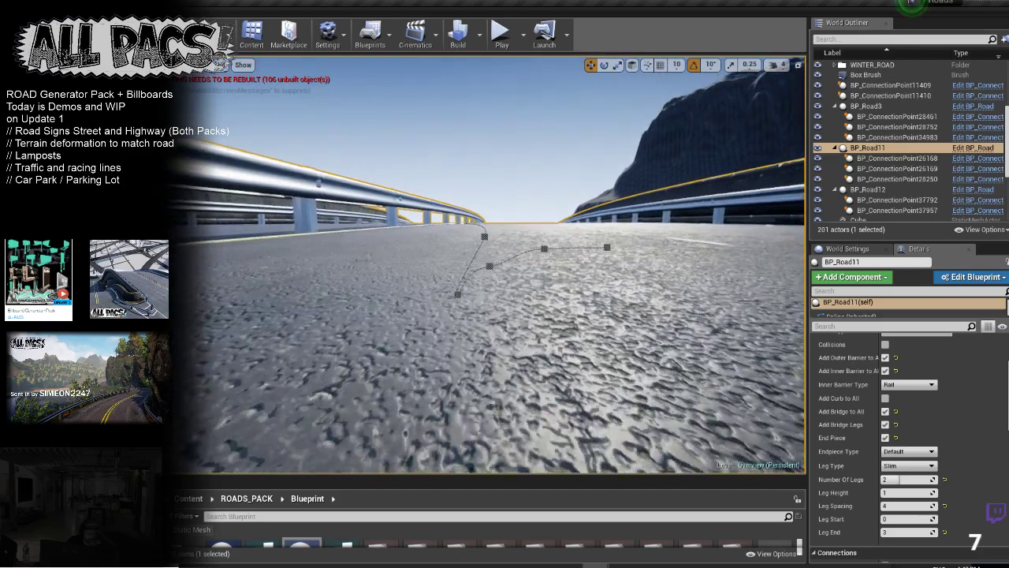
pyautogui.moveTo(667, 359); pyautogui.dragTo(632, 318, button='right')
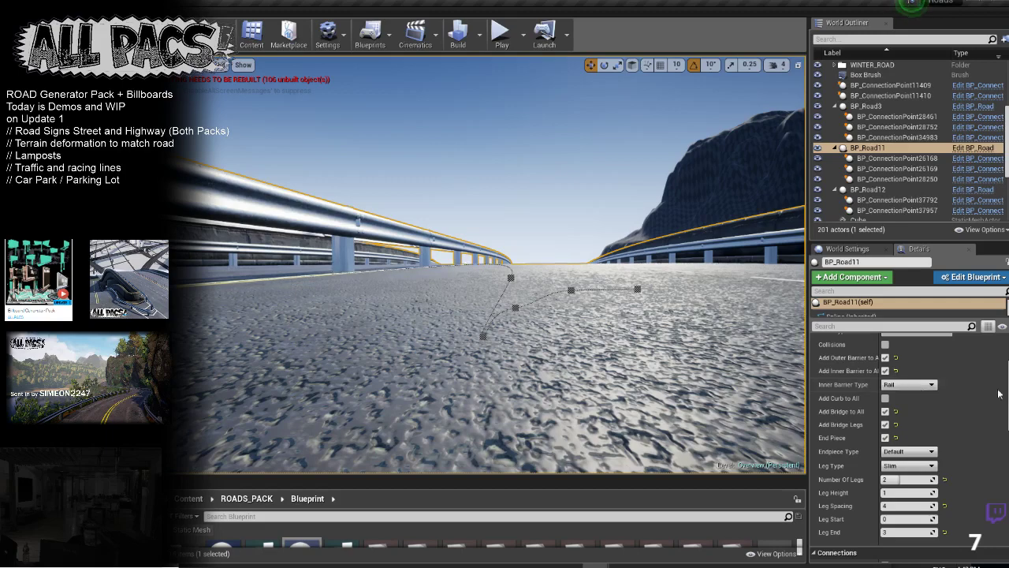
# Step: Set the main road's inner barrier type back to Concrete
pyautogui.click(915, 386)
pyautogui.click(913, 406)
pyautogui.moveTo(513, 265)
pyautogui.mouseDown(button='right')
pyautogui.moveTo(402, 267)
pyautogui.moveTo(508, 268)
pyautogui.moveTo(511, 378)
pyautogui.moveTo(521, 315)
pyautogui.moveTo(588, 298)
pyautogui.moveTo(515, 265)
pyautogui.mouseUp(button='right')
# Step: Enlarge the Content Browser and open the BARRIERS folder inside ROADS_PACK Props
pyautogui.moveTo(310, 474); pyautogui.dragTo(310, 369)
pyautogui.click(103, 481)
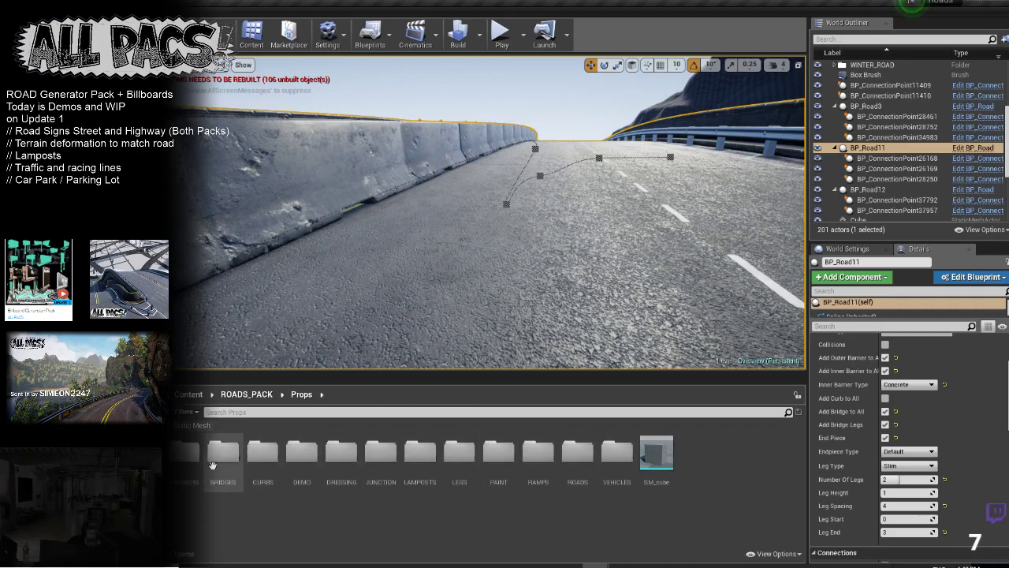
pyautogui.doubleClick(186, 462)
# Step: Try placing the SM_PlasticBarrier_03 mesh on the road surface, and delete it again
pyautogui.click(695, 453)
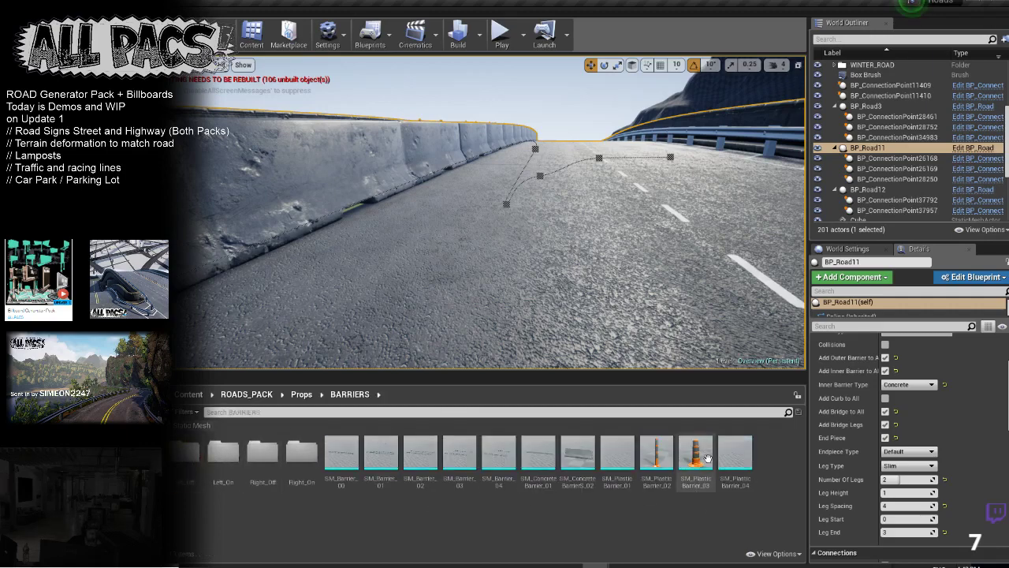
pyautogui.moveTo(609, 222); pyautogui.dragTo(629, 250)
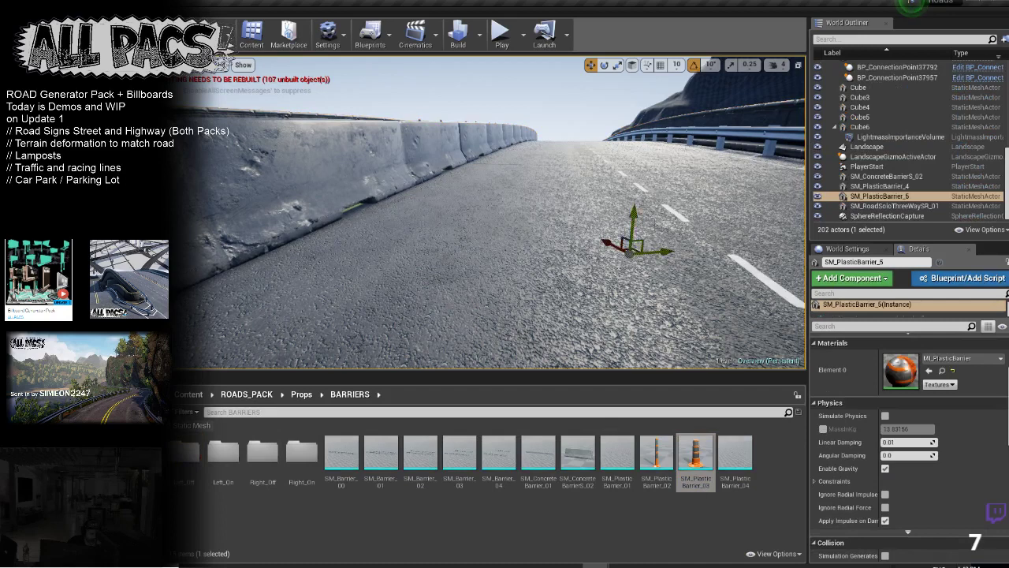
pyautogui.press('Delete')
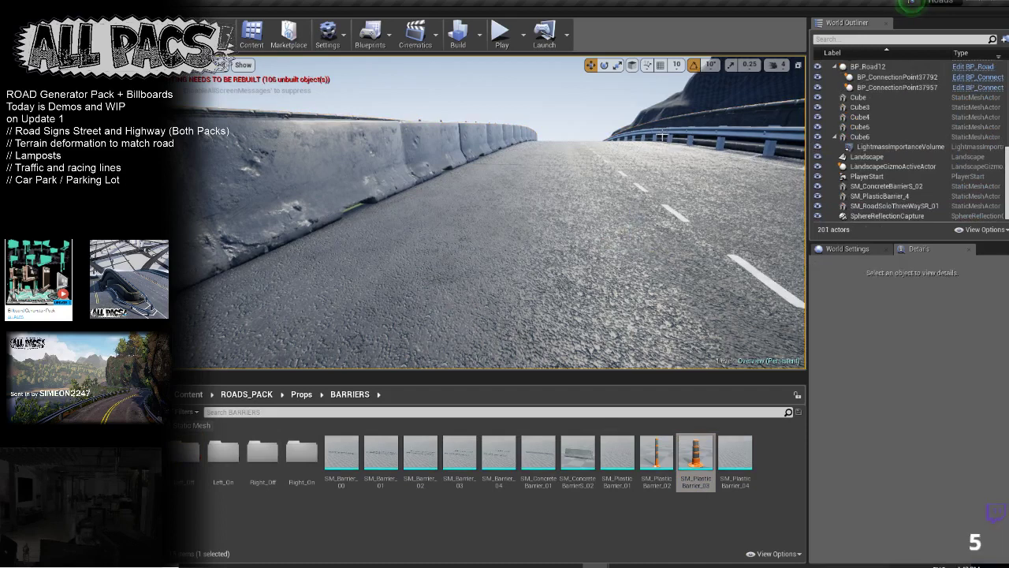
# Step: Raise a spline point on the main road's cliffside stretch slightly, finishing with nothing selected
pyautogui.moveTo(742, 140); pyautogui.dragTo(710, 161, button='right')
pyautogui.press('s')
pyautogui.press('w')
pyautogui.moveTo(640, 156)
pyautogui.mouseDown(button='right')
pyautogui.moveTo(640, 169)
pyautogui.moveTo(654, 146)
pyautogui.moveTo(650, 158)
pyautogui.mouseUp(button='right')
pyautogui.moveTo(499, 229); pyautogui.dragTo(499, 229, button='right')
pyautogui.click(484, 217)
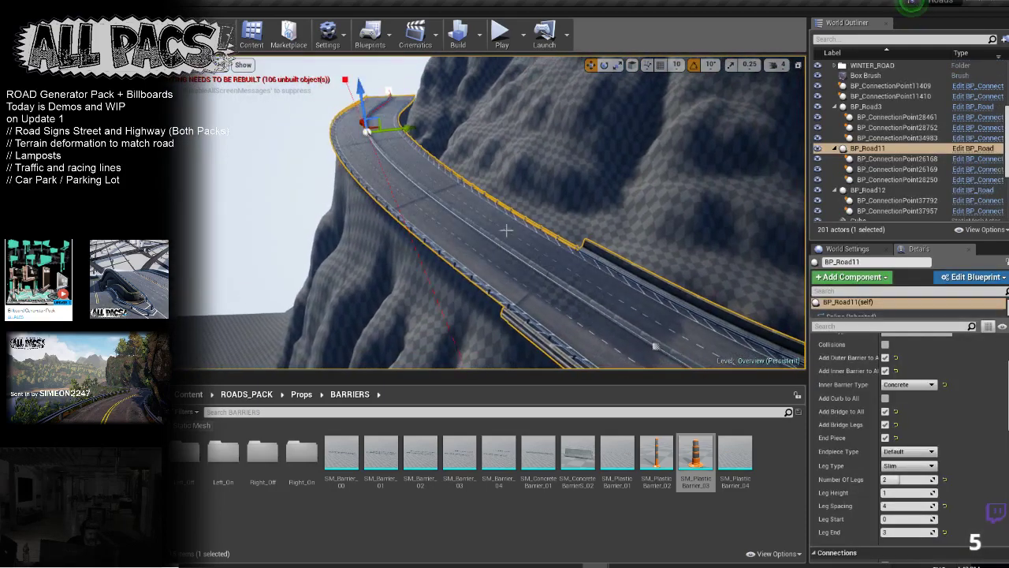
pyautogui.moveTo(665, 316); pyautogui.dragTo(667, 322)
pyautogui.moveTo(726, 287)
pyautogui.mouseDown(button='right')
pyautogui.moveTo(788, 311)
pyautogui.moveTo(726, 288)
pyautogui.mouseUp(button='right')
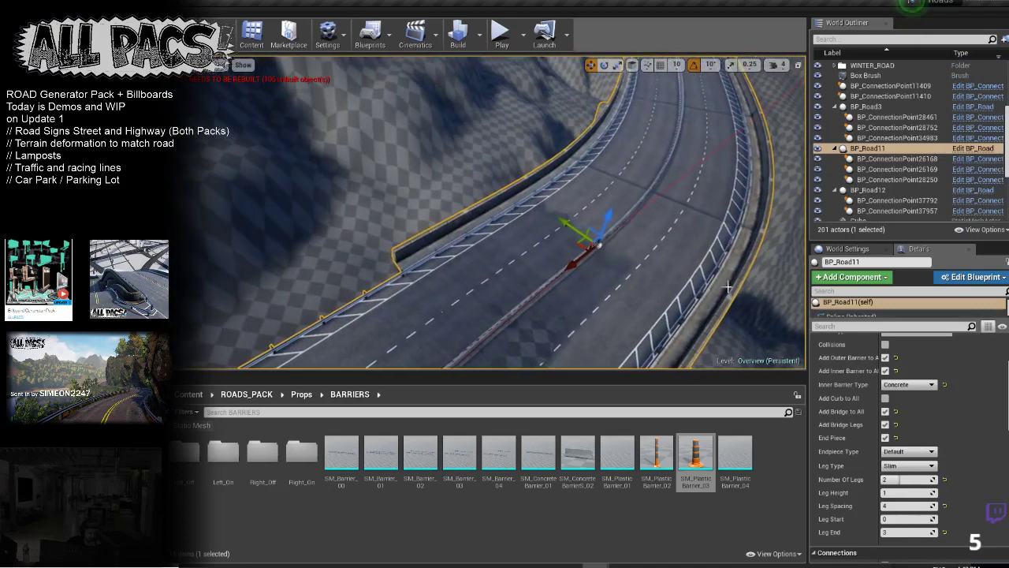
pyautogui.moveTo(607, 228); pyautogui.dragTo(608, 224)
pyautogui.press('Escape')
pyautogui.moveTo(580, 236)
pyautogui.mouseDown(button='right')
pyautogui.moveTo(631, 225)
pyautogui.moveTo(579, 236)
pyautogui.mouseUp(button='right')
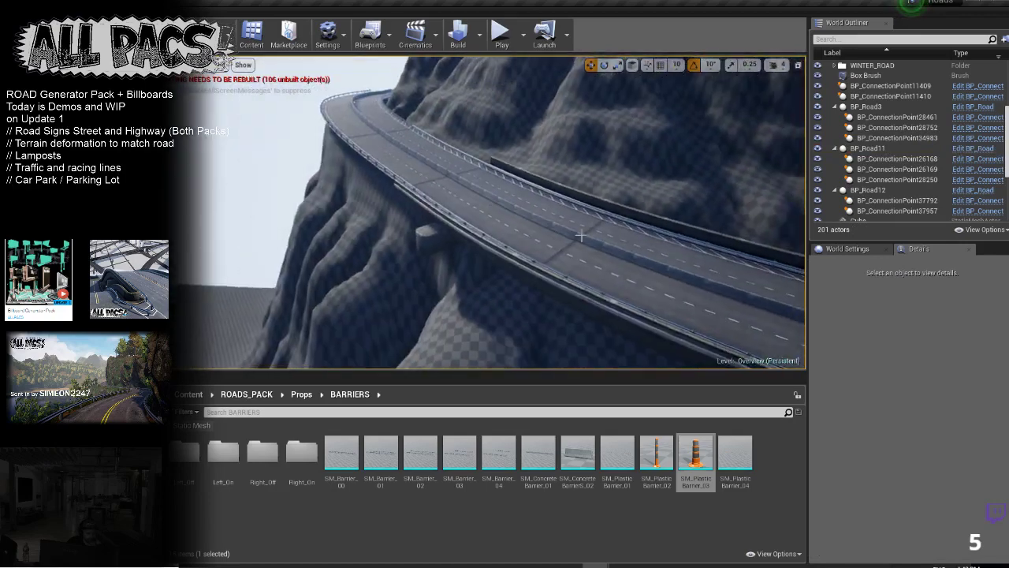
# Step: Select the elevated main road together with the curbed side road to review their shared Collisions option, and clear the selection
pyautogui.click(580, 235)
pyautogui.press('f')
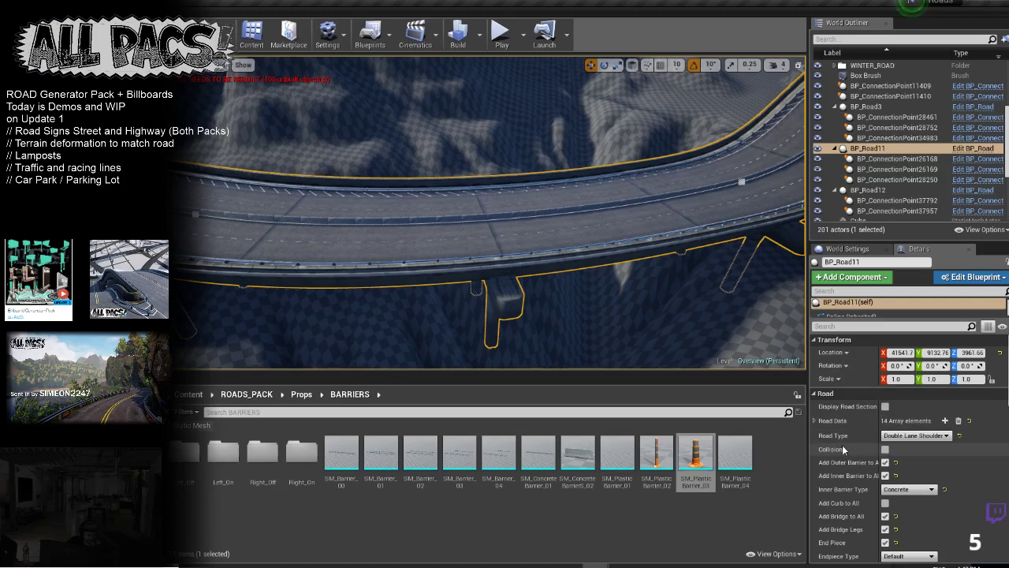
pyautogui.moveTo(631, 237); pyautogui.dragTo(749, 245, button='right')
pyautogui.keyDown('ctrl'); pyautogui.click(481, 182); pyautogui.keyUp('ctrl')
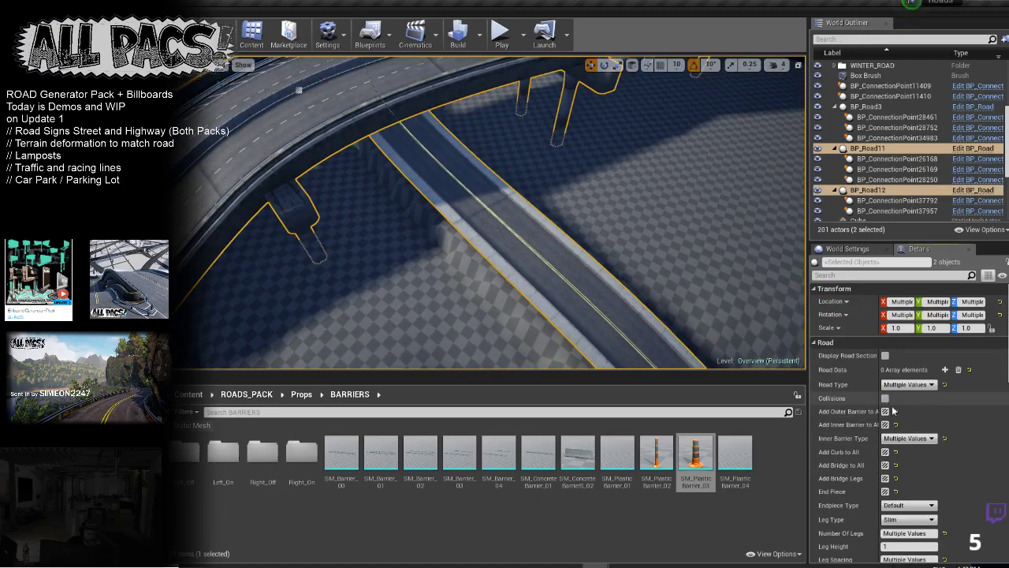
pyautogui.moveTo(439, 254)
pyautogui.mouseDown(button='right')
pyautogui.moveTo(441, 237)
pyautogui.moveTo(439, 255)
pyautogui.mouseUp(button='right')
pyautogui.press('Escape')
# Step: Move the Player Start actor from the overview platform to above the mountain, at about X 25698, Y 1008, Z 11135
pyautogui.moveTo(489, 229); pyautogui.dragTo(473, 244, button='right')
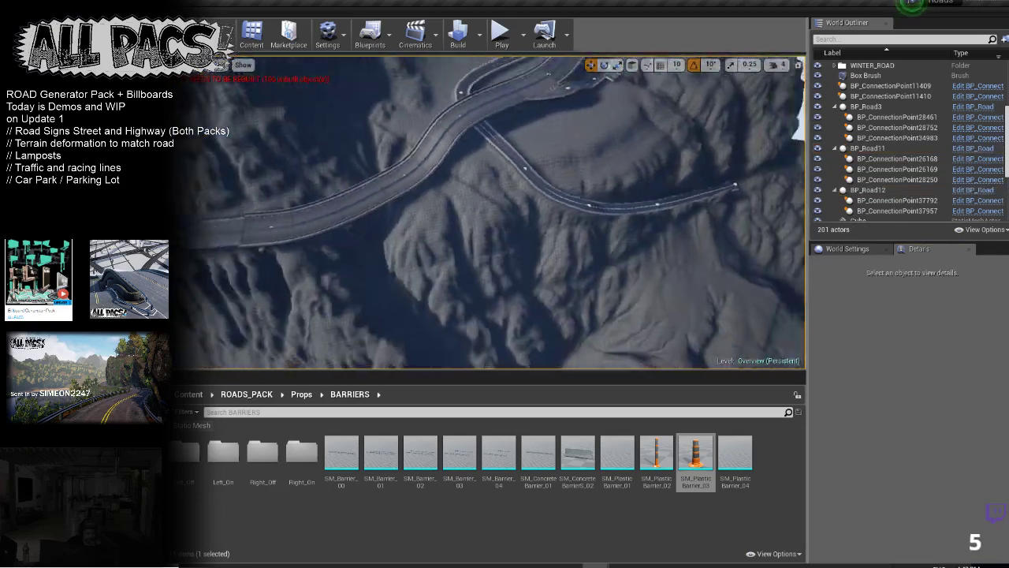
pyautogui.scroll(5, 926, 129)
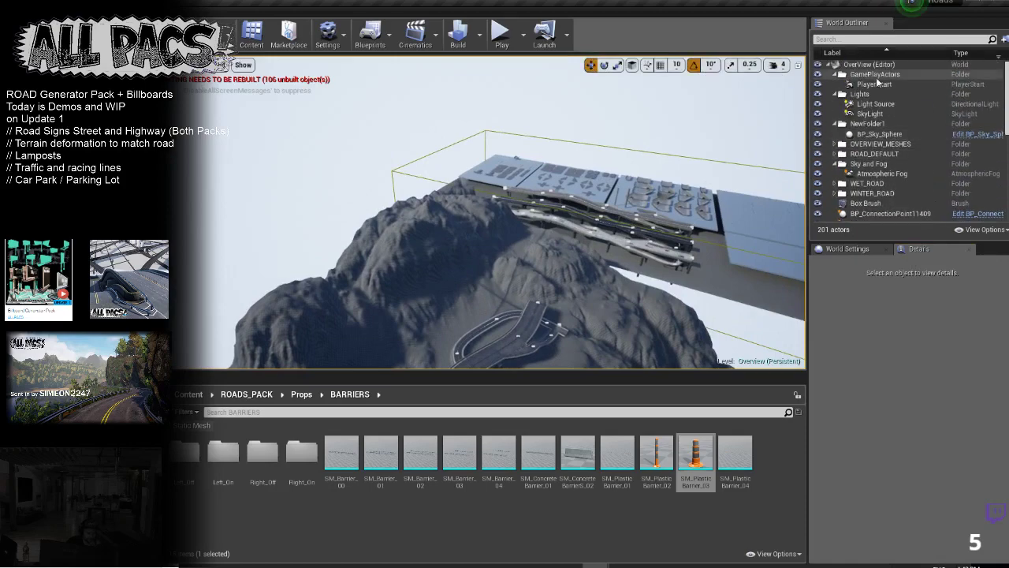
pyautogui.doubleClick(876, 83)
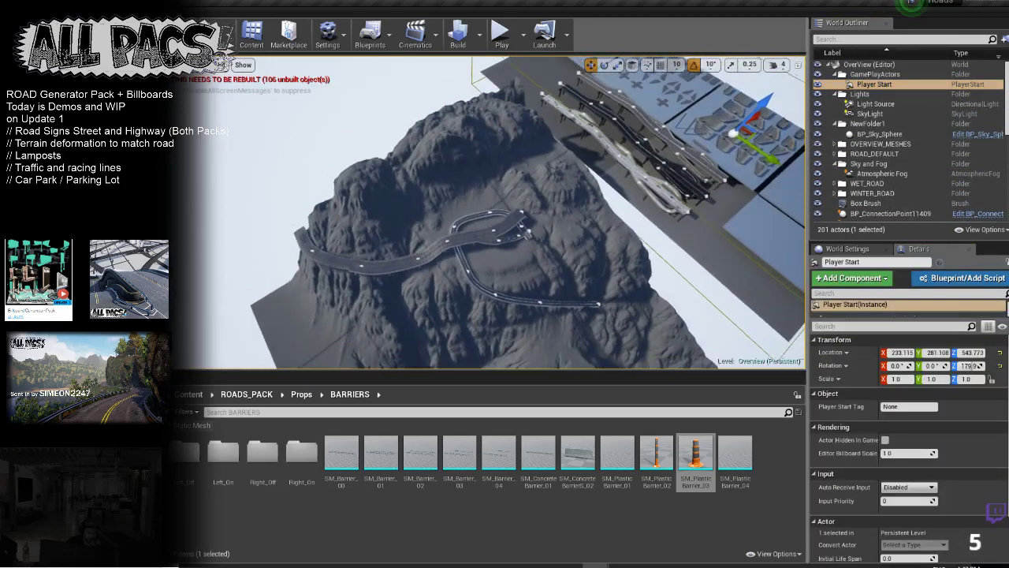
pyautogui.moveTo(743, 134); pyautogui.dragTo(445, 160)
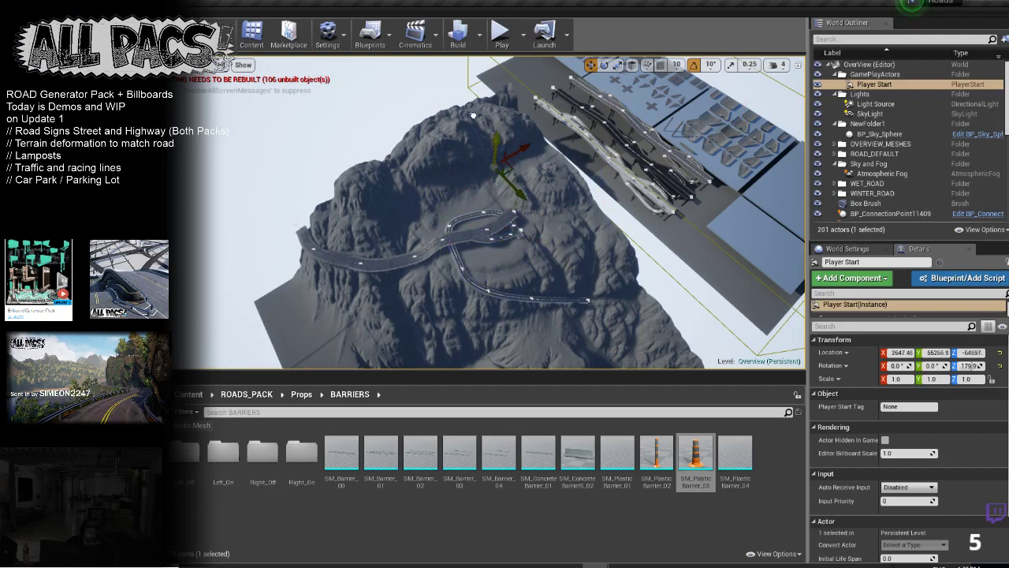
pyautogui.moveTo(474, 214); pyautogui.dragTo(475, 133)
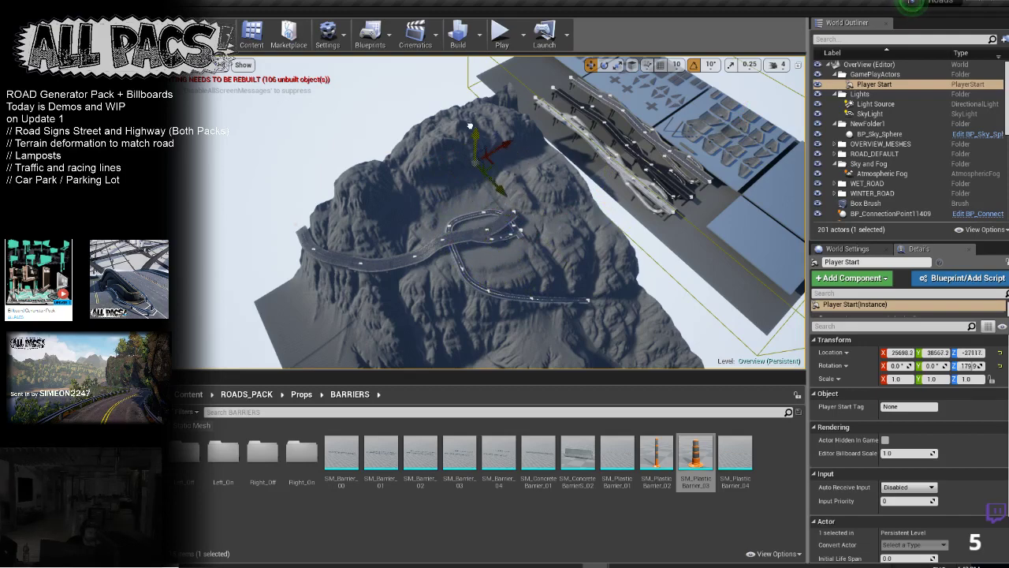
pyautogui.moveTo(475, 132); pyautogui.dragTo(504, 226, button='right')
pyautogui.moveTo(444, 265); pyautogui.dragTo(484, 220)
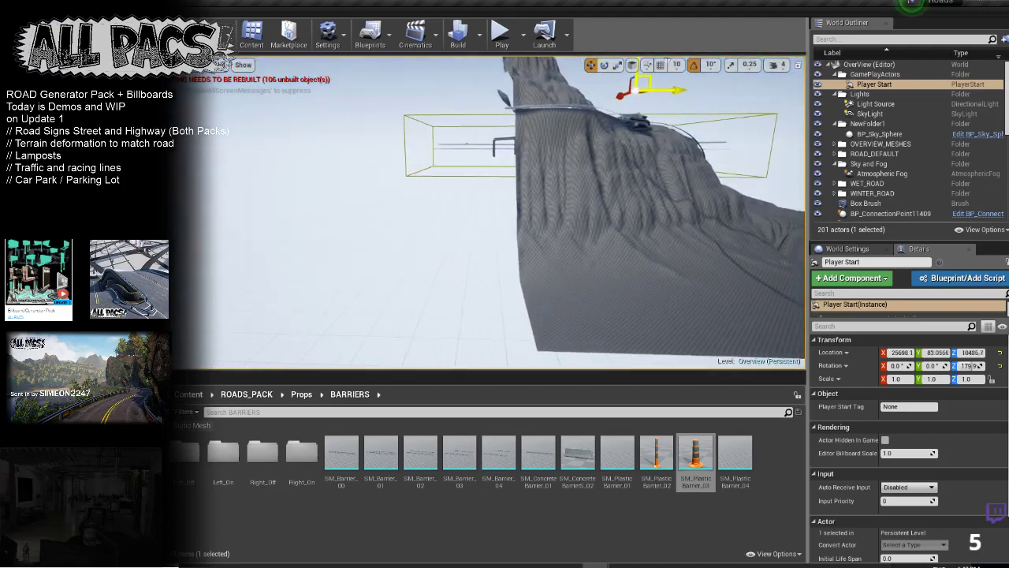
pyautogui.moveTo(662, 58); pyautogui.dragTo(664, 56)
# Step: Play the level to test the spawn location, and look around the area where play begins
pyautogui.click(503, 40)
pyautogui.click(501, 35)
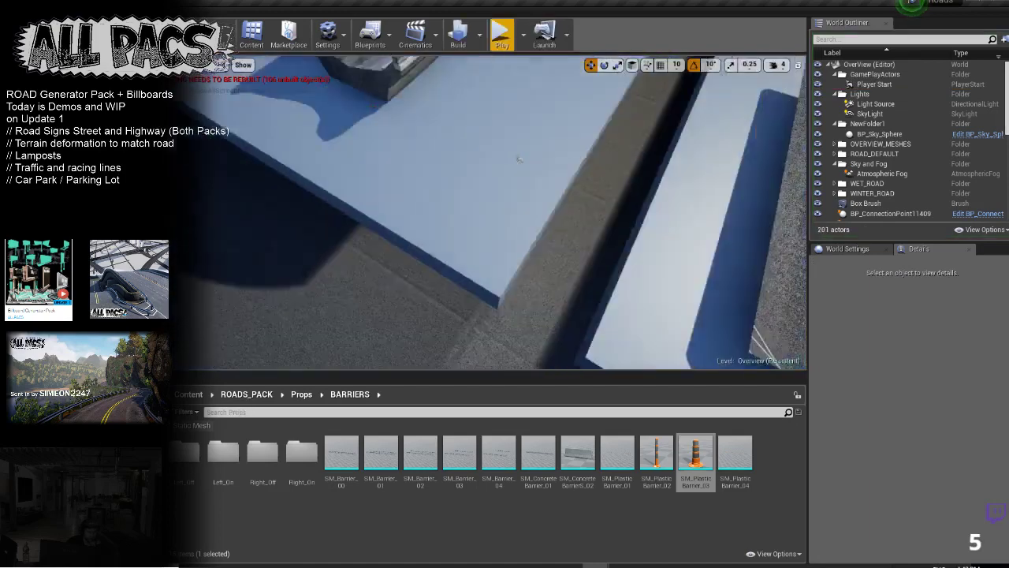
pyautogui.moveTo(520, 159)
pyautogui.mouseDown(button='right')
pyautogui.moveTo(524, 102)
pyautogui.moveTo(528, 142)
pyautogui.mouseUp(button='right')
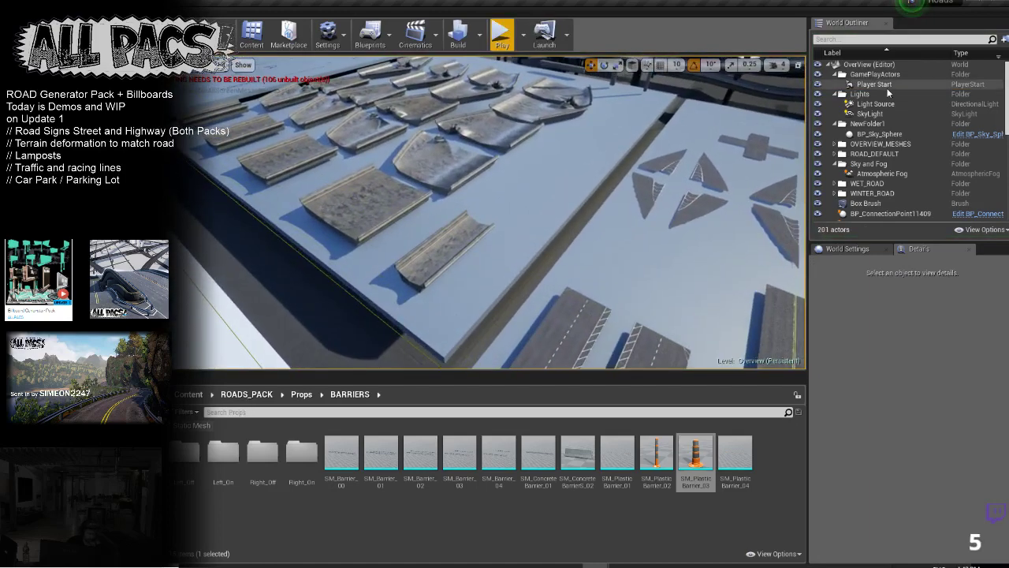
# Step: Locate and select the second PlayerStart actor, the one outside the GamePlayActors folder, and frame it together with the mountain
pyautogui.click(883, 84)
pyautogui.scroll(-1, 925, 168)
pyautogui.scroll(-10, 929, 179)
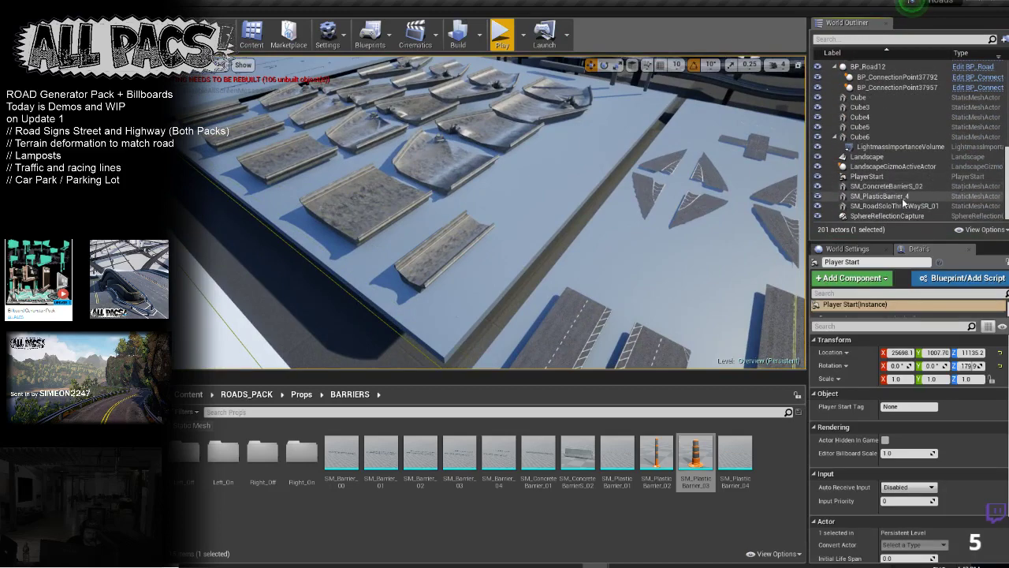
pyautogui.doubleClick(867, 176)
pyautogui.moveTo(332, 235)
pyautogui.mouseDown(button='right')
pyautogui.moveTo(347, 235)
pyautogui.moveTo(331, 235)
pyautogui.mouseUp(button='right')
pyautogui.press('s')
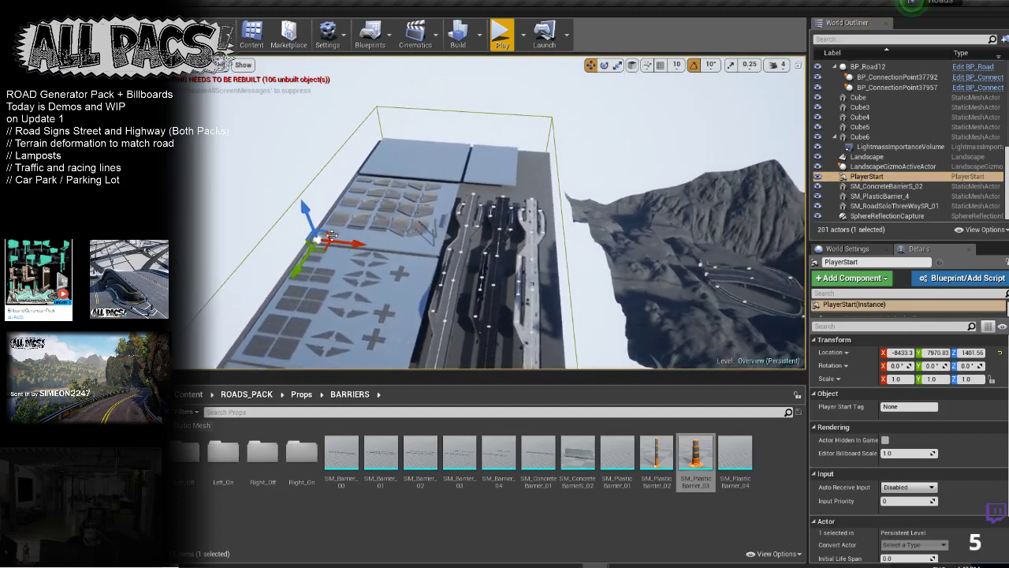
# Step: Move the selected PlayerStart along X to about 44638, over to the mountain landscape, and run a short play test
pyautogui.moveTo(324, 229); pyautogui.dragTo(760, 230)
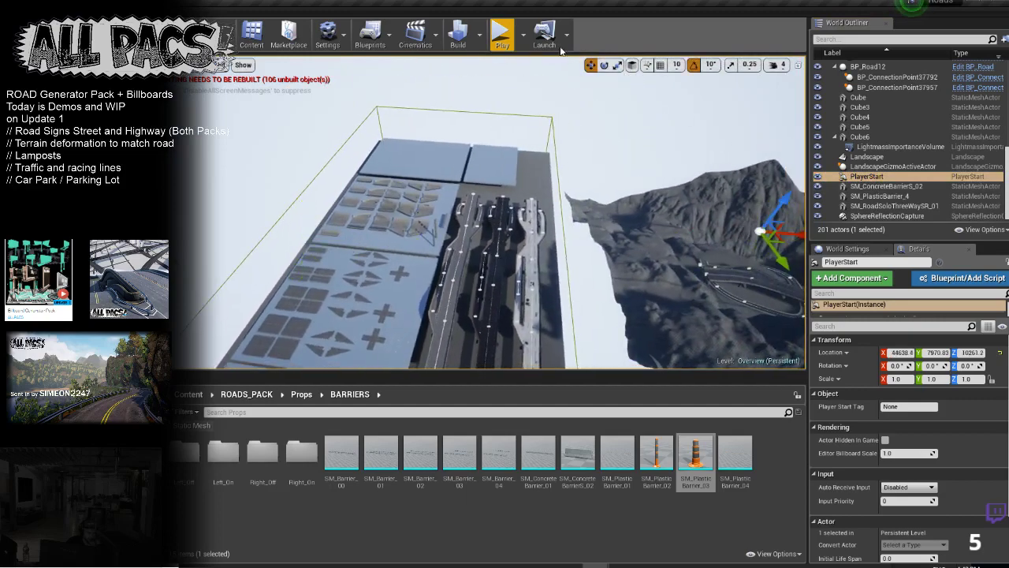
pyautogui.click(502, 36)
pyautogui.press('w')
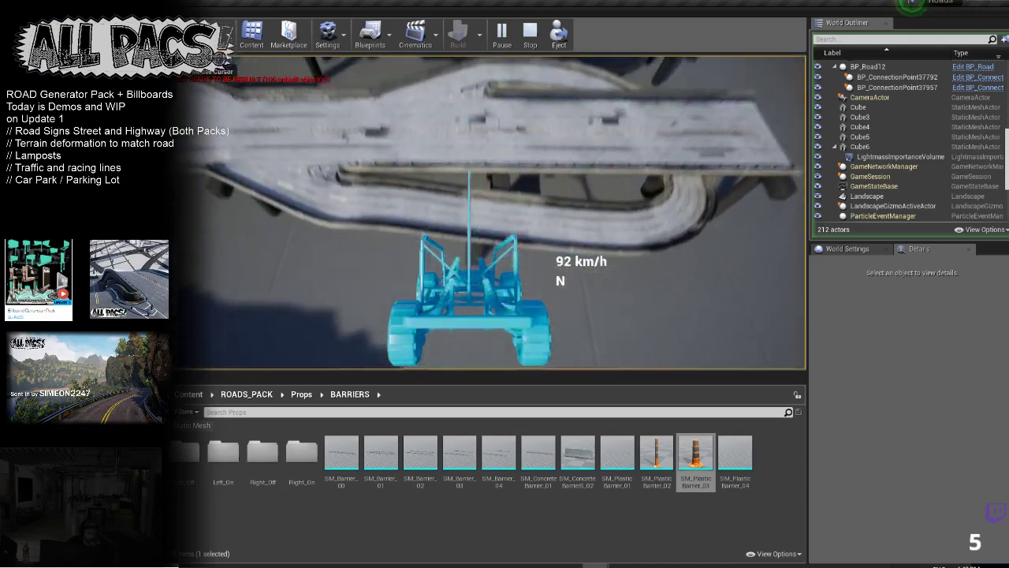
pyautogui.press('Escape')
# Step: Move the Player Start from the GamePlayActors folder above the looping landscape road, to about X 46351, Y 8221
pyautogui.press('s')
pyautogui.moveTo(480, 76); pyautogui.dragTo(616, 73, button='right')
pyautogui.moveTo(410, 111); pyautogui.dragTo(406, 112, button='right')
pyautogui.scroll(15, 936, 133)
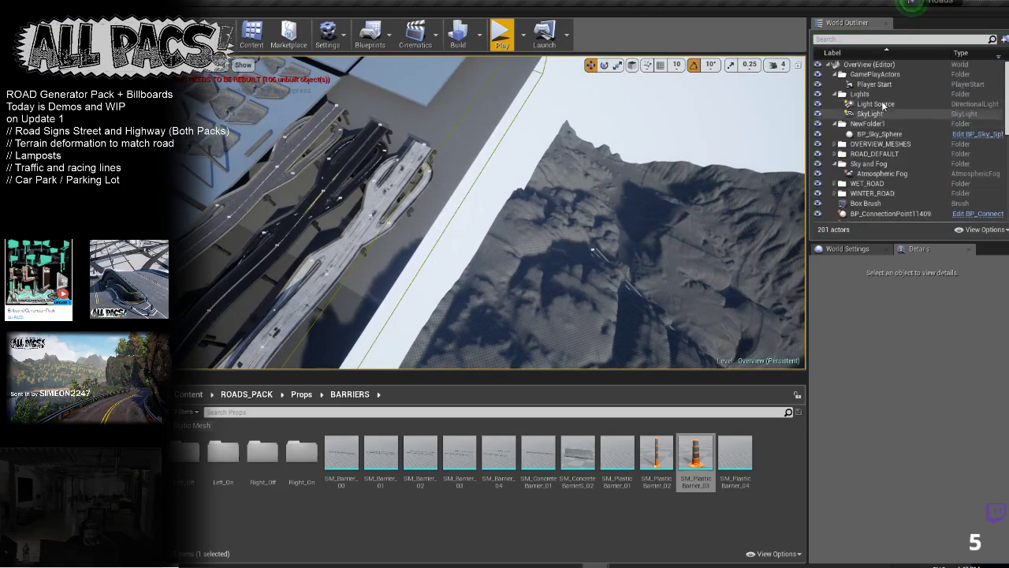
pyautogui.doubleClick(875, 85)
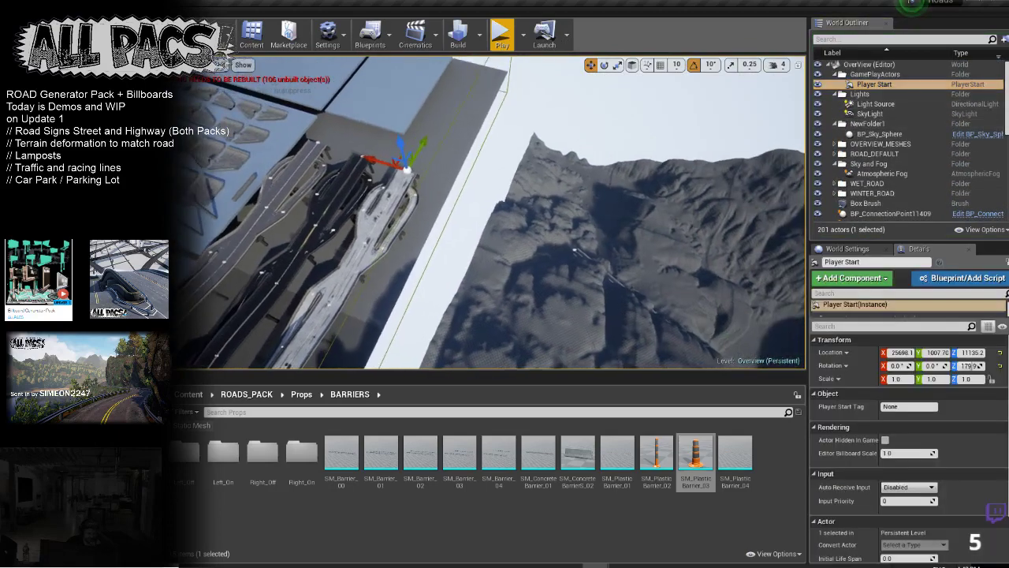
pyautogui.moveTo(658, 187); pyautogui.dragTo(783, 264)
pyautogui.press('w')
pyautogui.moveTo(782, 265); pyautogui.dragTo(986, 327, button='right')
pyautogui.moveTo(520, 289); pyautogui.dragTo(499, 291, button='right')
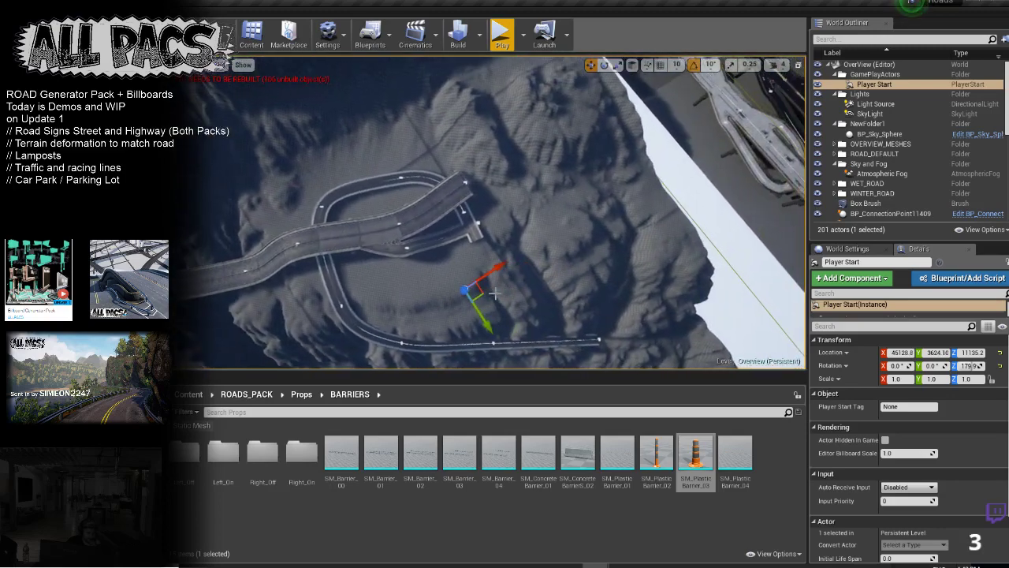
pyautogui.moveTo(477, 292); pyautogui.dragTo(379, 212)
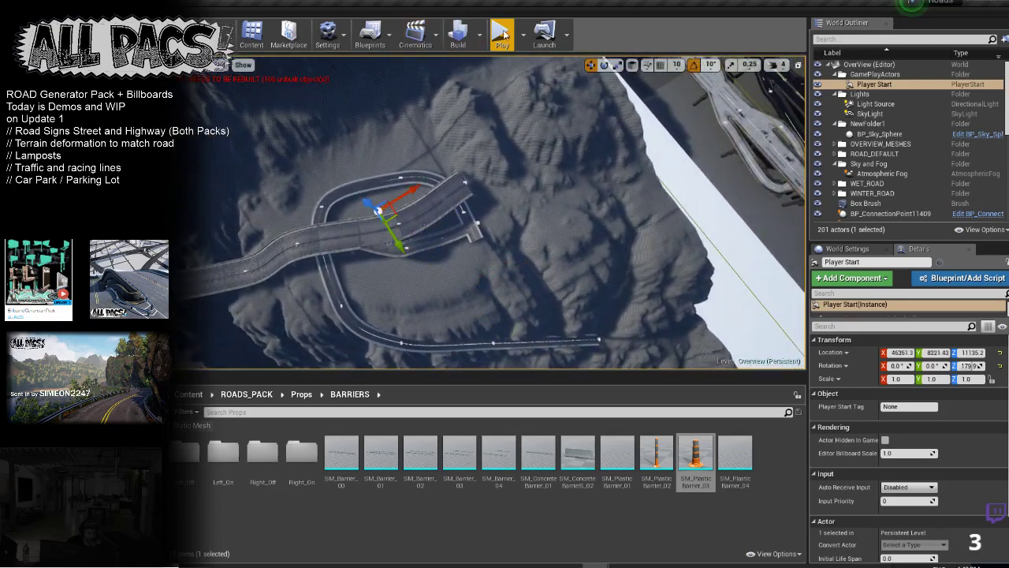
# Step: Play-test the vehicle from the relocated Player Start and end the session
pyautogui.click(503, 34)
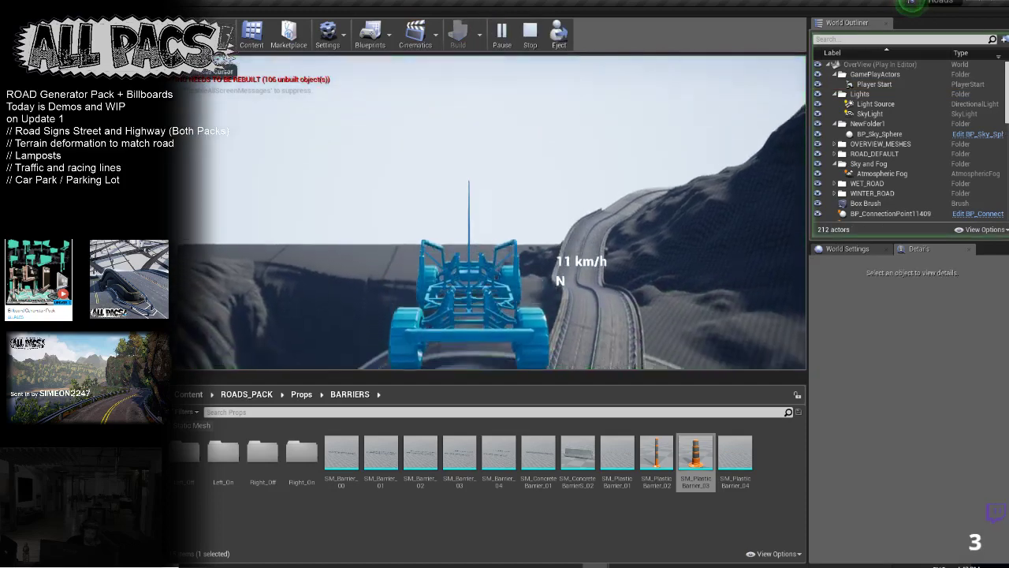
pyautogui.press('w')
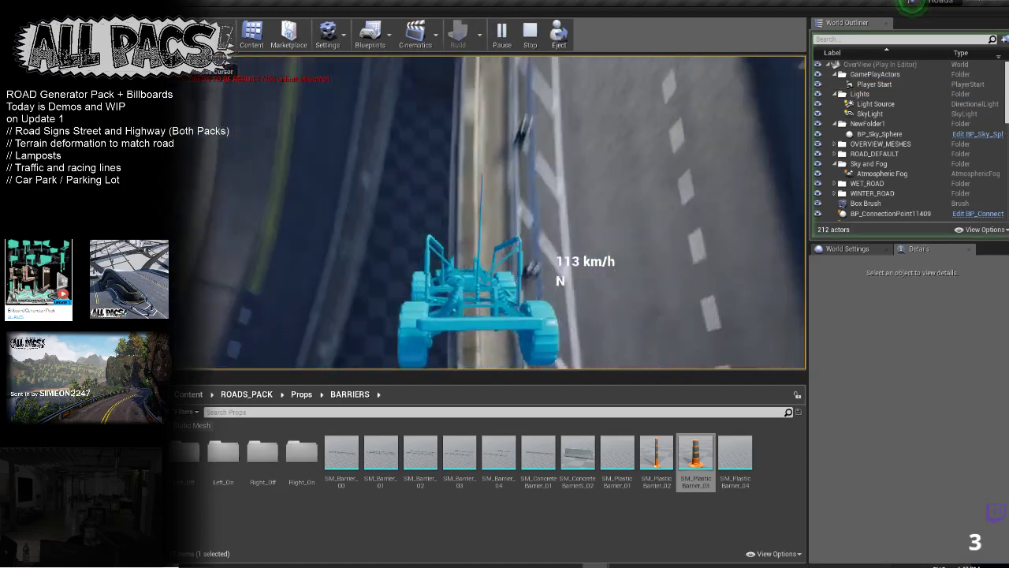
pyautogui.press('Escape')
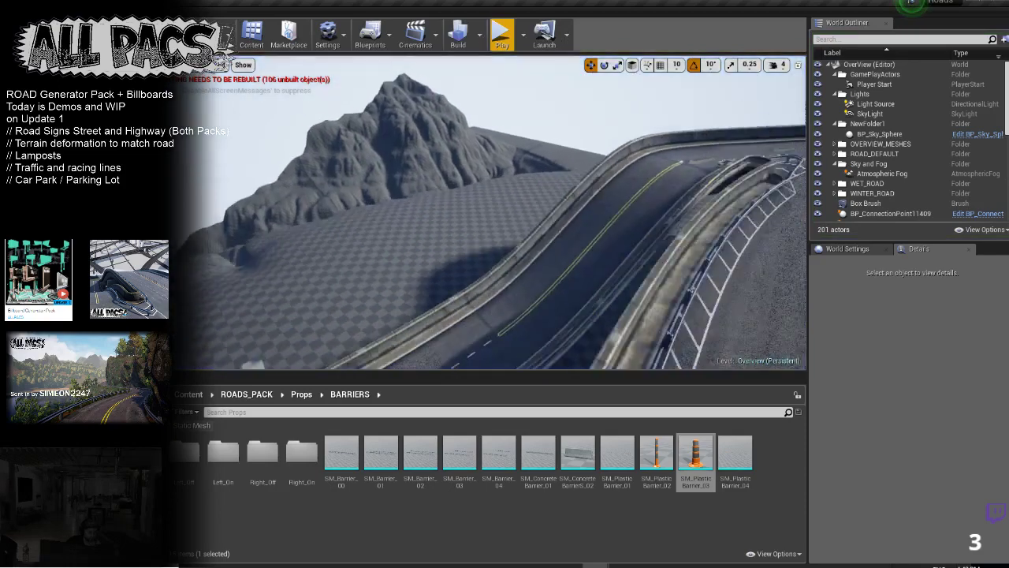
# Step: Lower the Player Start to the landscape highway at about Y 9274, Z 2859, checking the spawn with a brief play test
pyautogui.click(891, 84)
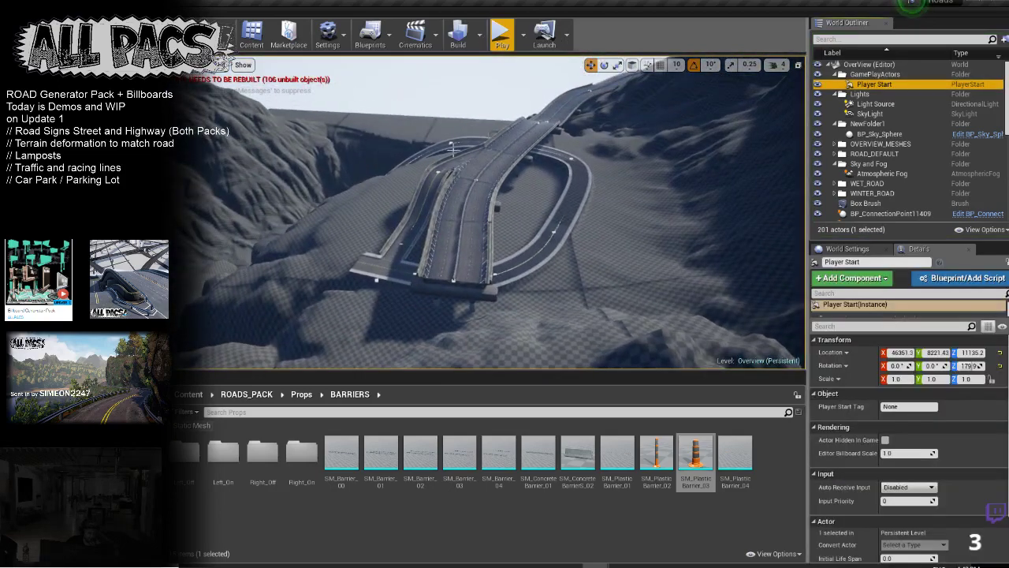
pyautogui.press('f')
pyautogui.moveTo(428, 183); pyautogui.dragTo(453, 354)
pyautogui.click(494, 37)
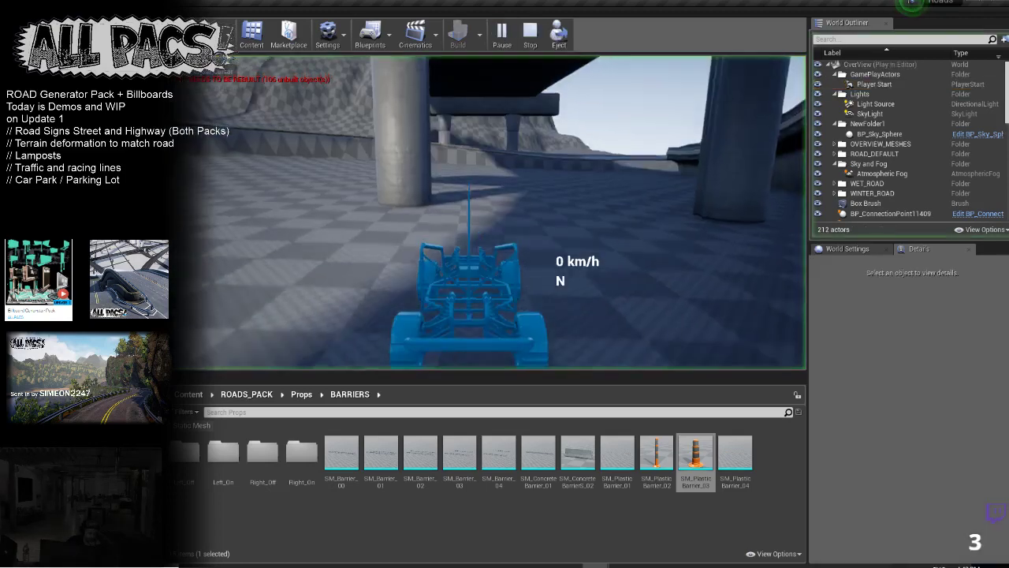
pyautogui.press('Escape')
pyautogui.moveTo(476, 211); pyautogui.dragTo(477, 260, button='right')
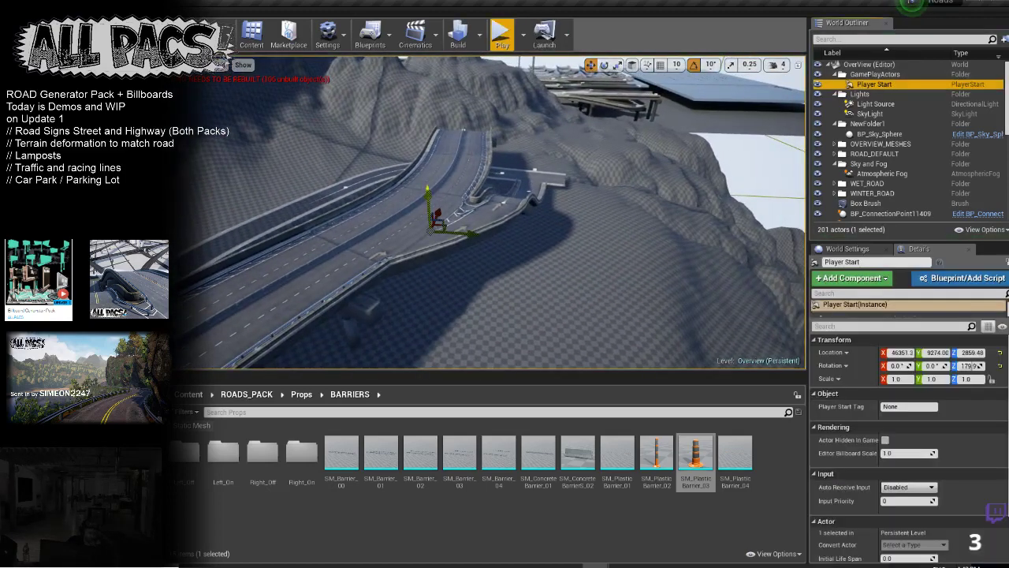
# Step: Drive the vehicle along the landscape highway in both directions beside its concrete barrier, and end the play session
pyautogui.click(501, 36)
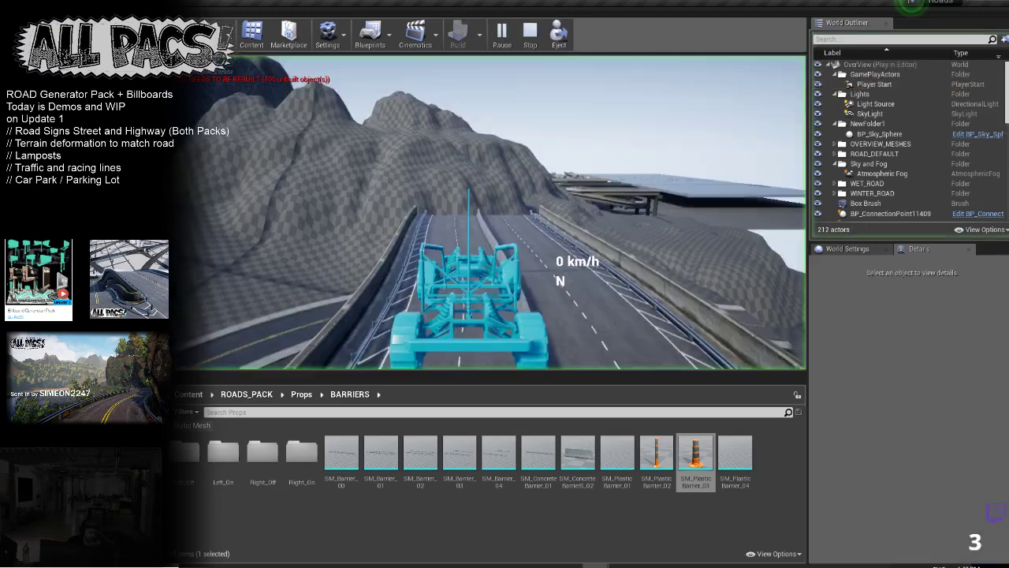
pyautogui.press('w')
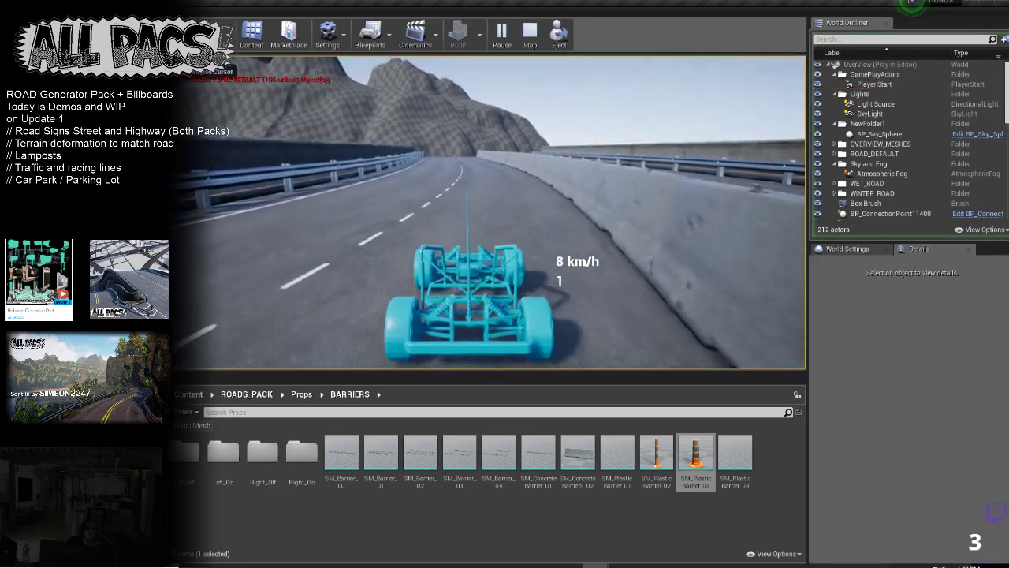
pyautogui.press('a')
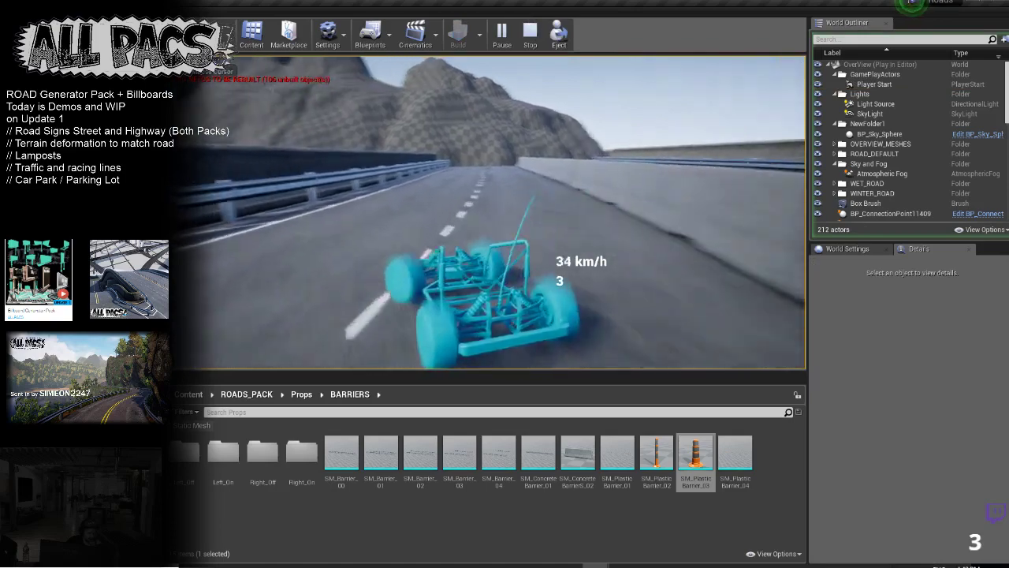
pyautogui.press('s')
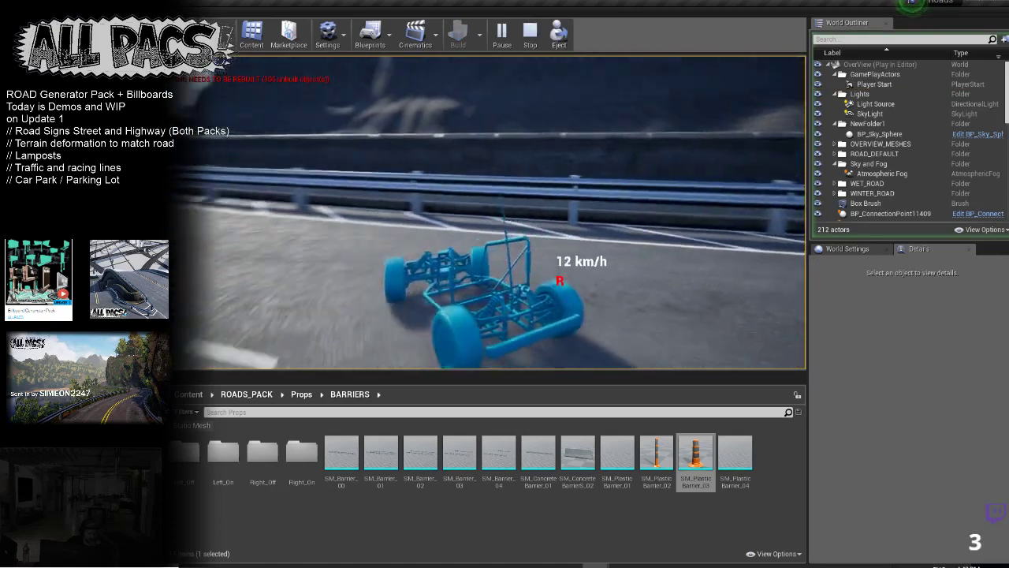
pyautogui.press('w')
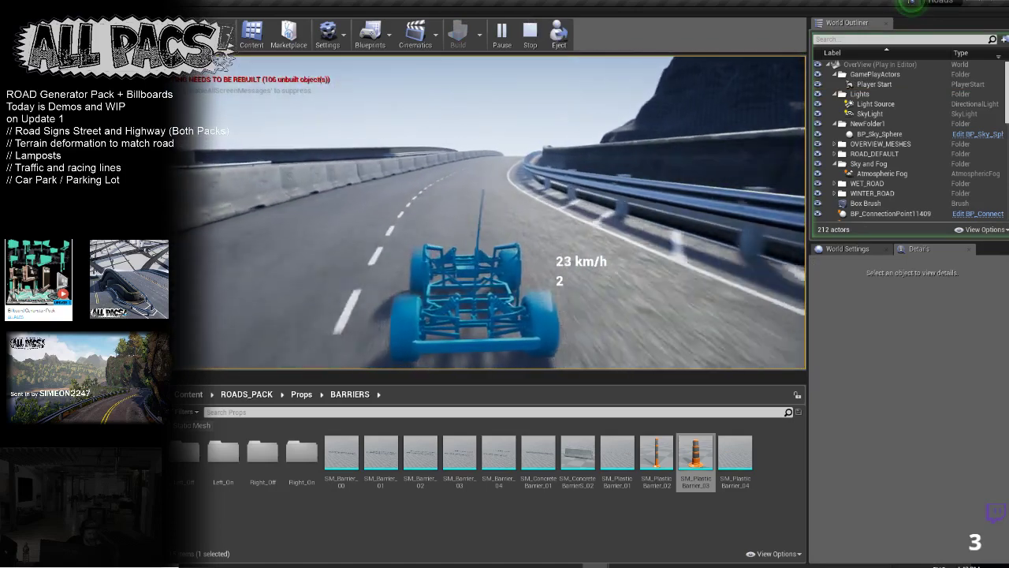
pyautogui.press('w')
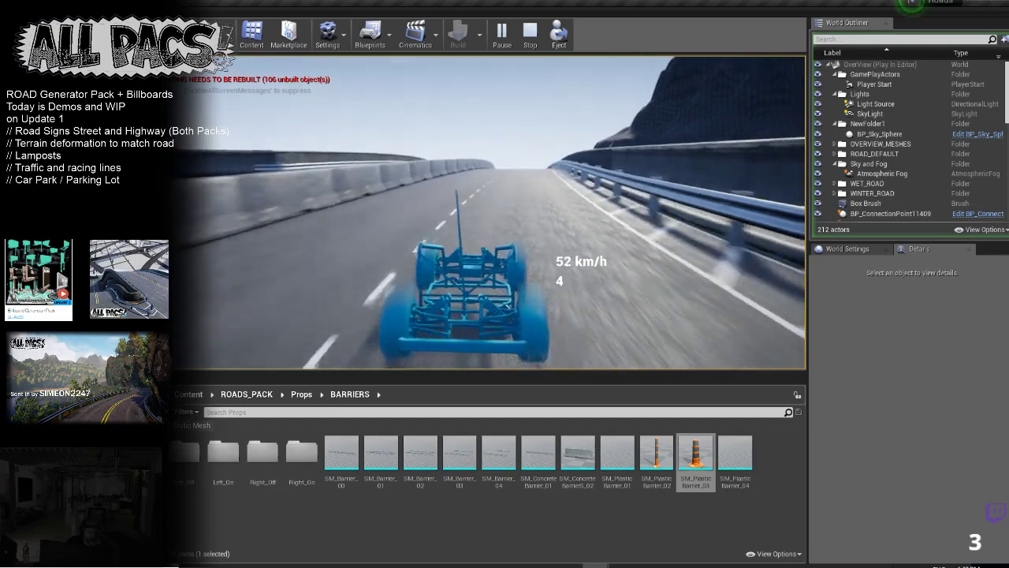
pyautogui.press('w')
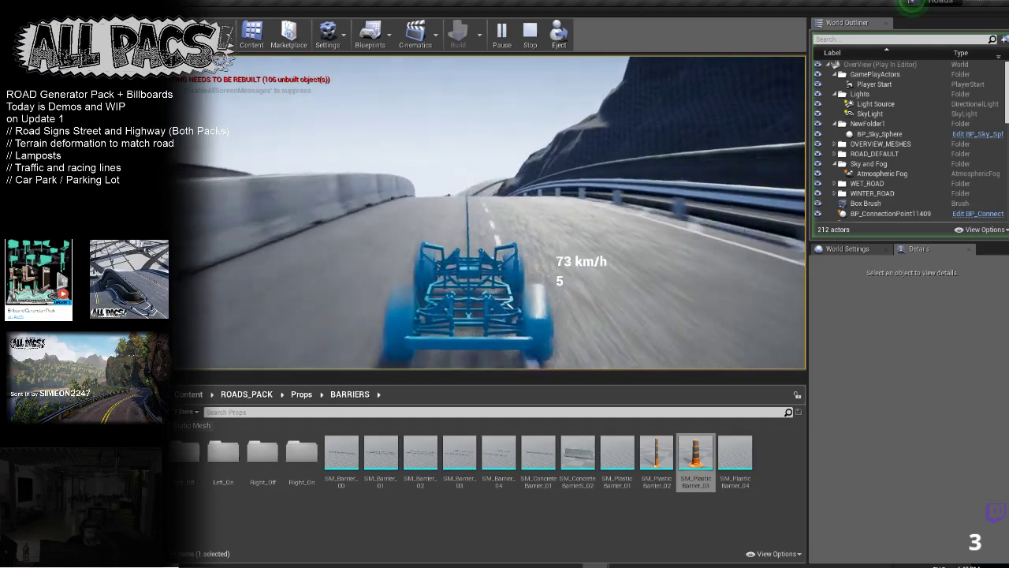
pyautogui.press('w')
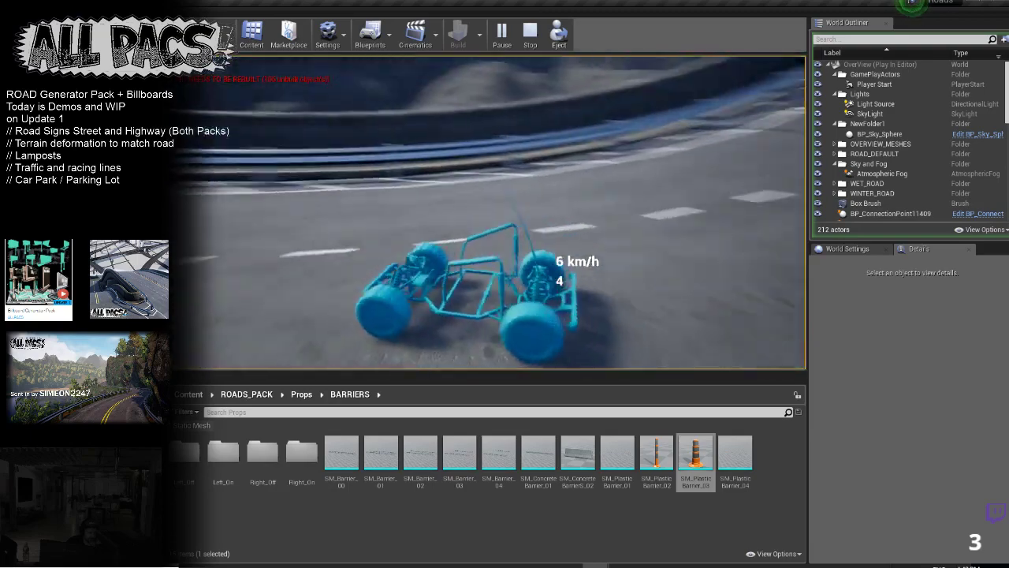
pyautogui.press('Escape')
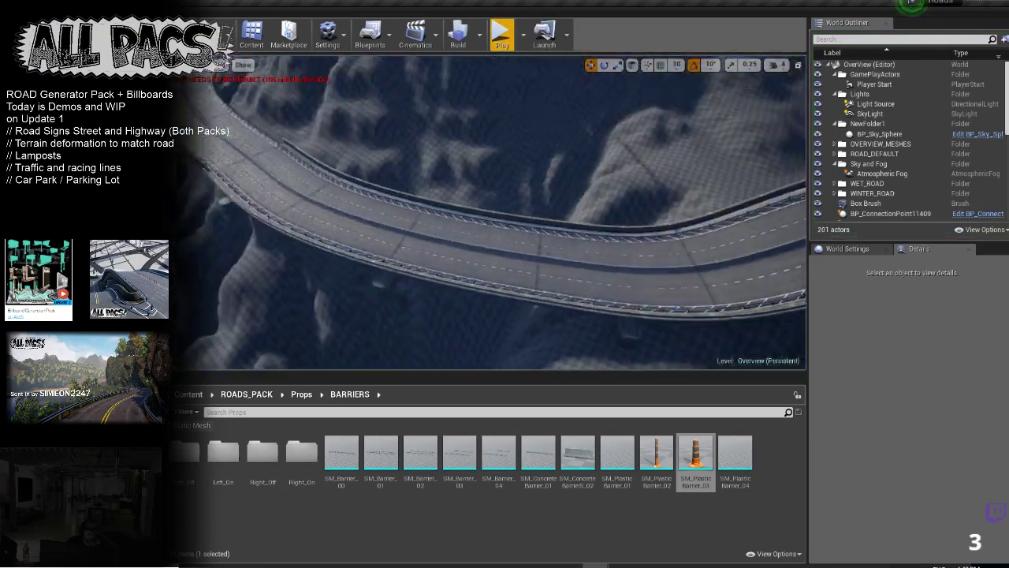
# Step: Select the BP_Road11 bridge road and examine its lanes, central barrier and numbered segments up close
pyautogui.moveTo(489, 213); pyautogui.dragTo(513, 209, button='right')
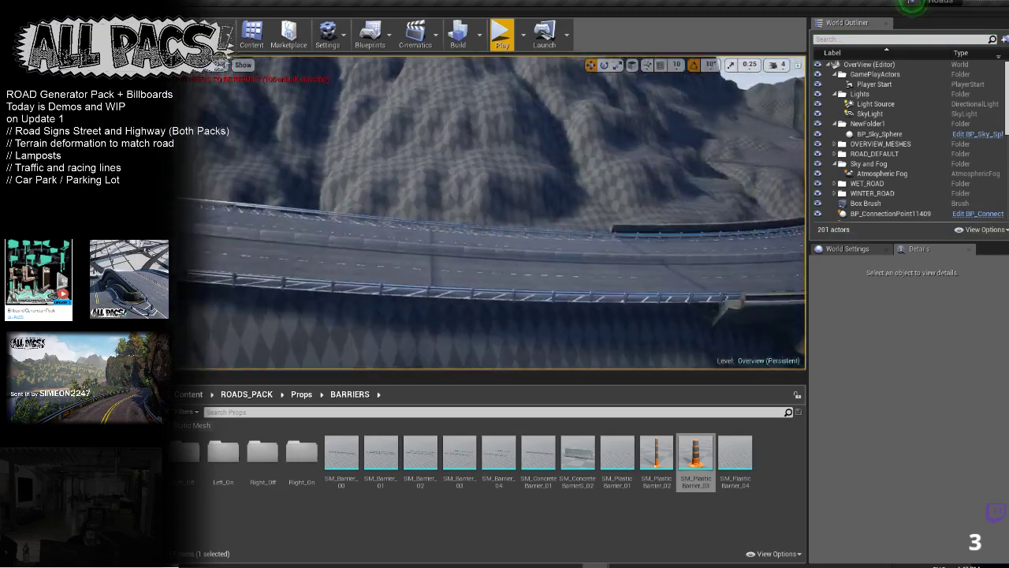
pyautogui.click(349, 247)
pyautogui.moveTo(349, 247); pyautogui.dragTo(387, 292, button='right')
pyautogui.press('f')
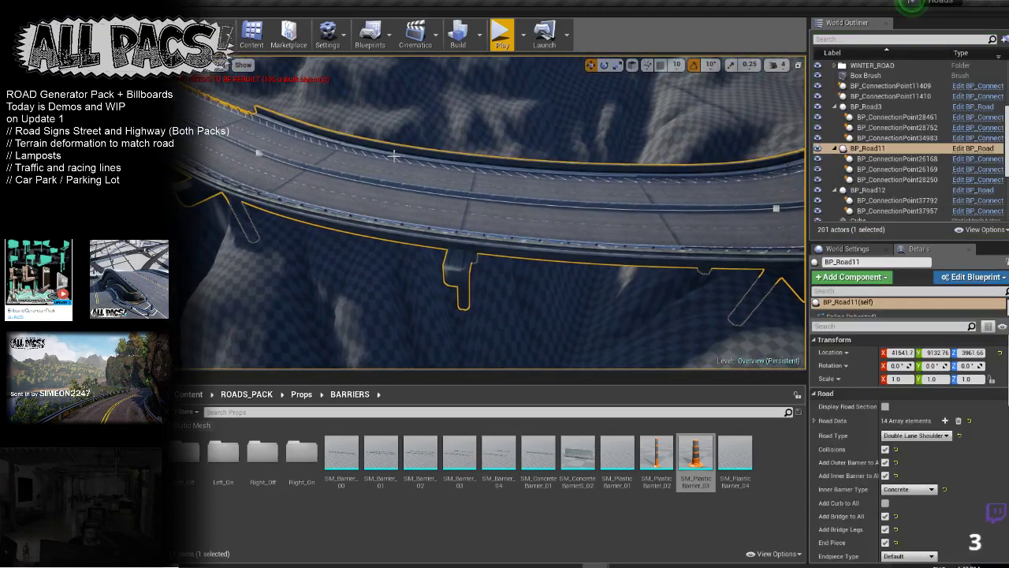
pyautogui.press('w')
pyautogui.moveTo(567, 158); pyautogui.dragTo(552, 175, button='right')
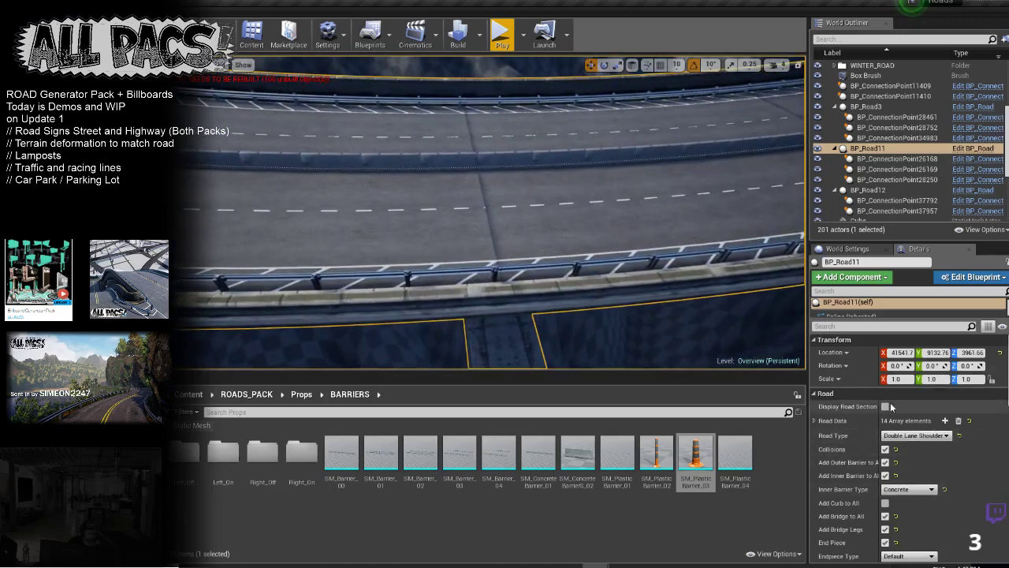
pyautogui.moveTo(554, 194); pyautogui.dragTo(529, 193, button='right')
pyautogui.press('w')
pyautogui.press('s')
pyautogui.moveTo(476, 256); pyautogui.dragTo(528, 273, button='right')
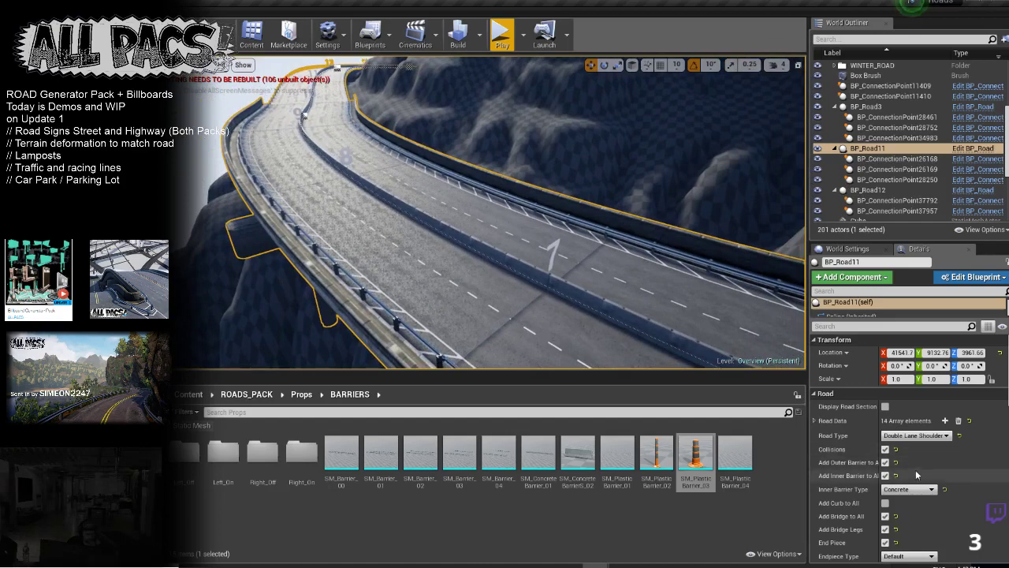
# Step: Expand BP_Road11's Road Data array and enable InnerBarrier on element 8
pyautogui.scroll(-8, 920, 465)
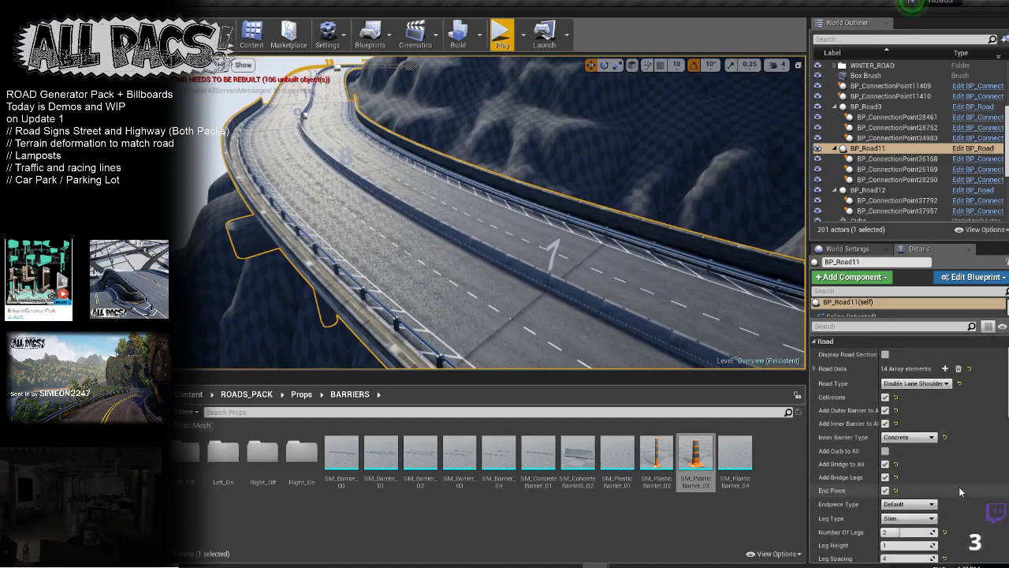
pyautogui.scroll(8, 935, 501)
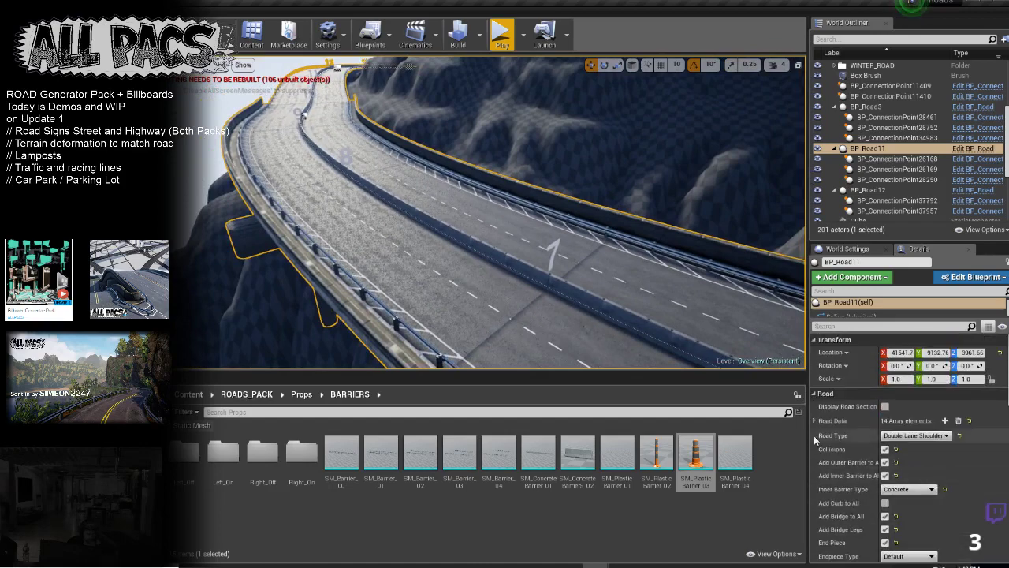
pyautogui.scroll(-3, 932, 449)
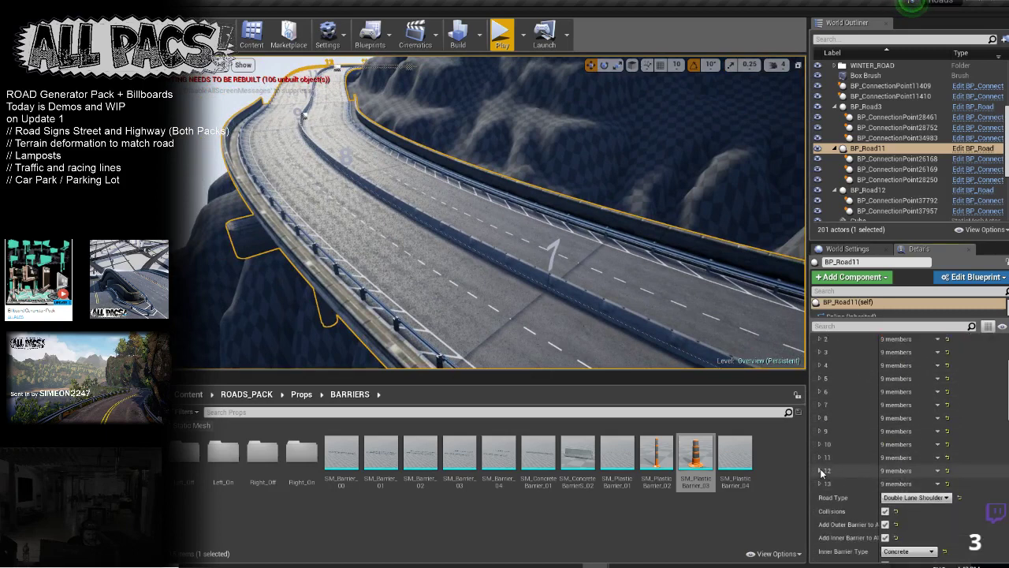
pyautogui.click(820, 471)
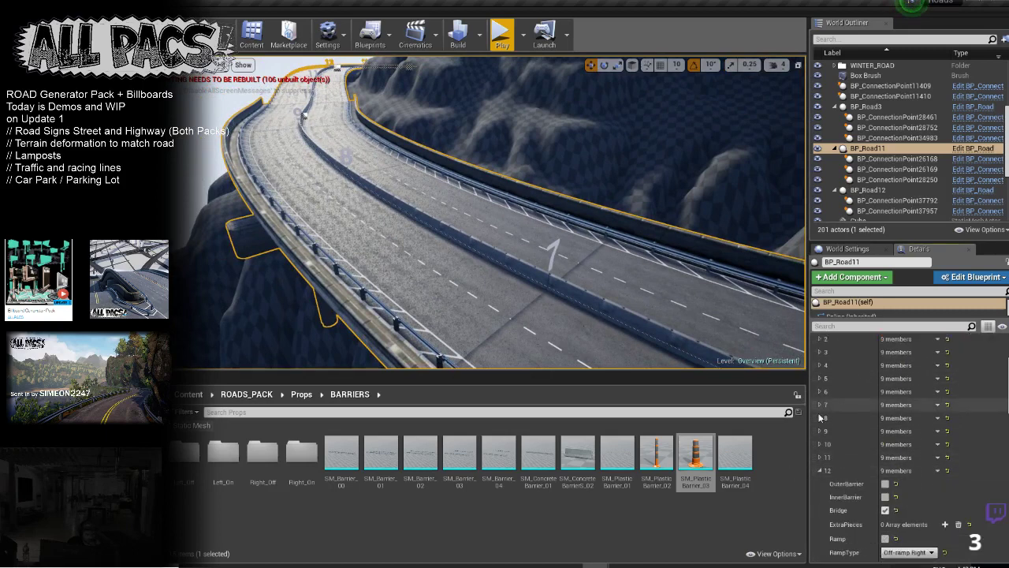
pyautogui.click(821, 417)
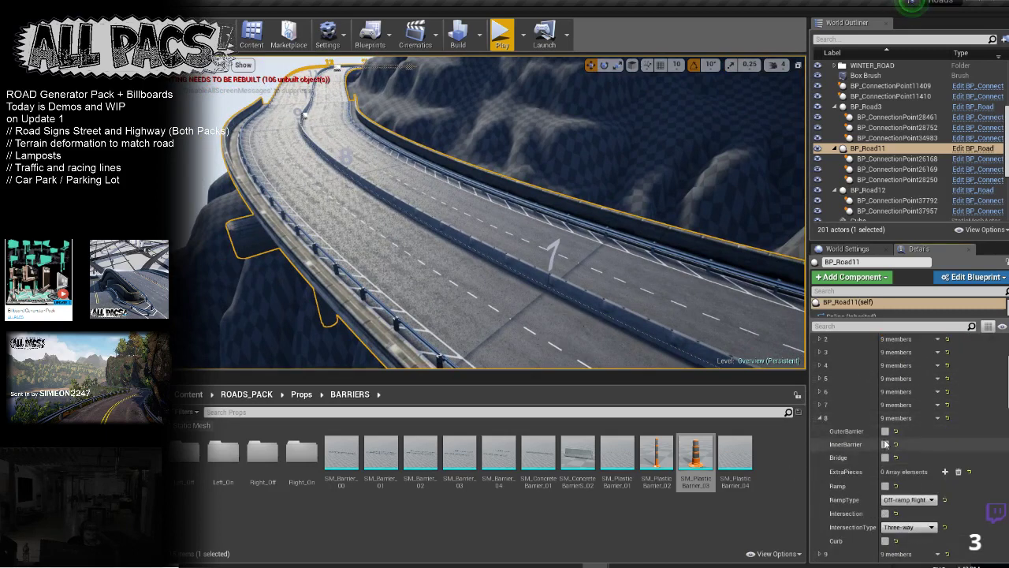
pyautogui.click(886, 445)
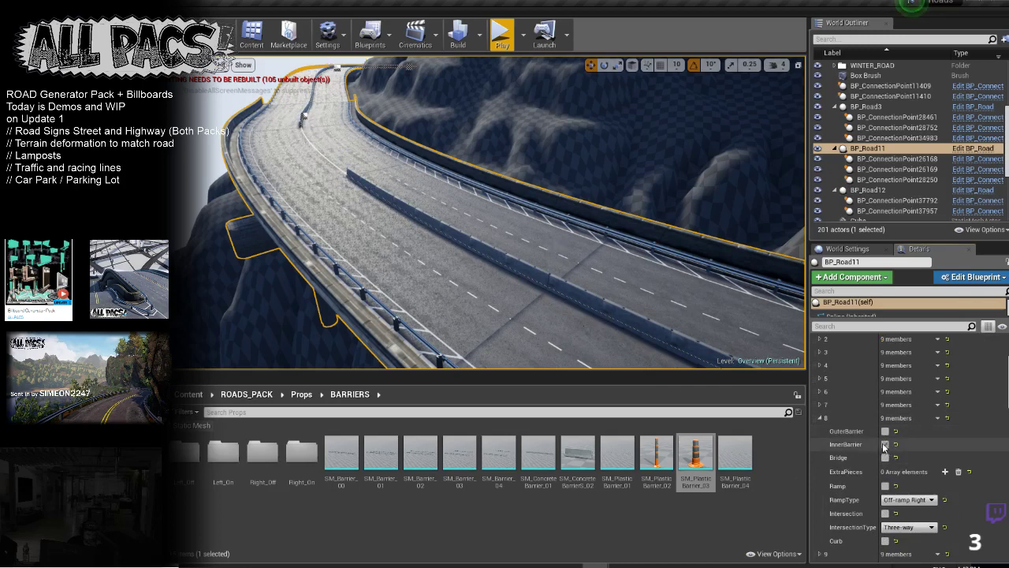
# Step: Enable InnerBarrier on Road Data element 7 and inspect that segment's centre line
pyautogui.click(821, 406)
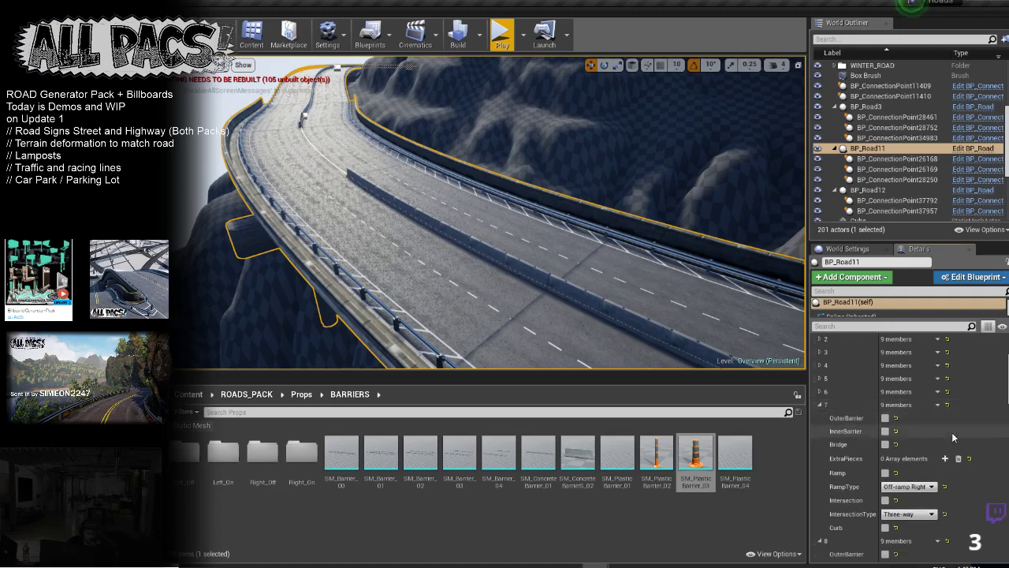
pyautogui.click(886, 432)
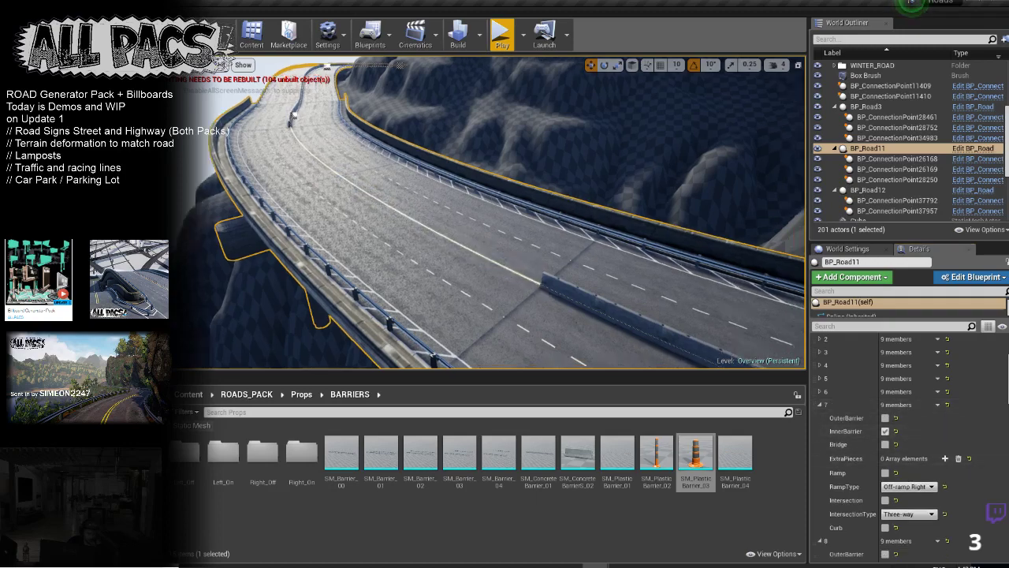
pyautogui.moveTo(677, 331); pyautogui.dragTo(583, 315, button='right')
pyautogui.moveTo(517, 280); pyautogui.dragTo(517, 280, button='right')
pyautogui.moveTo(439, 163); pyautogui.dragTo(439, 163, button='right')
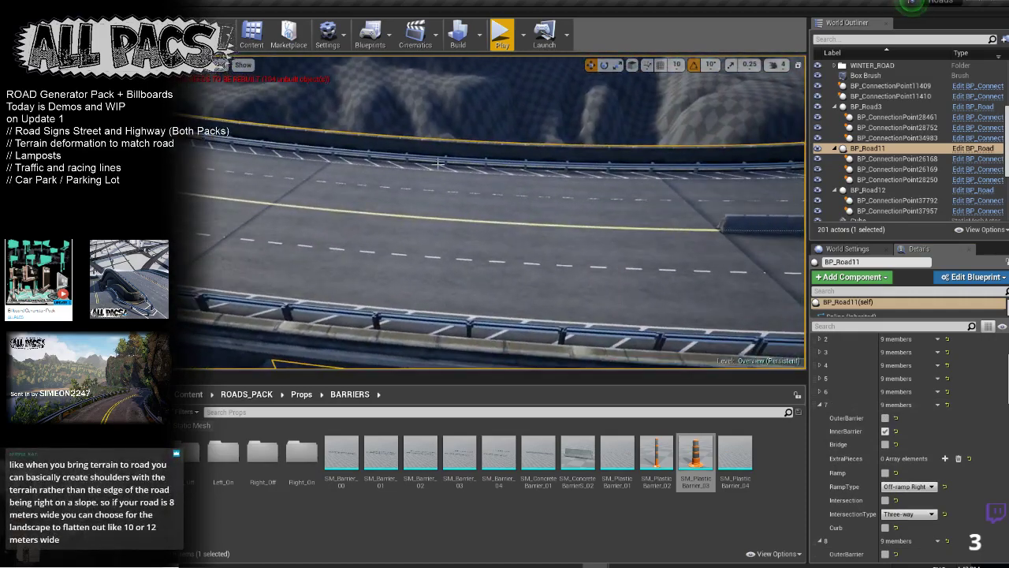
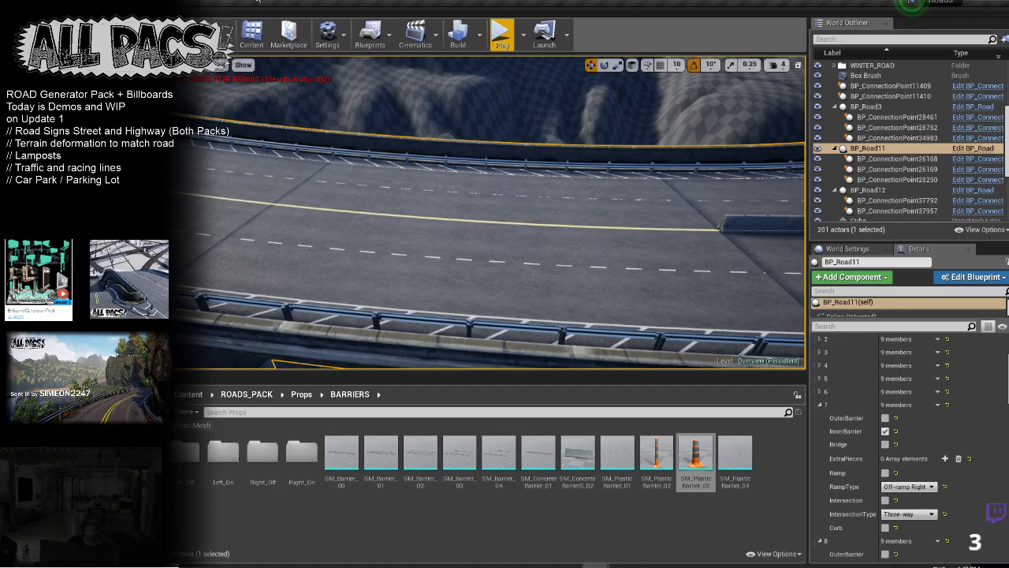
# Step: Select the curved BP_Road12 road beside the bridge and raise its landscape Deform Width to about 1008
pyautogui.moveTo(465, 164); pyautogui.dragTo(442, 162, button='right')
pyautogui.moveTo(451, 213)
pyautogui.mouseDown(button='right')
pyautogui.moveTo(504, 232)
pyautogui.moveTo(501, 284)
pyautogui.moveTo(450, 213)
pyautogui.mouseUp(button='right')
pyautogui.click(462, 236)
pyautogui.press('f')
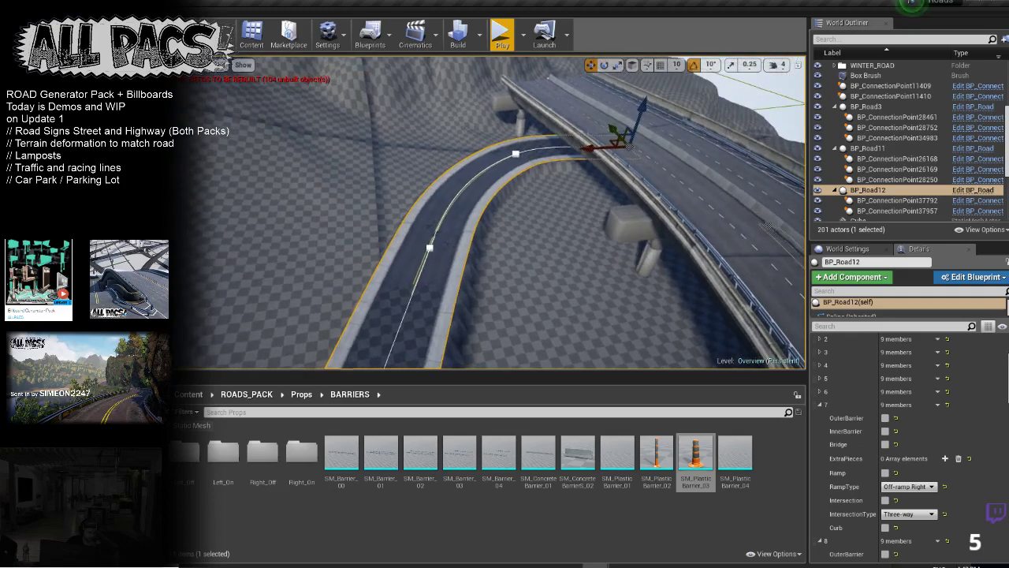
pyautogui.scroll(-10, 935, 461)
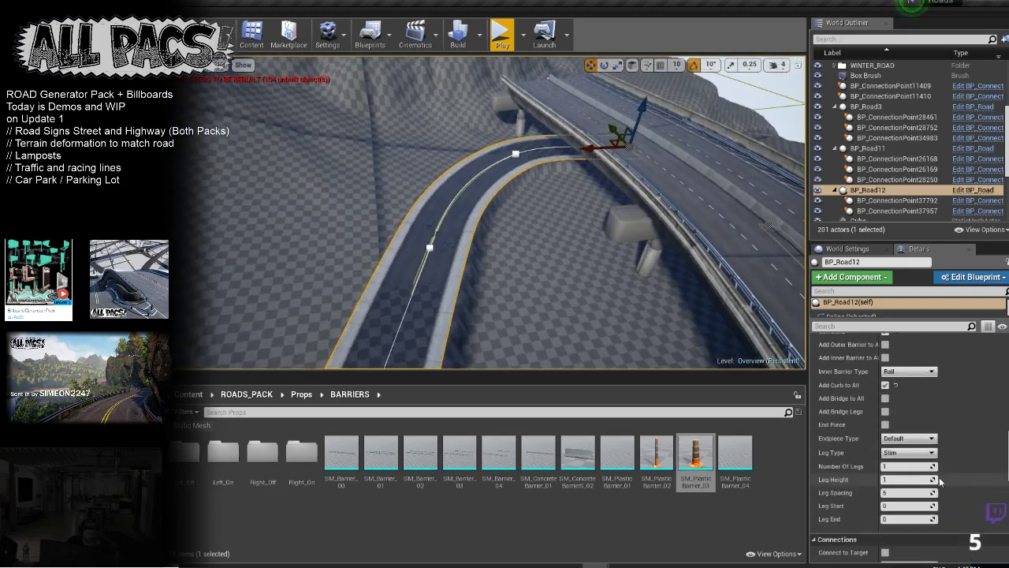
pyautogui.scroll(-8, 940, 472)
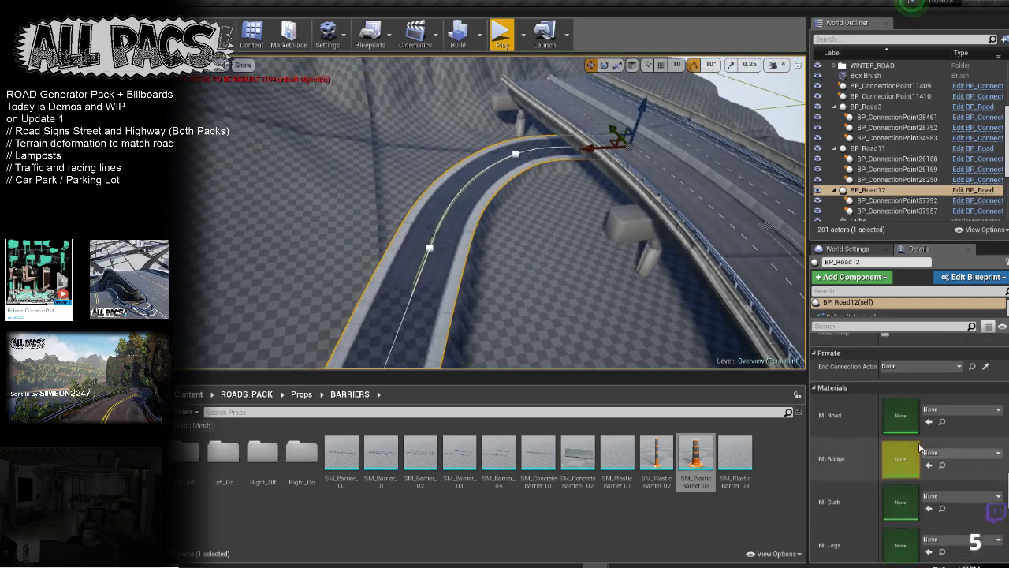
pyautogui.scroll(-2, 916, 440)
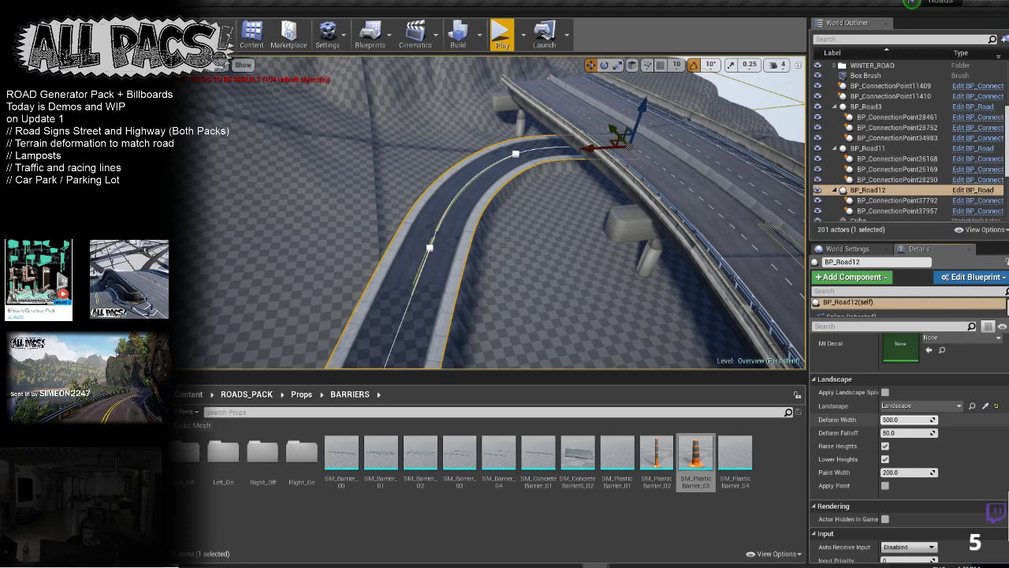
pyautogui.moveTo(934, 421)
pyautogui.mouseDown()
pyautogui.moveTo(970, 420)
pyautogui.moveTo(935, 421)
pyautogui.mouseUp()
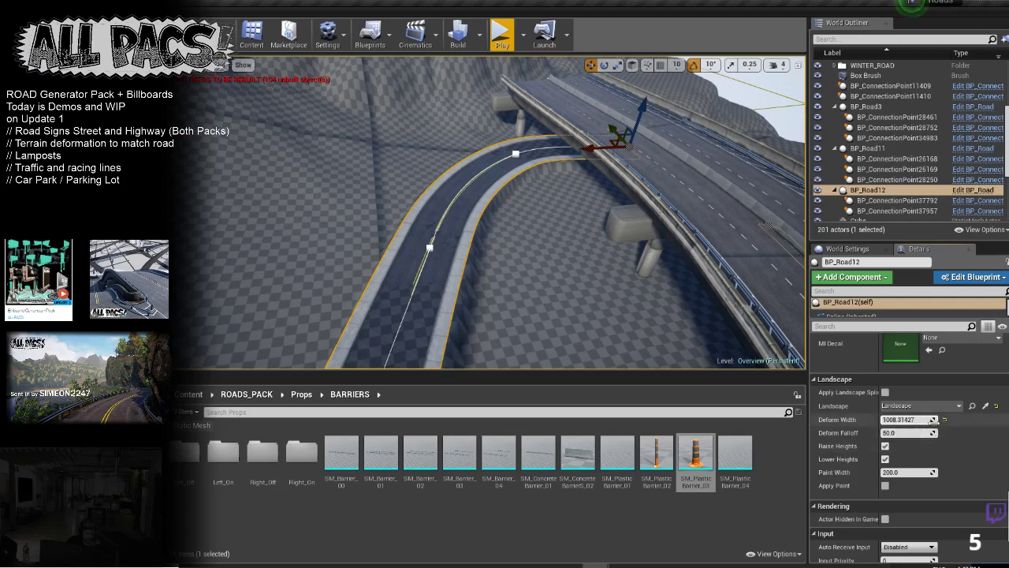
# Step: Collapse BP_Road12's Road Data array and set the landscape Deform Width to 600 and Deform Falloff to 650
pyautogui.scroll(10, 930, 431)
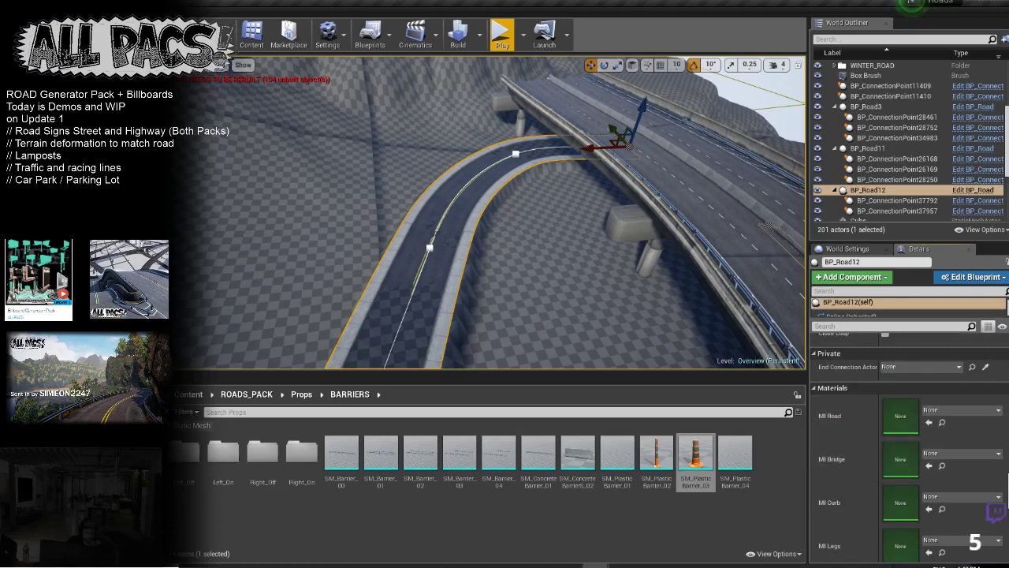
pyautogui.scroll(-5, 904, 483)
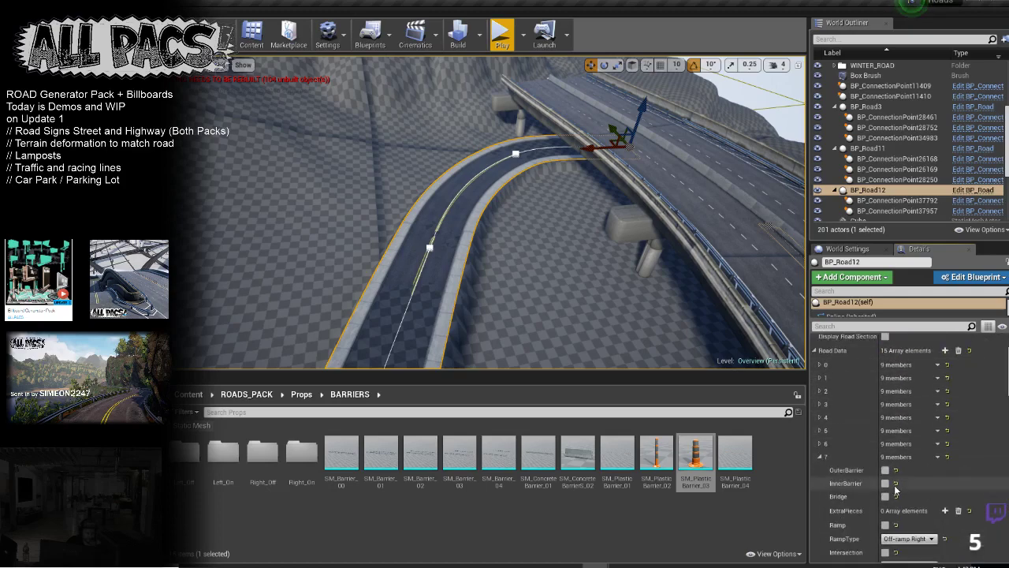
pyautogui.scroll(3, 859, 418)
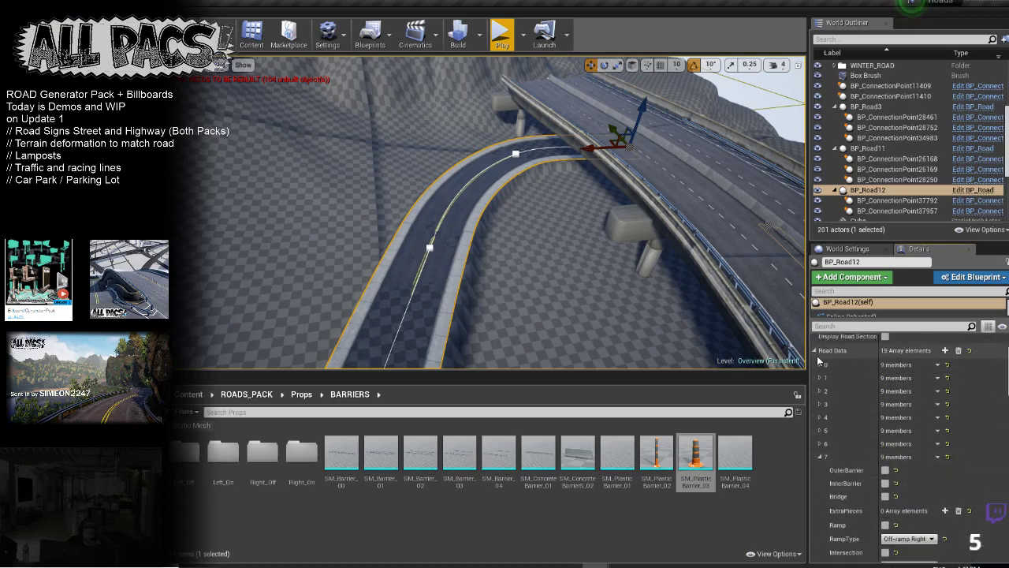
pyautogui.click(816, 352)
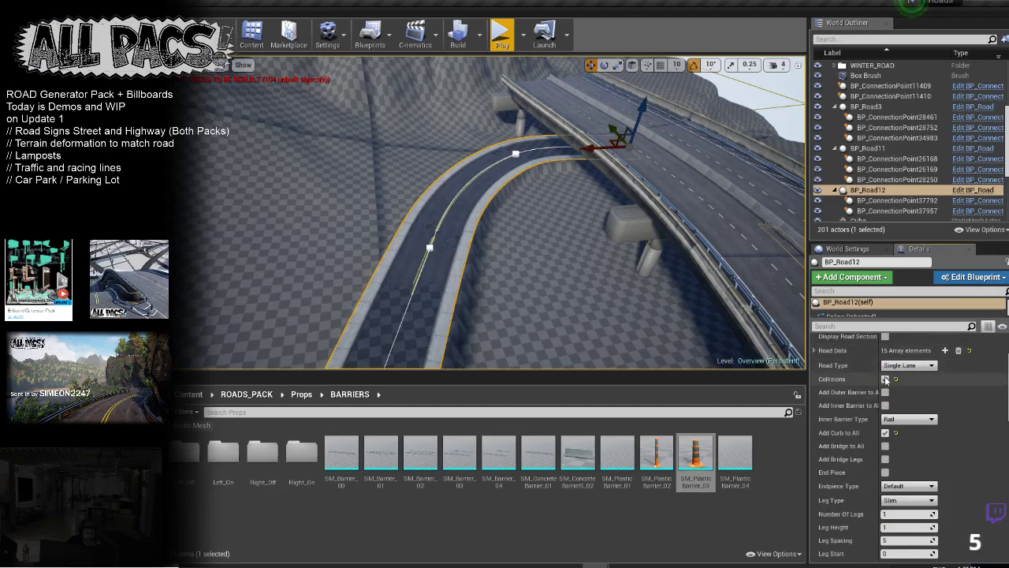
pyautogui.scroll(-10, 907, 442)
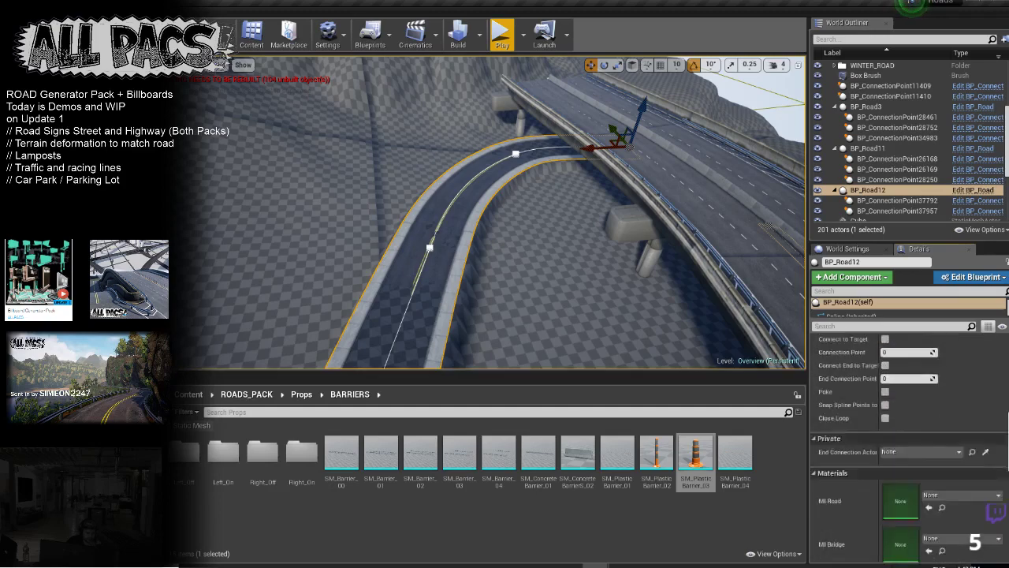
pyautogui.scroll(4, 906, 382)
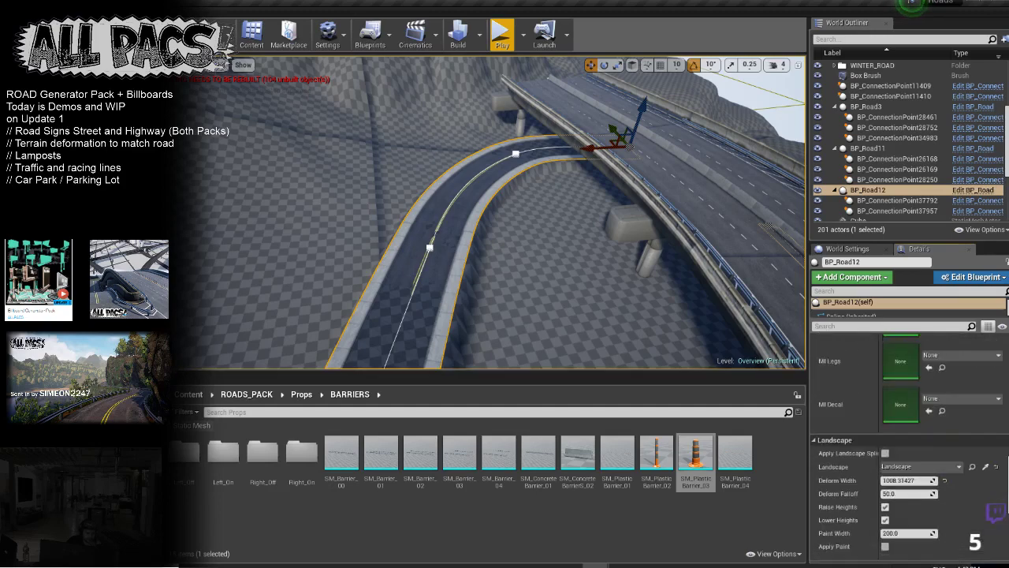
pyautogui.click(906, 382)
pyautogui.write('6')
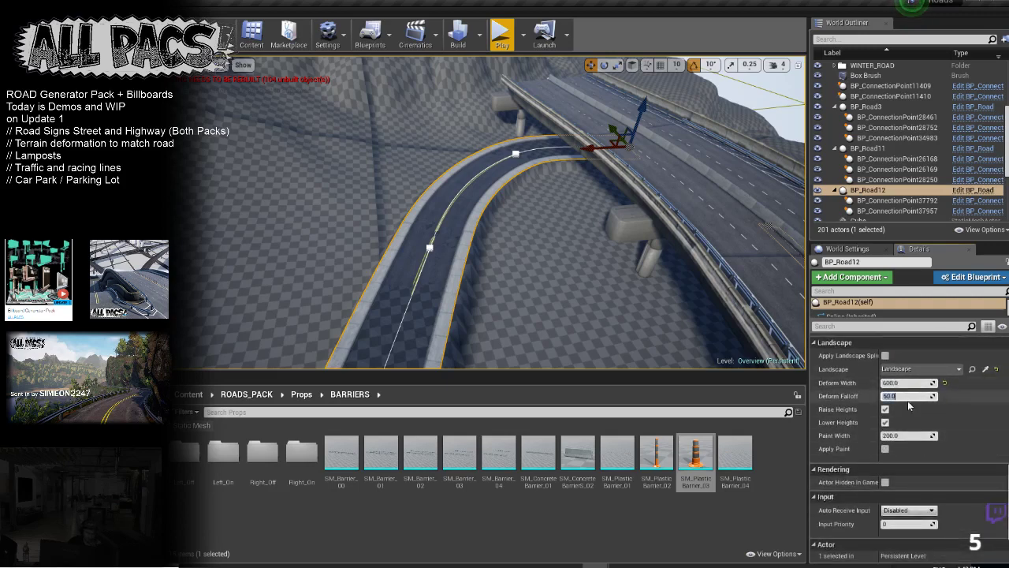
pyautogui.write('650')
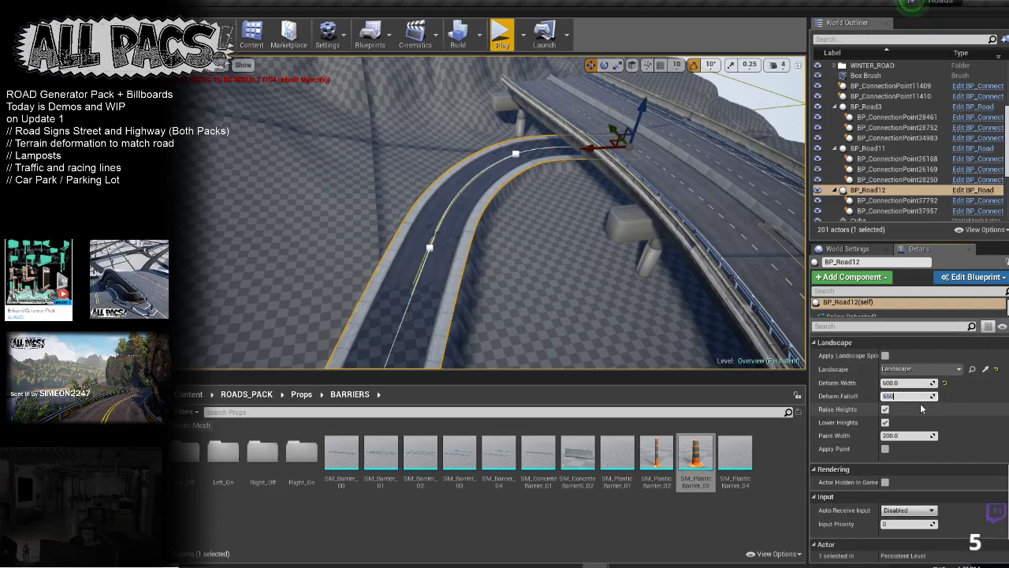
pyautogui.press('Return')
# Step: Apply the landscape spline deformation for BP_Road12, enable Apply Paint, and inspect the terrain along the road
pyautogui.moveTo(632, 262); pyautogui.dragTo(607, 231, button='right')
pyautogui.click(885, 357)
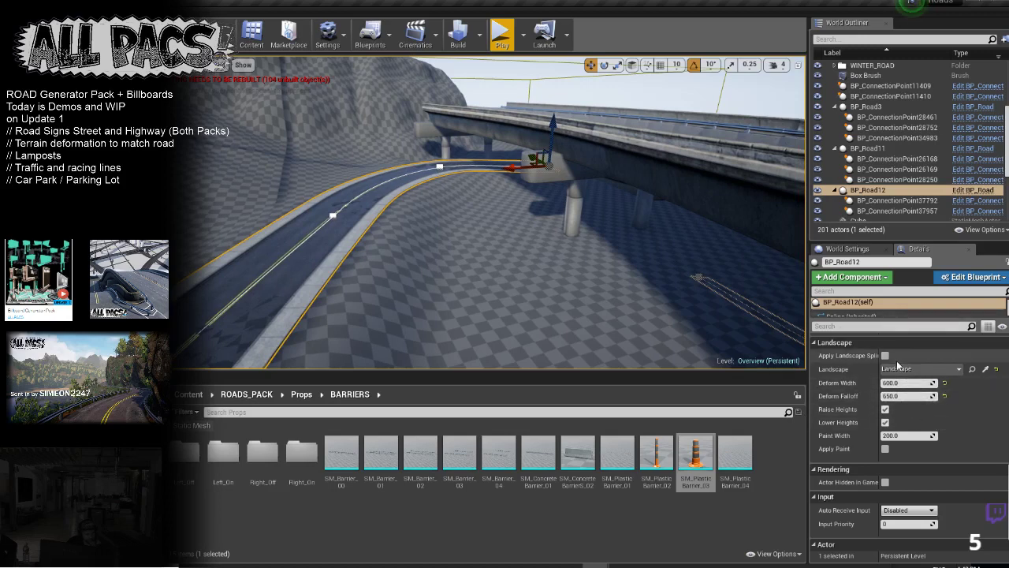
pyautogui.click(887, 449)
pyautogui.moveTo(631, 253); pyautogui.dragTo(536, 268, button='right')
pyautogui.moveTo(363, 252); pyautogui.dragTo(320, 221, button='right')
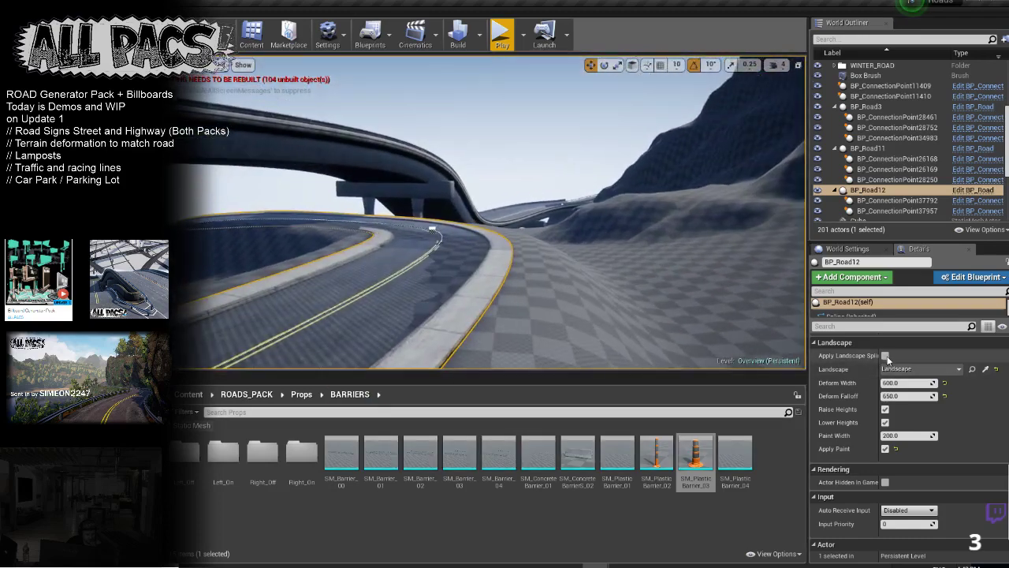
# Step: Extend BP_Road12 from its far end by duplicating the end spline point across and beyond the cliff
pyautogui.moveTo(679, 303); pyautogui.dragTo(687, 318, button='right')
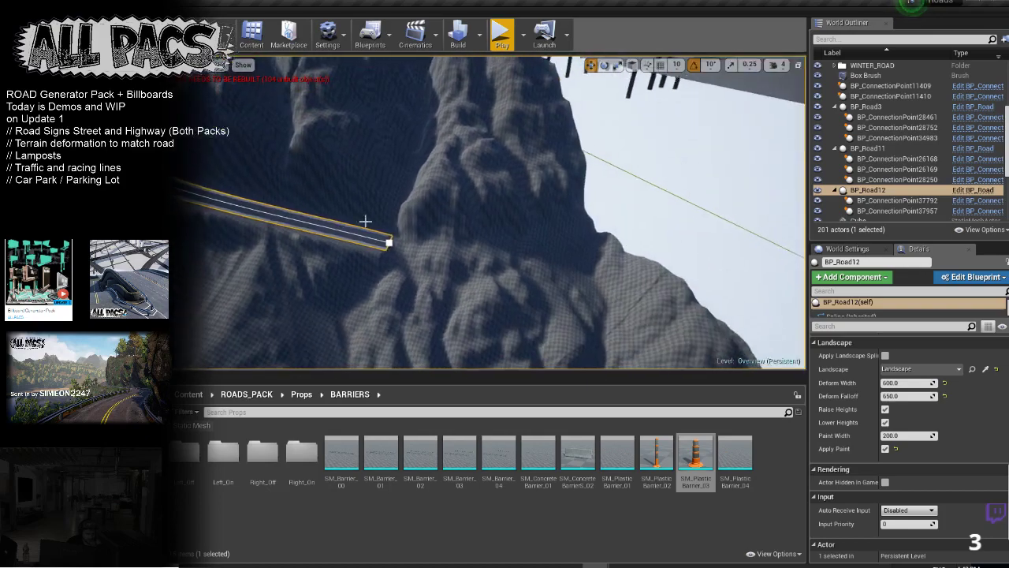
pyautogui.moveTo(379, 229); pyautogui.dragTo(436, 295, button='right')
pyautogui.keyDown('alt'); pyautogui.moveTo(369, 290); pyautogui.dragTo(517, 249); pyautogui.keyUp('alt')
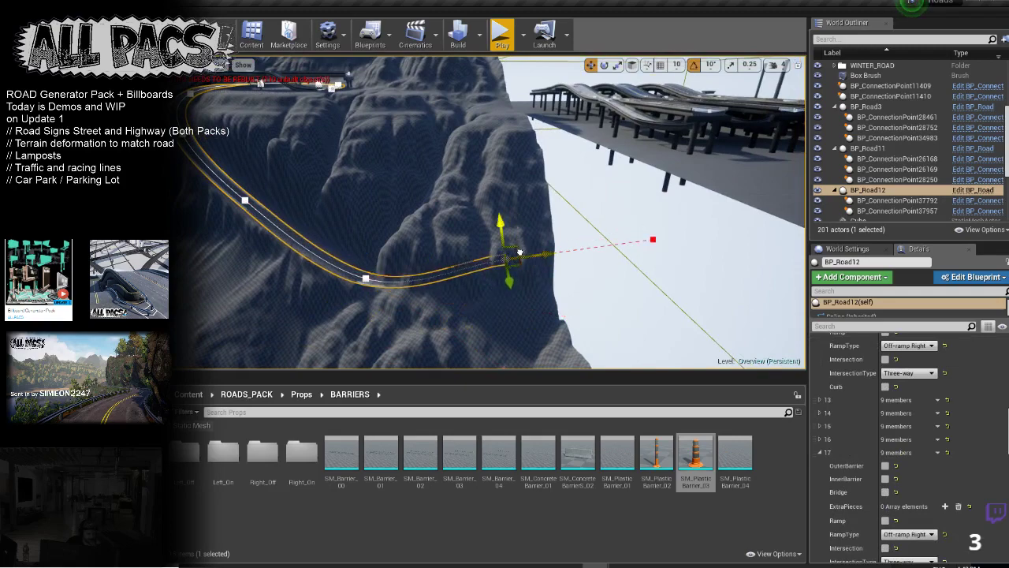
pyautogui.click(585, 193)
pyautogui.click(368, 282)
pyautogui.click(509, 260)
pyautogui.keyDown('alt'); pyautogui.moveTo(505, 248); pyautogui.dragTo(798, 155); pyautogui.keyUp('alt')
# Step: Apply the landscape spline to the extended BP_Road12, inspect the reshaped terrain, and deselect the road
pyautogui.scroll(-5, 931, 485)
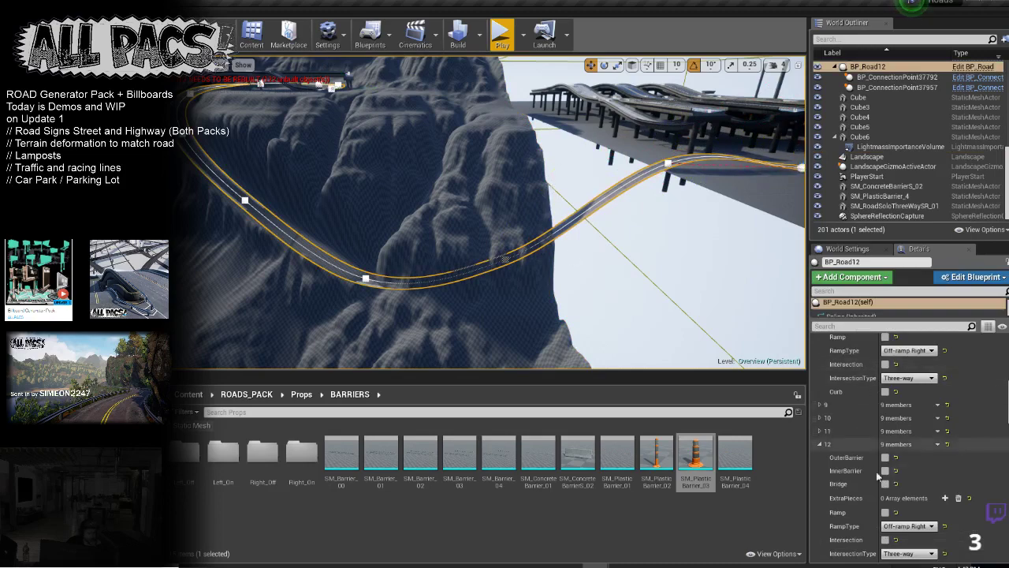
pyautogui.scroll(-10, 930, 484)
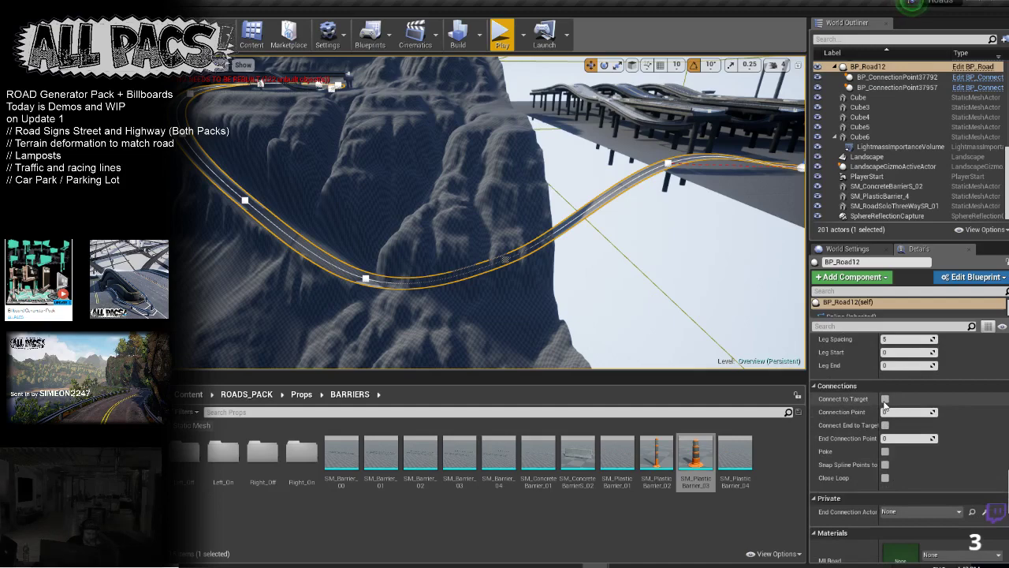
pyautogui.scroll(-7, 885, 402)
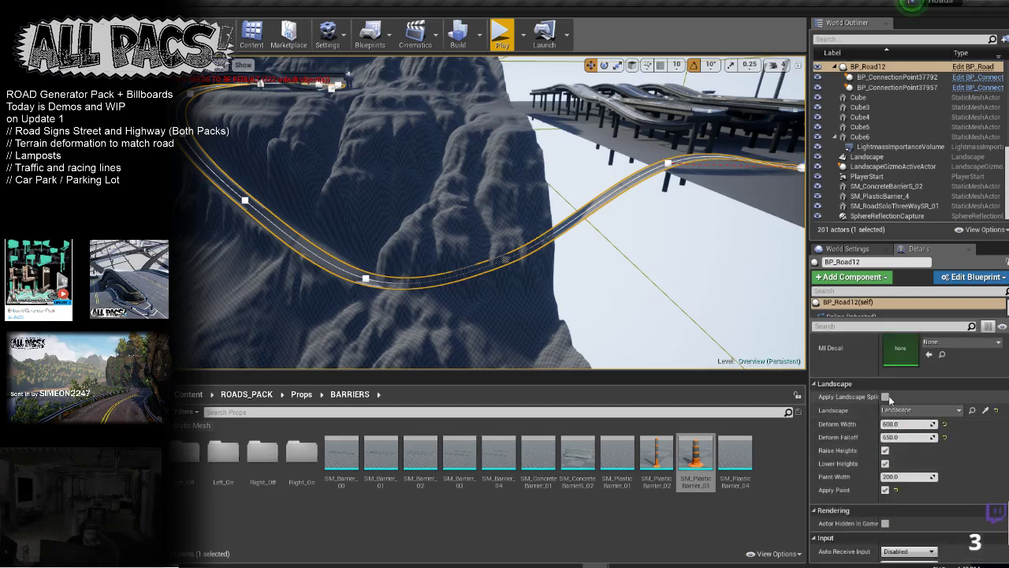
pyautogui.click(888, 398)
pyautogui.moveTo(563, 232); pyautogui.dragTo(580, 280, button='right')
pyautogui.moveTo(481, 229); pyautogui.dragTo(496, 245, button='right')
pyautogui.press('Escape')
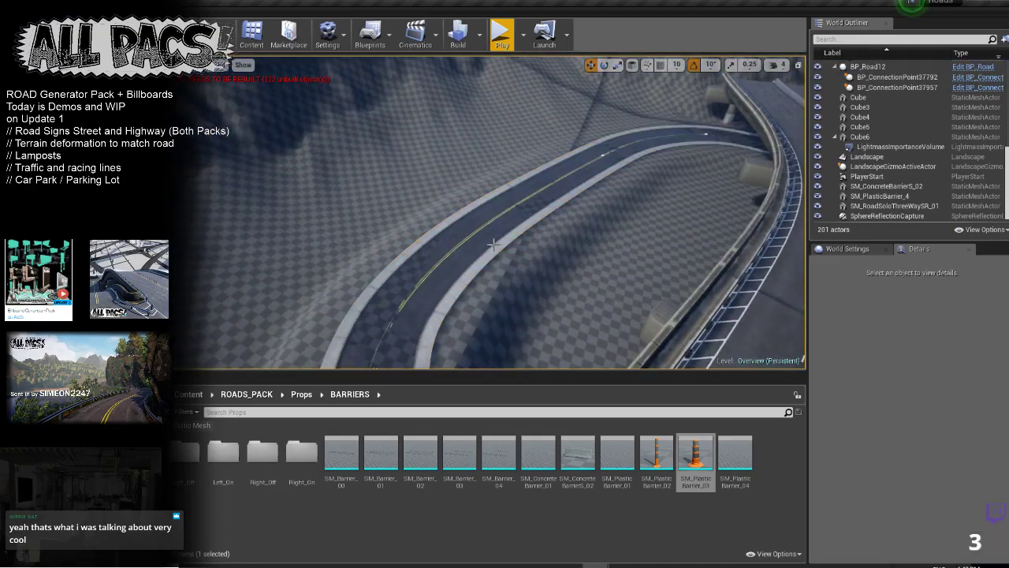
# Step: View the bridge's central barrier and enlarge the viewport by shrinking the content browser
pyautogui.moveTo(605, 228); pyautogui.dragTo(623, 239, button='right')
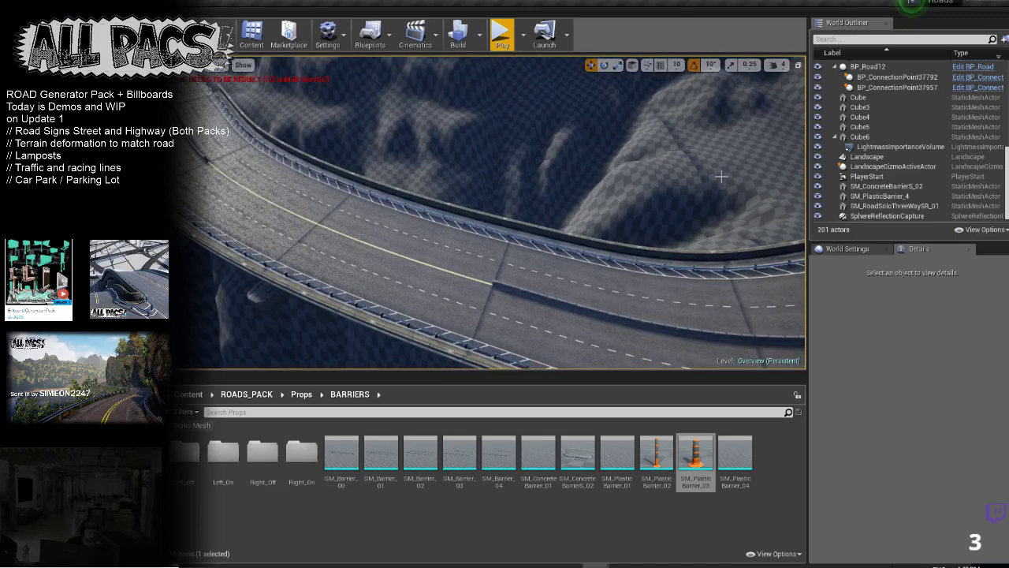
pyautogui.moveTo(628, 271); pyautogui.dragTo(678, 276, button='right')
pyautogui.moveTo(463, 379); pyautogui.dragTo(466, 452)
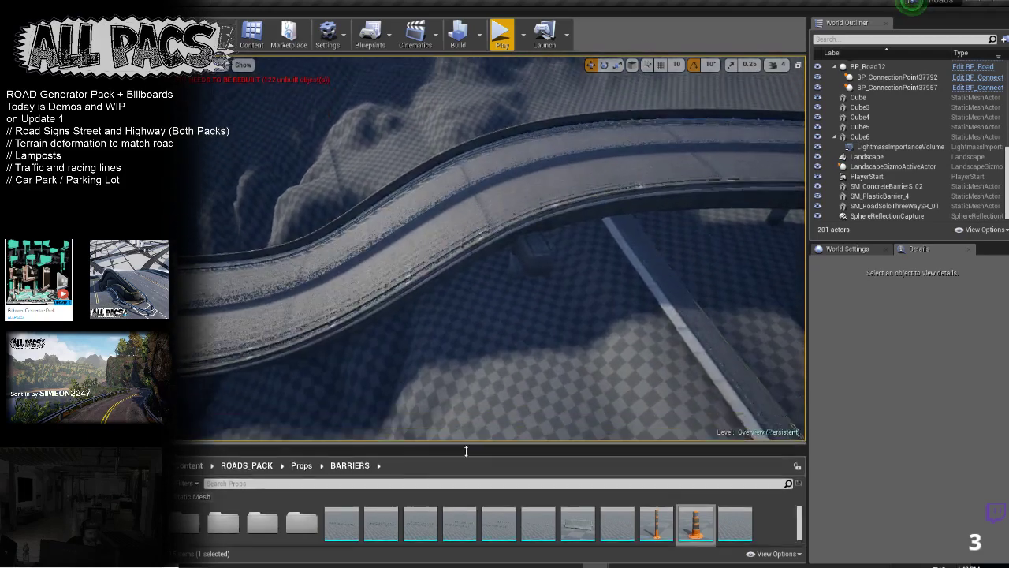
# Step: Select the spline point at BP_Road11's open end and nudge it slightly along the road's direction
pyautogui.moveTo(491, 268); pyautogui.dragTo(588, 246, button='right')
pyautogui.moveTo(525, 276); pyautogui.dragTo(525, 276, button='right')
pyautogui.click(250, 196)
pyautogui.moveTo(250, 196); pyautogui.dragTo(204, 207, button='right')
pyautogui.click(226, 208)
pyautogui.moveTo(368, 277); pyautogui.dragTo(369, 277, button='right')
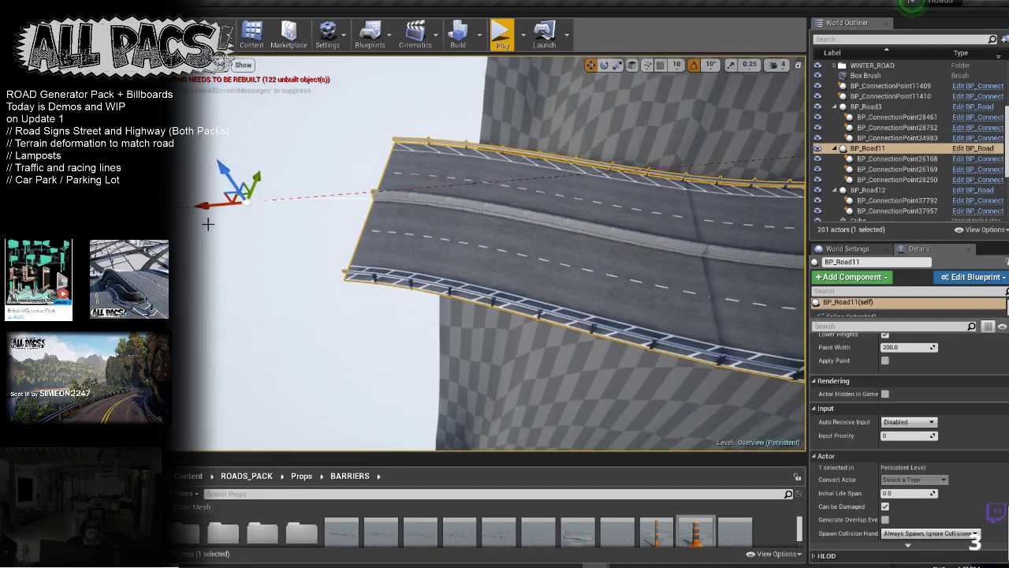
pyautogui.moveTo(204, 205)
pyautogui.mouseDown()
pyautogui.moveTo(227, 189)
pyautogui.moveTo(310, 177)
pyautogui.moveTo(328, 199)
pyautogui.moveTo(405, 223)
pyautogui.moveTo(204, 224)
pyautogui.mouseUp()
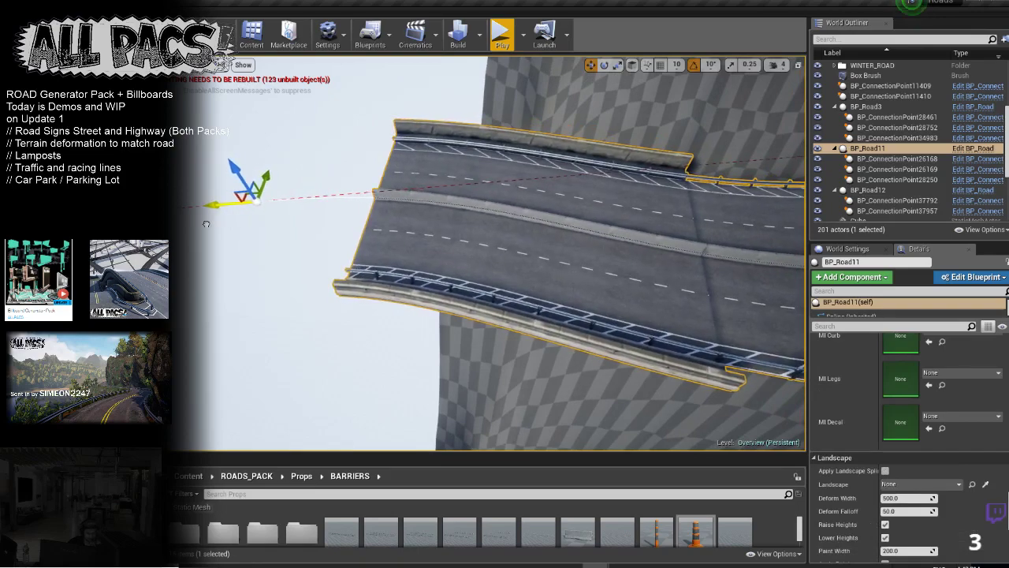
# Step: Try toggling the Ramp option on BP_Road11's Road Data element 13
pyautogui.moveTo(507, 181); pyautogui.dragTo(516, 179, button='right')
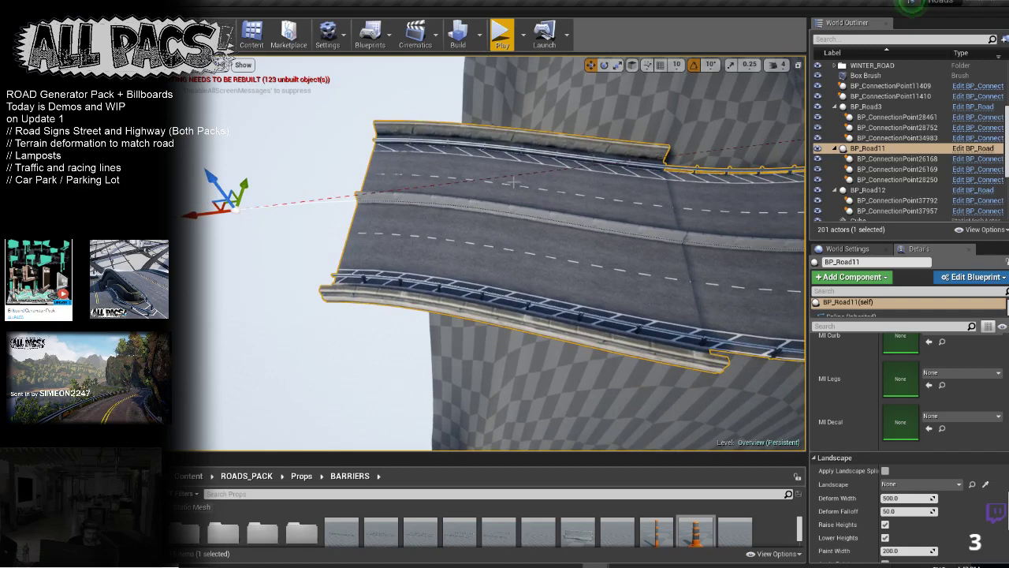
pyautogui.scroll(-5, 953, 501)
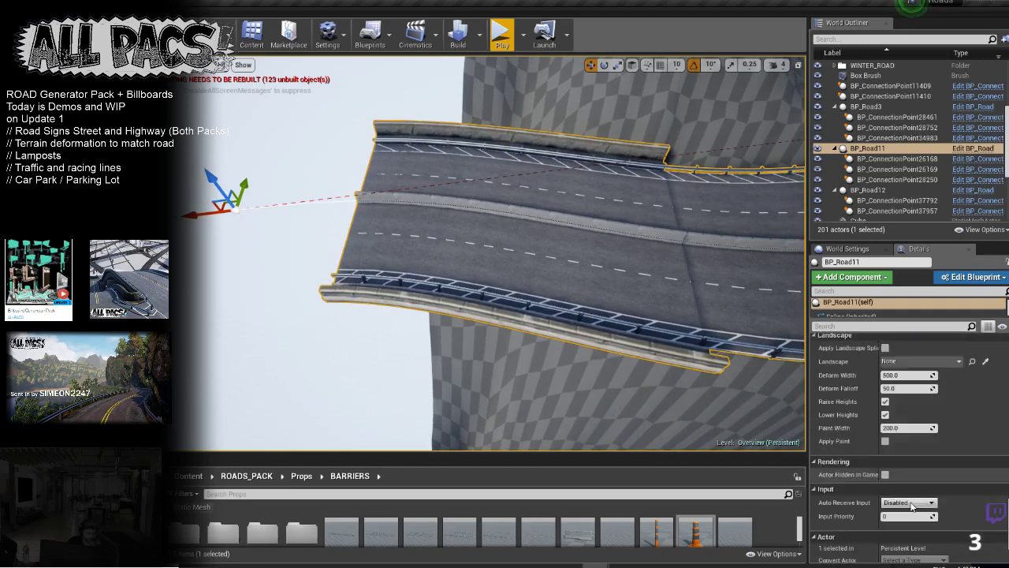
pyautogui.scroll(10, 931, 457)
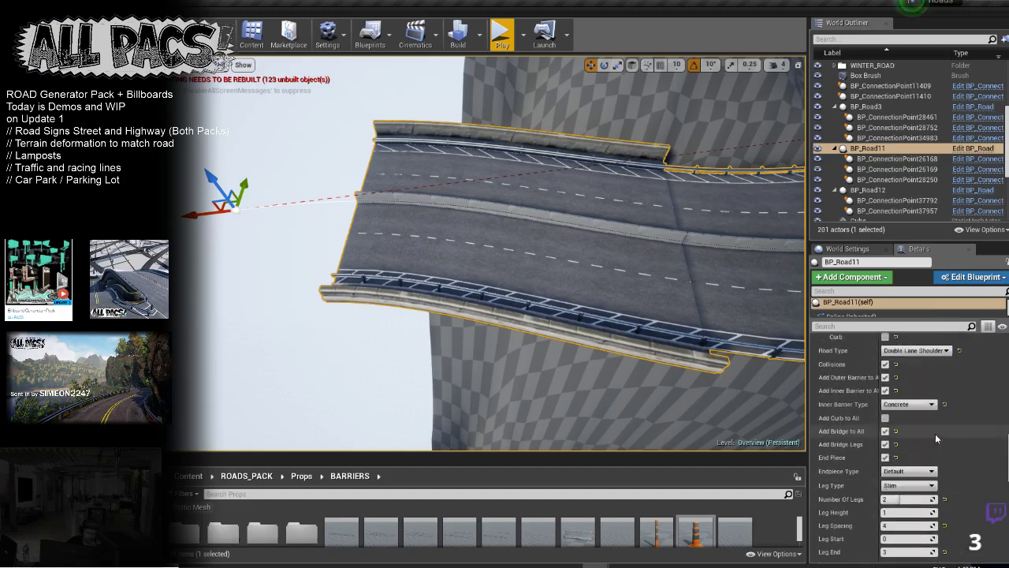
pyautogui.scroll(4, 896, 419)
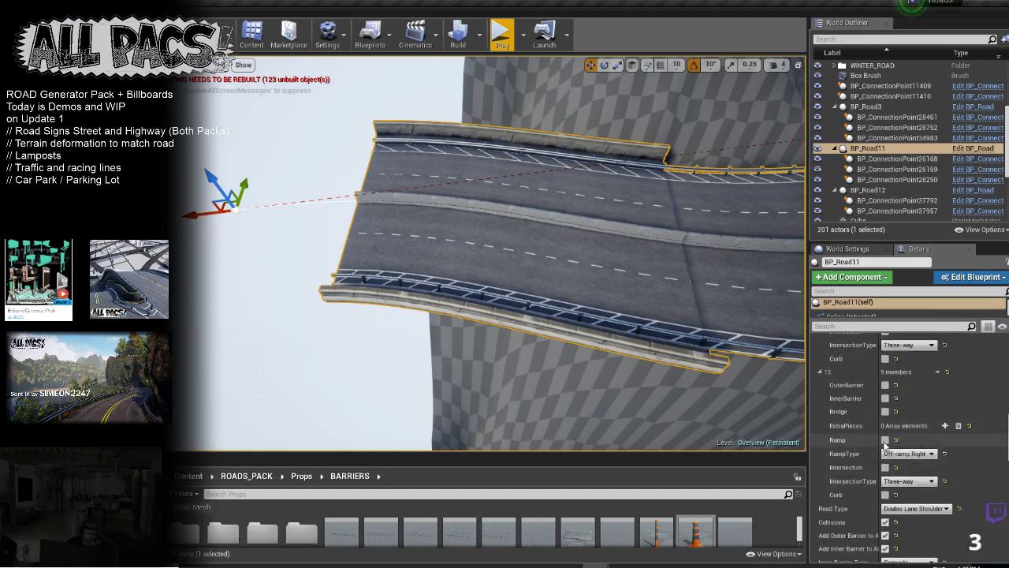
pyautogui.click(884, 443)
pyautogui.click(884, 443)
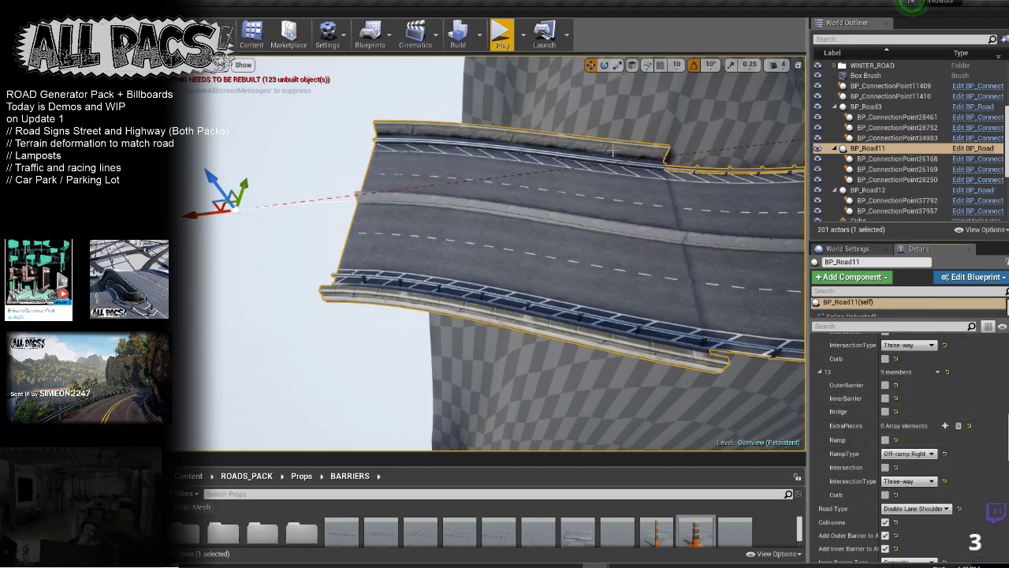
# Step: Set the bridge Leg Height of BP_Road11 to 5 and check its supports and deck
pyautogui.press('Escape')
pyautogui.moveTo(546, 206); pyautogui.dragTo(588, 272, button='right')
pyautogui.moveTo(585, 225); pyautogui.dragTo(544, 203, button='right')
pyautogui.click(542, 201)
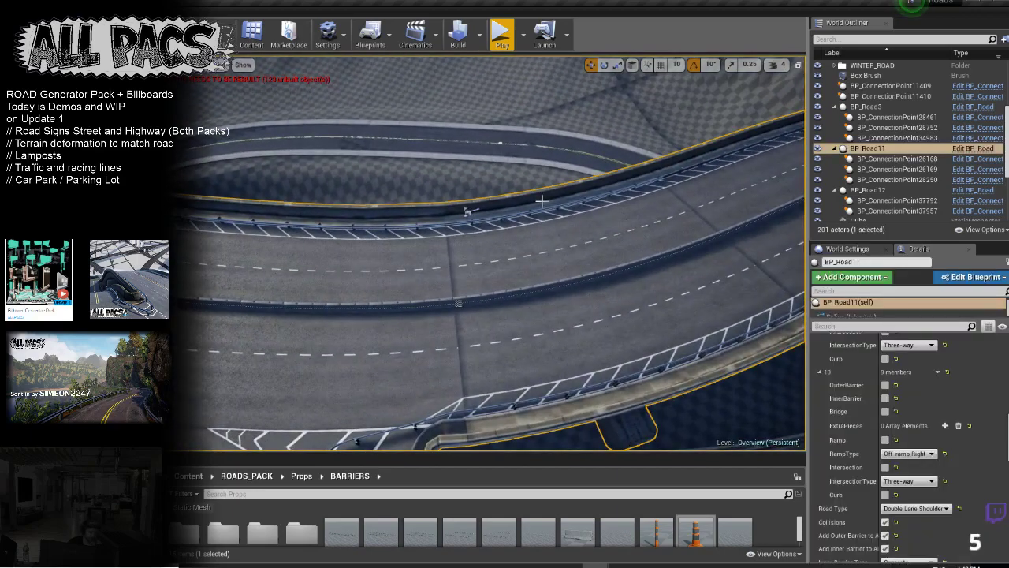
pyautogui.moveTo(552, 245); pyautogui.dragTo(509, 201, button='right')
pyautogui.moveTo(483, 401); pyautogui.dragTo(547, 215, button='right')
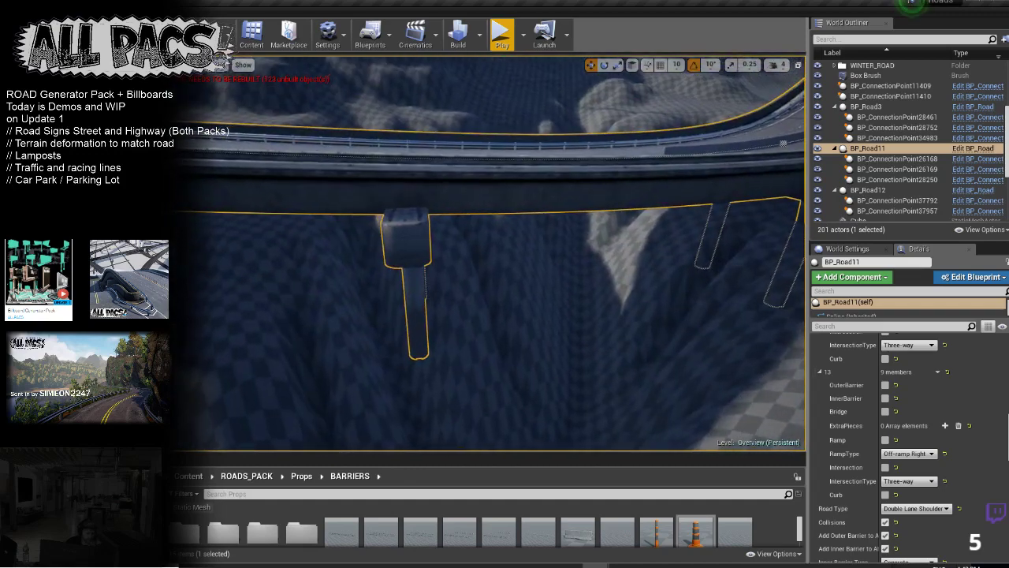
pyautogui.scroll(-5, 938, 479)
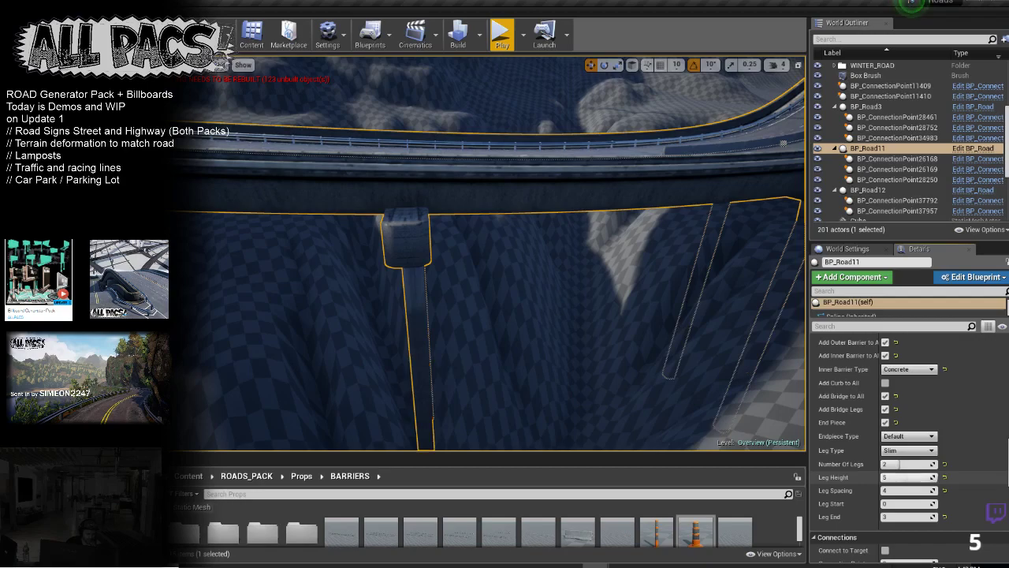
pyautogui.moveTo(552, 276); pyautogui.dragTo(497, 324, button='right')
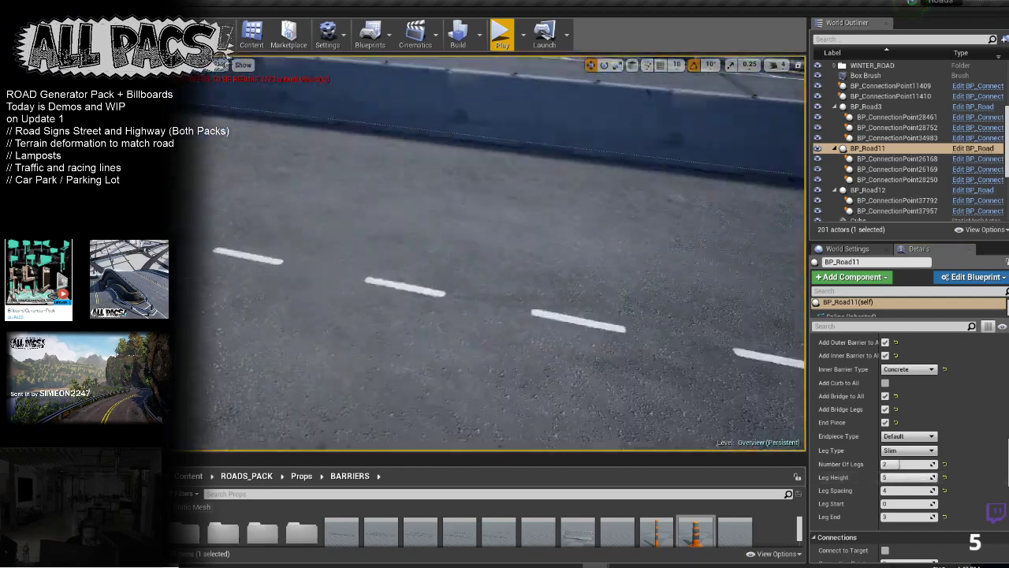
pyautogui.moveTo(489, 252); pyautogui.dragTo(453, 280, button='right')
pyautogui.moveTo(340, 207); pyautogui.dragTo(446, 210, button='right')
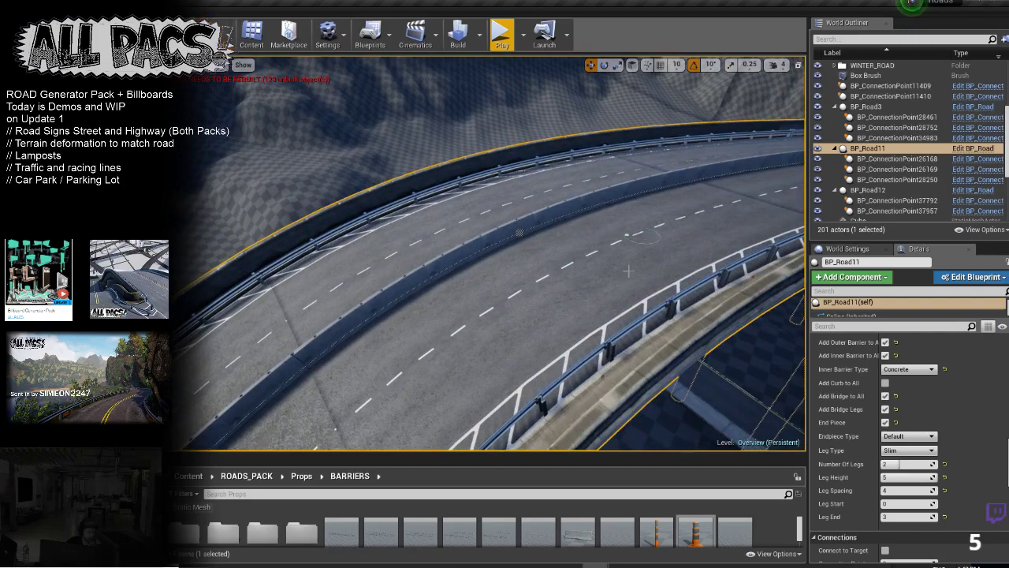
# Step: Examine the curbed road with yellow centre lines, the highway junction and the bridge deck's central concrete barrier up close
pyautogui.moveTo(482, 304); pyautogui.dragTo(576, 315, button='right')
pyautogui.moveTo(422, 394); pyautogui.dragTo(447, 190, button='right')
pyautogui.moveTo(460, 108); pyautogui.dragTo(394, 220, button='right')
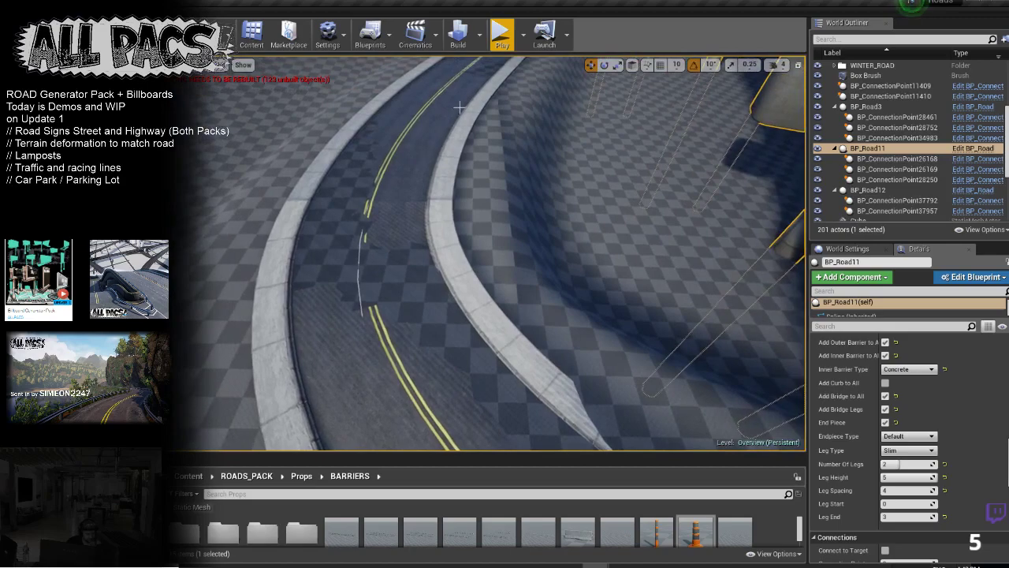
pyautogui.moveTo(281, 208)
pyautogui.mouseDown(button='right')
pyautogui.moveTo(594, 126)
pyautogui.moveTo(274, 197)
pyautogui.mouseUp(button='right')
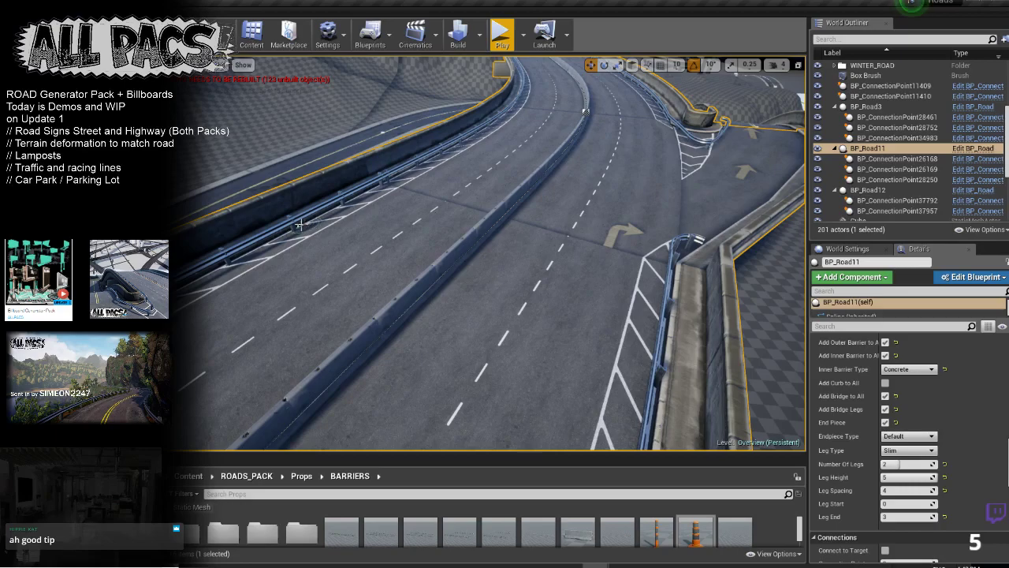
pyautogui.moveTo(582, 255); pyautogui.dragTo(276, 260, button='right')
pyautogui.moveTo(322, 73); pyautogui.dragTo(388, 67, button='right')
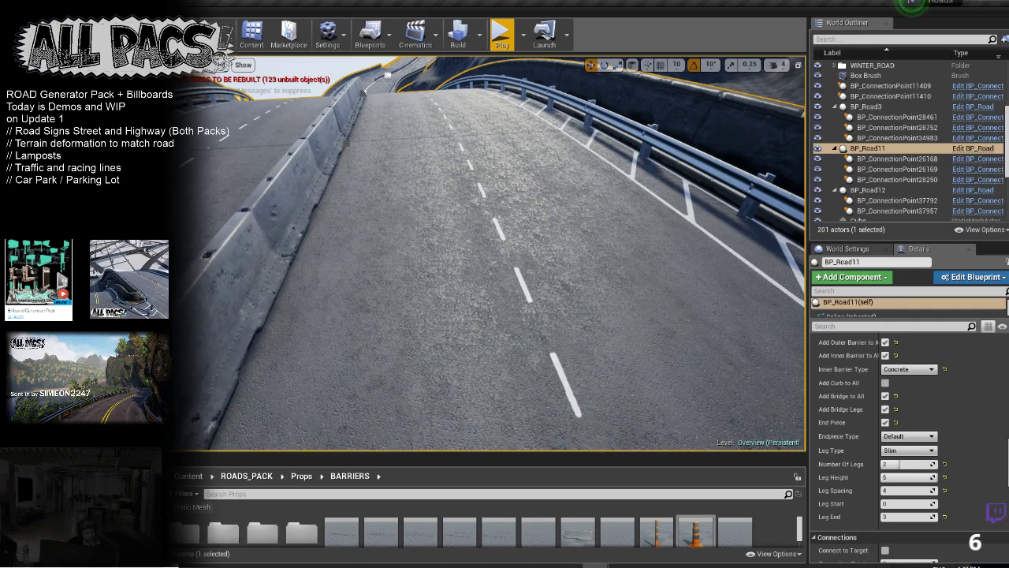
pyautogui.moveTo(496, 187); pyautogui.dragTo(387, 284, button='right')
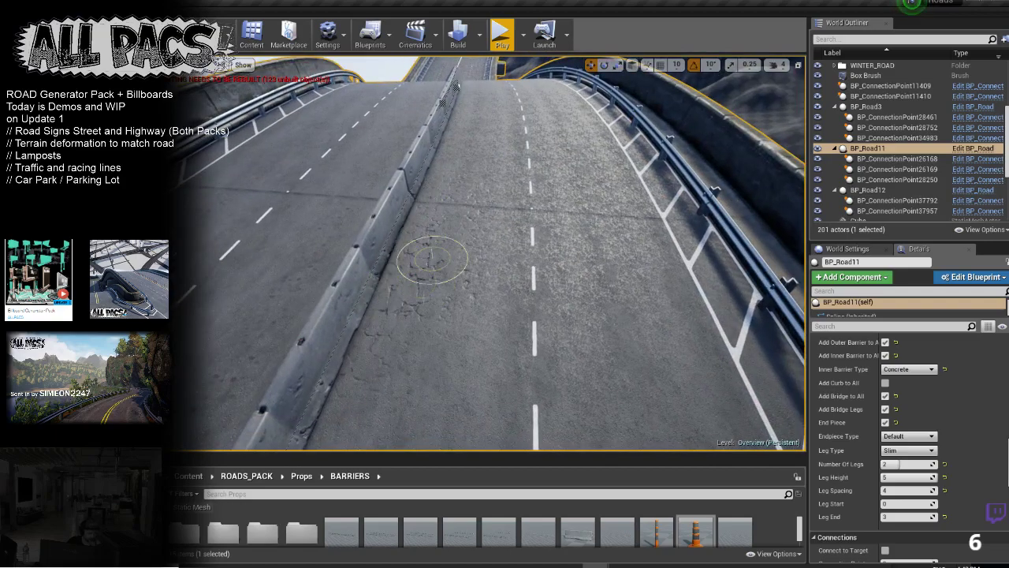
# Step: Vertex-paint cracks onto the bridge deck's hatched shoulder beside the outer guardrail
pyautogui.moveTo(432, 246)
pyautogui.mouseDown(button='right')
pyautogui.moveTo(427, 286)
pyautogui.moveTo(489, 260)
pyautogui.moveTo(521, 267)
pyautogui.moveTo(474, 252)
pyautogui.moveTo(514, 249)
pyautogui.mouseUp(button='right')
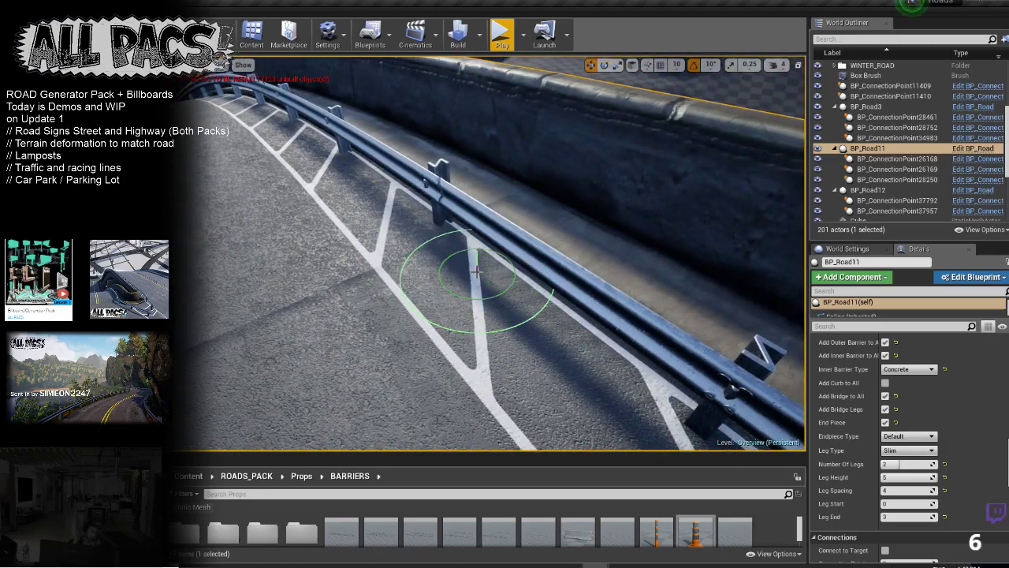
pyautogui.moveTo(481, 214)
pyautogui.mouseDown(button='right')
pyautogui.moveTo(528, 189)
pyautogui.moveTo(576, 186)
pyautogui.mouseUp(button='right')
pyautogui.moveTo(469, 210); pyautogui.dragTo(461, 226, button='right')
pyautogui.moveTo(468, 282); pyautogui.dragTo(580, 320, button='right')
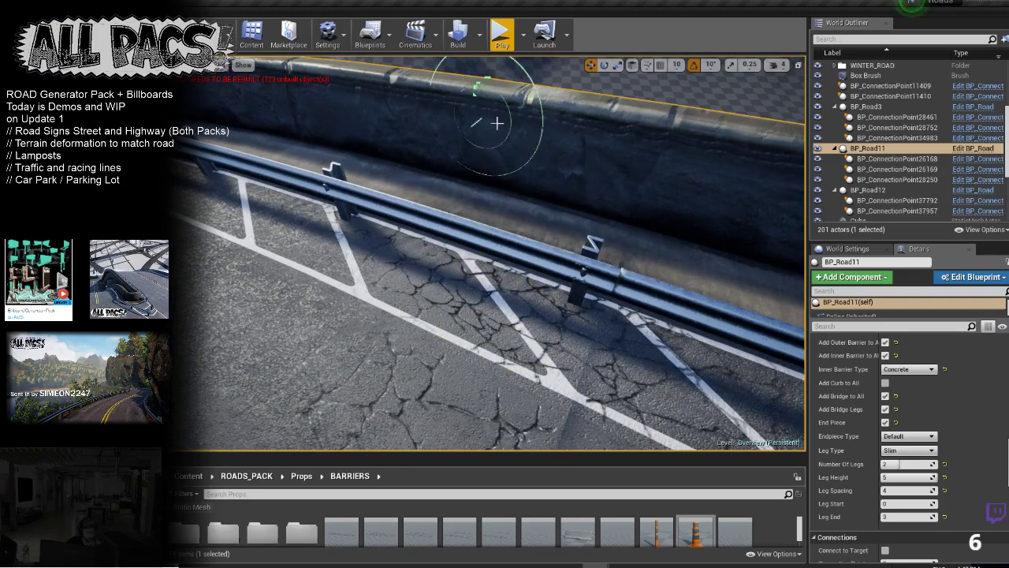
pyautogui.moveTo(440, 151); pyautogui.dragTo(449, 87, button='right')
pyautogui.moveTo(539, 214)
pyautogui.mouseDown(button='right')
pyautogui.moveTo(547, 196)
pyautogui.moveTo(491, 134)
pyautogui.mouseUp(button='right')
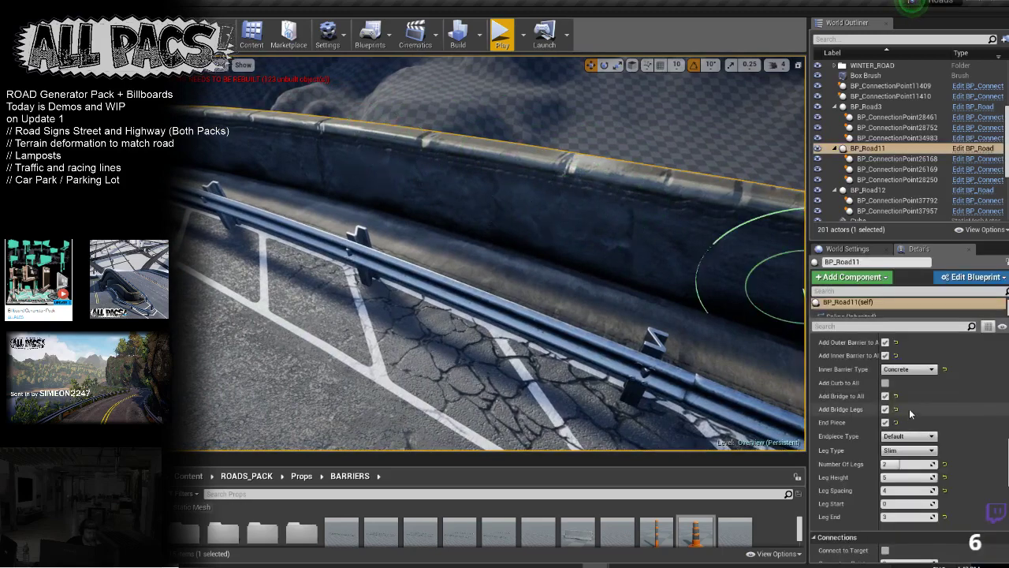
# Step: Collapse the Road Data array of BP_Road11 and show its Collisions setting
pyautogui.scroll(-8, 906, 411)
pyautogui.scroll(10, 962, 409)
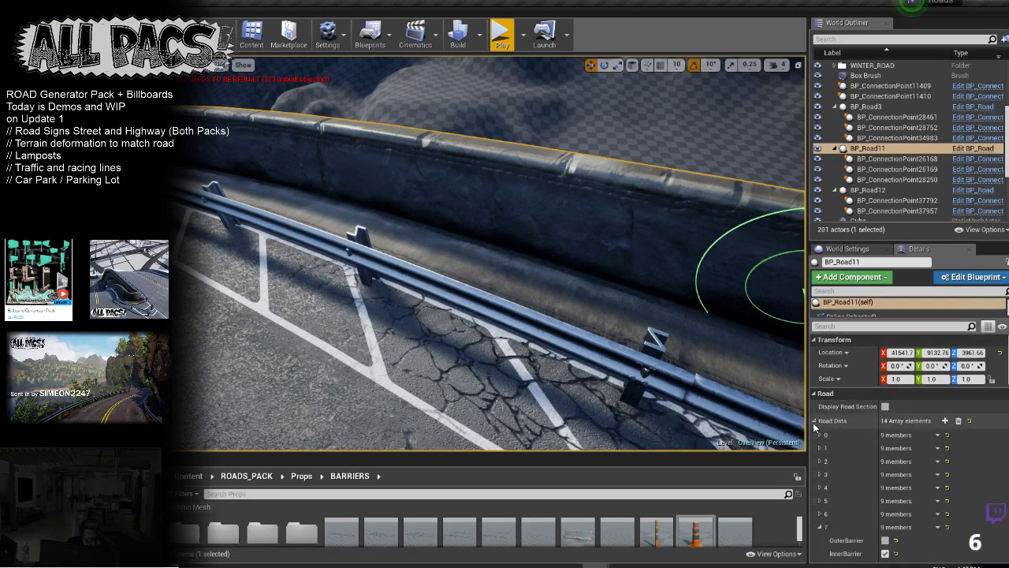
pyautogui.click(815, 422)
pyautogui.click(885, 450)
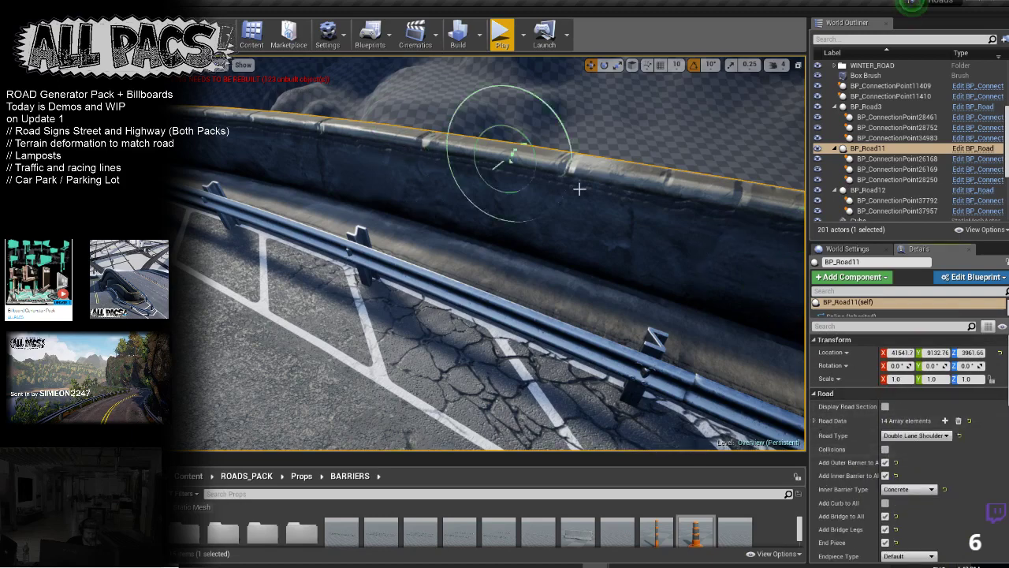
# Step: Vertex-paint dark weathering along the bridge's outer concrete wall and inspect the wall
pyautogui.moveTo(554, 214); pyautogui.dragTo(563, 181, button='right')
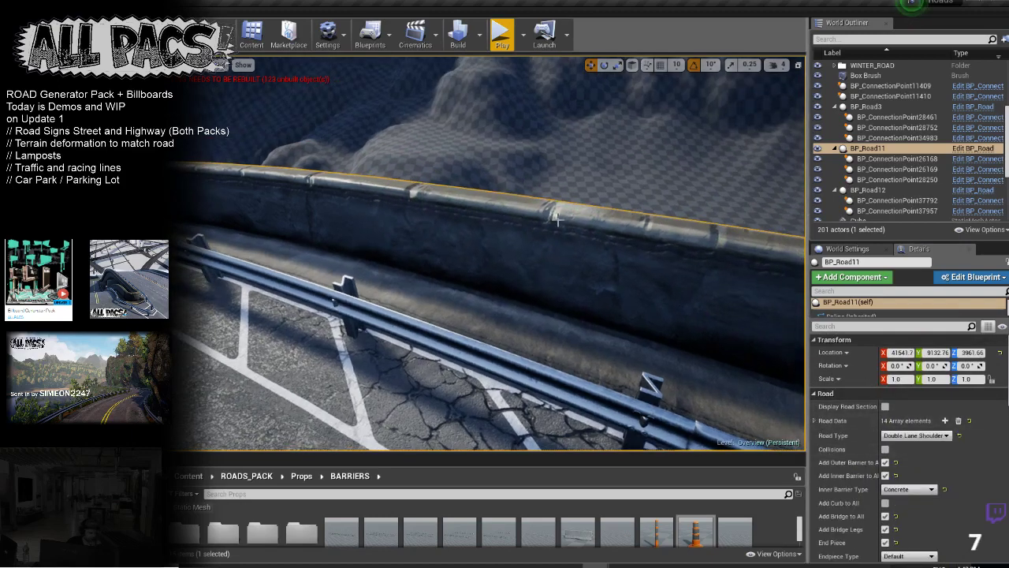
pyautogui.moveTo(587, 225); pyautogui.dragTo(272, 172)
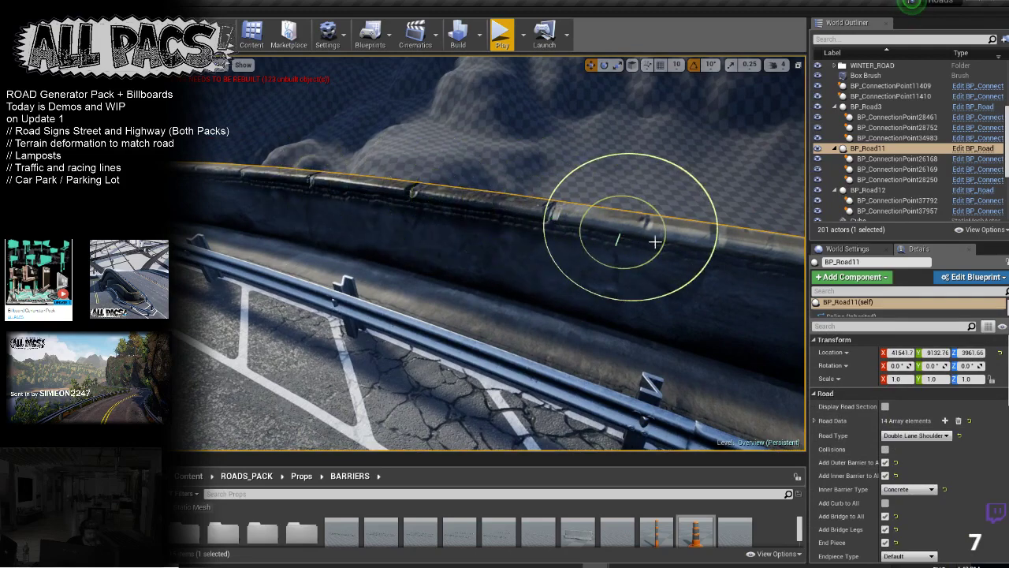
pyautogui.moveTo(687, 247); pyautogui.dragTo(530, 213)
pyautogui.moveTo(276, 191)
pyautogui.mouseDown(button='right')
pyautogui.moveTo(264, 197)
pyautogui.moveTo(272, 172)
pyautogui.moveTo(307, 189)
pyautogui.mouseUp(button='right')
pyautogui.moveTo(342, 315); pyautogui.dragTo(658, 366, button='right')
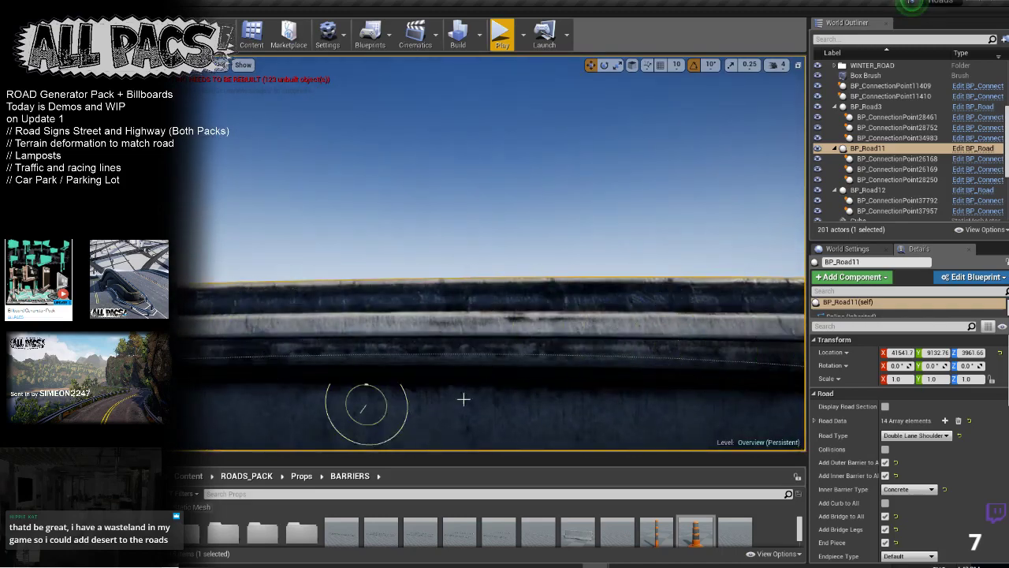
pyautogui.moveTo(567, 411); pyautogui.dragTo(567, 411, button='right')
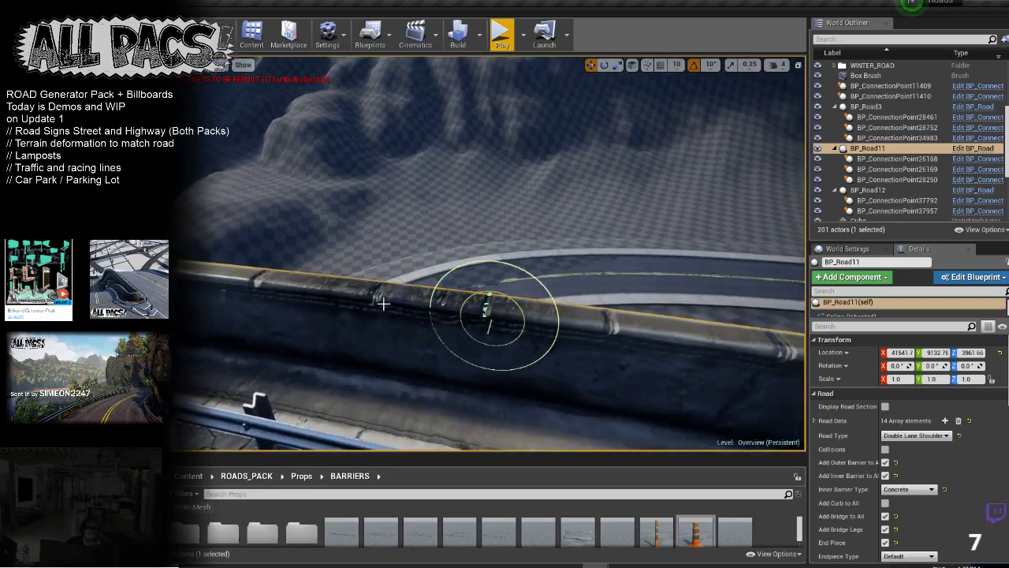
# Step: Show the material override slots of BP_Road11, from MI Road and MI Bridge to MI Legs and MI Decal
pyautogui.scroll(-5, 907, 473)
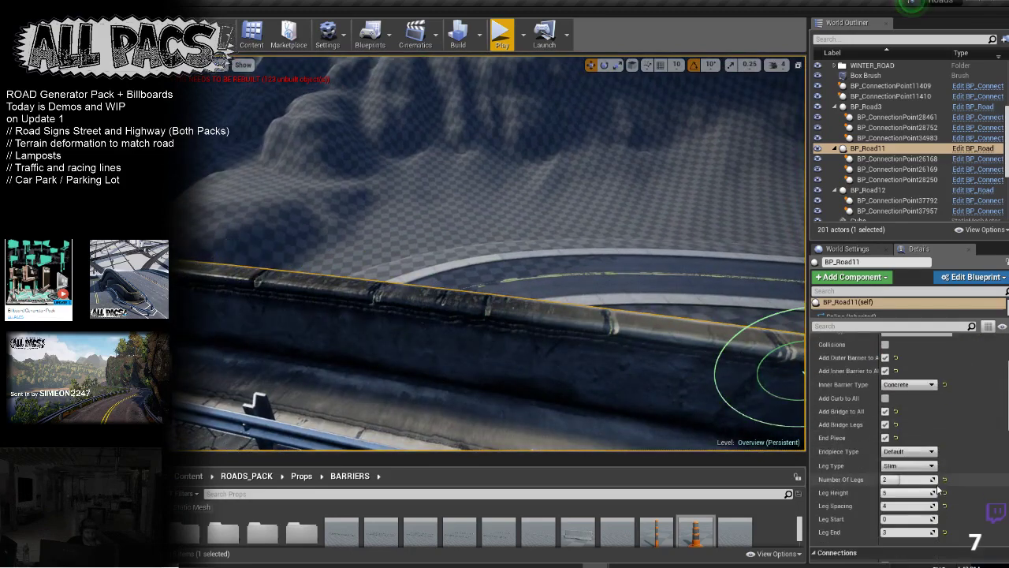
pyautogui.scroll(-8, 891, 477)
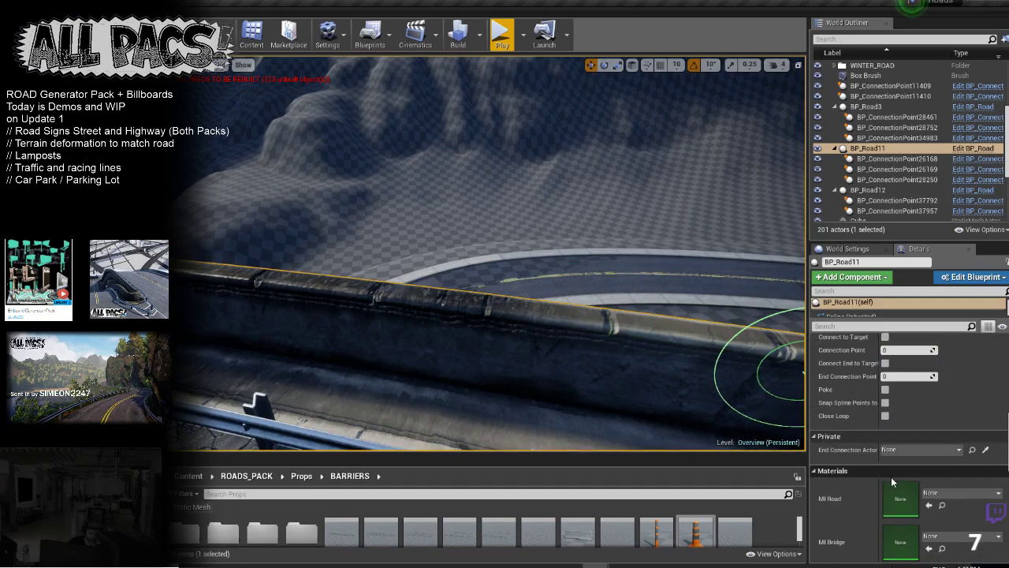
pyautogui.scroll(-2, 892, 476)
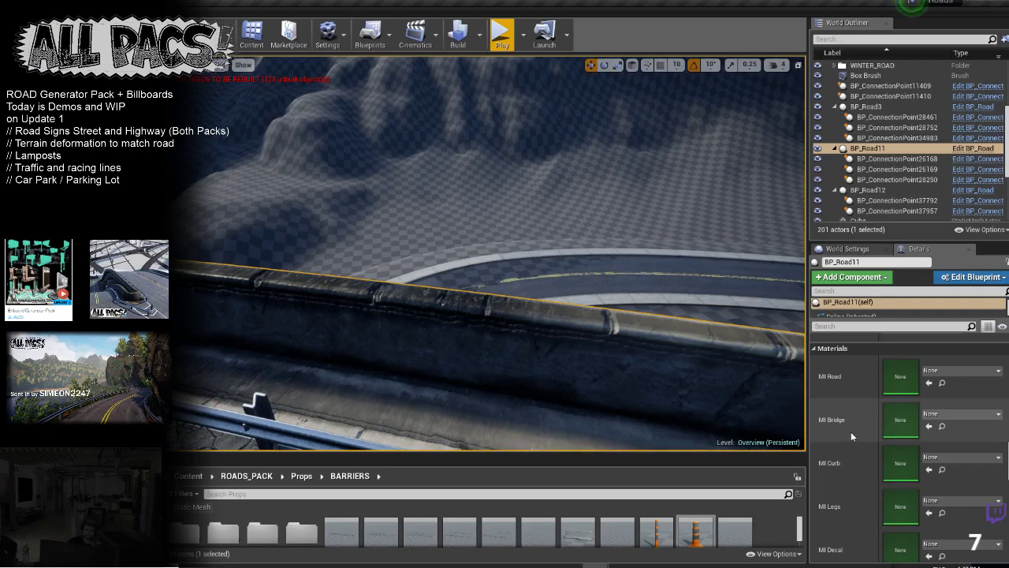
# Step: Vertex-paint cracks over the bridge deck's shoulder and across the adjoining lanes towards the central barrier
pyautogui.moveTo(527, 259); pyautogui.dragTo(570, 309, button='right')
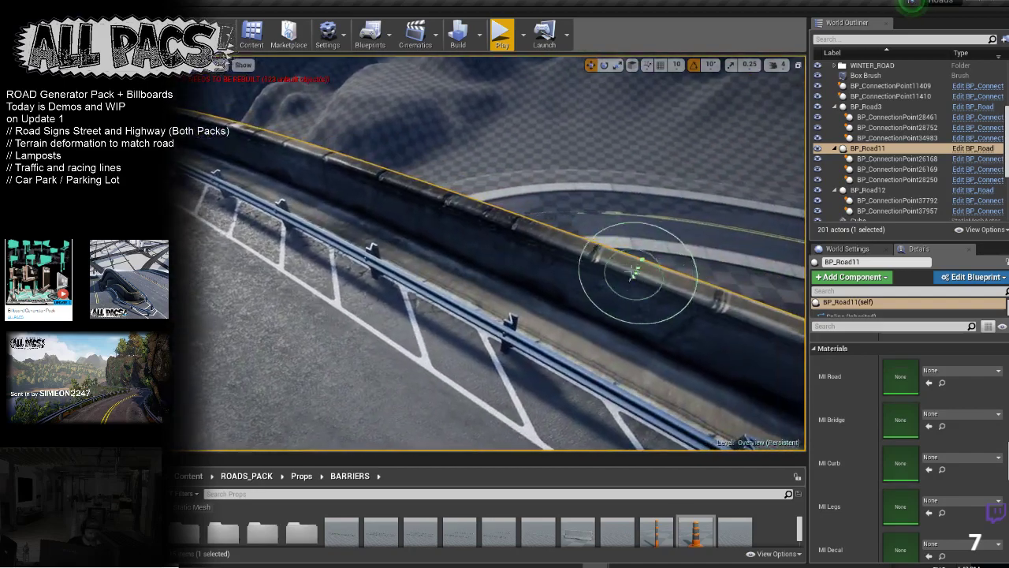
pyautogui.moveTo(484, 225); pyautogui.dragTo(472, 217, button='right')
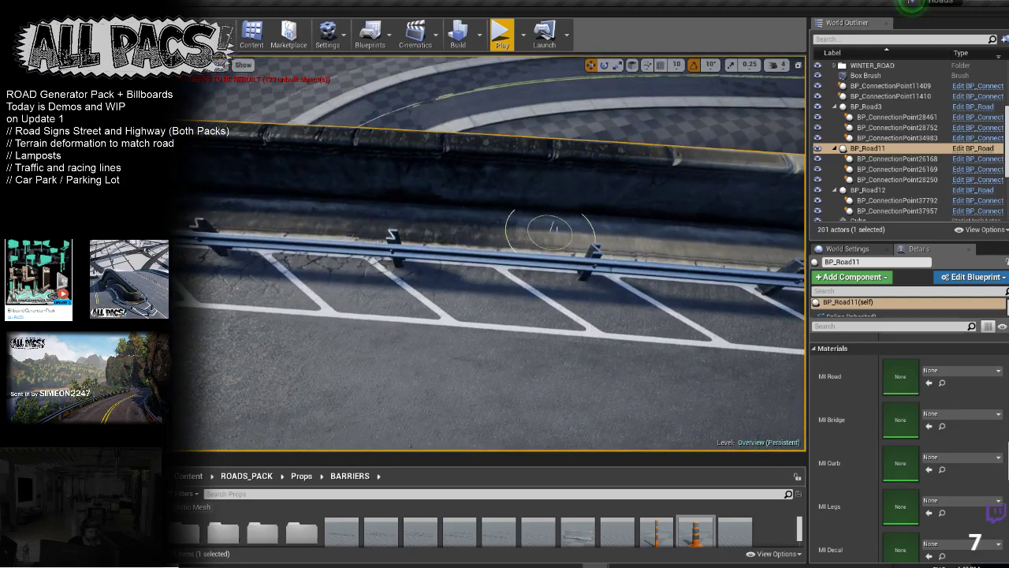
pyautogui.moveTo(338, 194); pyautogui.dragTo(392, 199, button='right')
pyautogui.moveTo(513, 339); pyautogui.dragTo(433, 267)
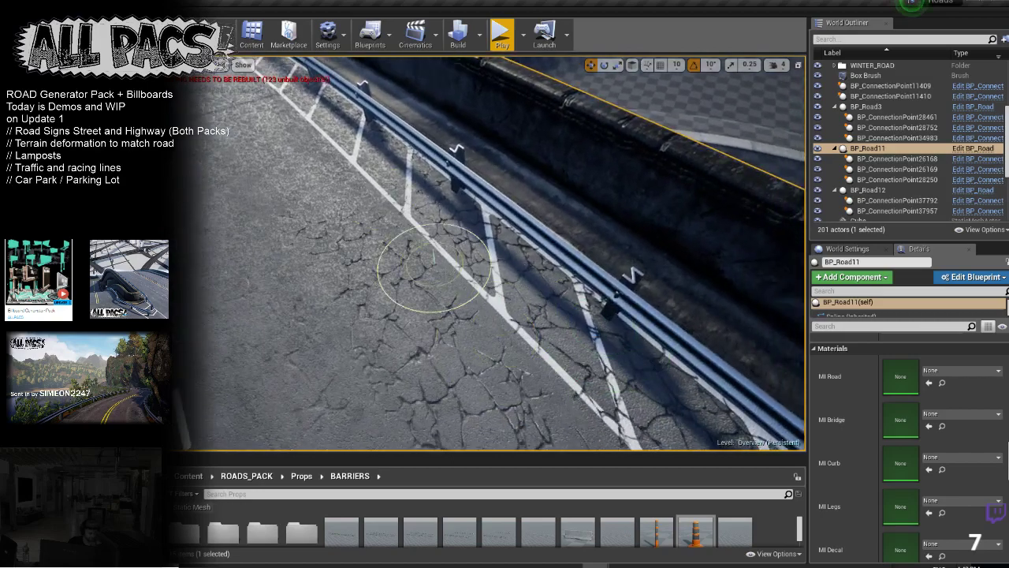
pyautogui.moveTo(433, 268); pyautogui.dragTo(355, 245, button='right')
pyautogui.moveTo(552, 260)
pyautogui.mouseDown(button='right')
pyautogui.moveTo(544, 288)
pyautogui.moveTo(516, 292)
pyautogui.mouseUp(button='right')
pyautogui.moveTo(486, 128); pyautogui.dragTo(524, 119, button='right')
pyautogui.moveTo(519, 295)
pyautogui.mouseDown(button='right')
pyautogui.moveTo(453, 292)
pyautogui.moveTo(457, 312)
pyautogui.moveTo(456, 276)
pyautogui.mouseUp(button='right')
pyautogui.moveTo(528, 203); pyautogui.dragTo(733, 272, button='right')
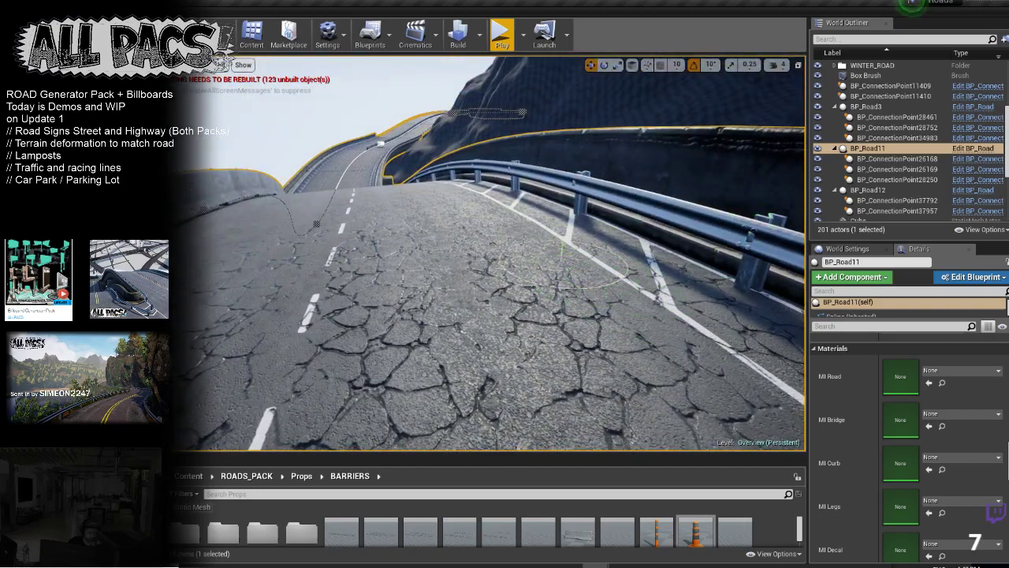
pyautogui.moveTo(225, 340); pyautogui.dragTo(347, 331, button='right')
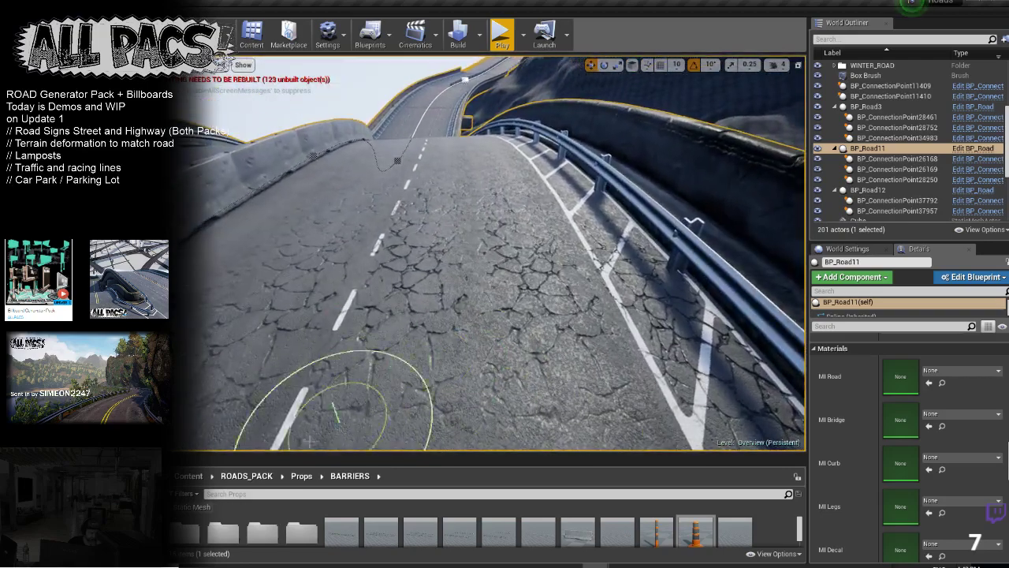
# Step: Vertex-paint dark grime along the lower part of the central concrete barrier beside the cracked lane
pyautogui.moveTo(237, 294)
pyautogui.mouseDown(button='right')
pyautogui.moveTo(190, 293)
pyautogui.moveTo(511, 273)
pyautogui.mouseUp(button='right')
pyautogui.moveTo(440, 296); pyautogui.dragTo(716, 245)
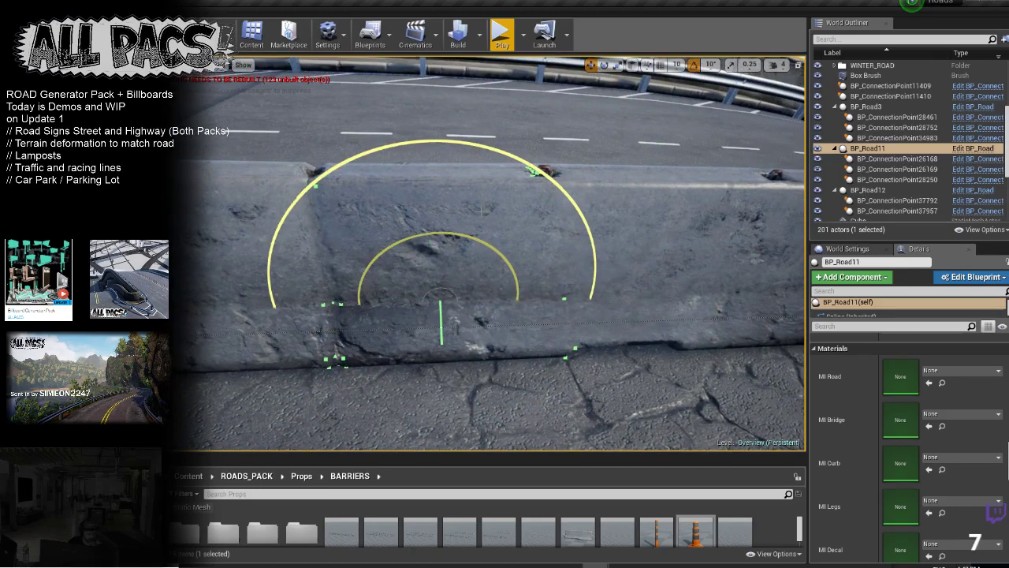
pyautogui.moveTo(603, 228); pyautogui.dragTo(716, 178)
pyautogui.moveTo(502, 286)
pyautogui.mouseDown()
pyautogui.moveTo(558, 234)
pyautogui.moveTo(455, 276)
pyautogui.mouseUp()
pyautogui.moveTo(455, 276)
pyautogui.mouseDown(button='right')
pyautogui.moveTo(631, 272)
pyautogui.moveTo(792, 307)
pyautogui.mouseUp(button='right')
pyautogui.moveTo(476, 290); pyautogui.dragTo(776, 225)
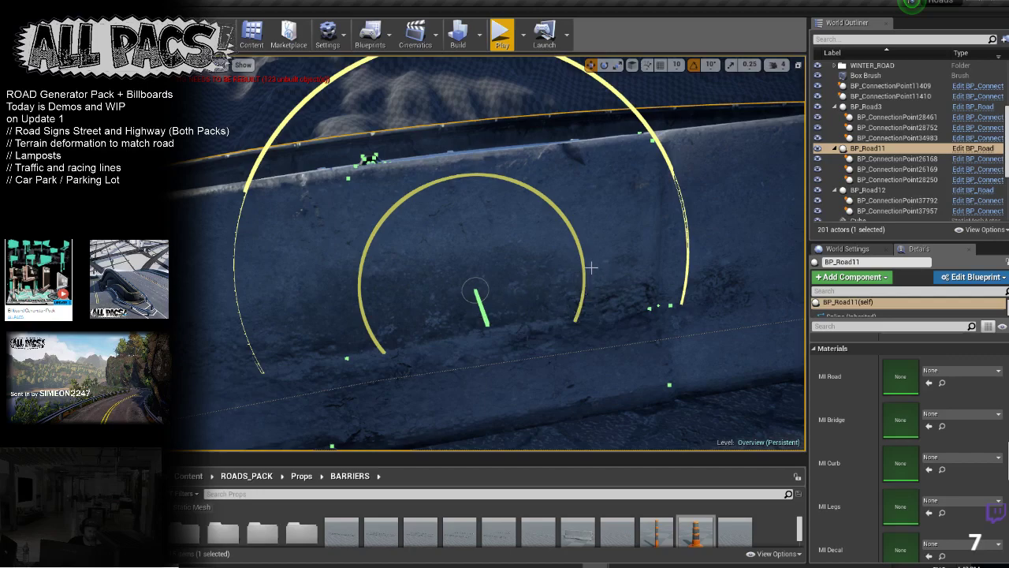
pyautogui.moveTo(506, 247)
pyautogui.mouseDown(button='right')
pyautogui.moveTo(568, 261)
pyautogui.moveTo(505, 213)
pyautogui.moveTo(478, 256)
pyautogui.mouseUp(button='right')
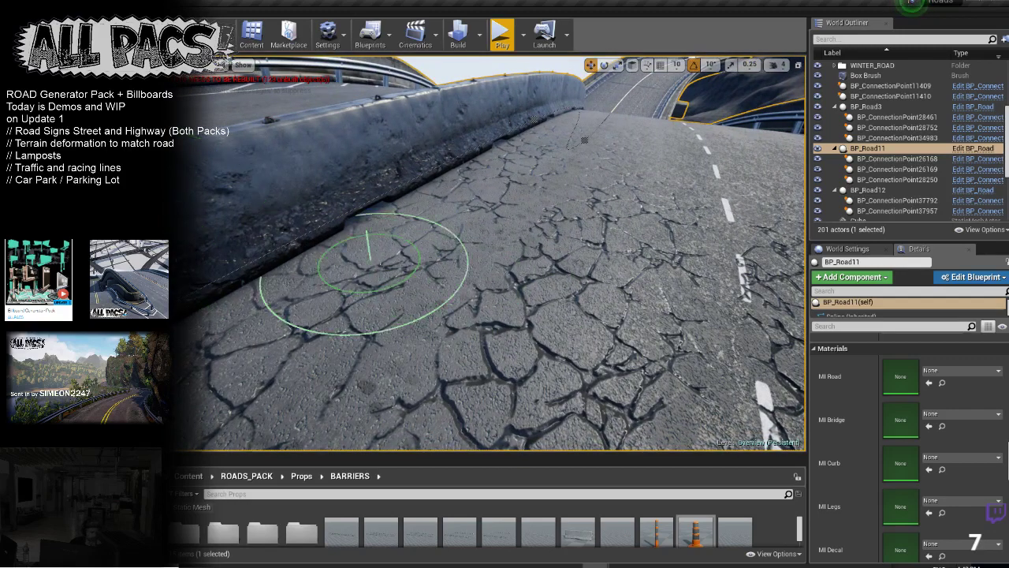
# Step: Vertex-paint yellow and black warning stripes along the central concrete barrier
pyautogui.moveTo(457, 274)
pyautogui.mouseDown(button='right')
pyautogui.moveTo(386, 216)
pyautogui.moveTo(379, 224)
pyautogui.mouseUp(button='right')
pyautogui.moveTo(305, 222); pyautogui.dragTo(465, 196)
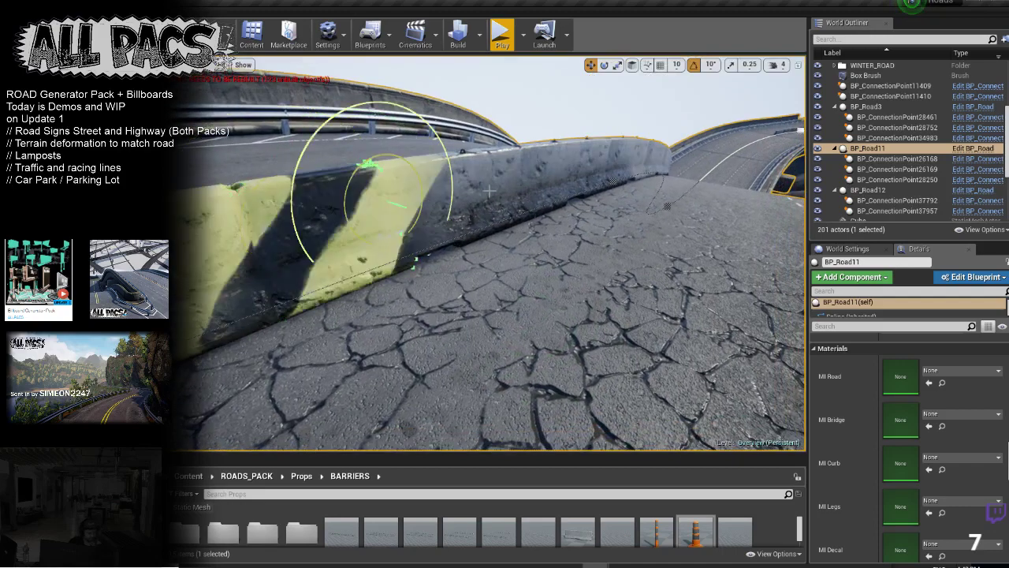
pyautogui.moveTo(590, 166); pyautogui.dragTo(596, 165)
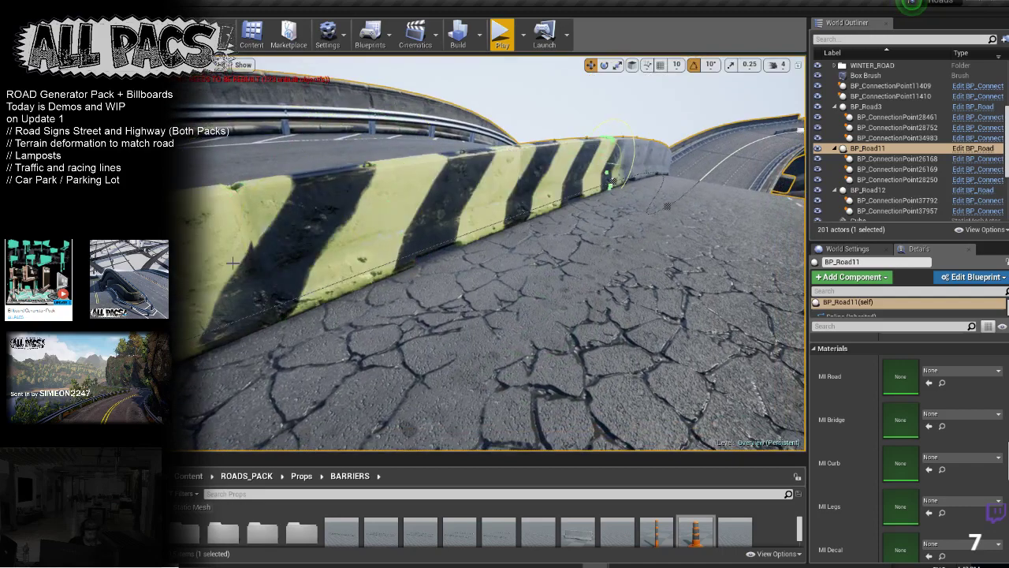
pyautogui.click(324, 235)
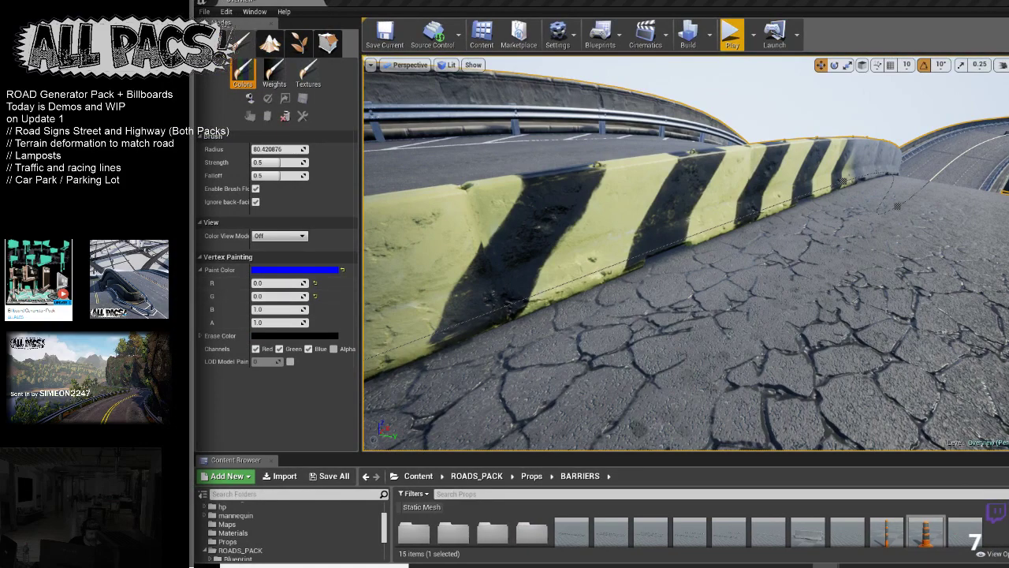
# Step: Set the vertex Paint Color to green with R 0.0, G 1.0 and B 0.0
pyautogui.click(277, 297)
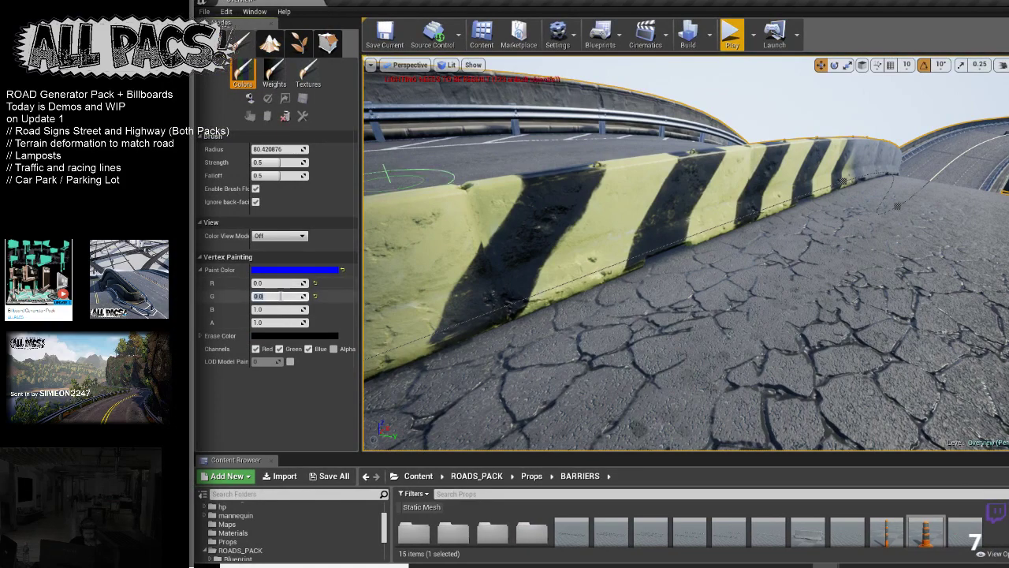
pyautogui.click(279, 310)
pyautogui.write('0')
pyautogui.click(276, 297)
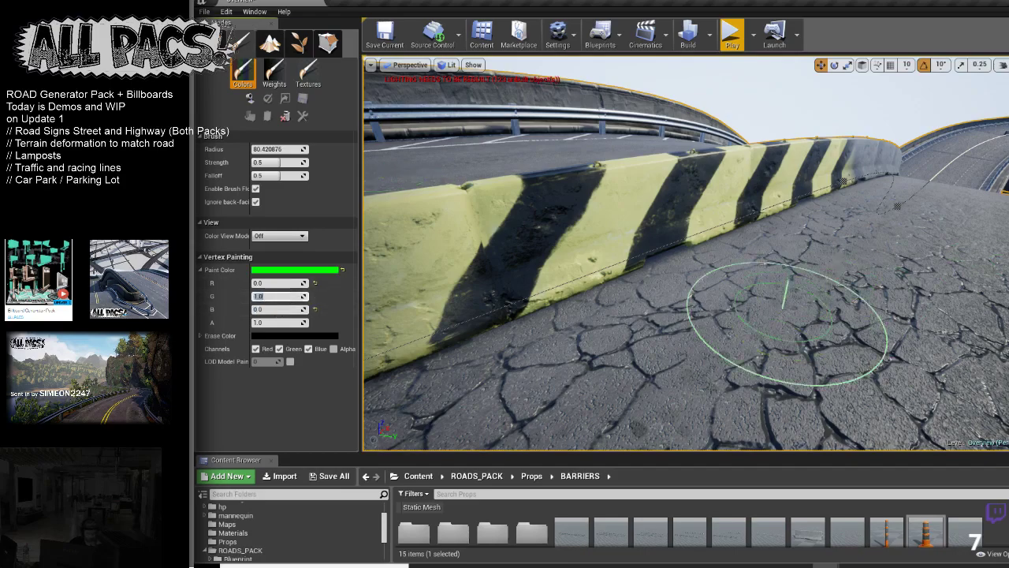
# Step: Vertex-paint with green over the hatched shoulder, the adjoining lane and the outer wall on the bridge's opposite carriageway
pyautogui.press('w')
pyautogui.moveTo(842, 254); pyautogui.dragTo(837, 281, button='right')
pyautogui.moveTo(838, 272)
pyautogui.mouseDown()
pyautogui.moveTo(725, 338)
pyautogui.moveTo(563, 338)
pyautogui.moveTo(428, 304)
pyautogui.moveTo(430, 288)
pyautogui.moveTo(492, 316)
pyautogui.moveTo(490, 308)
pyautogui.mouseUp()
pyautogui.press('s')
pyautogui.moveTo(489, 302)
pyautogui.mouseDown(button='right')
pyautogui.moveTo(491, 370)
pyautogui.moveTo(442, 304)
pyautogui.moveTo(465, 359)
pyautogui.moveTo(454, 351)
pyautogui.mouseUp(button='right')
pyautogui.press('s')
pyautogui.press('w')
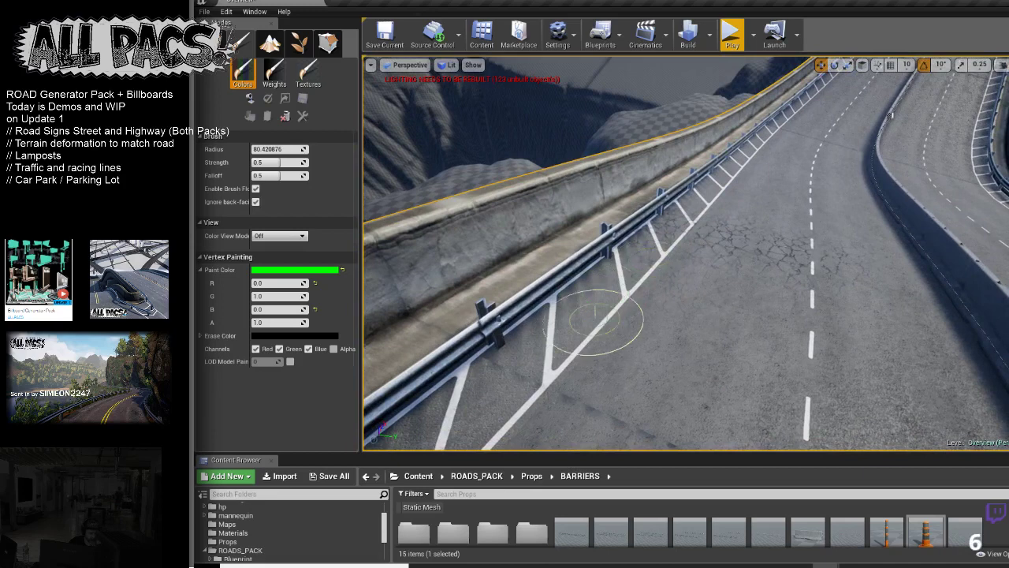
pyautogui.moveTo(590, 319)
pyautogui.mouseDown()
pyautogui.moveTo(609, 296)
pyautogui.moveTo(713, 265)
pyautogui.mouseUp()
pyautogui.moveTo(538, 210)
pyautogui.mouseDown()
pyautogui.moveTo(588, 163)
pyautogui.moveTo(525, 203)
pyautogui.moveTo(421, 234)
pyautogui.mouseUp()
# Step: Vertex-paint green grime along a stretch of the unpainted central concrete barrier
pyautogui.moveTo(422, 234)
pyautogui.mouseDown(button='right')
pyautogui.moveTo(513, 240)
pyautogui.moveTo(442, 229)
pyautogui.mouseUp(button='right')
pyautogui.moveTo(851, 145); pyautogui.dragTo(661, 264, button='right')
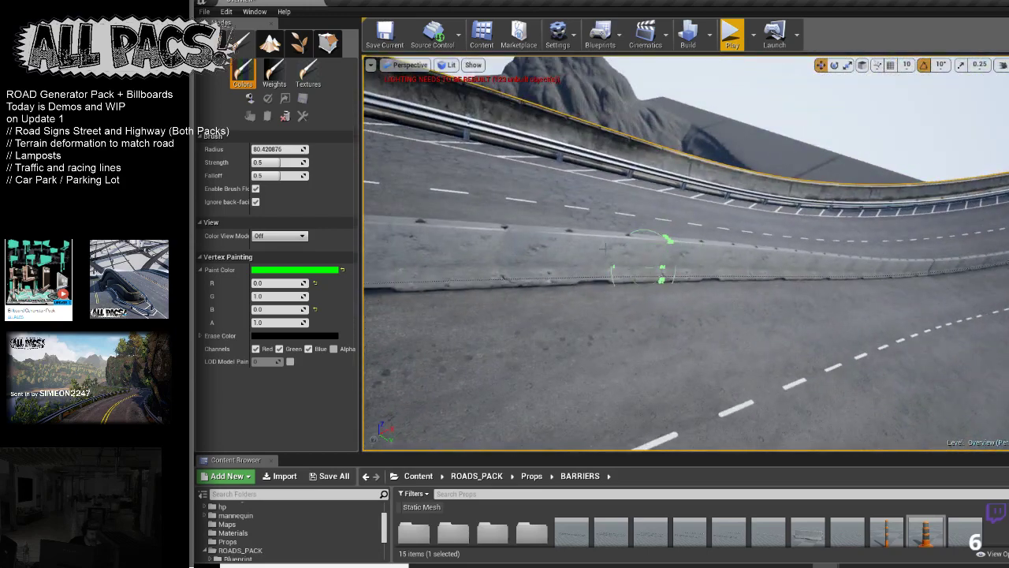
pyautogui.moveTo(663, 260)
pyautogui.mouseDown()
pyautogui.moveTo(507, 229)
pyautogui.moveTo(700, 252)
pyautogui.mouseUp()
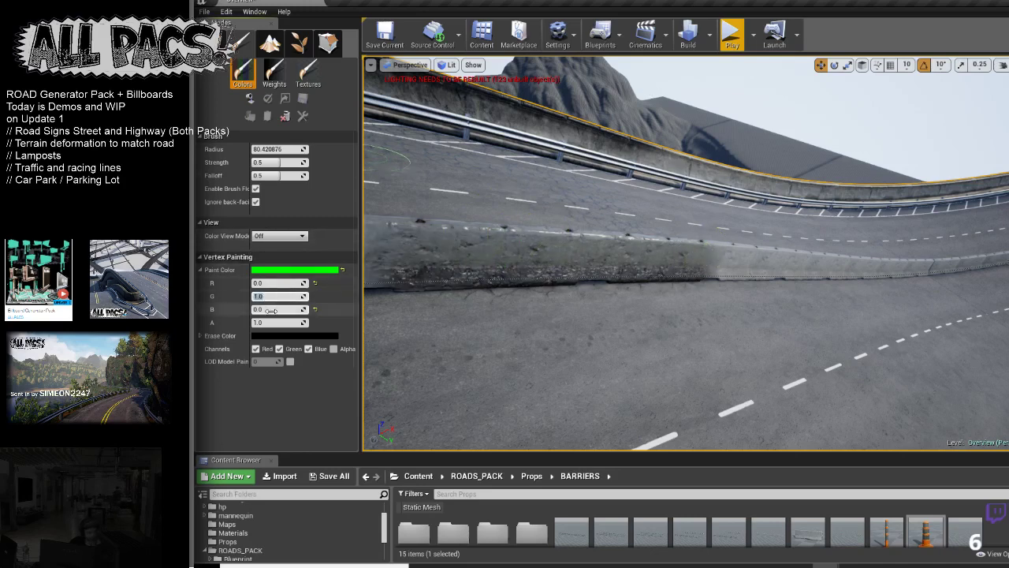
# Step: Set the Paint Color to blue with G 0.0 and B 1.0, and paint a patched asphalt strip and a light patch behind the guardrail
pyautogui.click(270, 296)
pyautogui.write('0')
pyautogui.moveTo(733, 337)
pyautogui.mouseDown(button='right')
pyautogui.moveTo(860, 242)
pyautogui.moveTo(907, 316)
pyautogui.moveTo(788, 316)
pyautogui.moveTo(745, 262)
pyautogui.mouseUp(button='right')
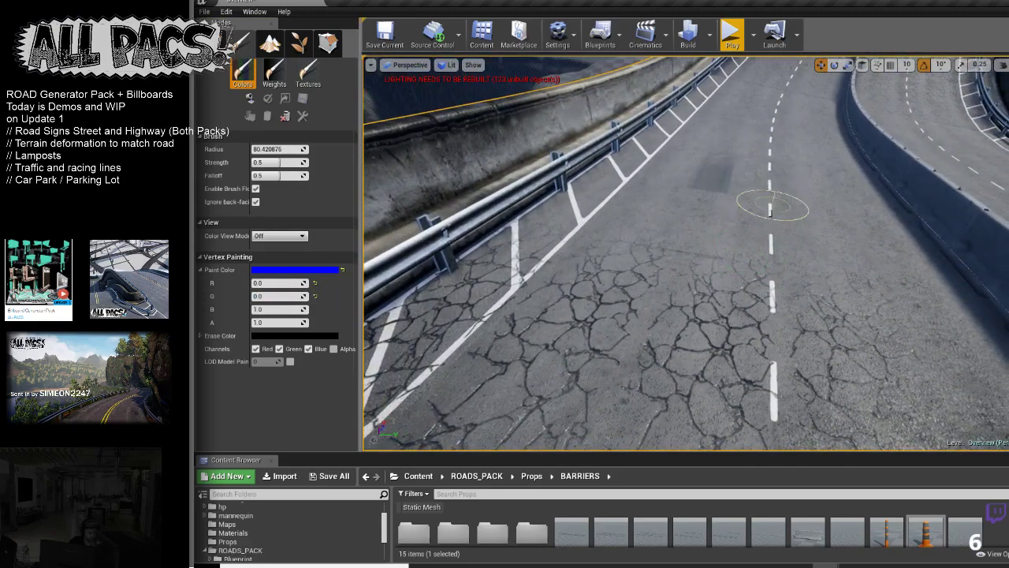
pyautogui.moveTo(727, 148)
pyautogui.mouseDown(button='right')
pyautogui.moveTo(754, 170)
pyautogui.moveTo(733, 213)
pyautogui.moveTo(702, 237)
pyautogui.moveTo(709, 296)
pyautogui.mouseUp(button='right')
pyautogui.moveTo(710, 295)
pyautogui.mouseDown()
pyautogui.moveTo(525, 313)
pyautogui.moveTo(518, 384)
pyautogui.mouseUp()
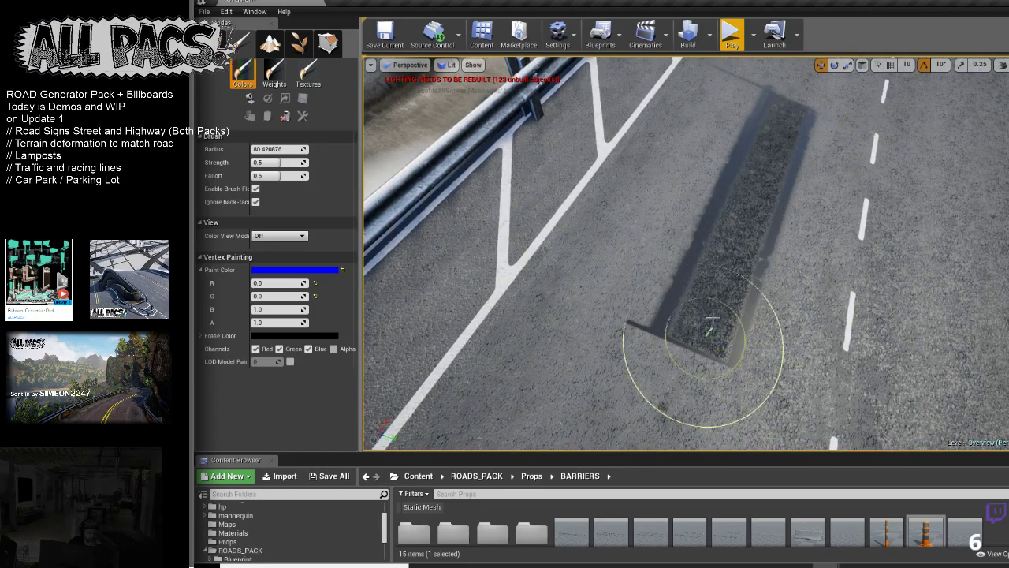
pyautogui.press('s')
pyautogui.moveTo(709, 333); pyautogui.dragTo(709, 260, button='right')
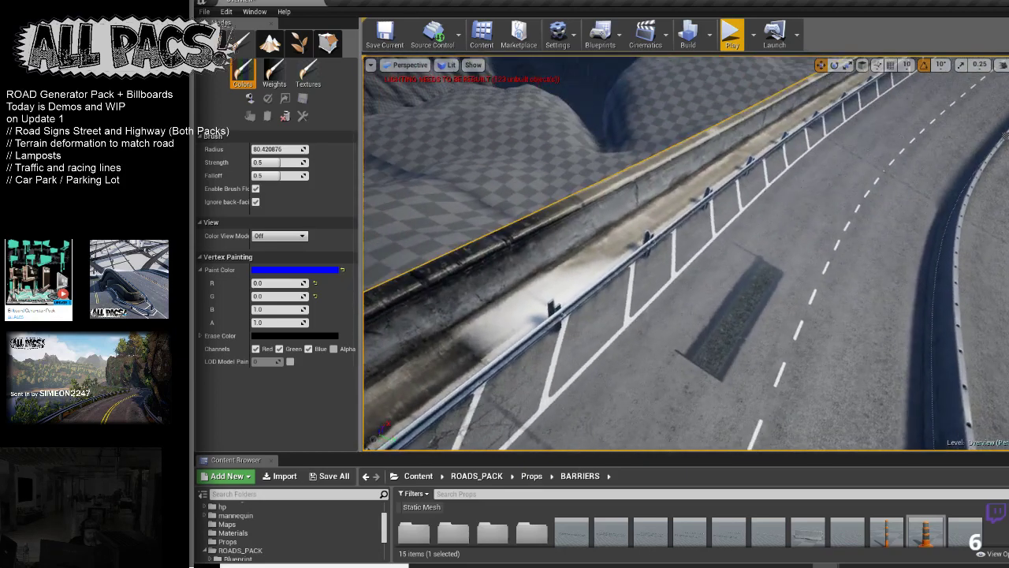
# Step: Extend the light patch along the outer wall in blue, set B to 0.0, and paint that wall stretch clean with black
pyautogui.moveTo(603, 230); pyautogui.dragTo(498, 246)
pyautogui.moveTo(533, 255); pyautogui.dragTo(504, 260, button='right')
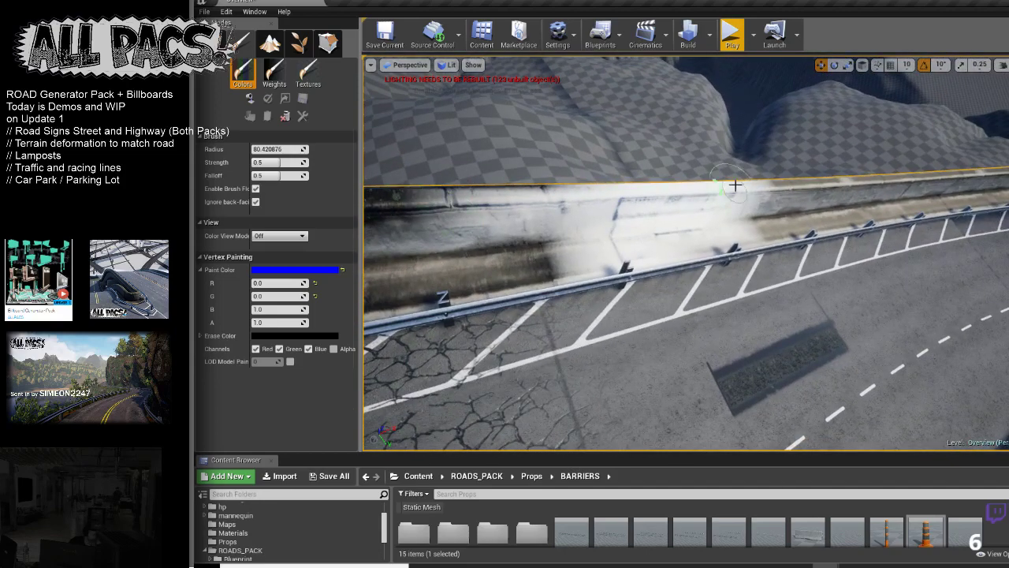
pyautogui.moveTo(647, 237)
pyautogui.mouseDown(button='right')
pyautogui.moveTo(749, 288)
pyautogui.moveTo(710, 280)
pyautogui.moveTo(643, 224)
pyautogui.moveTo(647, 248)
pyautogui.moveTo(741, 288)
pyautogui.moveTo(633, 241)
pyautogui.mouseUp(button='right')
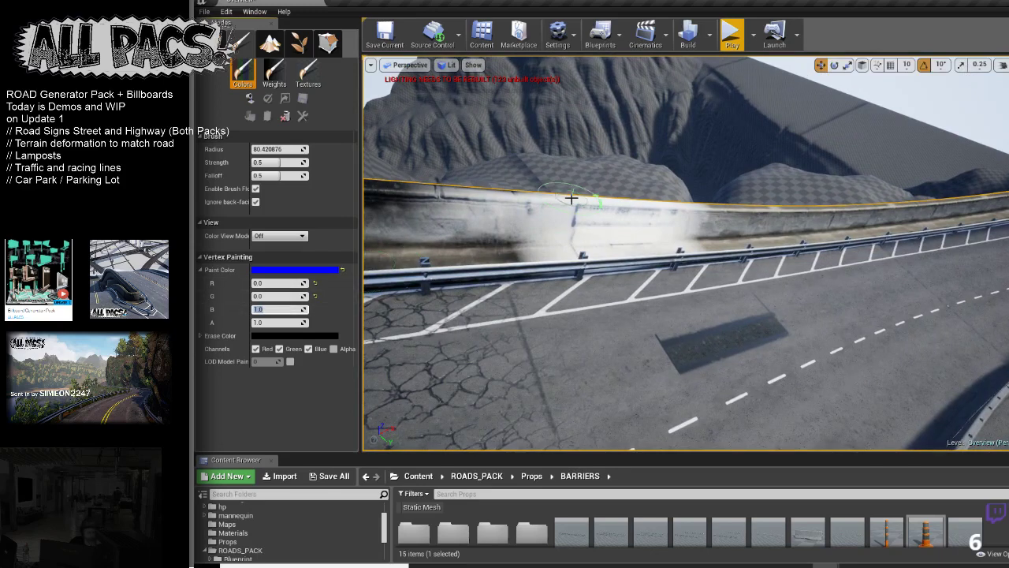
pyautogui.moveTo(564, 211)
pyautogui.mouseDown()
pyautogui.moveTo(622, 221)
pyautogui.moveTo(532, 235)
pyautogui.moveTo(605, 241)
pyautogui.mouseUp()
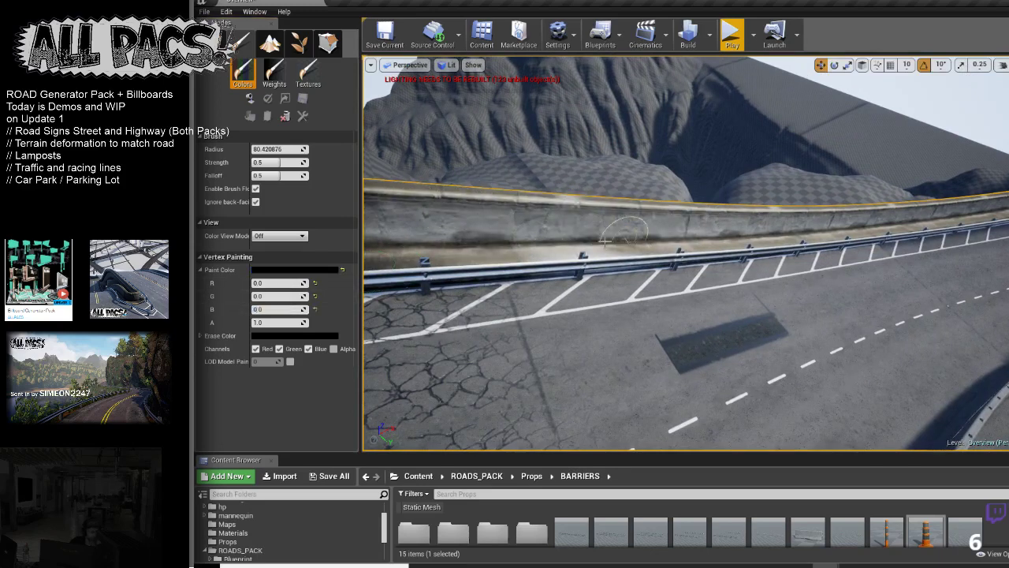
# Step: Set the Paint Color to cyan with G 1.0 and B 1.0, and paint cracks across the lane around the asphalt patch
pyautogui.click(271, 296)
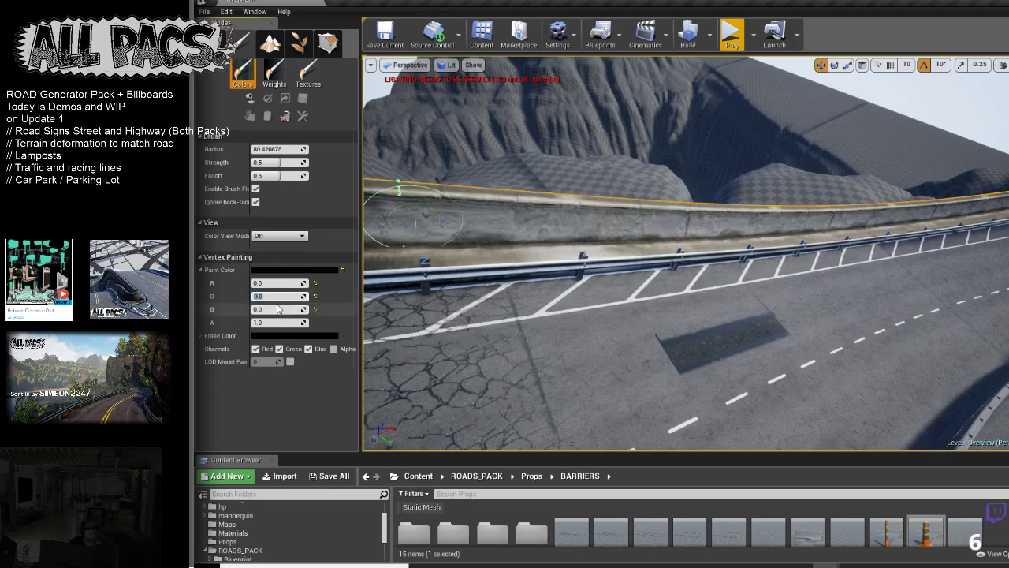
pyautogui.click(274, 310)
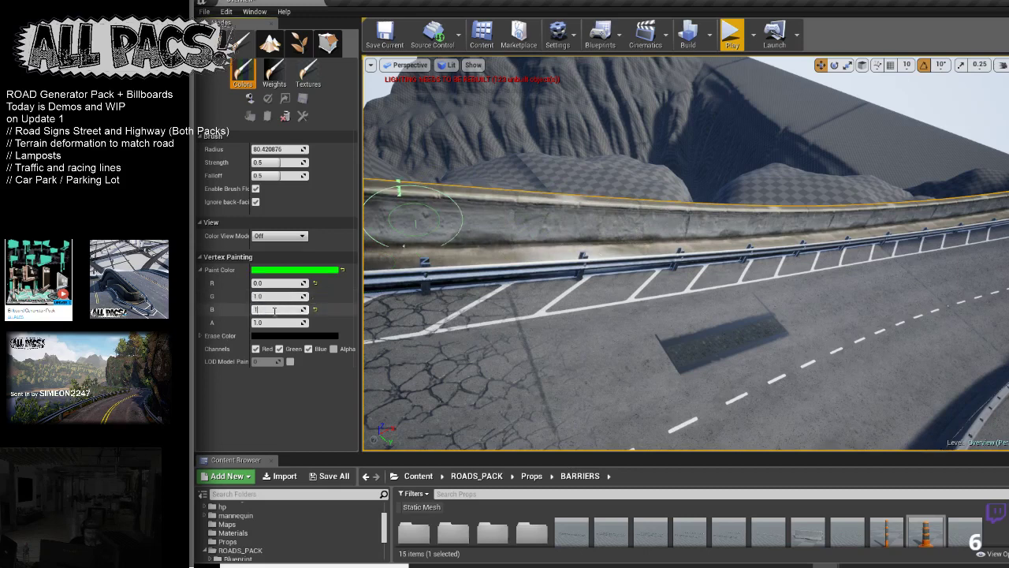
pyautogui.moveTo(759, 336)
pyautogui.mouseDown(button='right')
pyautogui.moveTo(820, 351)
pyautogui.moveTo(761, 347)
pyautogui.moveTo(722, 386)
pyautogui.moveTo(623, 386)
pyautogui.moveTo(608, 339)
pyautogui.moveTo(611, 351)
pyautogui.moveTo(678, 379)
pyautogui.moveTo(701, 366)
pyautogui.moveTo(670, 378)
pyautogui.moveTo(608, 305)
pyautogui.moveTo(639, 442)
pyautogui.mouseUp(button='right')
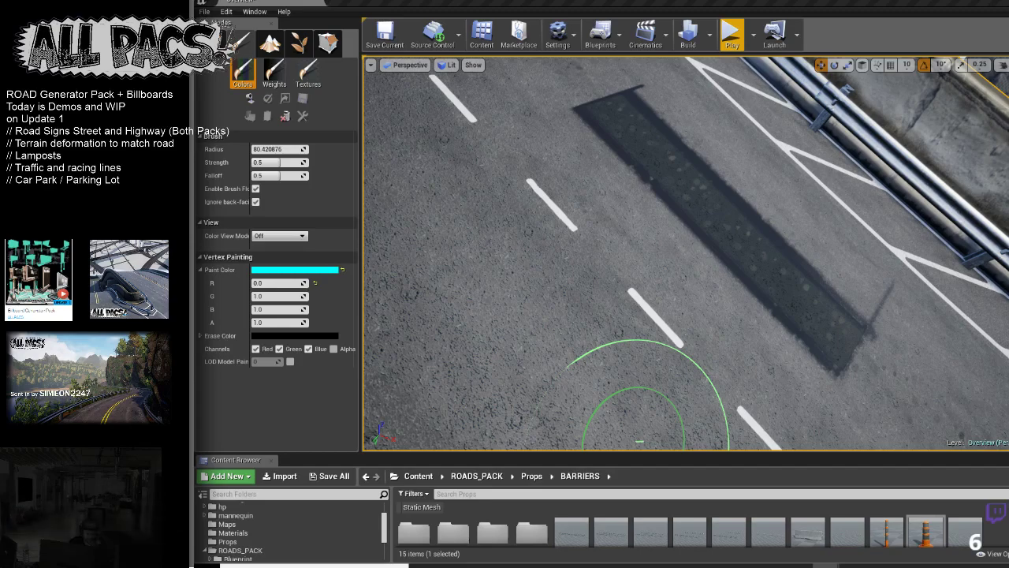
pyautogui.moveTo(672, 263)
pyautogui.mouseDown(button='right')
pyautogui.moveTo(717, 213)
pyautogui.moveTo(647, 198)
pyautogui.moveTo(686, 229)
pyautogui.moveTo(679, 256)
pyautogui.moveTo(504, 249)
pyautogui.moveTo(599, 252)
pyautogui.moveTo(580, 264)
pyautogui.moveTo(615, 243)
pyautogui.mouseUp(button='right')
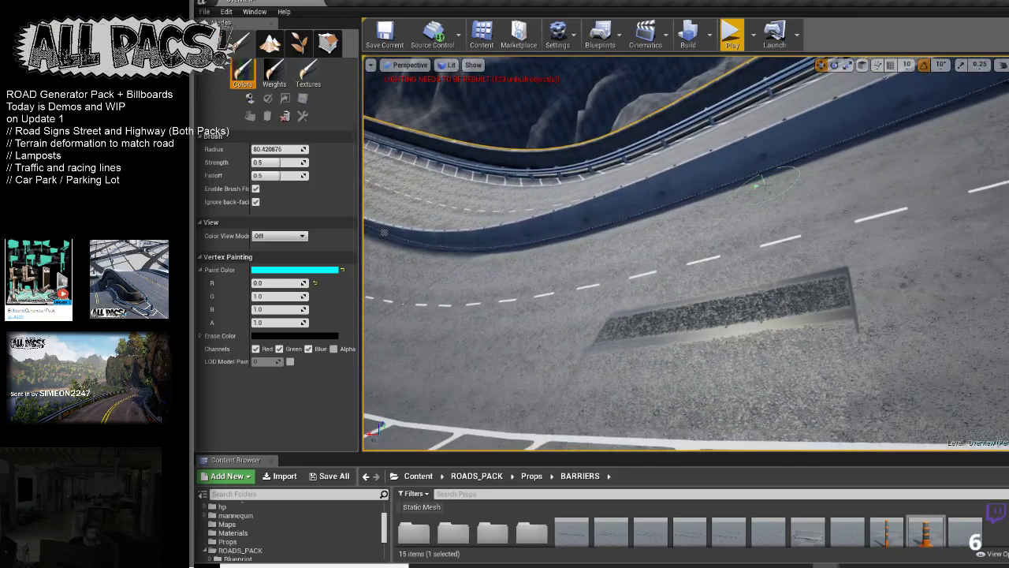
pyautogui.moveTo(846, 223)
pyautogui.mouseDown()
pyautogui.moveTo(662, 276)
pyautogui.moveTo(773, 268)
pyautogui.moveTo(537, 315)
pyautogui.moveTo(556, 414)
pyautogui.moveTo(709, 378)
pyautogui.moveTo(857, 440)
pyautogui.moveTo(924, 417)
pyautogui.moveTo(986, 328)
pyautogui.moveTo(836, 229)
pyautogui.moveTo(734, 235)
pyautogui.mouseUp()
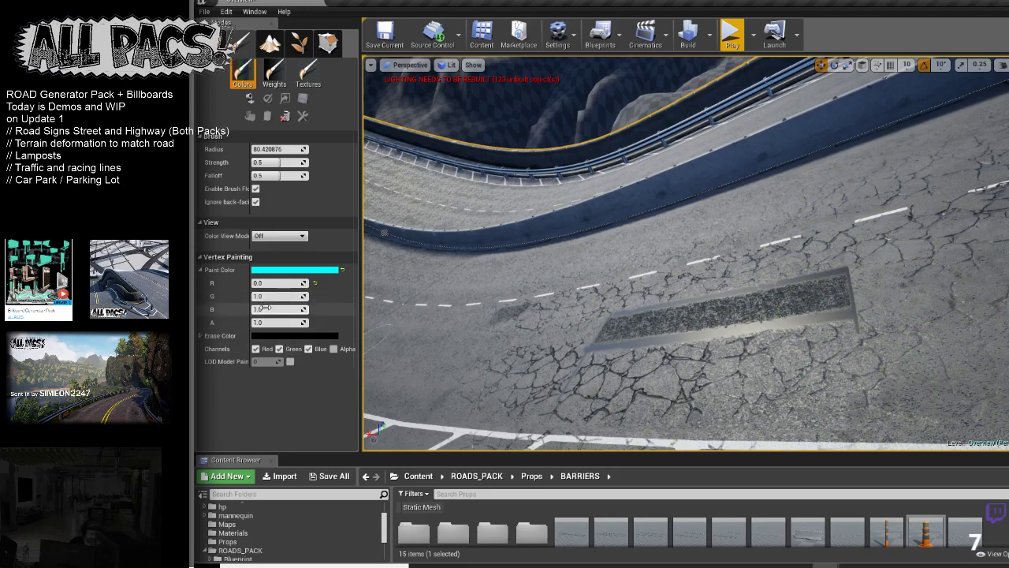
# Step: Set B to 0.0 and paint green over the cracked lane to cover the dark asphalt strip
pyautogui.write('0')
pyautogui.moveTo(707, 323)
pyautogui.mouseDown()
pyautogui.moveTo(663, 322)
pyautogui.moveTo(593, 297)
pyautogui.moveTo(552, 419)
pyautogui.moveTo(895, 243)
pyautogui.moveTo(523, 293)
pyautogui.mouseUp()
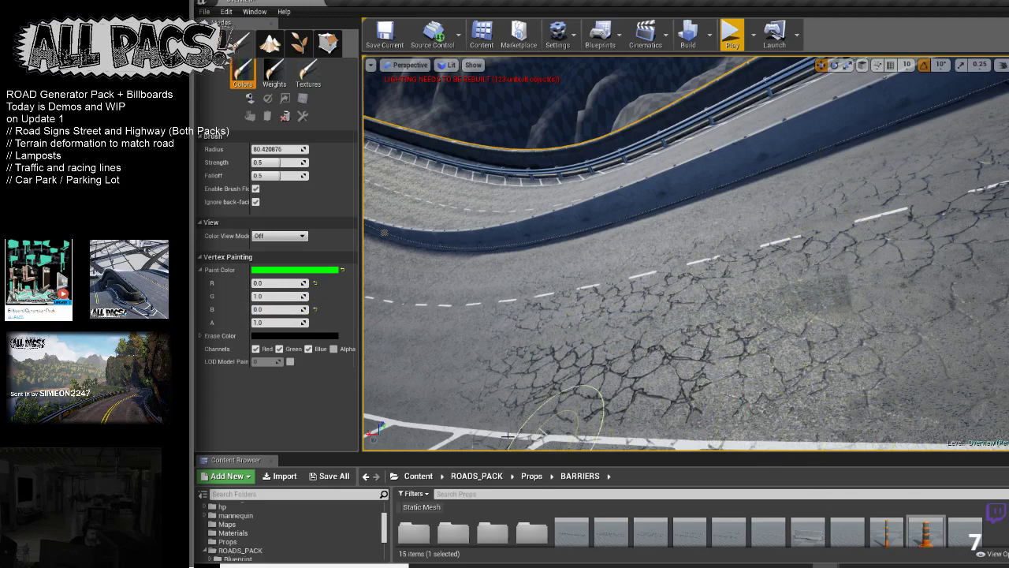
pyautogui.moveTo(995, 303); pyautogui.dragTo(995, 342, button='right')
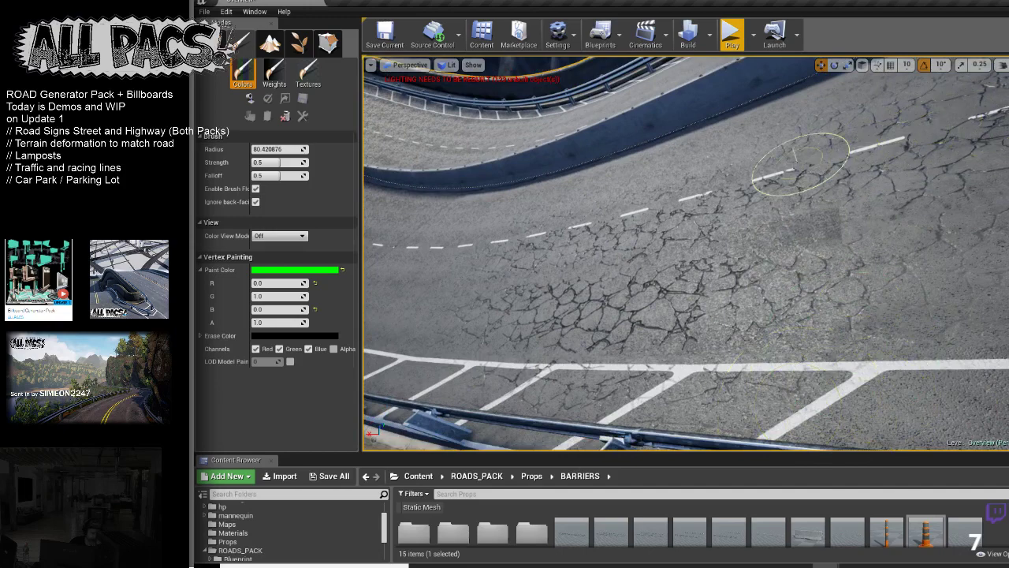
# Step: Set B back to 1.0 and paint small dark patches into the cracked lane with cyan
pyautogui.click(265, 308)
pyautogui.write('1')
pyautogui.press('Return')
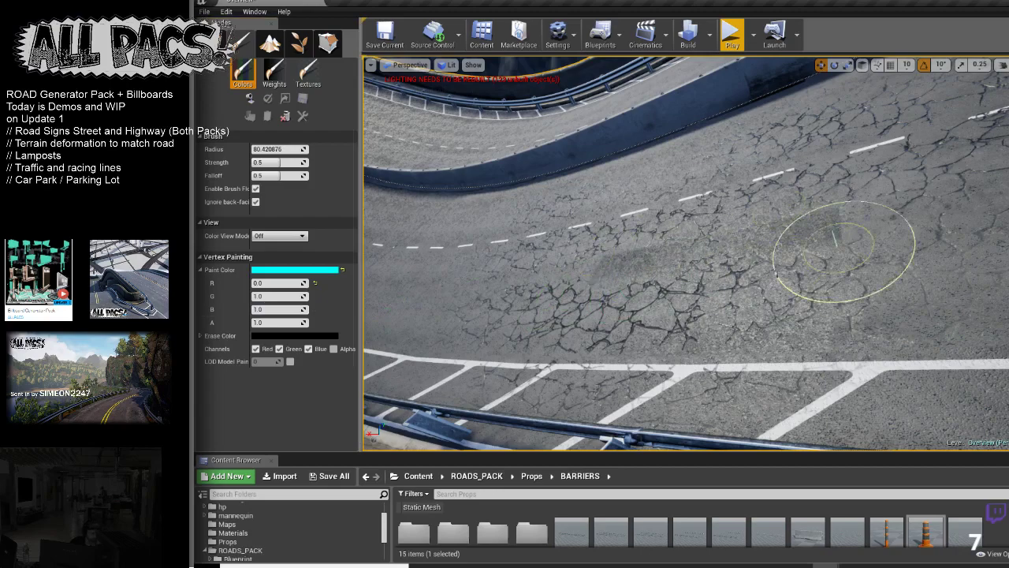
pyautogui.click(823, 254)
# Step: Vertex-paint cyan cracks and patches along the carriageway beside the central barrier and across the road section with the yellow centre line
pyautogui.moveTo(780, 201)
pyautogui.mouseDown(button='right')
pyautogui.moveTo(710, 193)
pyautogui.moveTo(615, 149)
pyautogui.moveTo(790, 195)
pyautogui.moveTo(851, 177)
pyautogui.mouseUp(button='right')
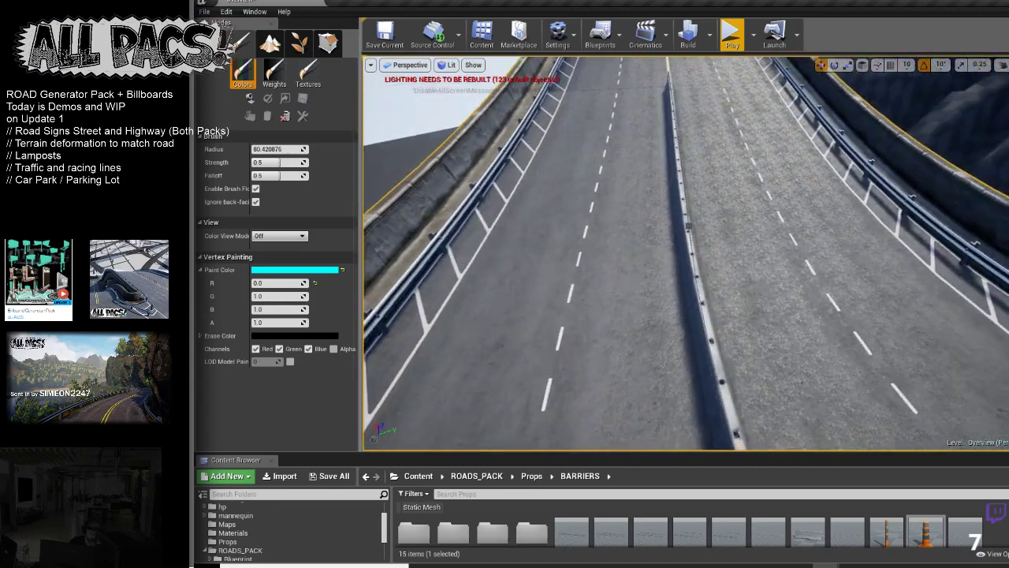
pyautogui.moveTo(586, 370); pyautogui.dragTo(586, 219)
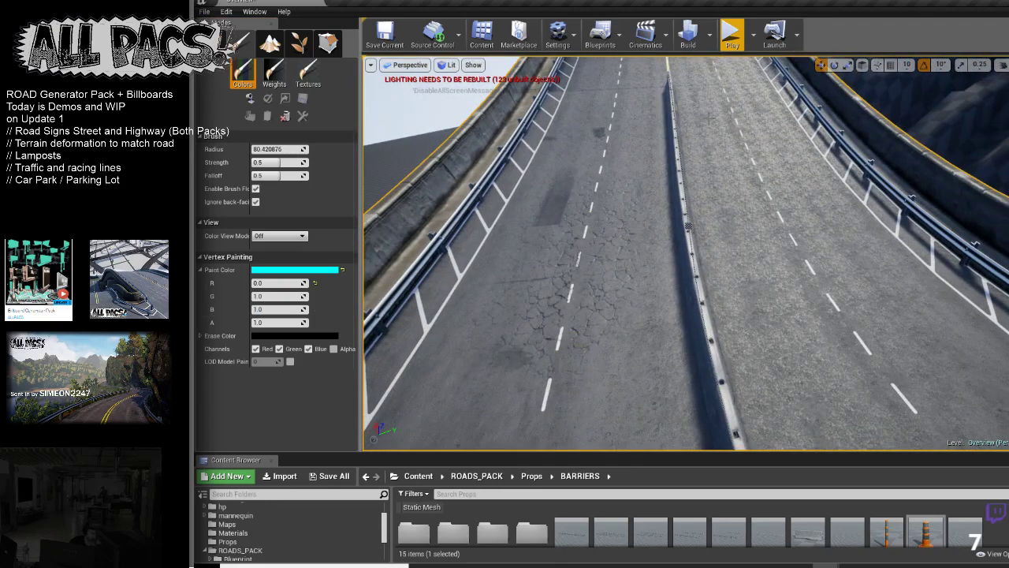
pyautogui.moveTo(688, 225); pyautogui.dragTo(645, 208, button='right')
pyautogui.moveTo(392, 213)
pyautogui.mouseDown()
pyautogui.moveTo(536, 203)
pyautogui.moveTo(924, 140)
pyautogui.mouseUp()
pyautogui.moveTo(924, 141)
pyautogui.mouseDown(button='right')
pyautogui.moveTo(954, 130)
pyautogui.moveTo(938, 146)
pyautogui.mouseUp(button='right')
pyautogui.moveTo(623, 199); pyautogui.dragTo(631, 266, button='right')
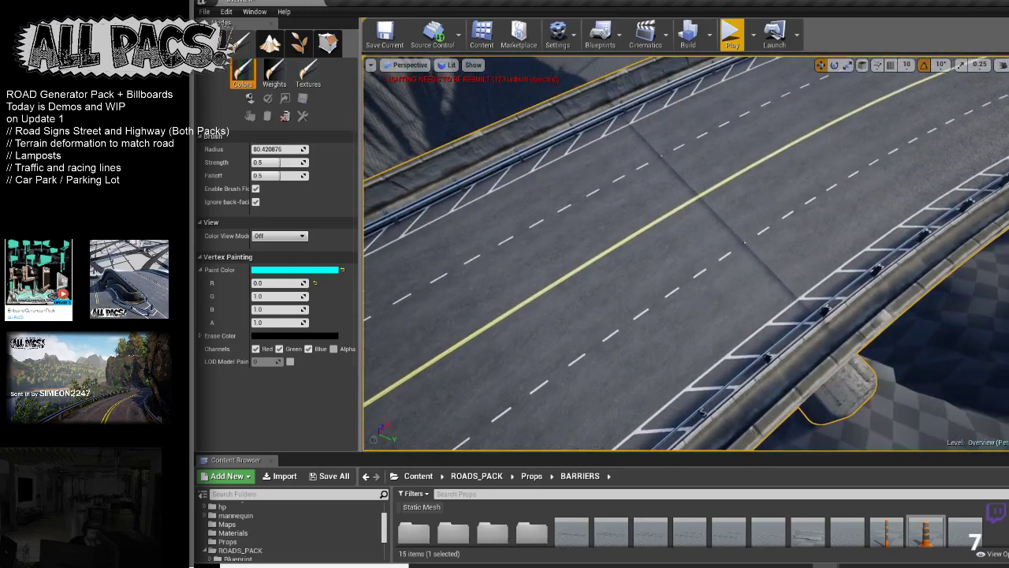
pyautogui.moveTo(733, 131); pyautogui.dragTo(801, 155, button='right')
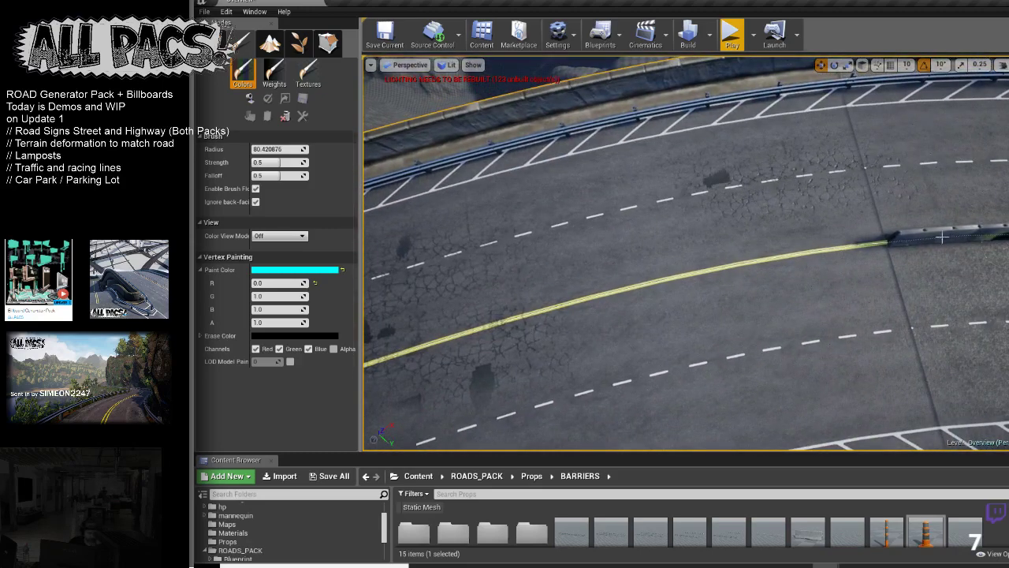
# Step: Vertex-paint cyan cracks and dark patches on the lane alongside the central concrete barrier, near the road joint
pyautogui.moveTo(997, 227); pyautogui.dragTo(977, 229)
pyautogui.moveTo(966, 243)
pyautogui.mouseDown(button='right')
pyautogui.moveTo(978, 197)
pyautogui.moveTo(841, 139)
pyautogui.moveTo(568, 230)
pyautogui.mouseUp(button='right')
pyautogui.moveTo(538, 229)
pyautogui.mouseDown()
pyautogui.moveTo(847, 176)
pyautogui.moveTo(885, 201)
pyautogui.moveTo(792, 203)
pyautogui.mouseUp()
pyautogui.moveTo(611, 226)
pyautogui.mouseDown(button='right')
pyautogui.moveTo(615, 193)
pyautogui.moveTo(745, 186)
pyautogui.moveTo(552, 265)
pyautogui.moveTo(663, 209)
pyautogui.moveTo(609, 276)
pyautogui.moveTo(599, 325)
pyautogui.mouseUp(button='right')
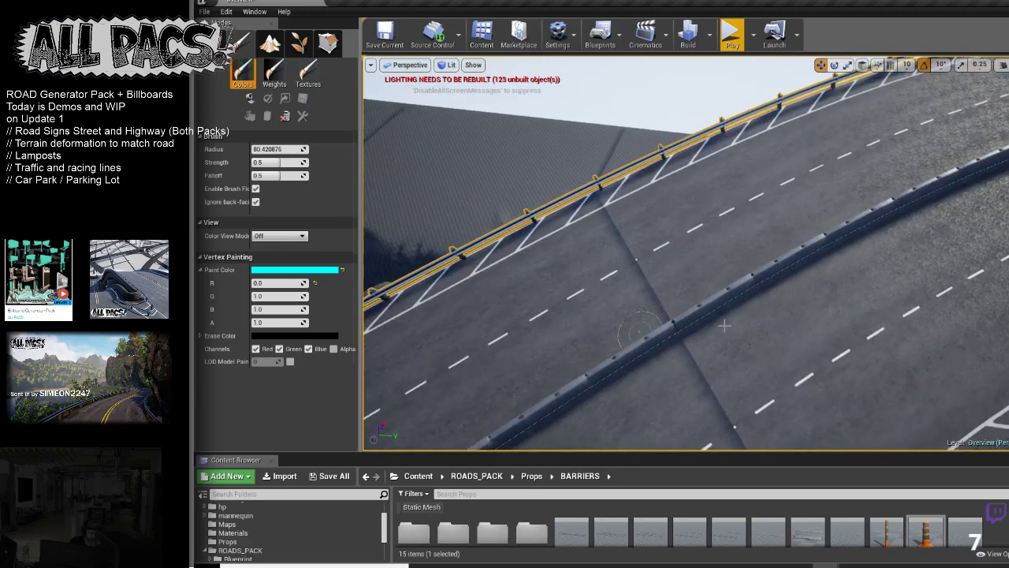
pyautogui.moveTo(691, 323); pyautogui.dragTo(723, 277)
pyautogui.moveTo(908, 214); pyautogui.dragTo(966, 178)
pyautogui.moveTo(966, 178)
pyautogui.mouseDown(button='right')
pyautogui.moveTo(998, 166)
pyautogui.moveTo(1006, 205)
pyautogui.moveTo(854, 332)
pyautogui.mouseUp(button='right')
pyautogui.moveTo(675, 349); pyautogui.dragTo(667, 295)
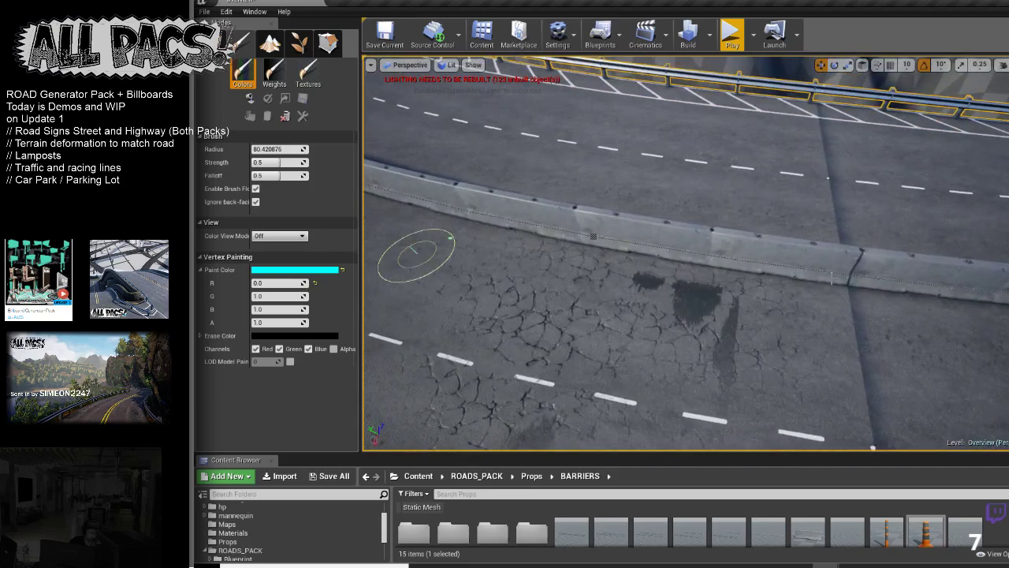
# Step: Paint yellow-and-black stripes on the central concrete barrier, set G to 0.0, and extend the stripes along it in blue
pyautogui.moveTo(415, 252); pyautogui.dragTo(453, 247, button='right')
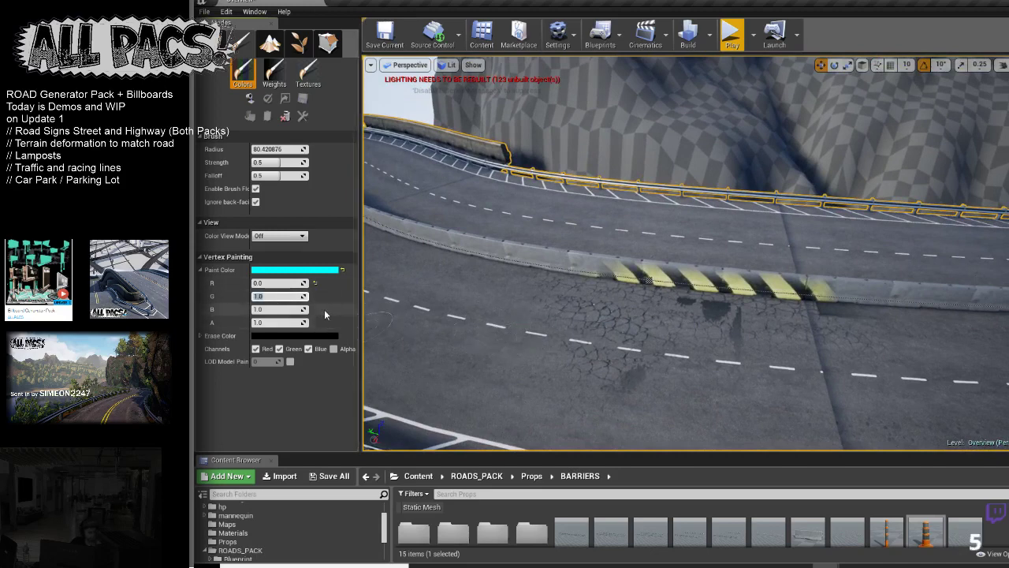
pyautogui.write('0')
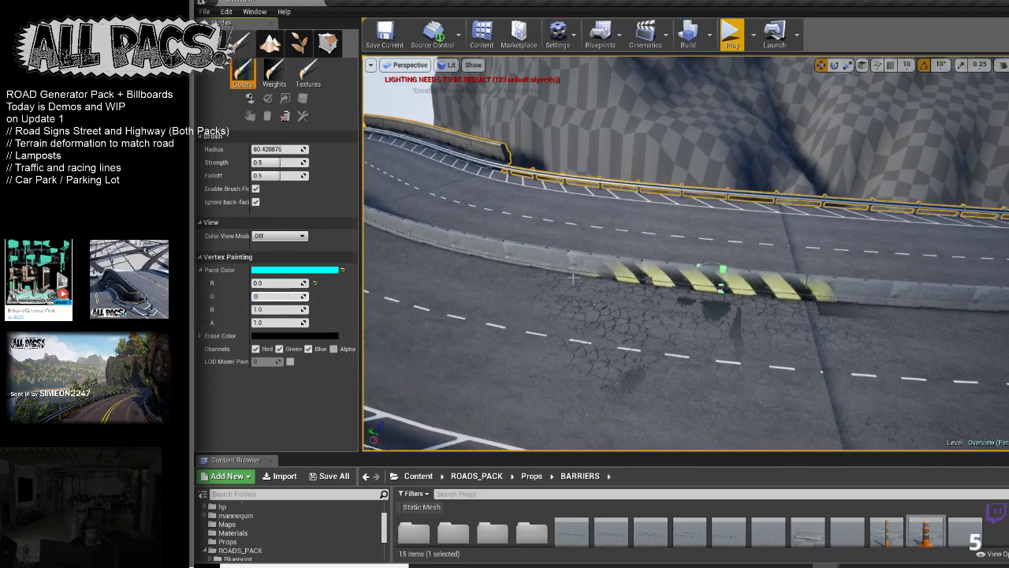
pyautogui.moveTo(714, 276); pyautogui.dragTo(564, 276)
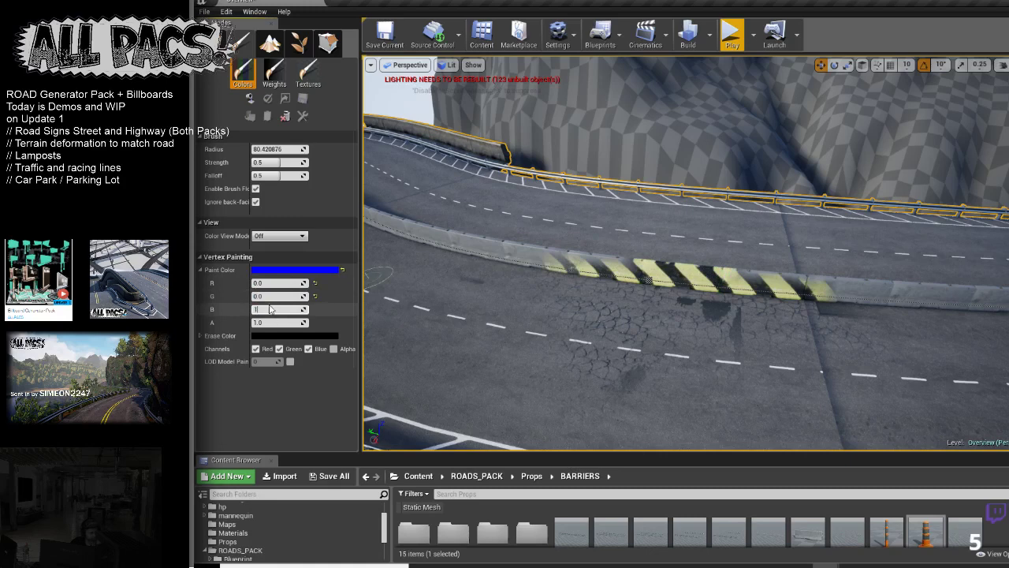
# Step: Set B to 0.0 and paint black over the central barrier to clear its yellow-and-black stripes
pyautogui.write('0')
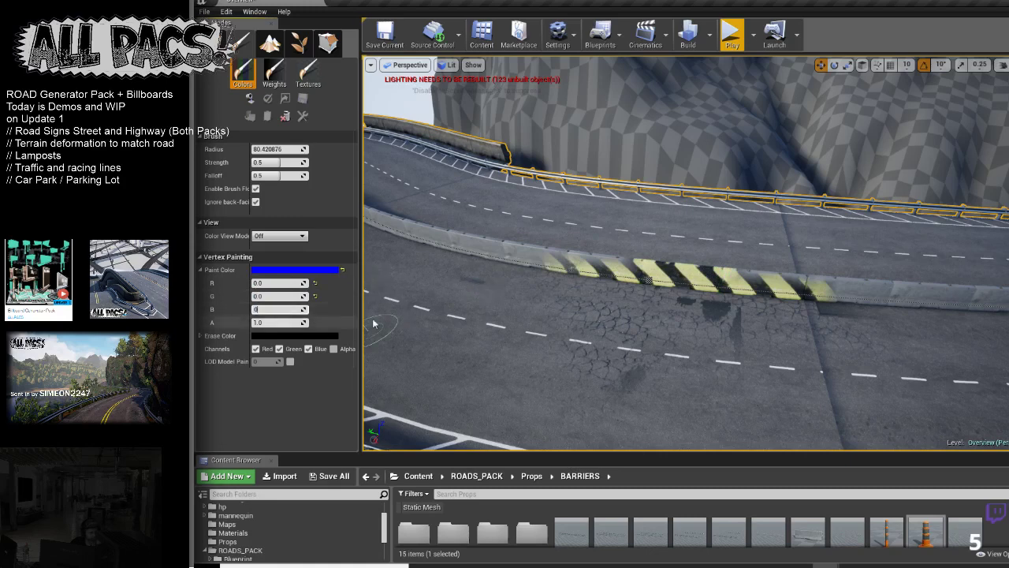
pyautogui.press('Return')
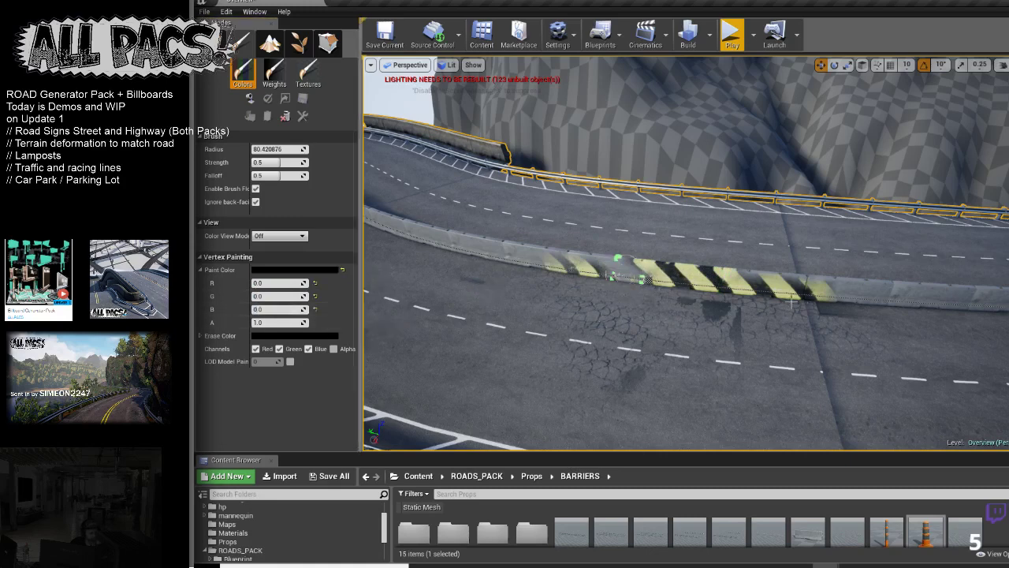
pyautogui.moveTo(611, 275); pyautogui.dragTo(757, 269)
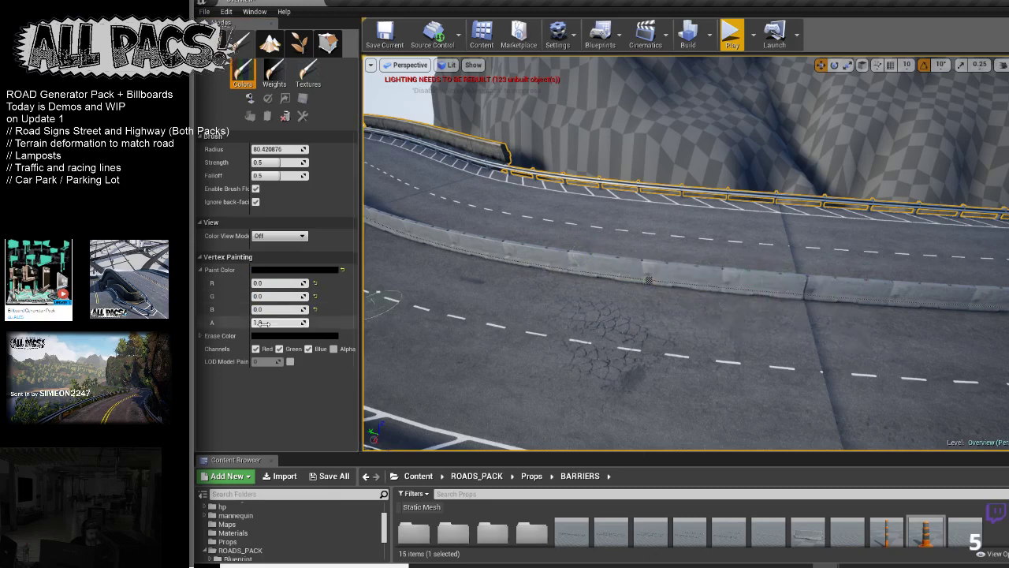
# Step: Set the Paint Color to yellow with R 1.0, G 1.0, B 0.0 and A 0.0
pyautogui.press('Return')
pyautogui.write('1')
pyautogui.press('Return')
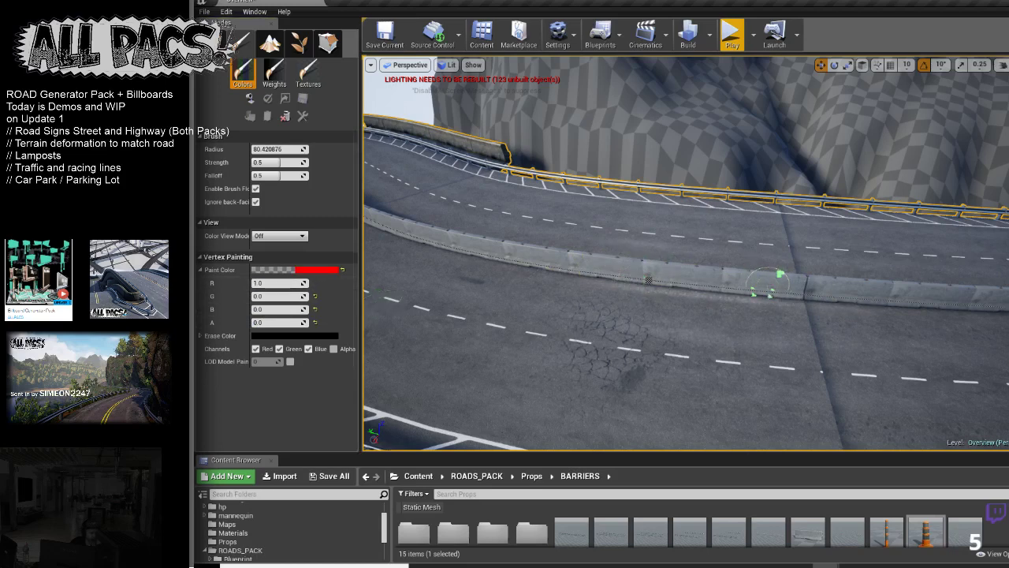
pyautogui.click(268, 296)
pyautogui.write('1')
pyautogui.press('Return')
# Step: Vertex-paint grime in yellow along the central concrete barrier and examine the barrier's dirty base up close
pyautogui.moveTo(710, 270); pyautogui.dragTo(546, 250)
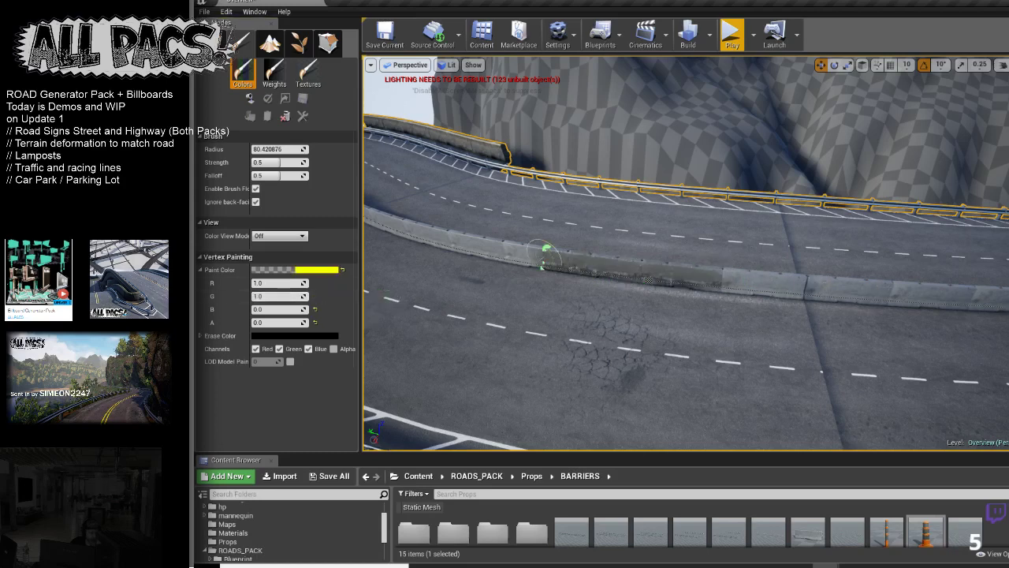
pyautogui.moveTo(546, 254); pyautogui.dragTo(804, 285)
pyautogui.moveTo(516, 247)
pyautogui.mouseDown()
pyautogui.moveTo(541, 244)
pyautogui.moveTo(471, 249)
pyautogui.mouseUp()
pyautogui.moveTo(739, 278)
pyautogui.mouseDown(button='right')
pyautogui.moveTo(714, 265)
pyautogui.moveTo(747, 272)
pyautogui.moveTo(759, 303)
pyautogui.moveTo(735, 277)
pyautogui.moveTo(741, 257)
pyautogui.moveTo(733, 280)
pyautogui.moveTo(631, 269)
pyautogui.moveTo(643, 265)
pyautogui.moveTo(552, 272)
pyautogui.moveTo(544, 284)
pyautogui.moveTo(560, 276)
pyautogui.mouseUp(button='right')
pyautogui.press('w')
pyautogui.press('w')
pyautogui.press('w')
pyautogui.press('s')
pyautogui.moveTo(536, 244); pyautogui.dragTo(552, 252, button='right')
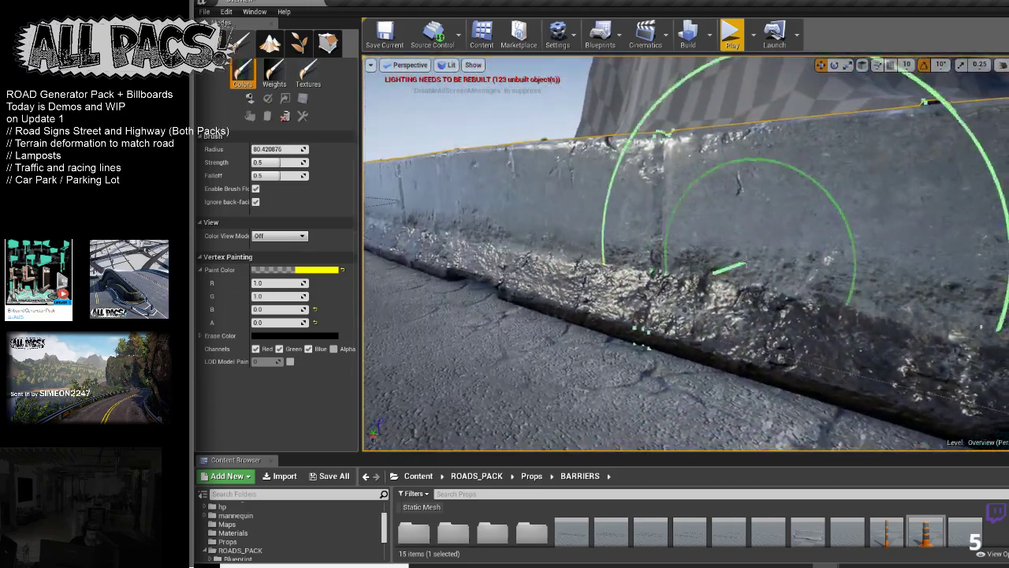
# Step: Enlarge the asset browsing area and open the MI_Barricade material instance from the ROADS_PACK Materials folder
pyautogui.click(237, 532)
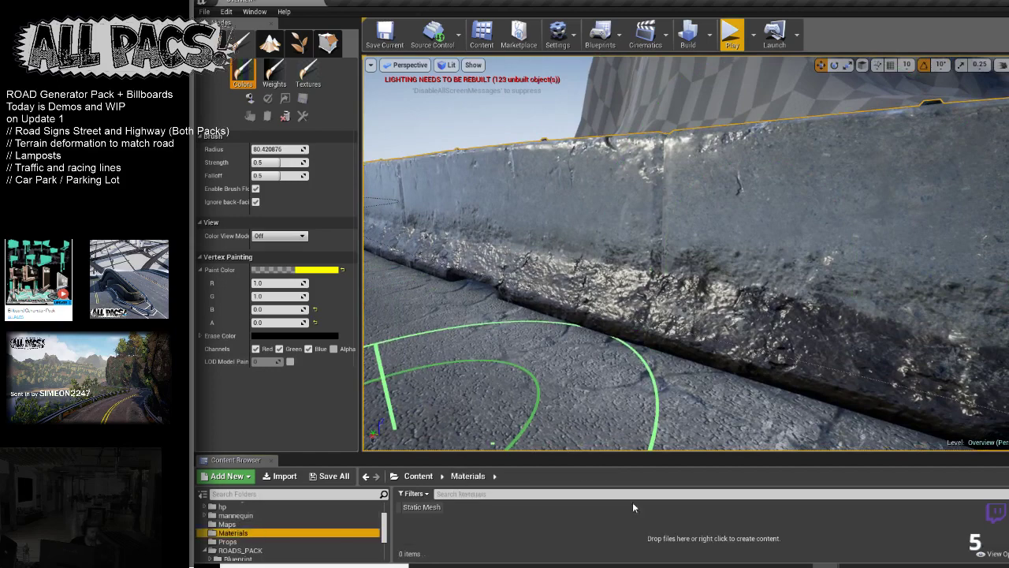
pyautogui.scroll(-2, 327, 520)
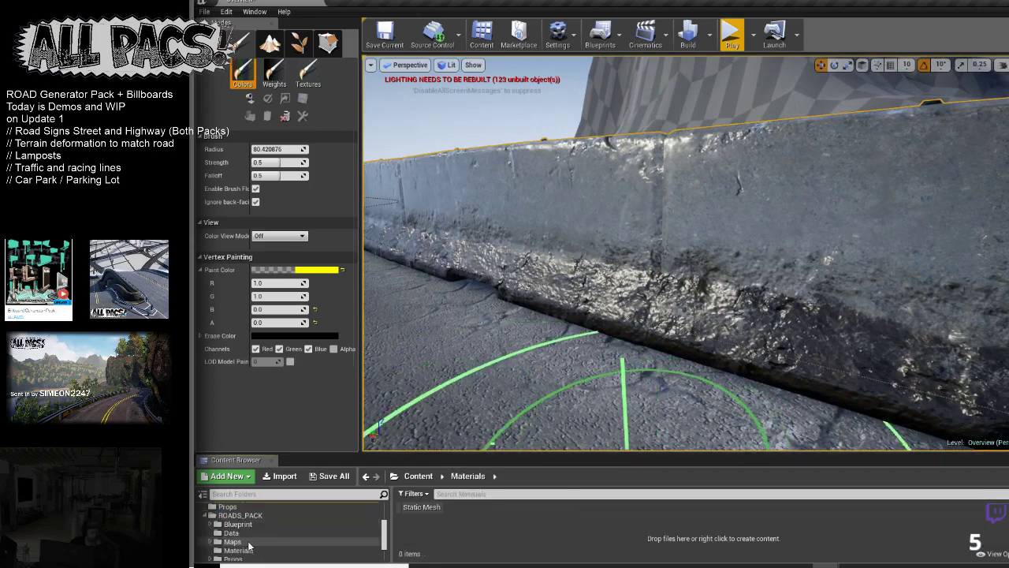
pyautogui.click(236, 550)
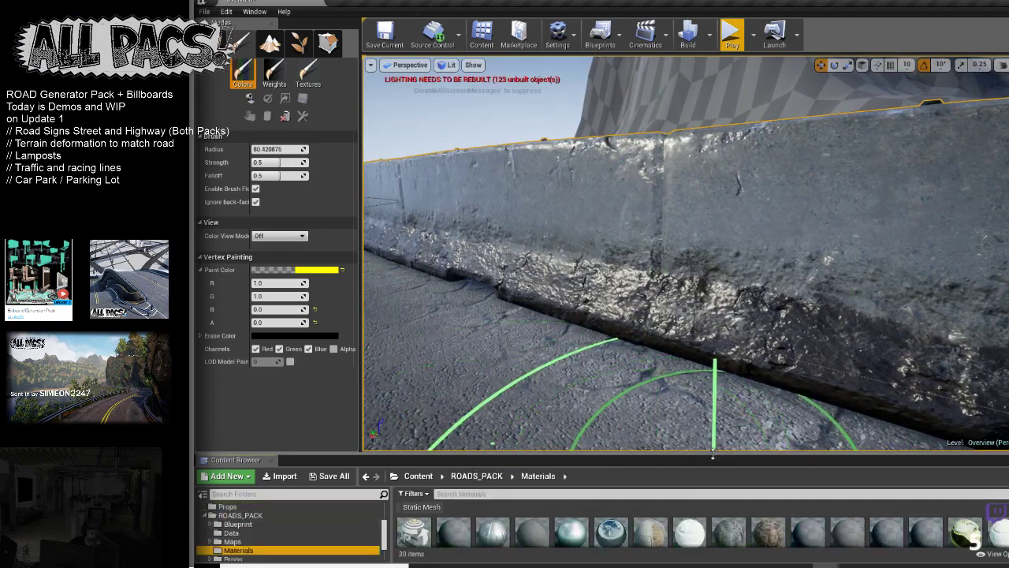
pyautogui.moveTo(717, 455); pyautogui.dragTo(717, 388)
pyautogui.scroll(-1, 907, 497)
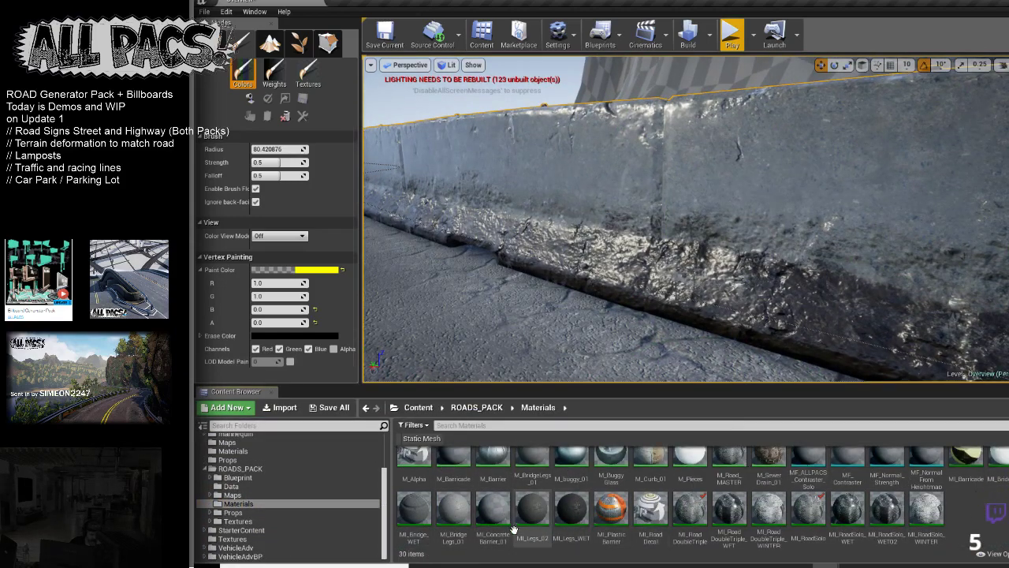
pyautogui.scroll(1, 654, 513)
pyautogui.click(966, 465)
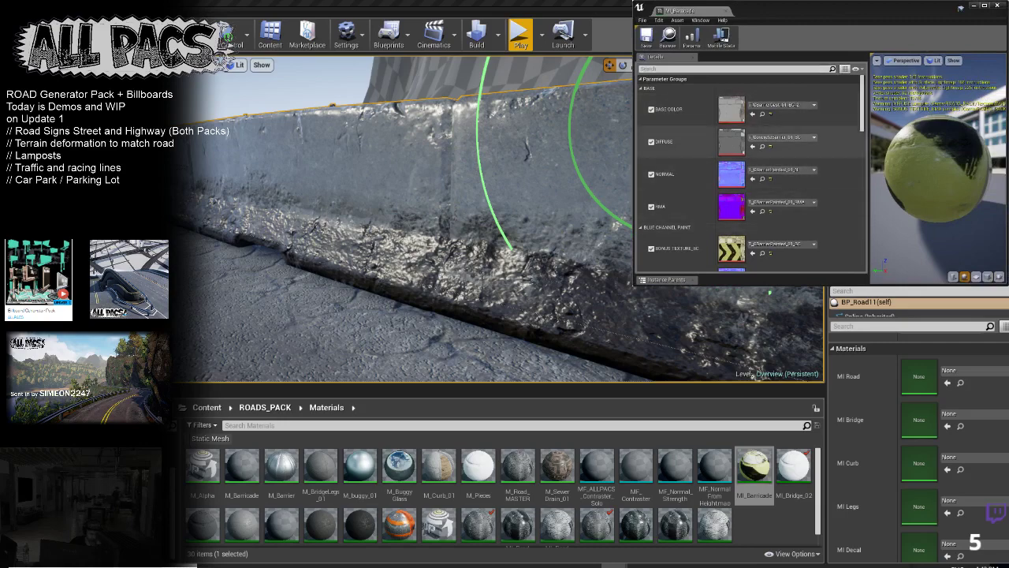
# Step: Review MI_Barricade's blue channel paint textures, green channel dirt textures, static switches and scalar parameters
pyautogui.scroll(-3, 749, 173)
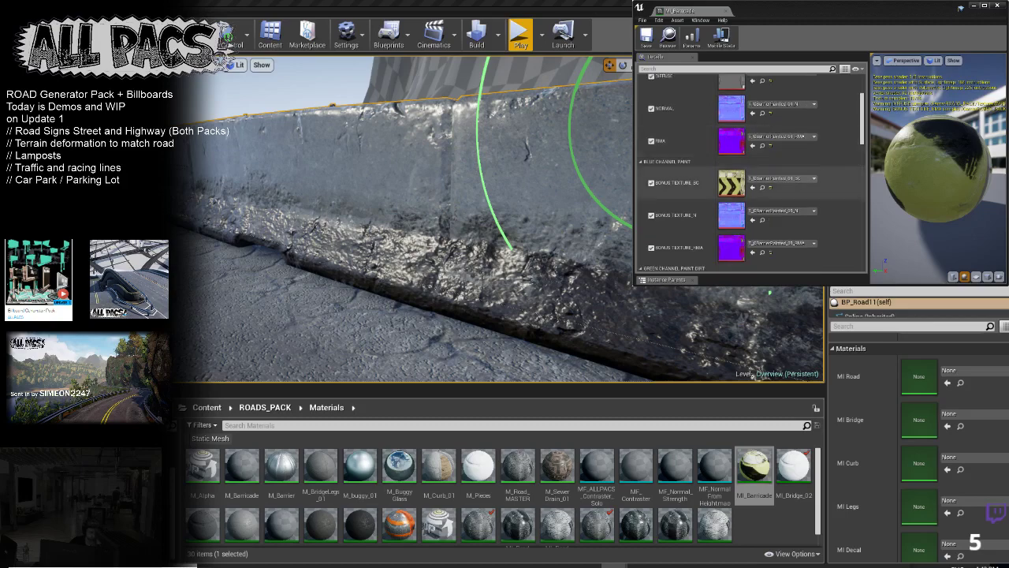
pyautogui.scroll(-6, 749, 173)
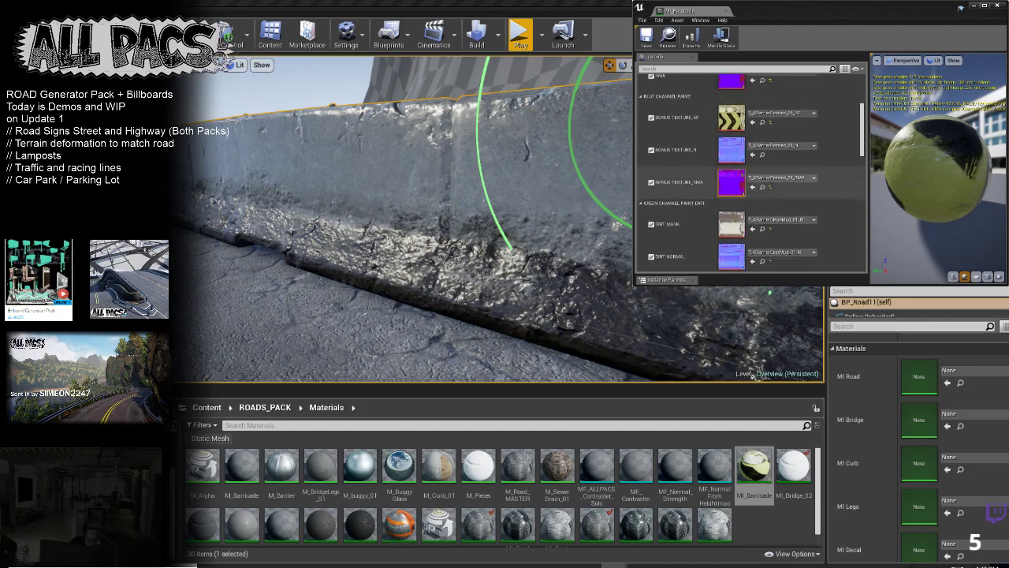
pyautogui.scroll(-4, 753, 170)
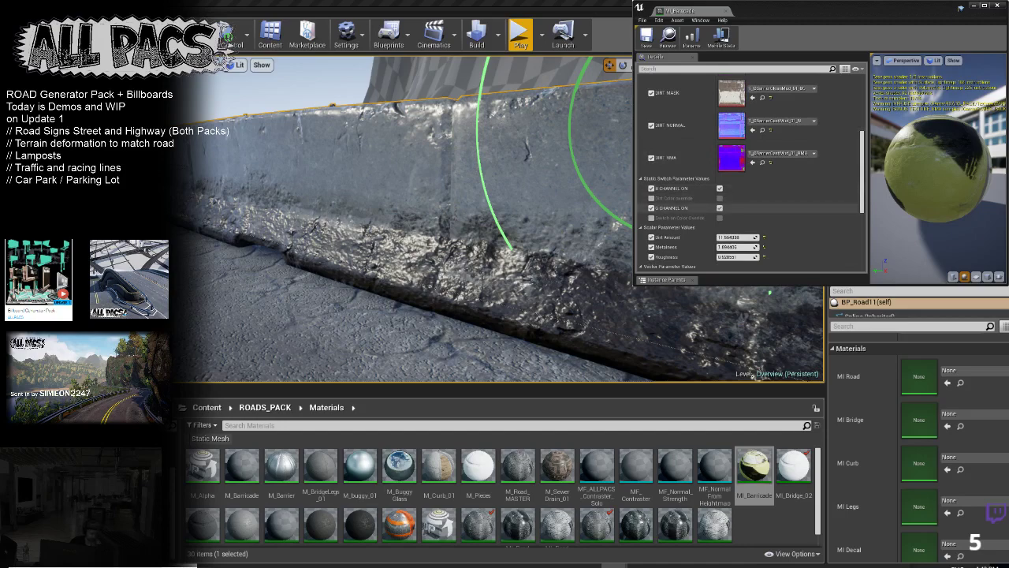
pyautogui.scroll(-1, 751, 171)
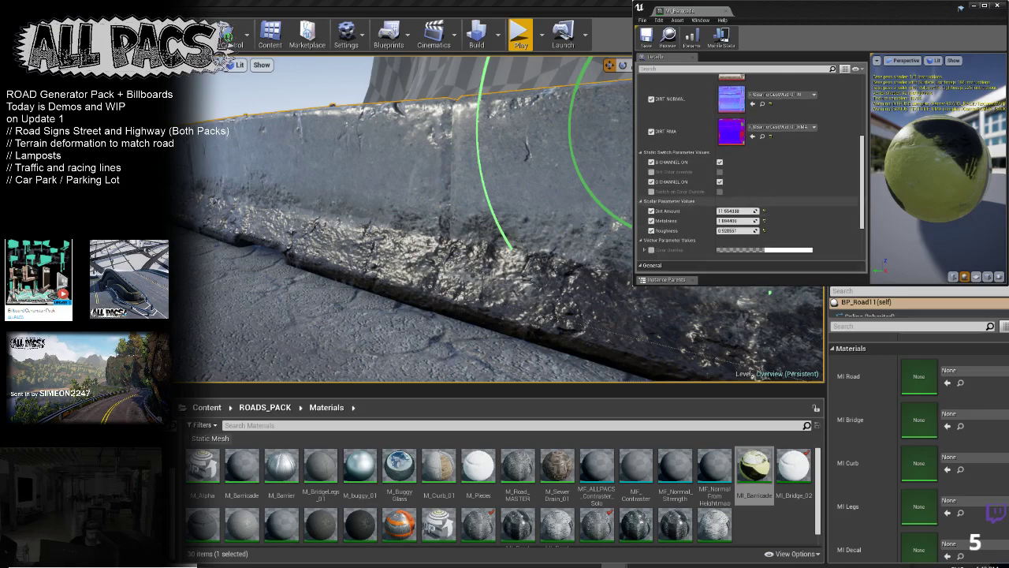
# Step: Increase the Roughness and adjust the Metalness of MI_Barricade to dull the glossy paint and dirt on the concrete barrier
pyautogui.moveTo(752, 376); pyautogui.dragTo(793, 375, button='right')
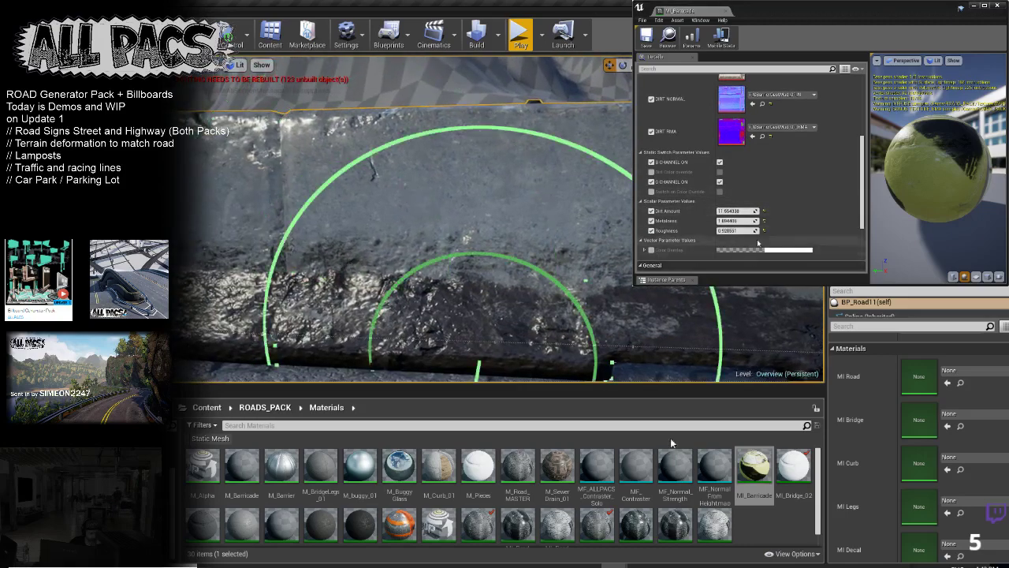
pyautogui.moveTo(740, 231); pyautogui.dragTo(761, 232)
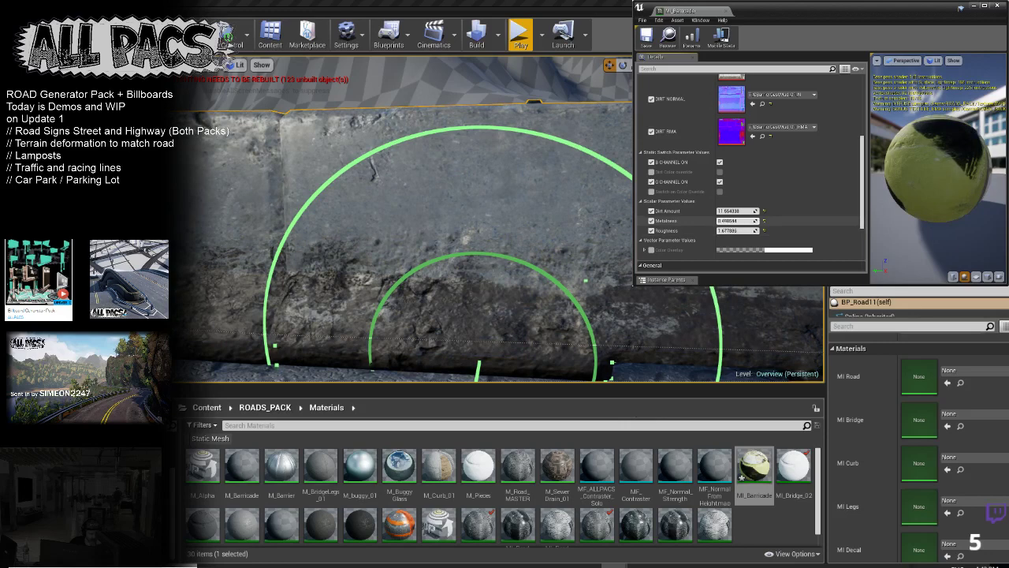
pyautogui.moveTo(741, 231)
pyautogui.mouseDown()
pyautogui.moveTo(721, 231)
pyautogui.moveTo(760, 230)
pyautogui.mouseUp()
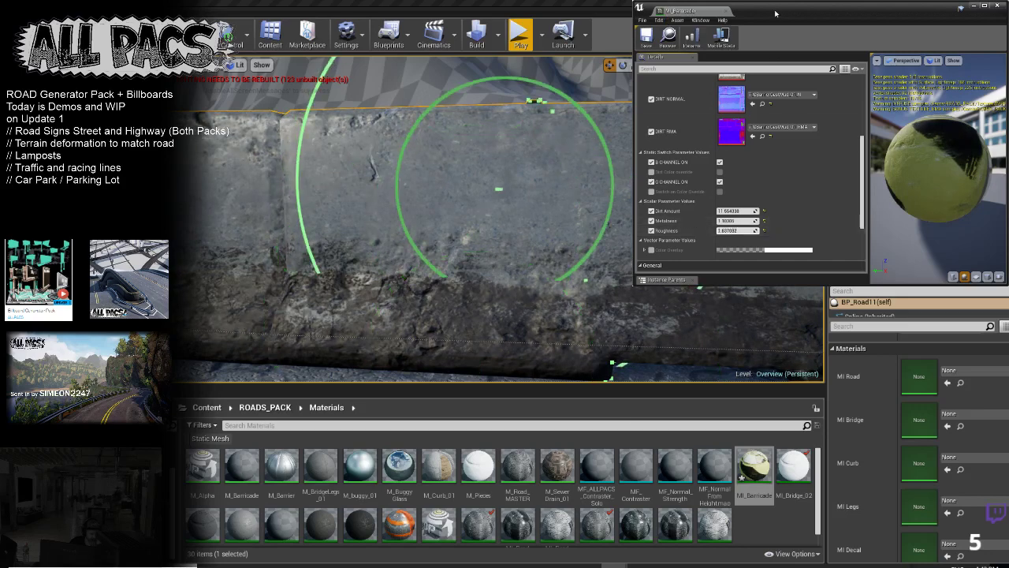
# Step: Vary MI_Barricade's Dirt Amount down below zero and back up to about 19, and inspect the barrier's grime up close
pyautogui.moveTo(737, 212); pyautogui.dragTo(743, 211)
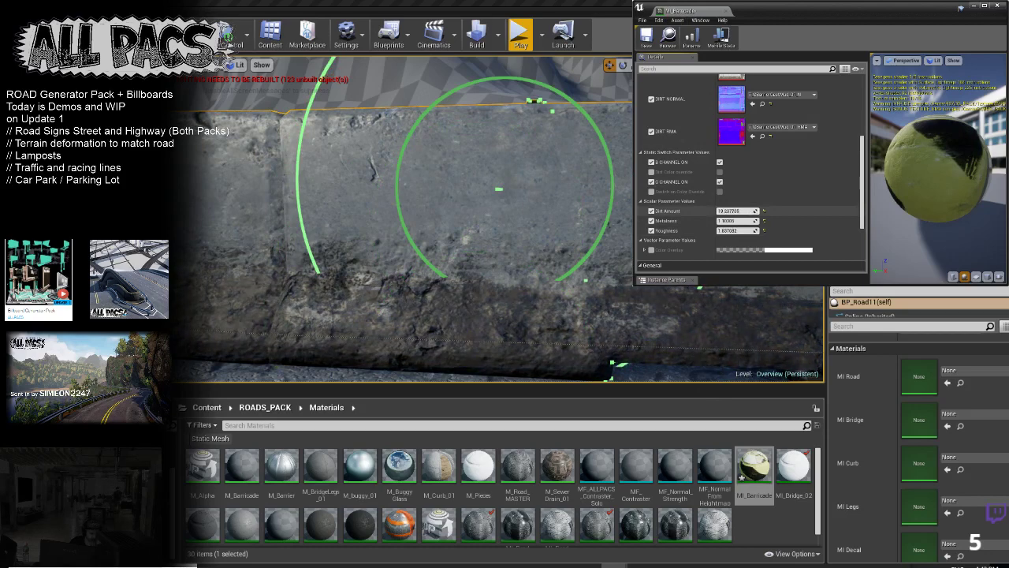
pyautogui.moveTo(739, 211); pyautogui.dragTo(717, 211)
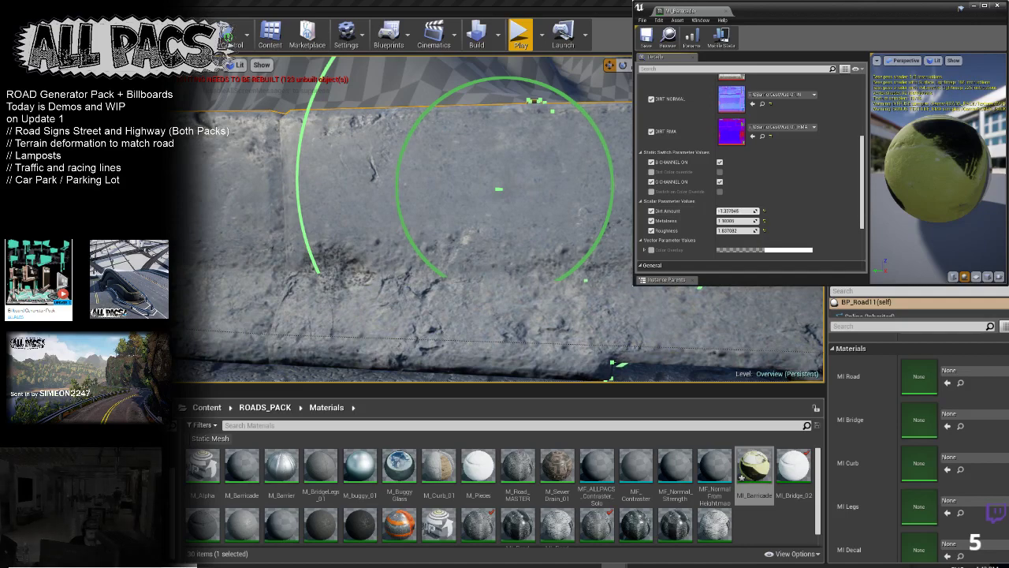
pyautogui.moveTo(733, 211); pyautogui.dragTo(748, 211)
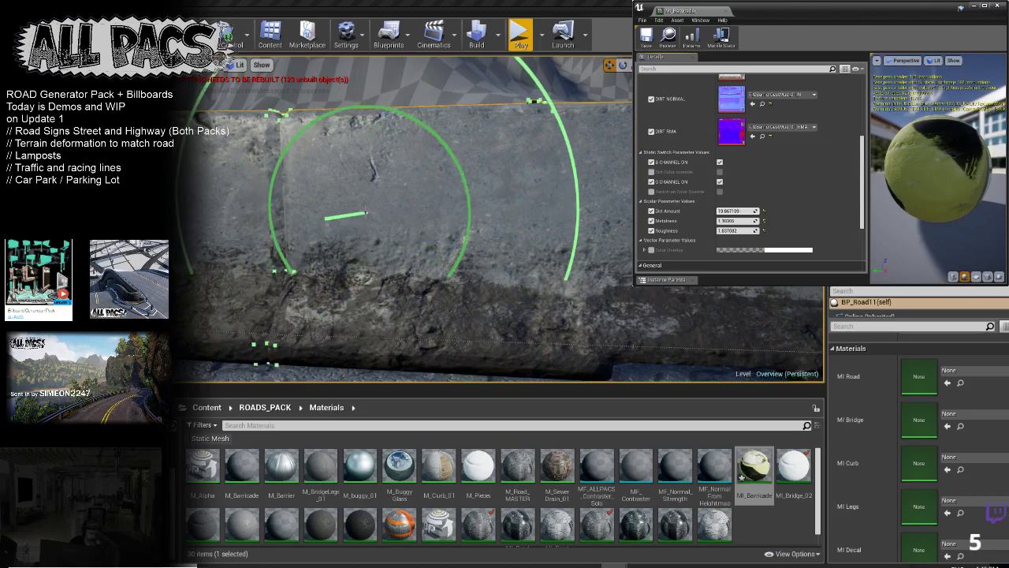
pyautogui.moveTo(387, 209)
pyautogui.mouseDown(button='right')
pyautogui.moveTo(395, 256)
pyautogui.moveTo(394, 210)
pyautogui.moveTo(339, 217)
pyautogui.moveTo(363, 227)
pyautogui.mouseUp(button='right')
pyautogui.moveTo(531, 190); pyautogui.dragTo(522, 199, button='right')
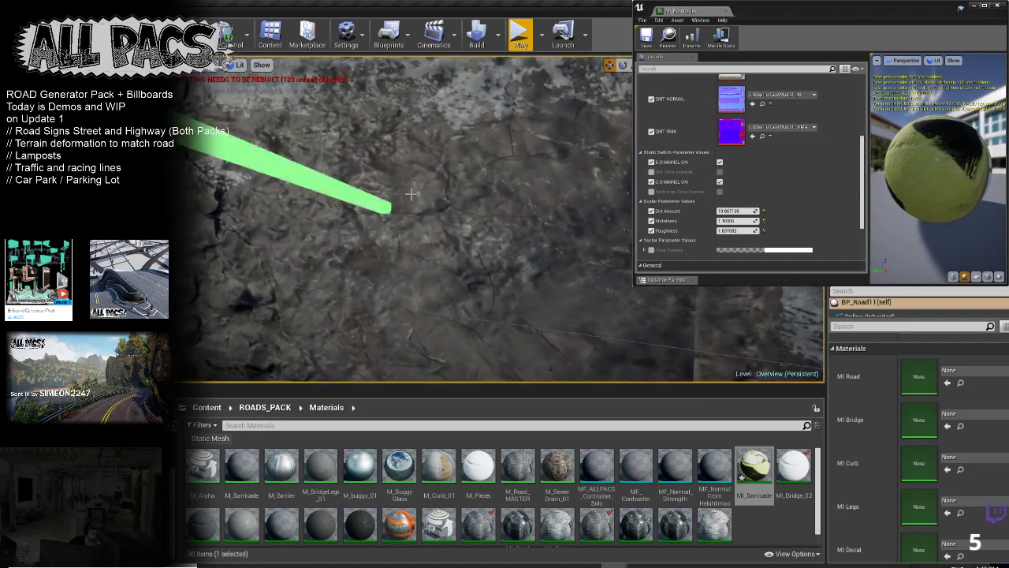
pyautogui.doubleClick(803, 10)
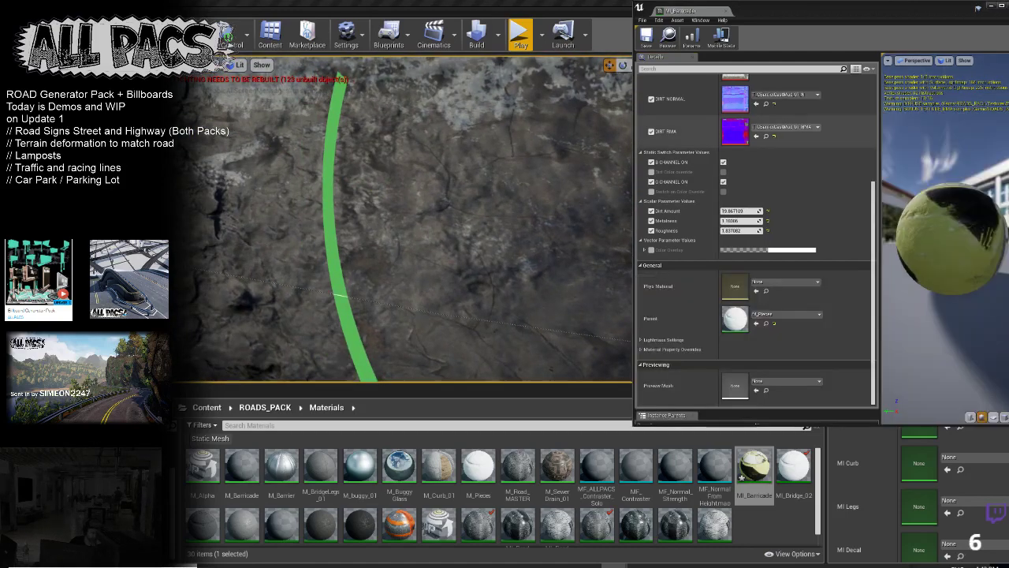
pyautogui.doubleClick(812, 14)
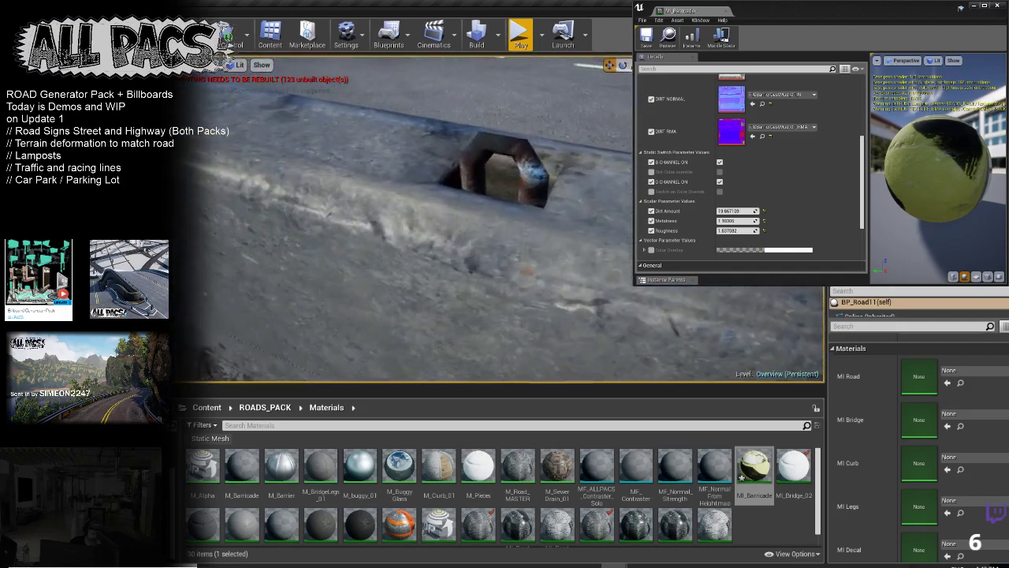
pyautogui.moveTo(502, 219); pyautogui.dragTo(513, 292, button='right')
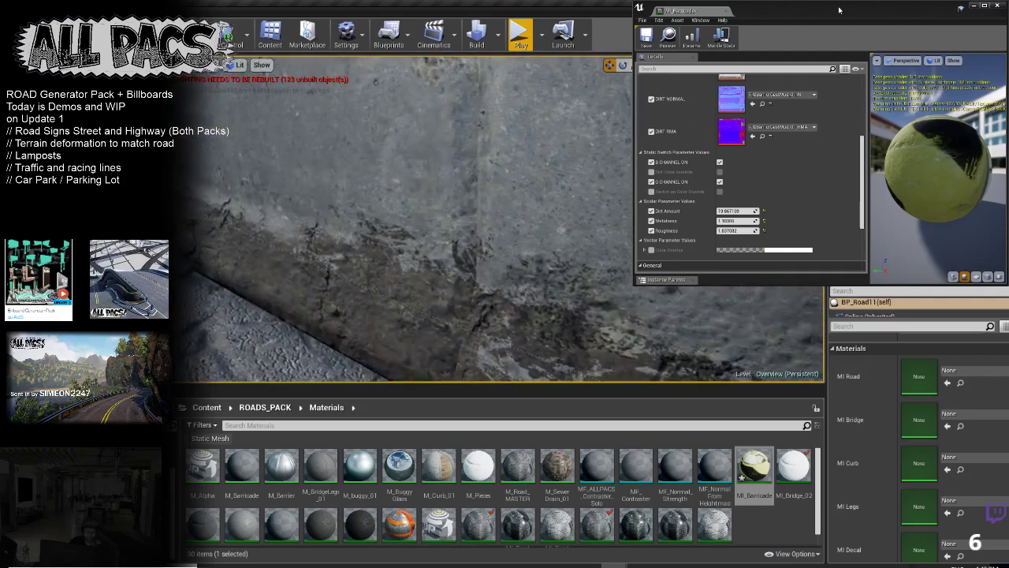
# Step: Enable MI_Barricade's Color Overlay, set it to light blue, and turn on Switch on Color Override
pyautogui.scroll(-3, 649, 187)
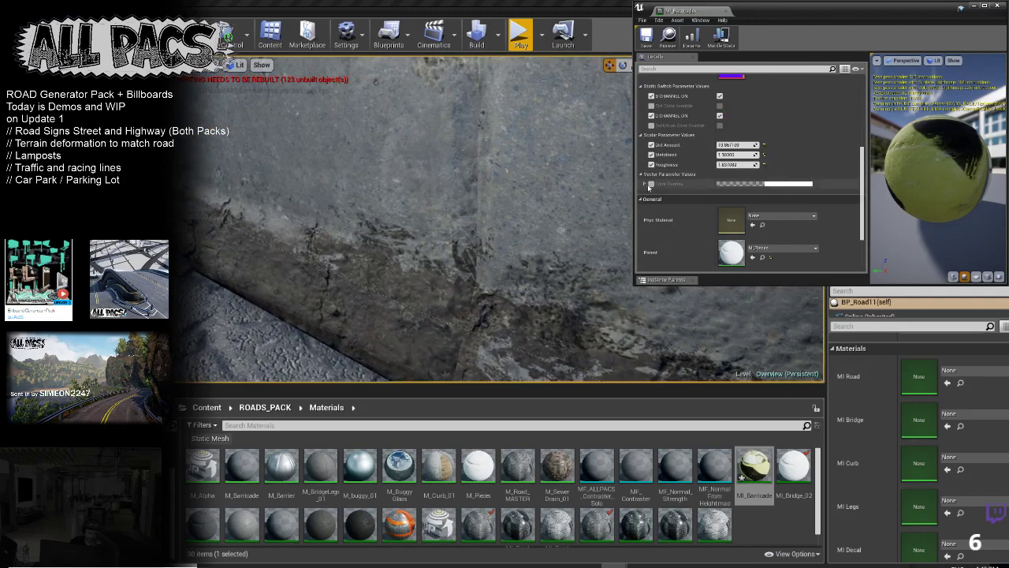
pyautogui.click(652, 184)
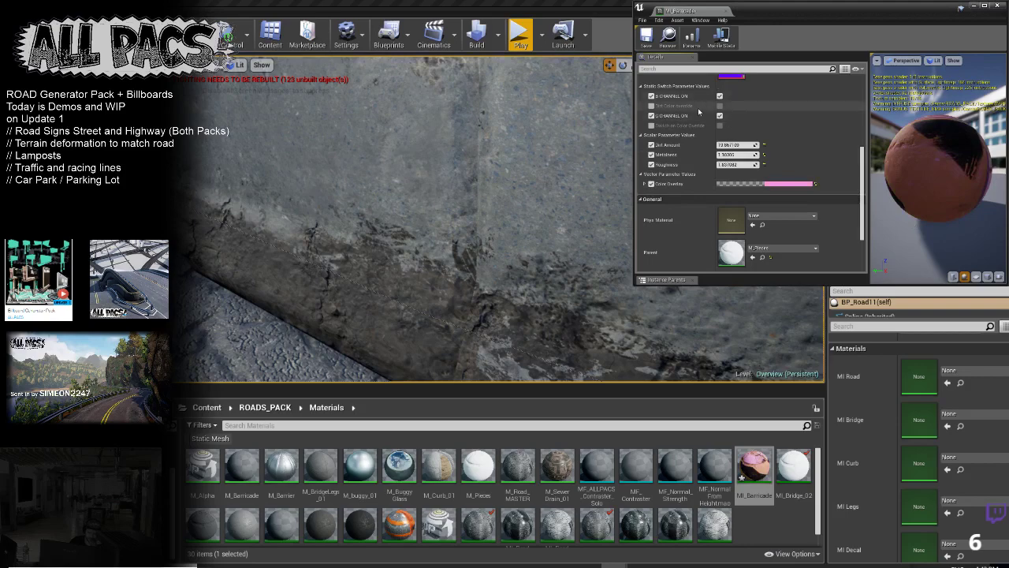
pyautogui.click(652, 125)
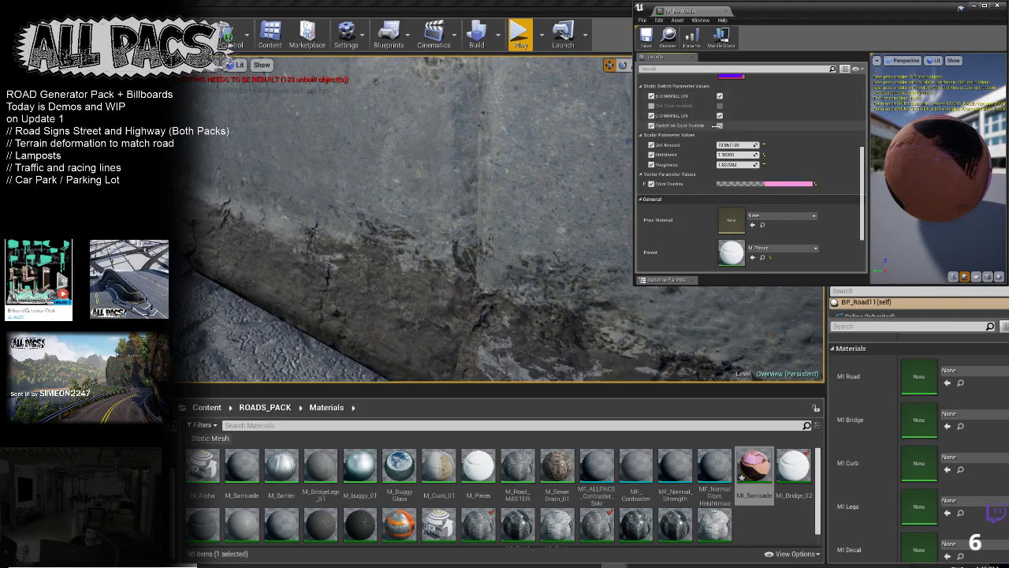
pyautogui.click(719, 126)
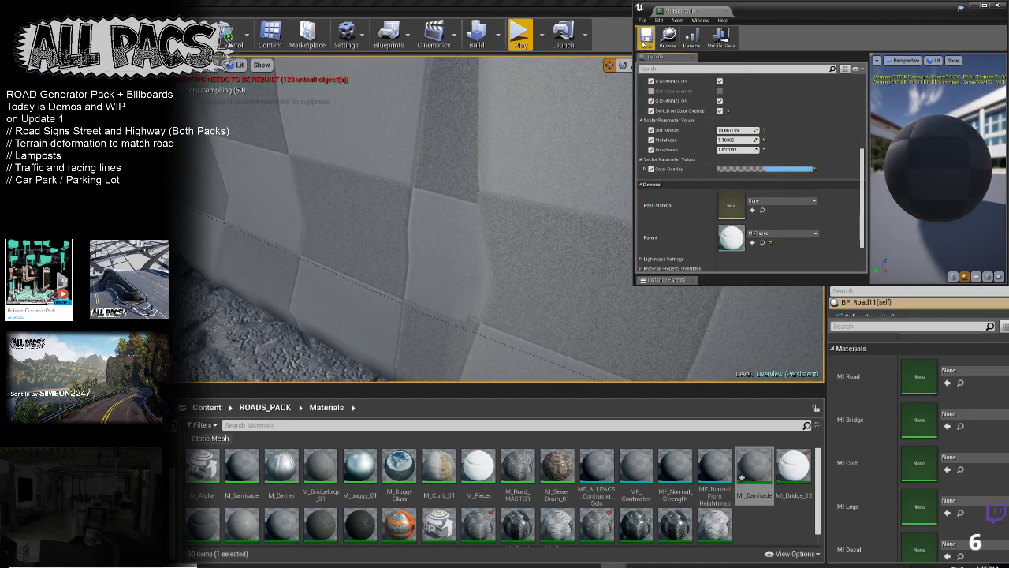
pyautogui.moveTo(411, 229); pyautogui.dragTo(363, 234, button='right')
# Step: Enable Bridge for element 13 in BP_Road11's Road Data array
pyautogui.scroll(6, 901, 442)
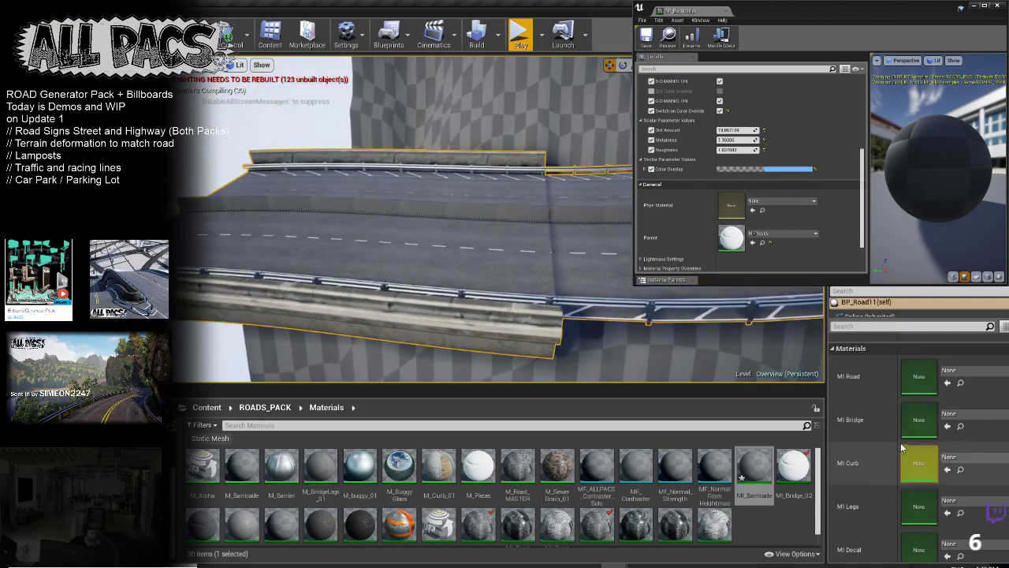
pyautogui.scroll(-2, 906, 410)
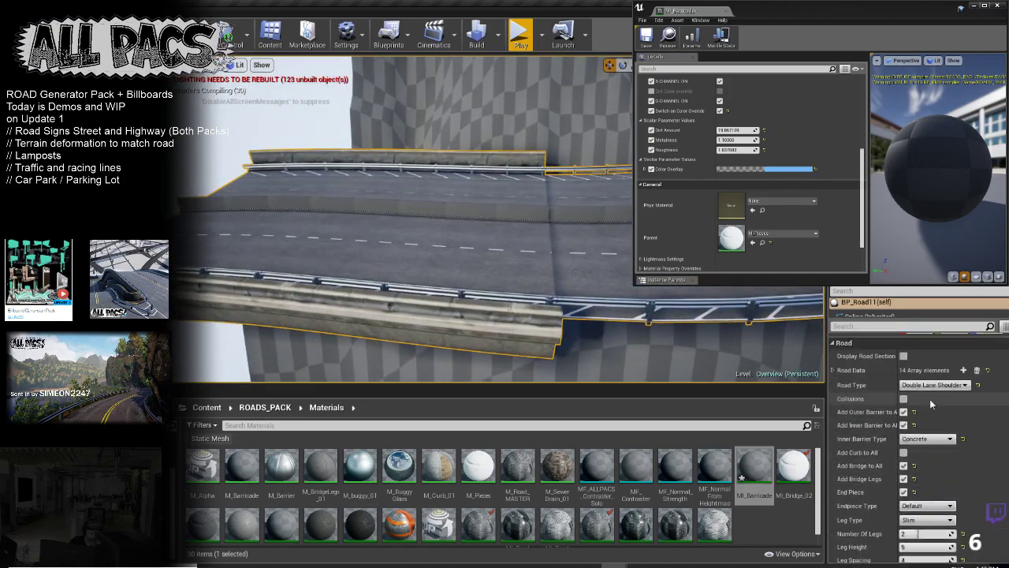
pyautogui.click(834, 390)
pyautogui.scroll(-10, 942, 448)
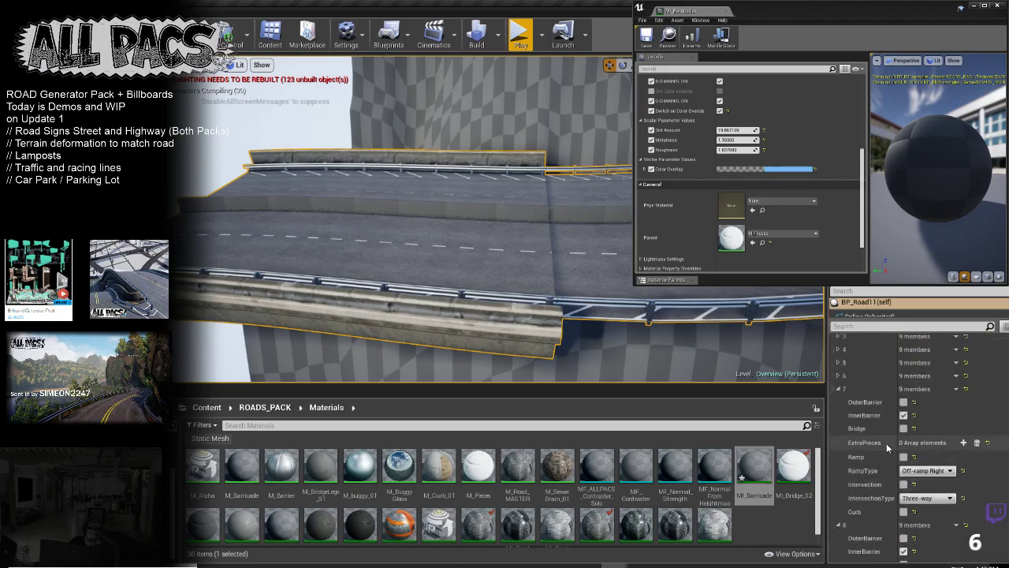
pyautogui.scroll(-11, 947, 464)
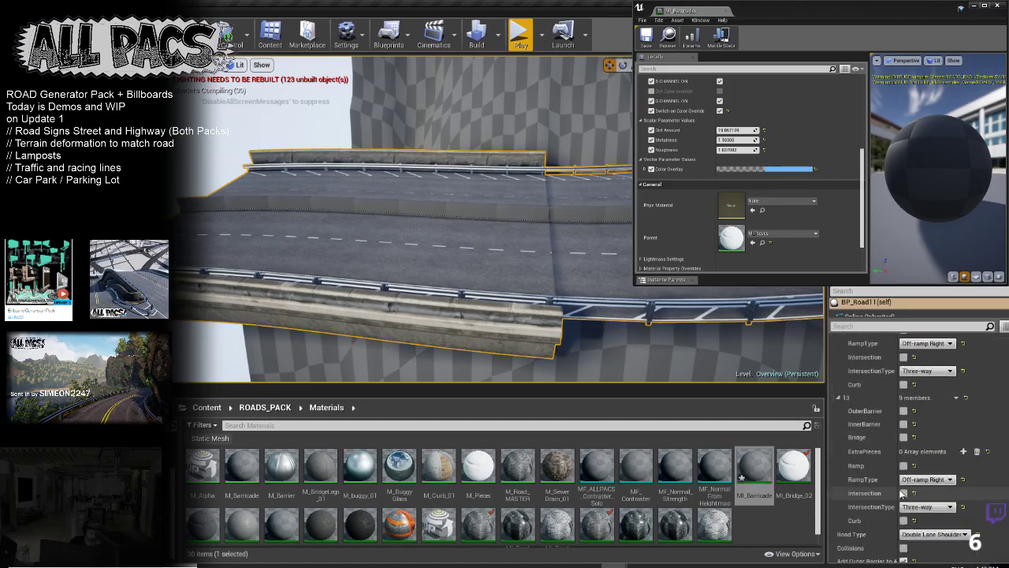
pyautogui.click(904, 437)
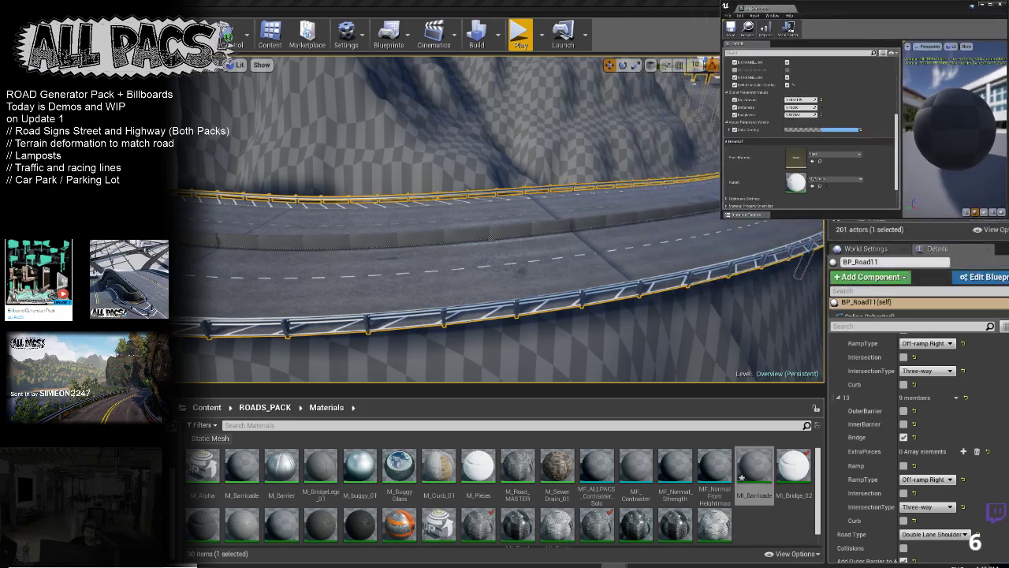
# Step: Examine the blue-tinted central barrier and review MI_Barricade's paint textures, dirt textures and switch parameters
pyautogui.moveTo(500, 228); pyautogui.dragTo(544, 227, button='right')
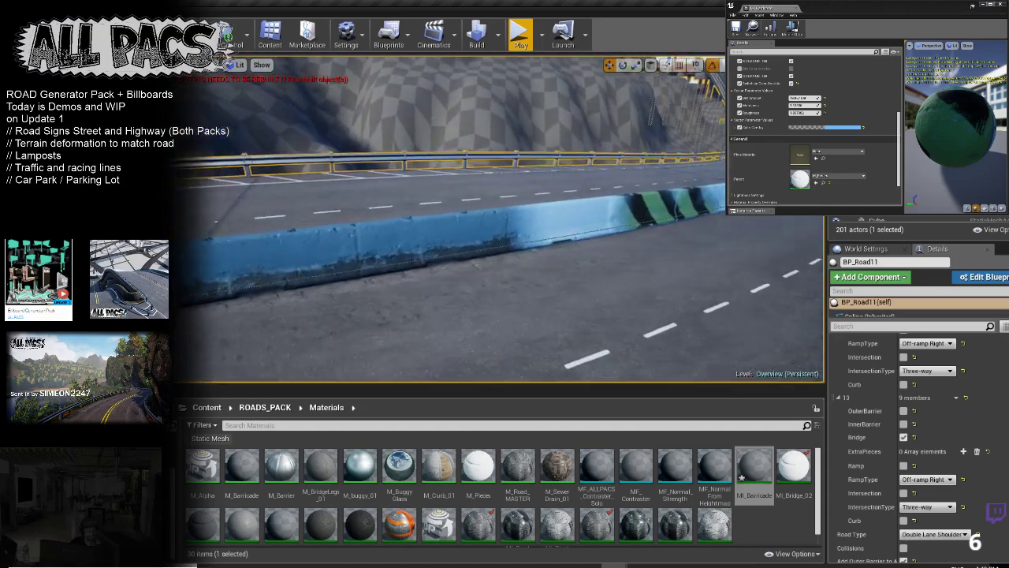
pyautogui.scroll(8, 498, 220)
pyautogui.scroll(-6, 499, 220)
pyautogui.scroll(-5, 855, 88)
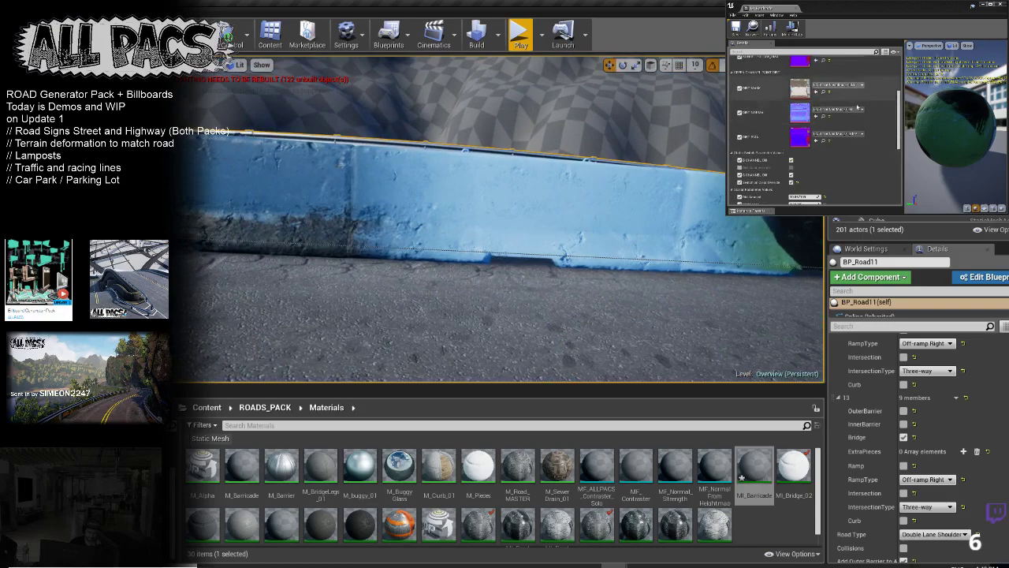
pyautogui.scroll(2, 855, 88)
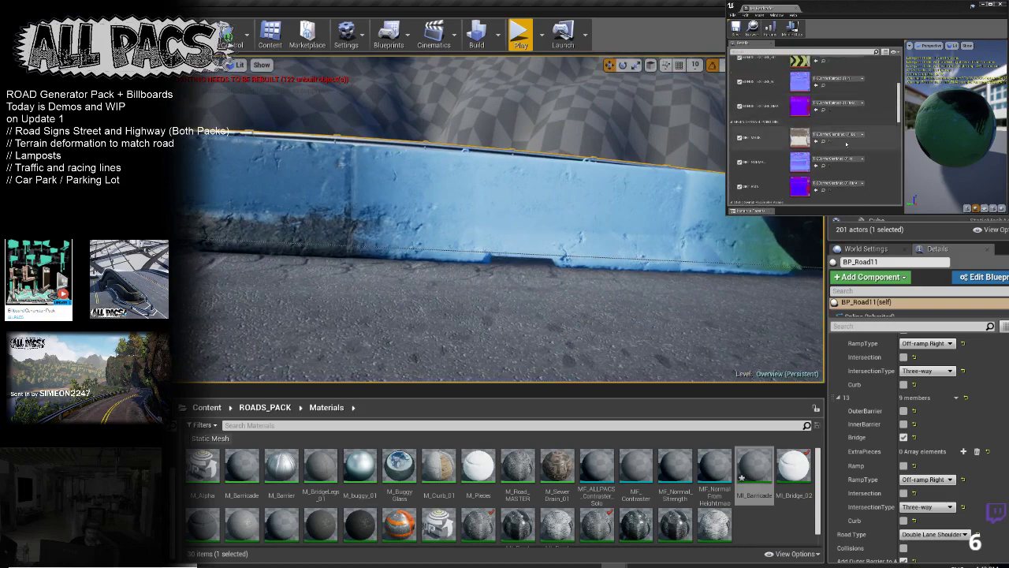
pyautogui.scroll(-5, 836, 134)
pyautogui.moveTo(581, 181)
pyautogui.mouseDown(button='right')
pyautogui.moveTo(623, 183)
pyautogui.moveTo(581, 200)
pyautogui.mouseUp(button='right')
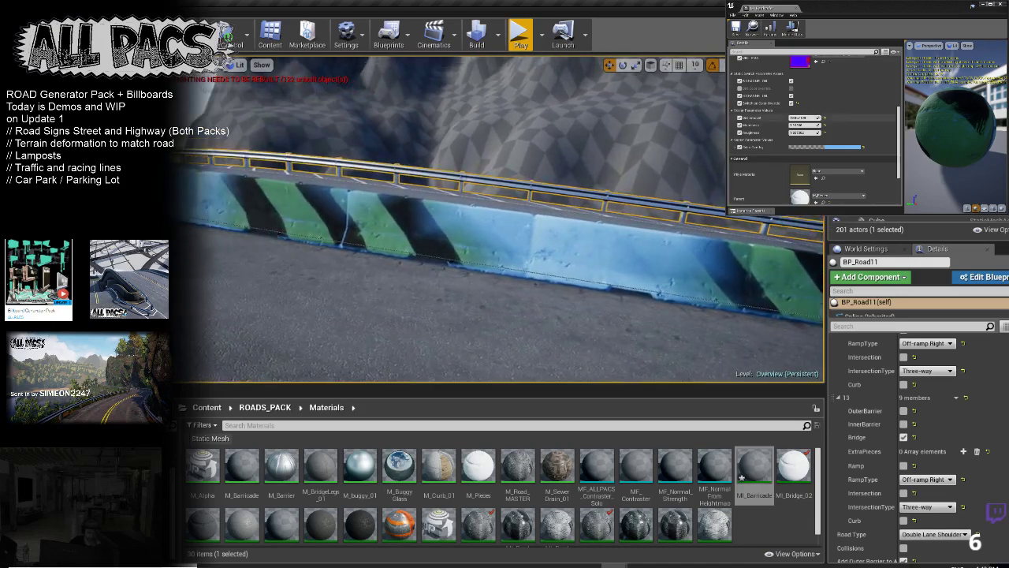
# Step: Toggle MI_Barricade's Color Overlay off and on, and turn off Switch on Color Override to tint only the painted stripe areas
pyautogui.click(738, 147)
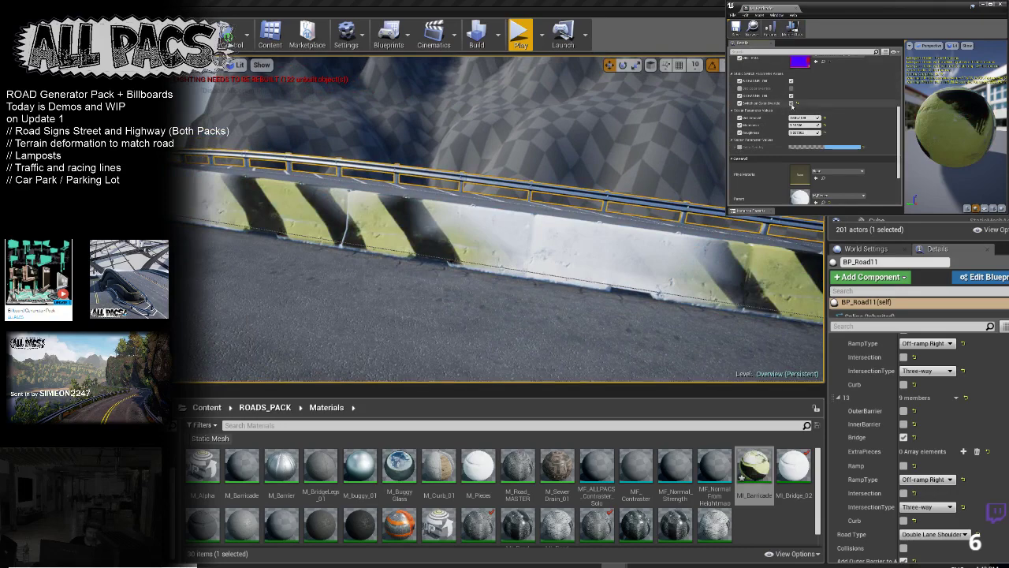
pyautogui.click(792, 103)
pyautogui.moveTo(504, 229); pyautogui.dragTo(434, 221, button='right')
pyautogui.click(740, 171)
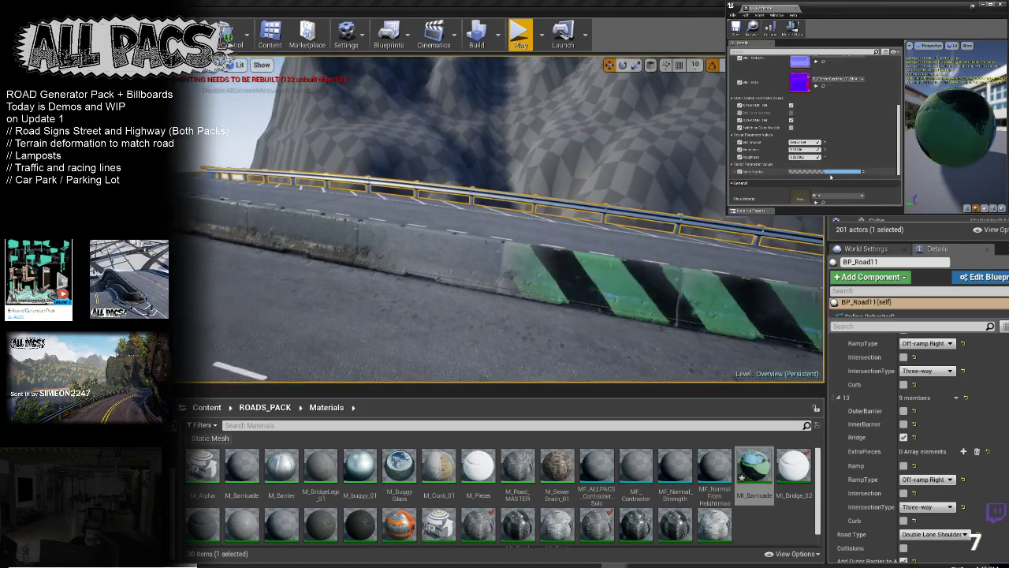
# Step: Change MI_Barricade's Color Overlay to black and turn on Switch on Color Override
pyautogui.click(857, 173)
pyautogui.moveTo(952, 183); pyautogui.dragTo(952, 208)
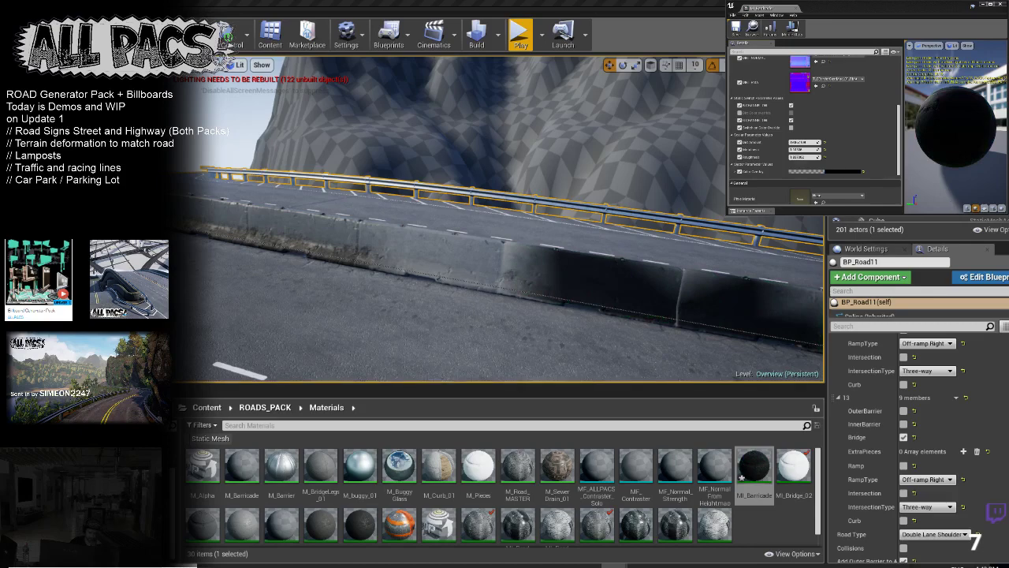
pyautogui.click(790, 127)
# Step: Fly along the road and examine its cracked, patched and worn surface between the outer barriers
pyautogui.moveTo(465, 229); pyautogui.dragTo(347, 213, button='right')
pyautogui.press('w')
pyautogui.press('w')
pyautogui.press('w')
pyautogui.moveTo(499, 219); pyautogui.dragTo(481, 231, button='right')
pyautogui.press('w')
pyautogui.moveTo(350, 206)
pyautogui.mouseDown(button='right')
pyautogui.moveTo(394, 217)
pyautogui.moveTo(474, 208)
pyautogui.moveTo(359, 210)
pyautogui.mouseUp(button='right')
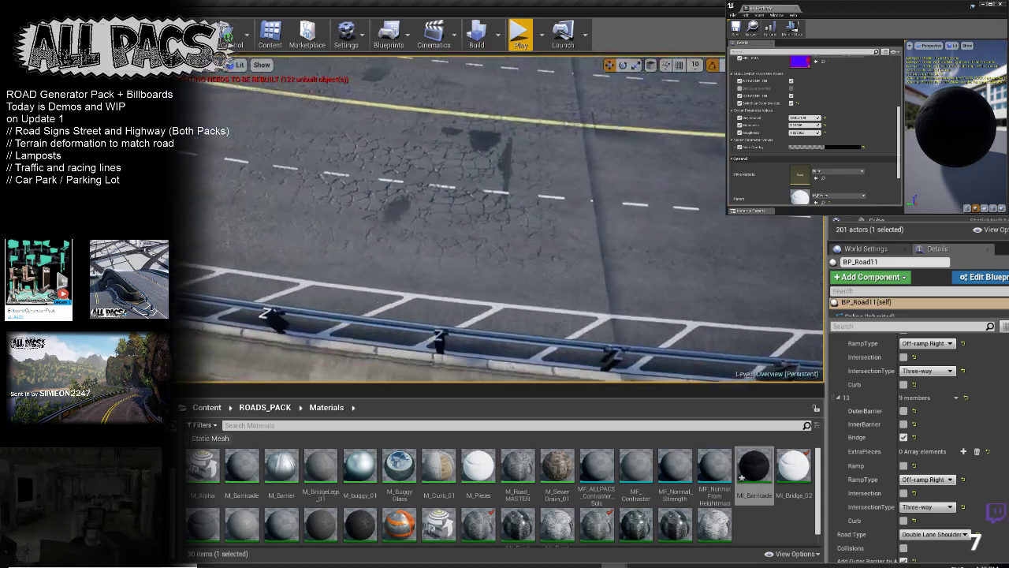
pyautogui.moveTo(442, 217); pyautogui.dragTo(378, 229, button='right')
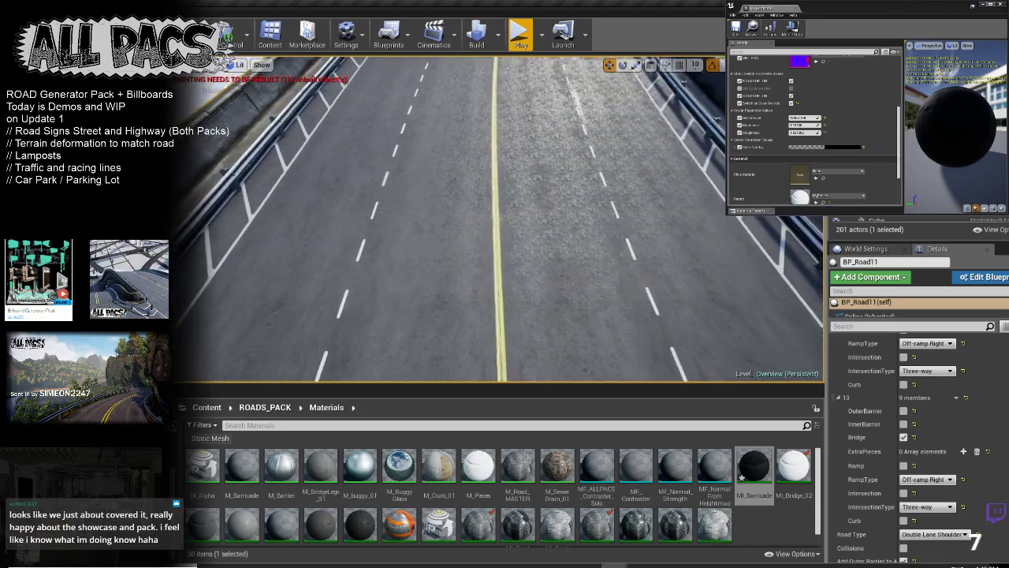
# Step: Assign MI_RoadDoubleTriple_WET to BP_Road11's MI Road material slot and examine the wet road surface
pyautogui.scroll(-5, 919, 441)
pyautogui.scroll(-2, 919, 442)
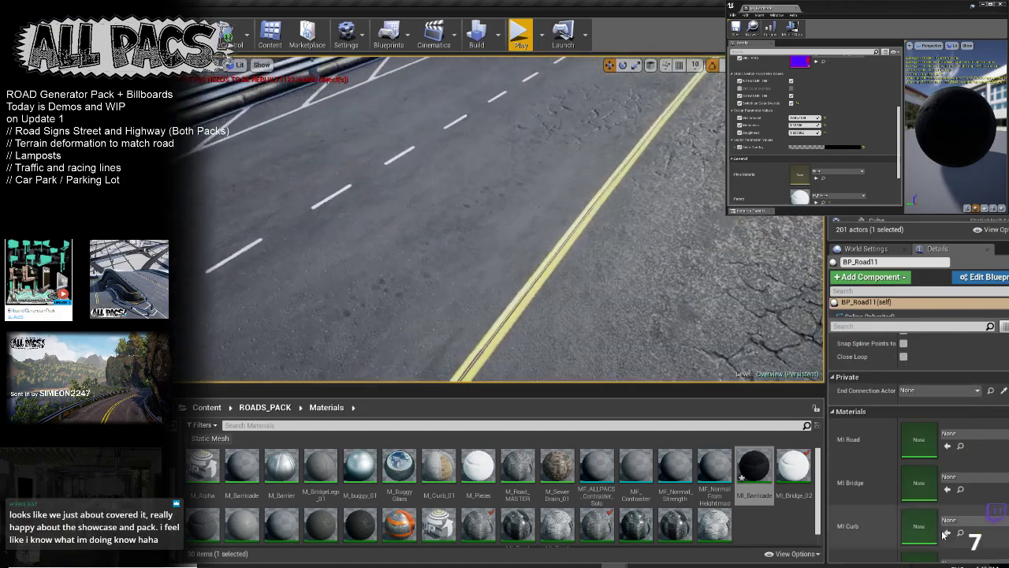
pyautogui.scroll(-5, 931, 475)
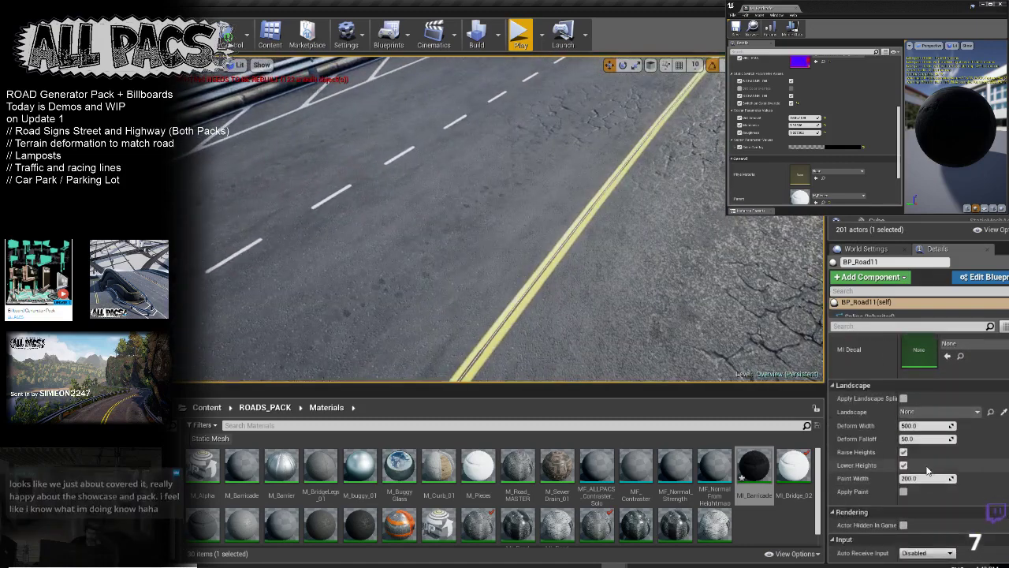
pyautogui.scroll(-1, 696, 507)
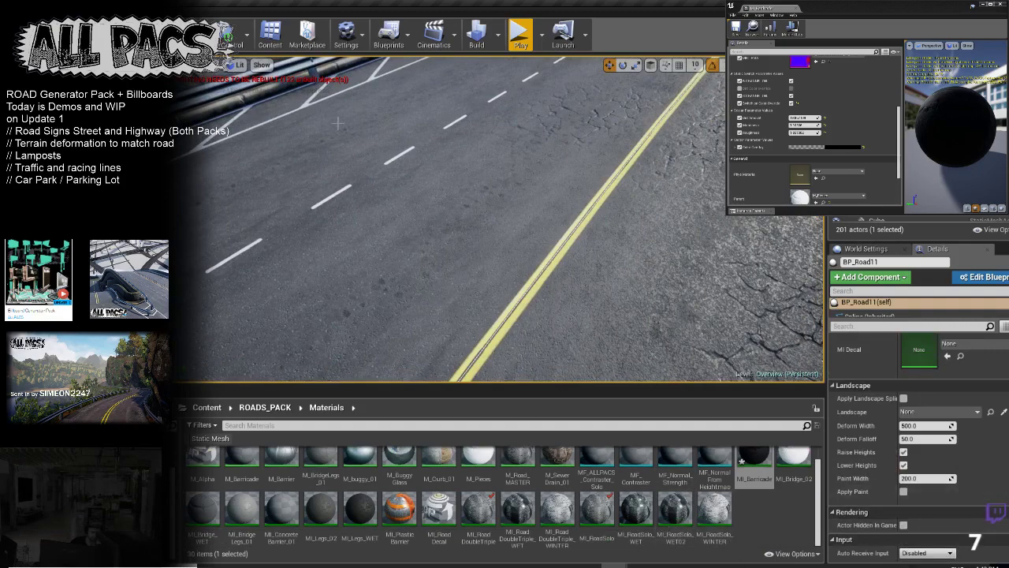
pyautogui.scroll(7, 992, 444)
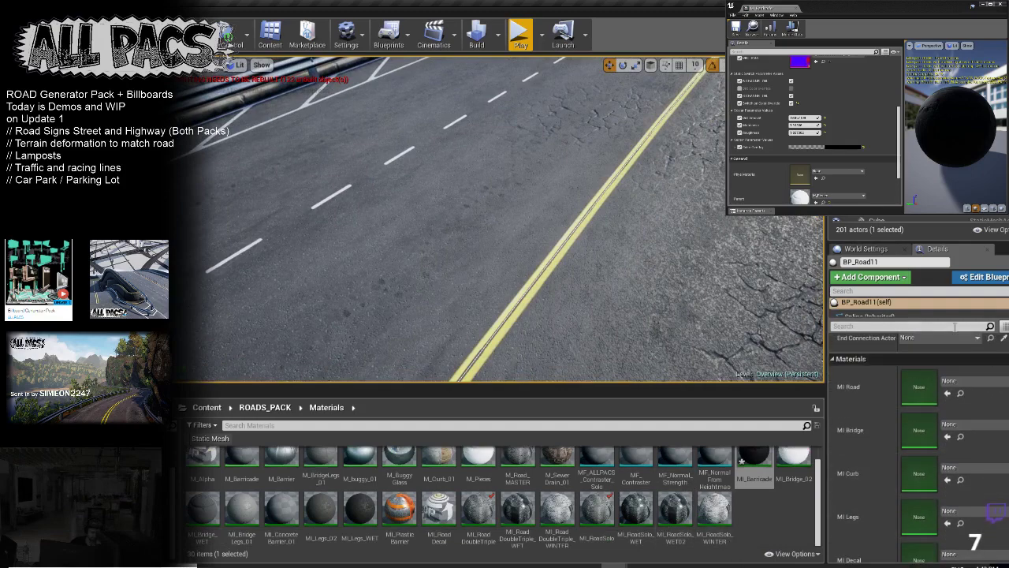
pyautogui.scroll(1, 552, 533)
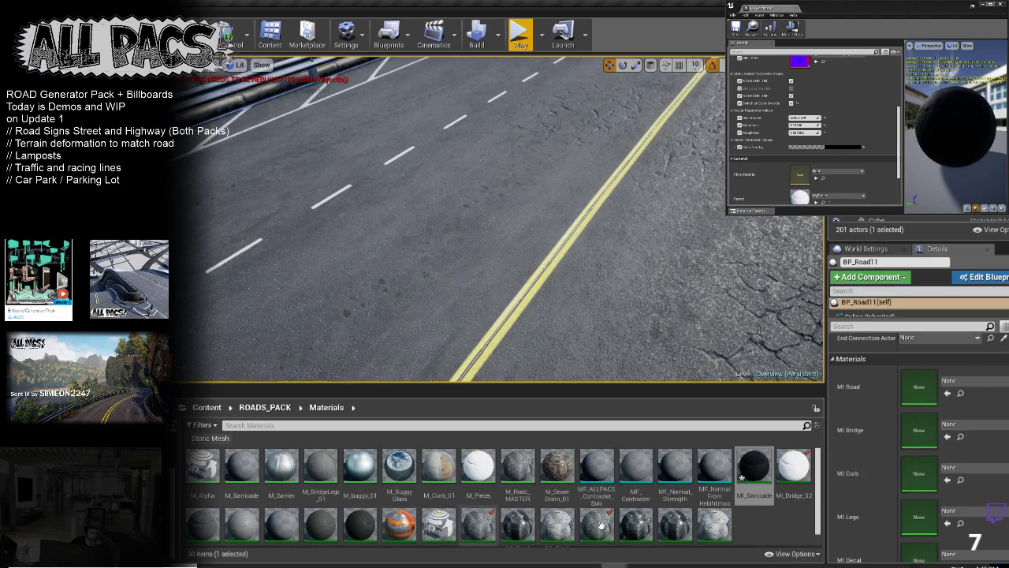
pyautogui.scroll(-1, 598, 536)
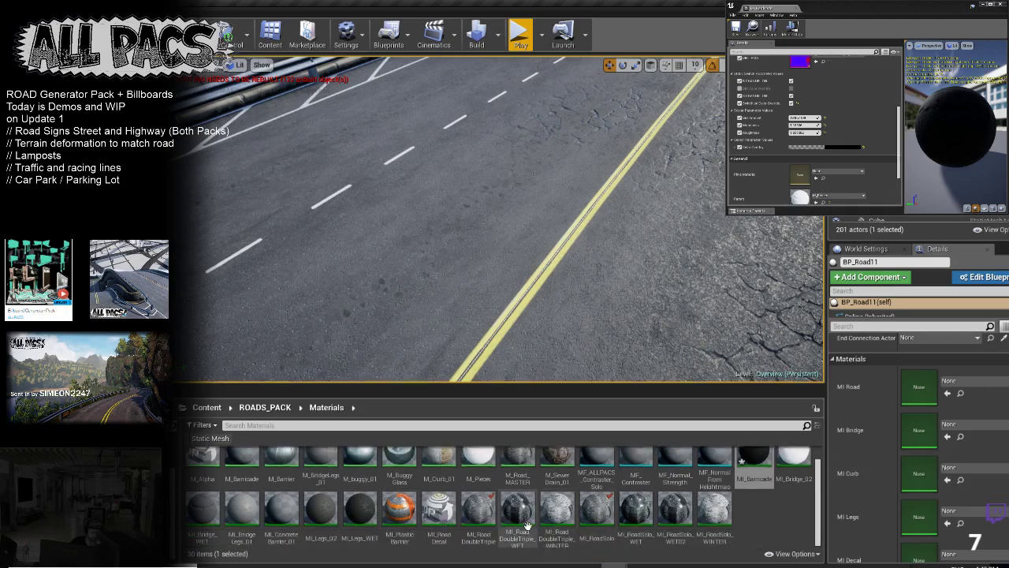
pyautogui.moveTo(519, 505); pyautogui.dragTo(908, 386)
pyautogui.moveTo(525, 201); pyautogui.dragTo(539, 217, button='right')
pyautogui.moveTo(502, 185); pyautogui.dragTo(556, 320, button='right')
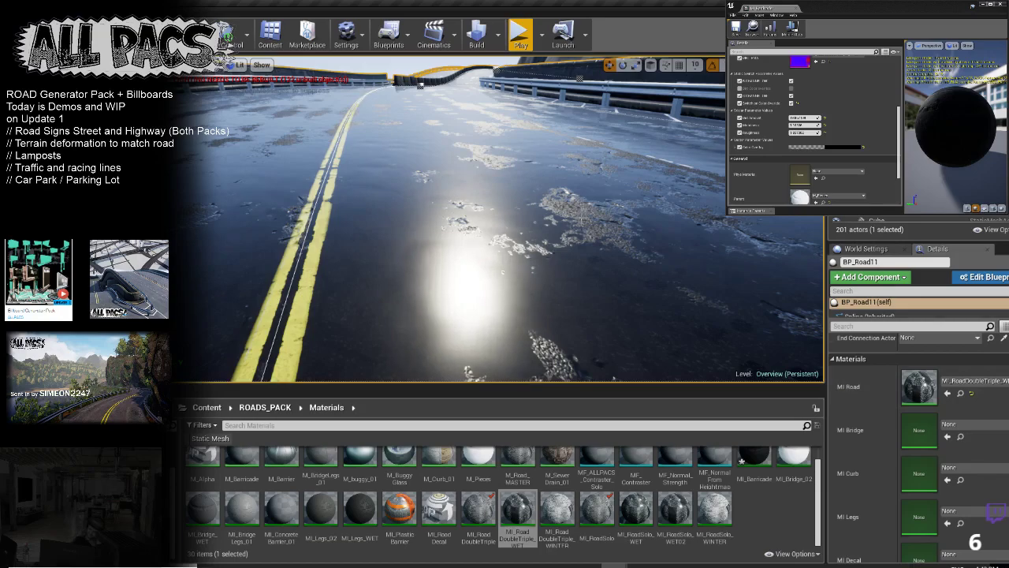
# Step: Assign MI_RoadDoubleTriple_WINTER to BP_Road11's MI Road material slot
pyautogui.moveTo(441, 171); pyautogui.dragTo(441, 241, button='right')
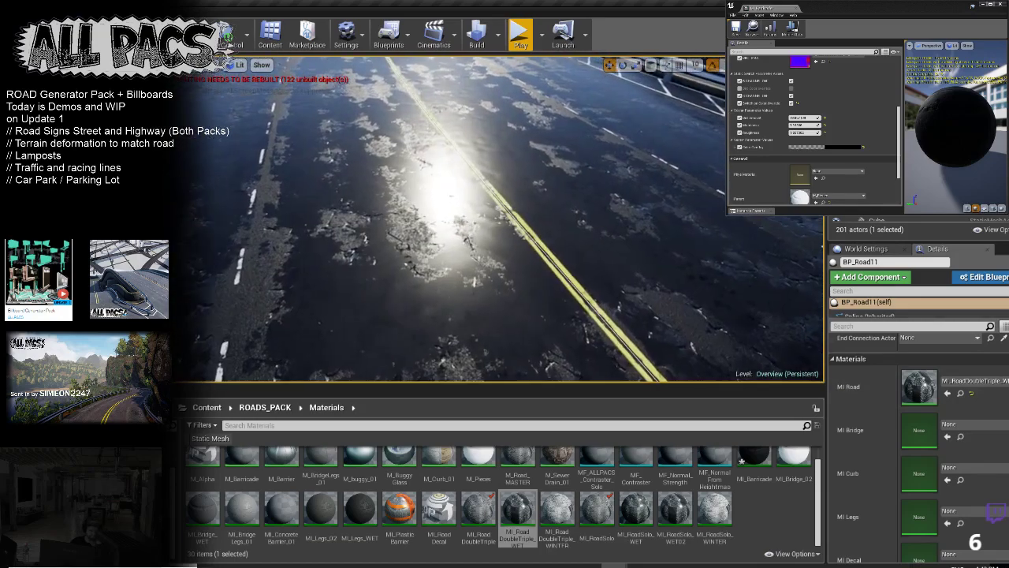
pyautogui.moveTo(557, 511); pyautogui.dragTo(919, 387)
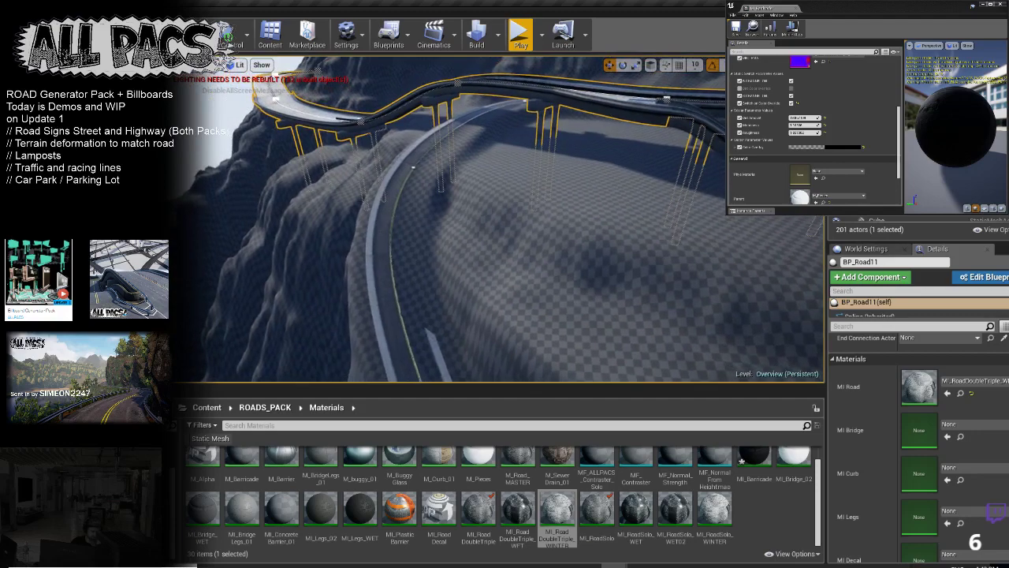
# Step: Select the BP_Road3 ramp and assign MI_RoadDoubleTriple_WINTER to its MI Road material slot
pyautogui.click(386, 215)
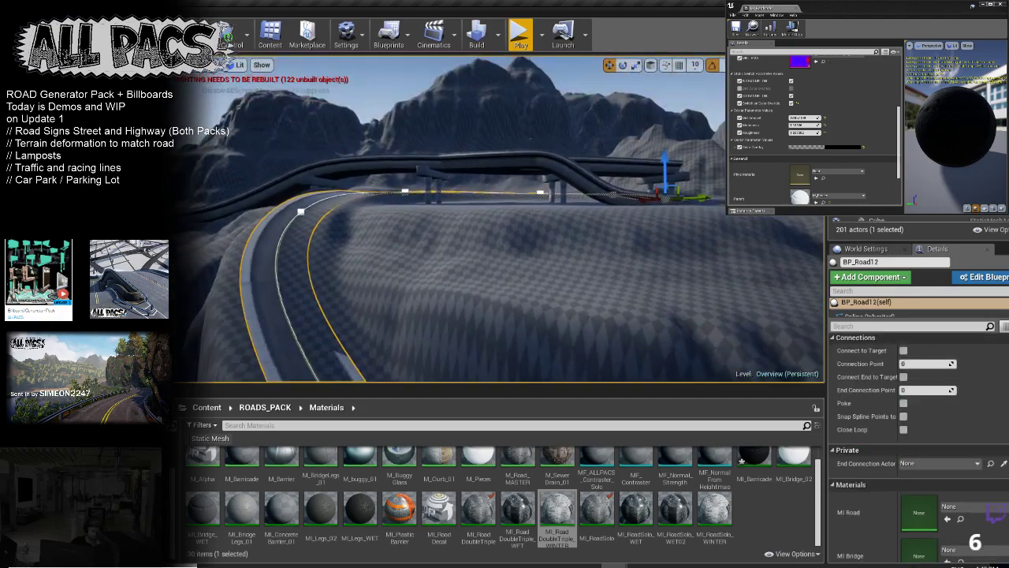
pyautogui.moveTo(498, 219); pyautogui.dragTo(499, 276, button='right')
pyautogui.moveTo(498, 236); pyautogui.dragTo(434, 253, button='right')
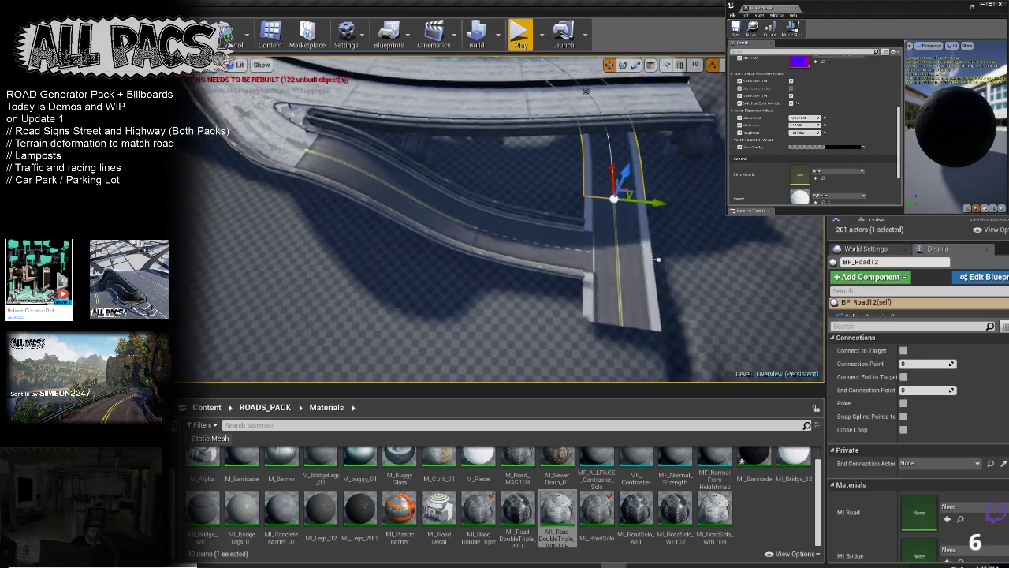
pyautogui.click(449, 155)
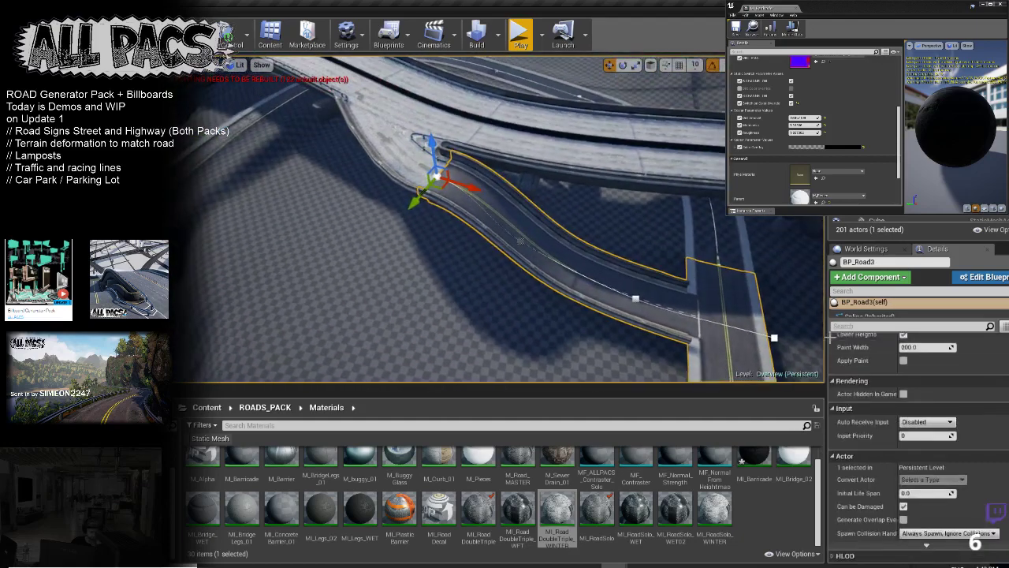
pyautogui.scroll(-10, 914, 436)
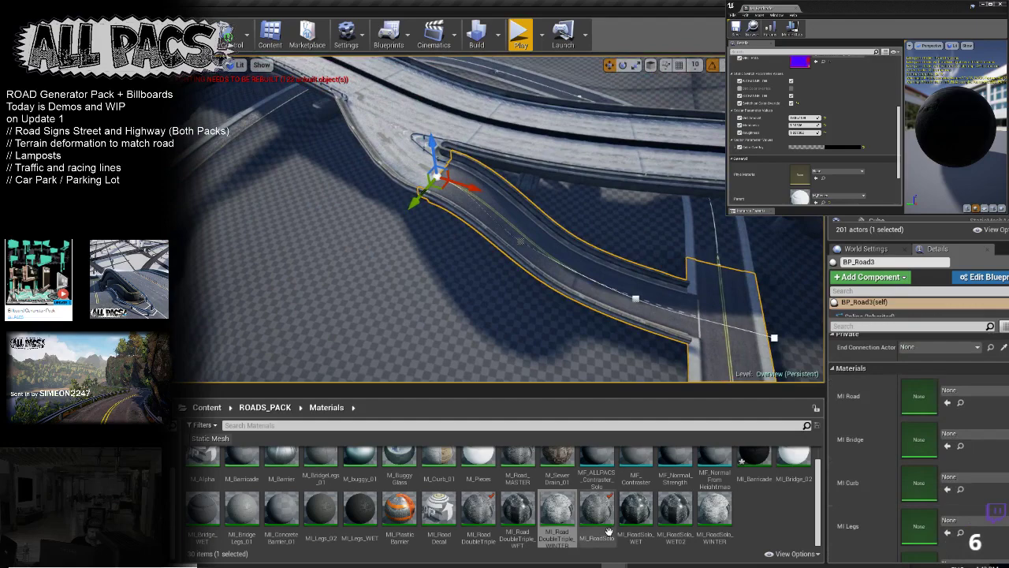
pyautogui.moveTo(555, 509); pyautogui.dragTo(921, 395)
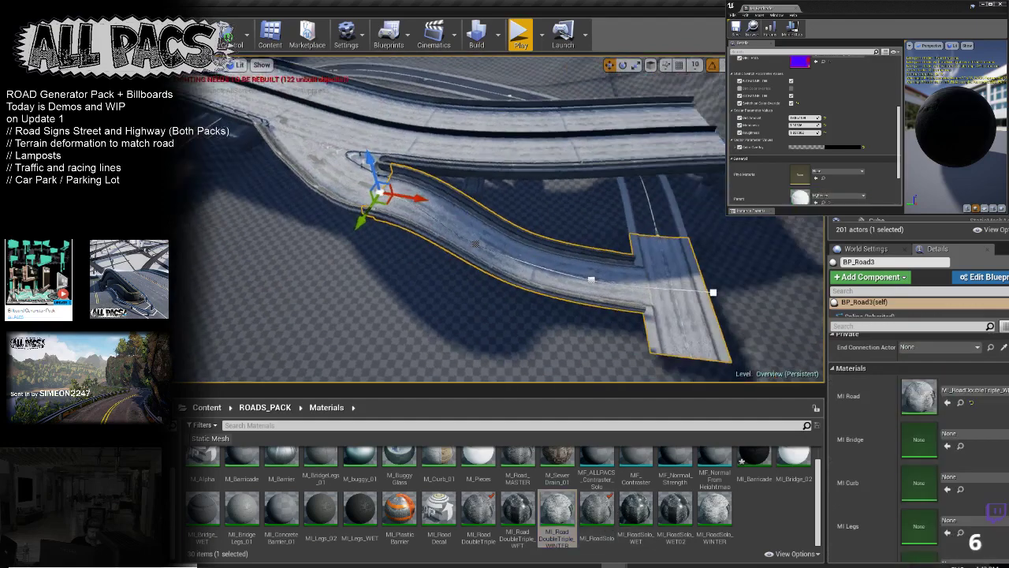
# Step: Select BP_Road12 beyond the ramp's end piece and set its MI Road material to MI_RoadDoubleTriple_WINTER
pyautogui.press('Escape')
pyautogui.moveTo(514, 173); pyautogui.dragTo(536, 197, button='right')
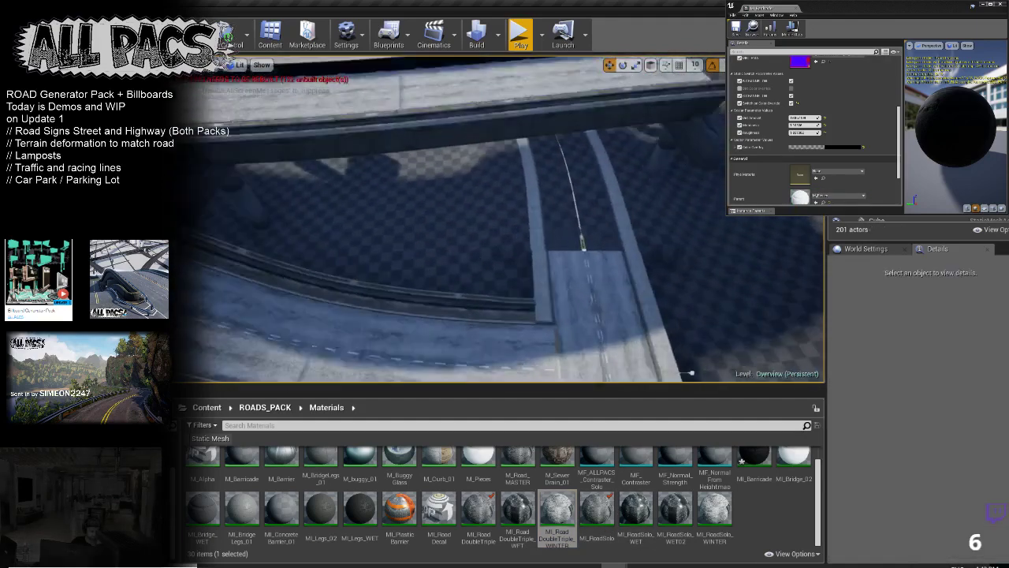
pyautogui.click(355, 258)
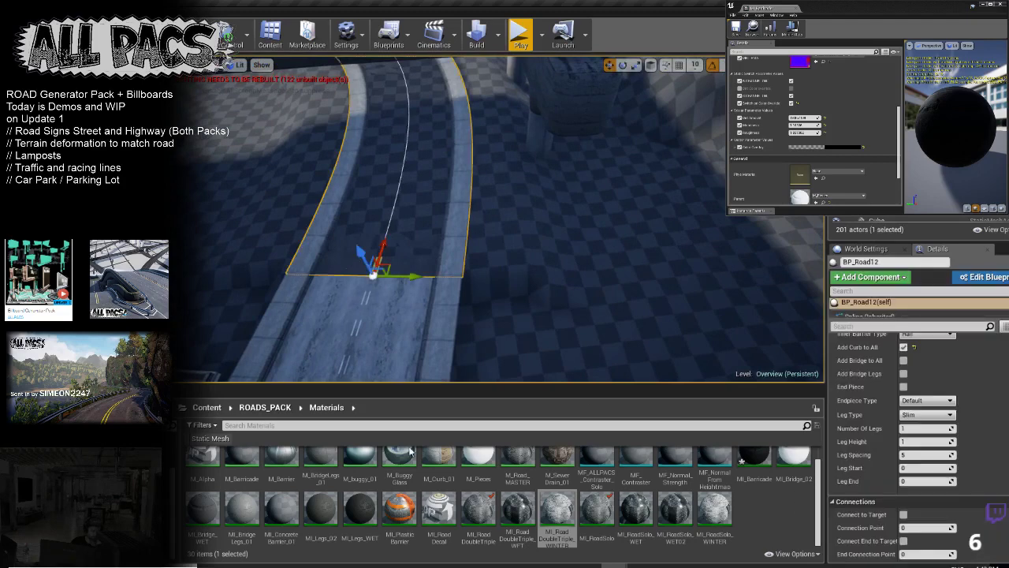
pyautogui.scroll(-10, 998, 448)
pyautogui.scroll(-10, 997, 447)
pyautogui.moveTo(562, 514); pyautogui.dragTo(917, 448)
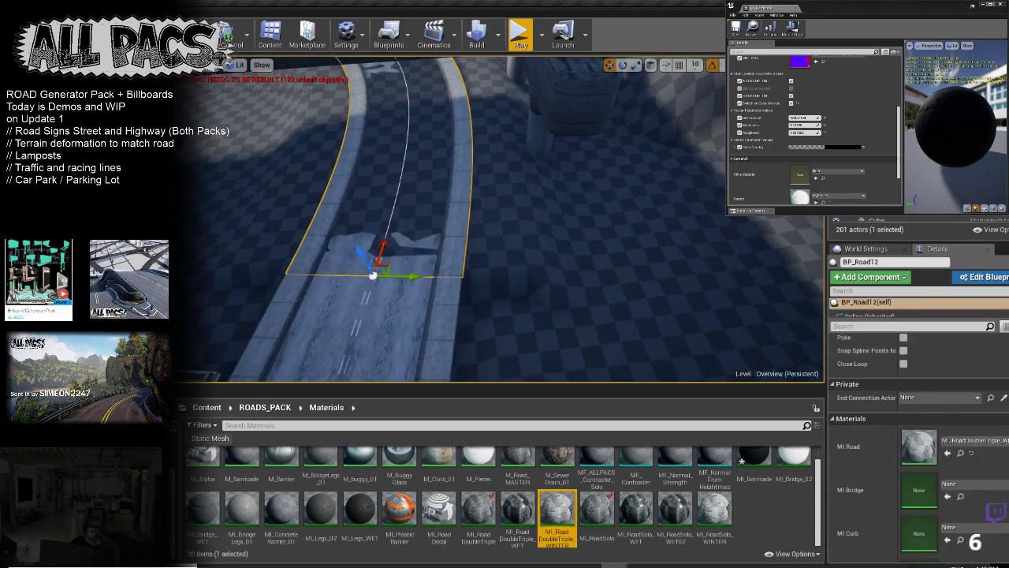
# Step: Turn off Apply Paint in BP_Road12's Landscape settings
pyautogui.moveTo(600, 283); pyautogui.dragTo(556, 253, button='right')
pyautogui.press('w')
pyautogui.moveTo(449, 245); pyautogui.dragTo(466, 148, button='right')
pyautogui.scroll(-5, 973, 517)
pyautogui.scroll(-8, 973, 518)
pyautogui.scroll(8, 934, 471)
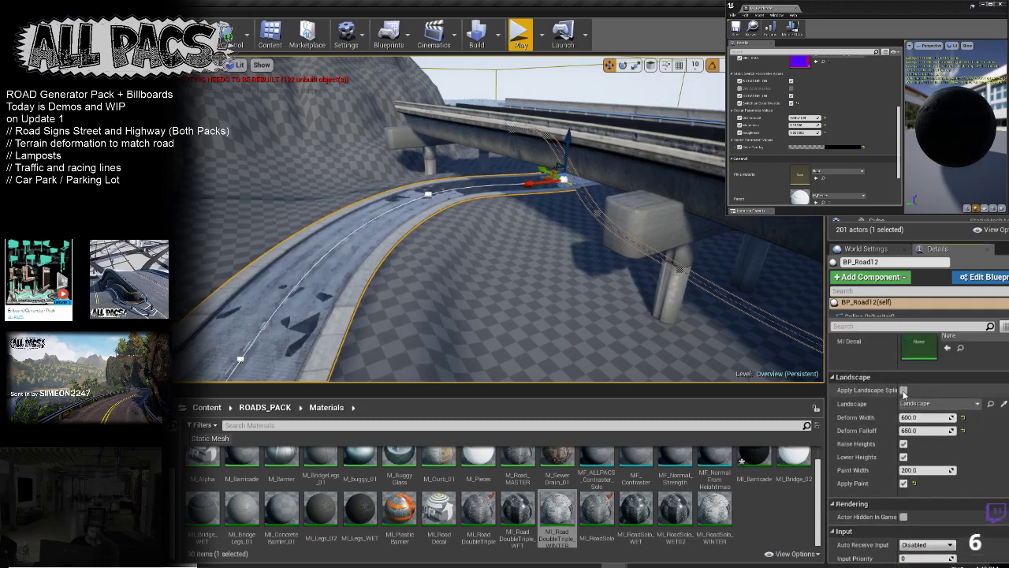
pyautogui.moveTo(776, 347); pyautogui.dragTo(812, 347, button='right')
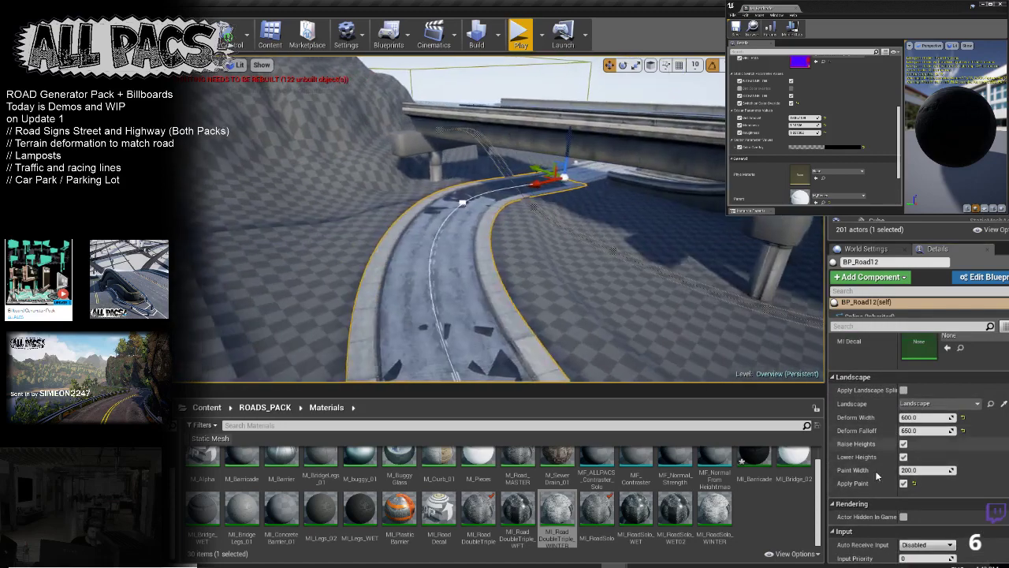
pyautogui.click(904, 483)
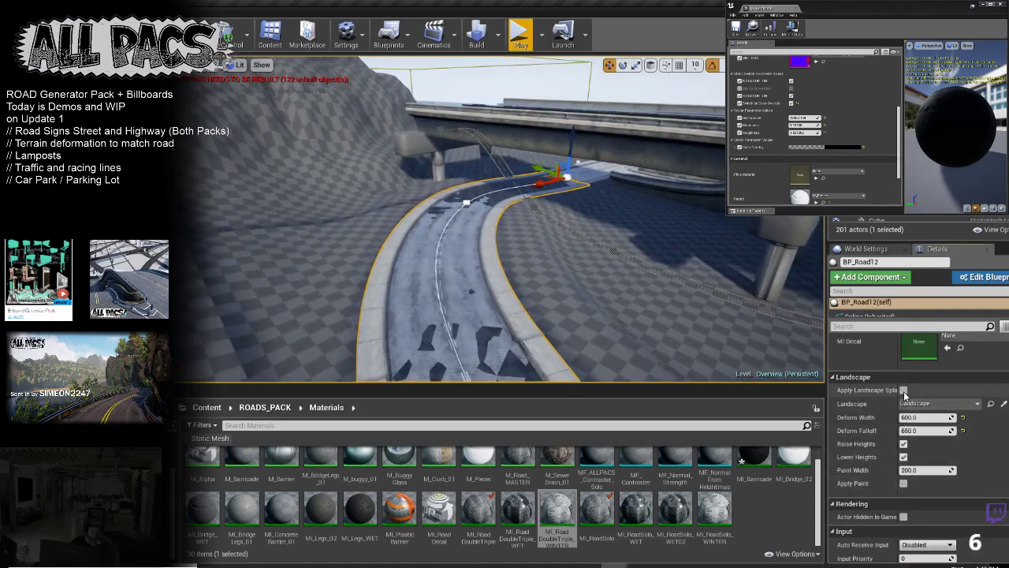
# Step: Raise a spline point of BP_Road12 vertically to lift the road surface clear of the landscape
pyautogui.moveTo(777, 347)
pyautogui.mouseDown(button='right')
pyautogui.moveTo(768, 363)
pyautogui.moveTo(792, 349)
pyautogui.mouseUp(button='right')
pyautogui.click(249, 302)
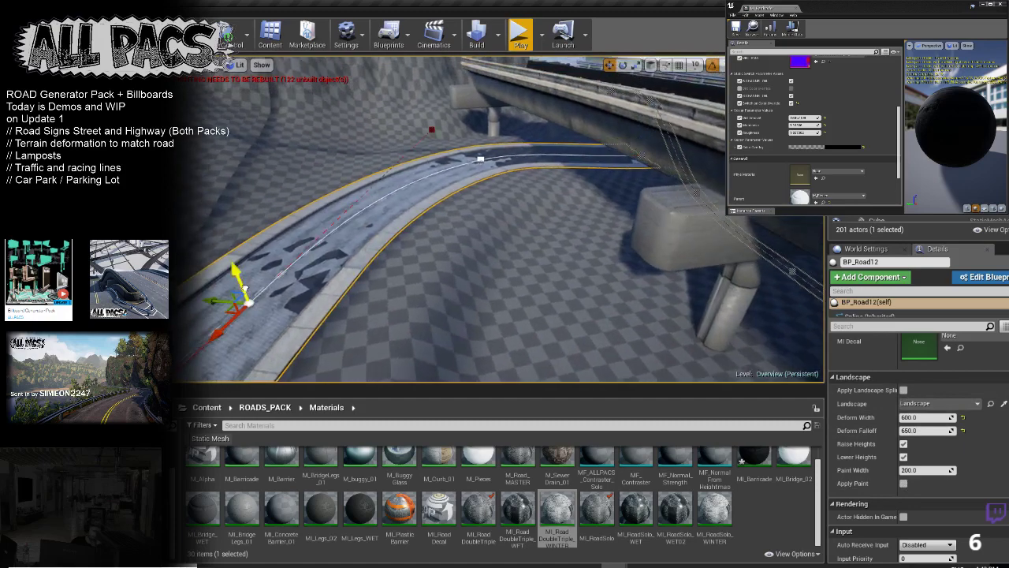
pyautogui.moveTo(248, 302); pyautogui.dragTo(292, 213, button='right')
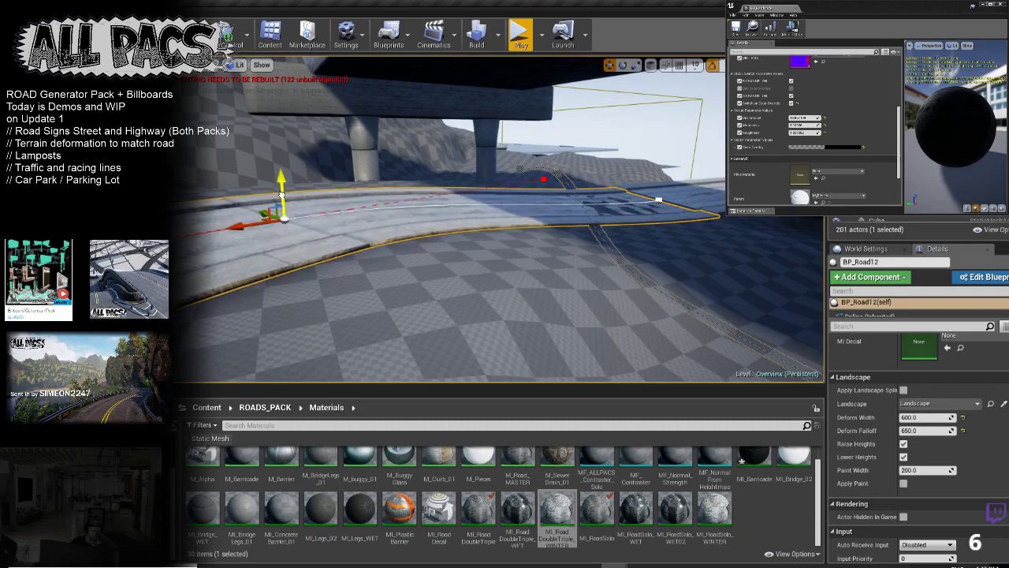
# Step: Use Connect to Target on BP_Road12 to join its start to the ramp's end piece, and examine the curb joint
pyautogui.moveTo(606, 206); pyautogui.dragTo(482, 221, button='right')
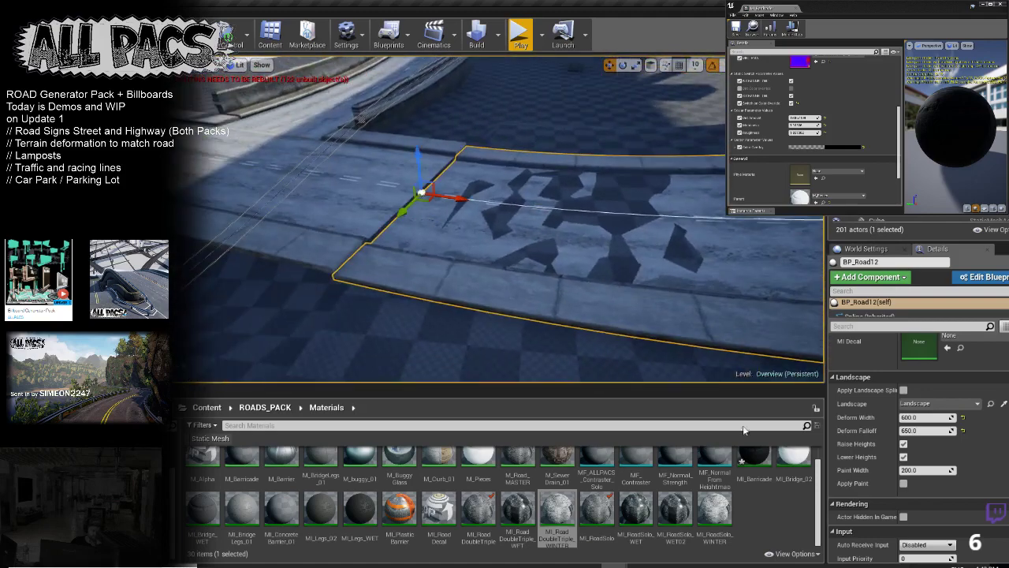
pyautogui.scroll(-4, 916, 480)
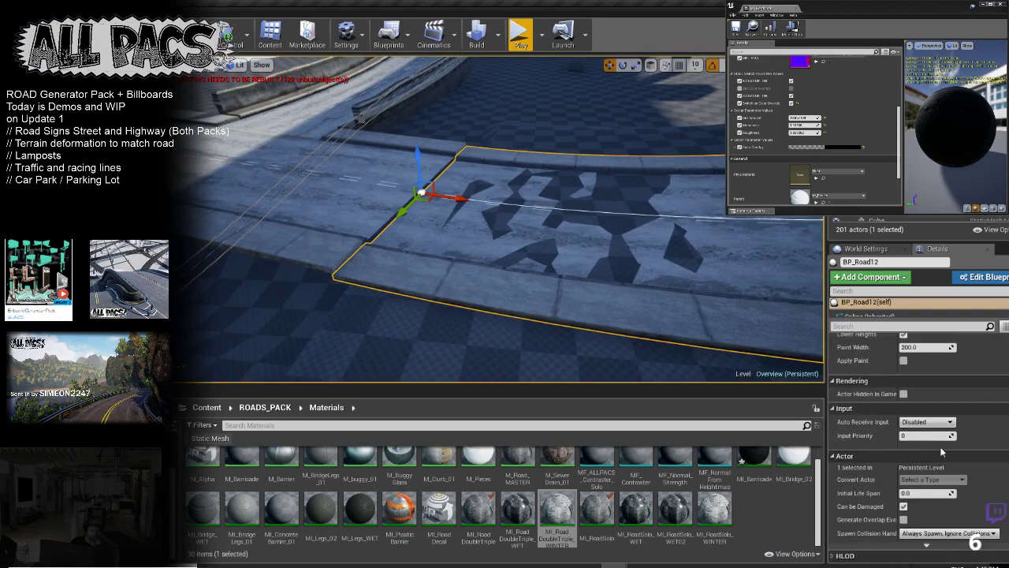
pyautogui.scroll(5, 921, 466)
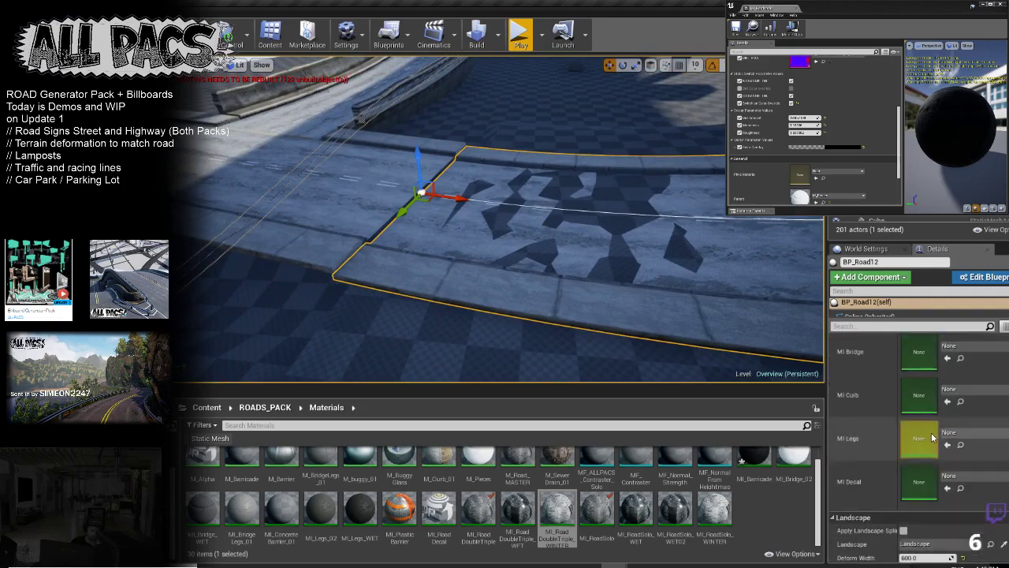
pyautogui.scroll(4, 934, 434)
pyautogui.click(903, 357)
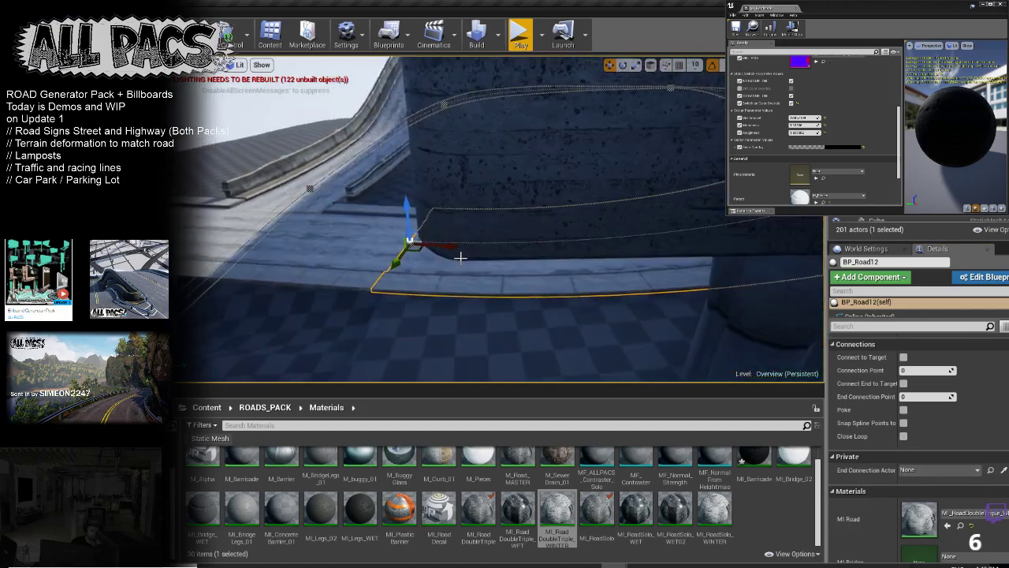
pyautogui.press('Escape')
pyautogui.moveTo(495, 262); pyautogui.dragTo(511, 262, button='right')
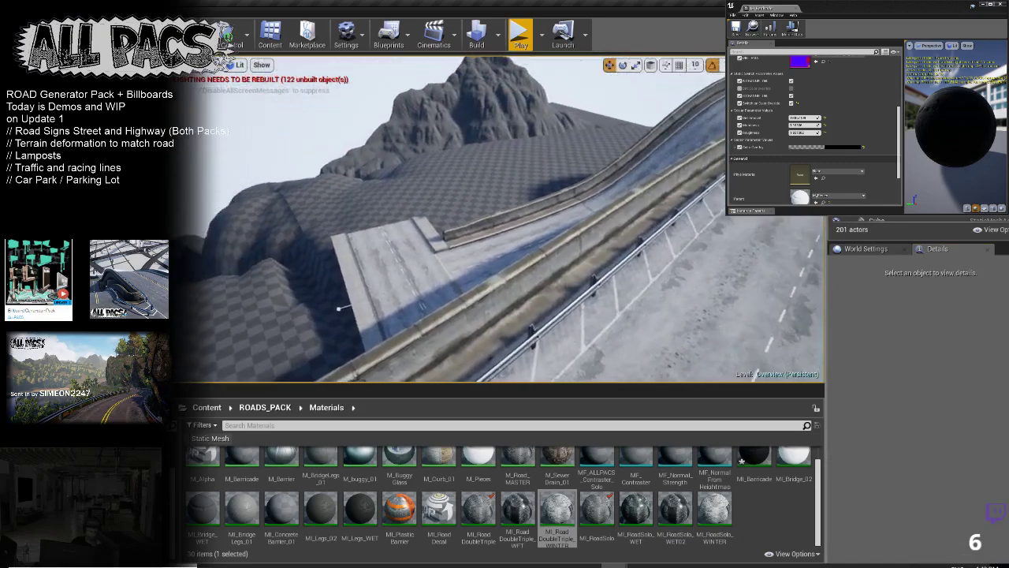
pyautogui.moveTo(499, 219); pyautogui.dragTo(536, 268, button='right')
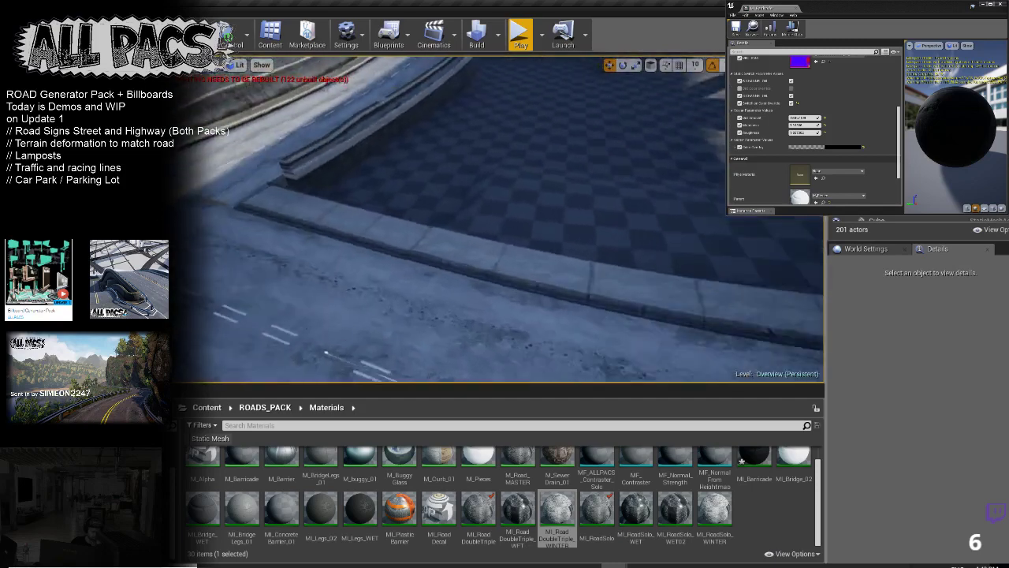
pyautogui.moveTo(499, 219)
pyautogui.mouseDown(button='right')
pyautogui.moveTo(494, 244)
pyautogui.moveTo(560, 251)
pyautogui.moveTo(575, 229)
pyautogui.moveTo(607, 265)
pyautogui.moveTo(426, 220)
pyautogui.moveTo(355, 225)
pyautogui.moveTo(498, 206)
pyautogui.mouseUp(button='right')
pyautogui.moveTo(344, 284); pyautogui.dragTo(347, 276)
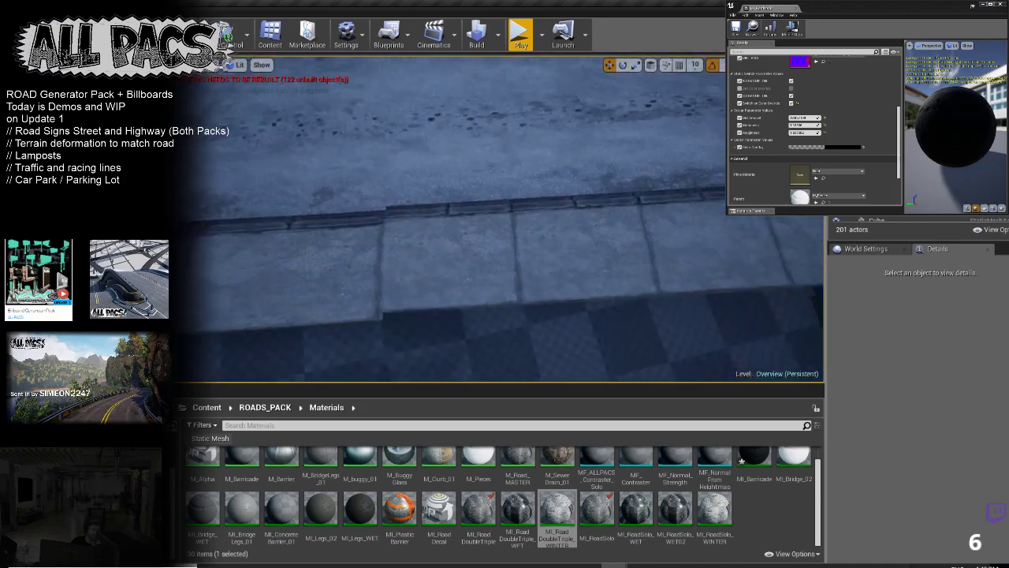
# Step: Move BP_Road3's end spline point sideways to swing its three-way end piece to a new angle
pyautogui.click(504, 186)
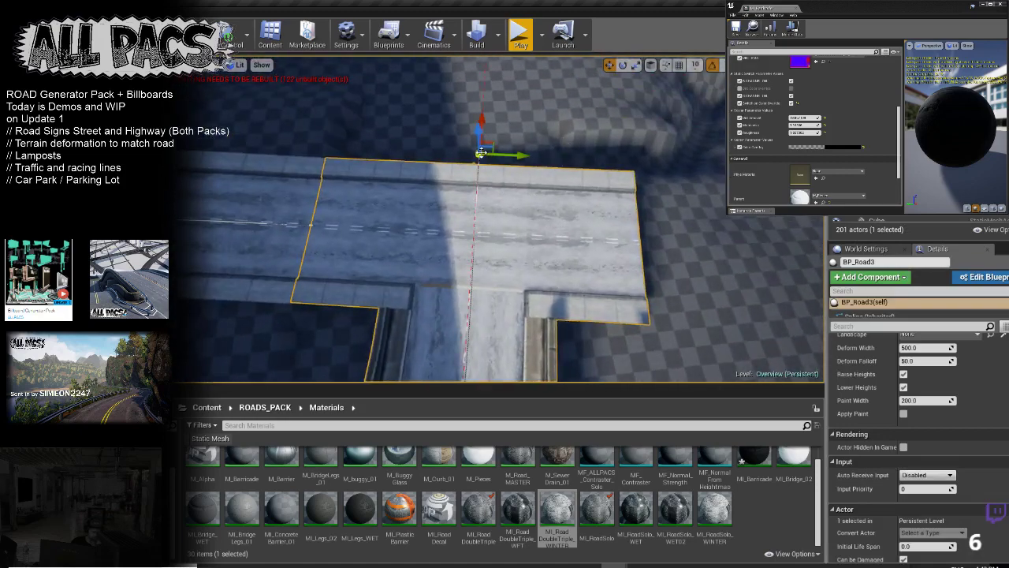
pyautogui.moveTo(511, 156); pyautogui.dragTo(517, 159, button='right')
pyautogui.press('s')
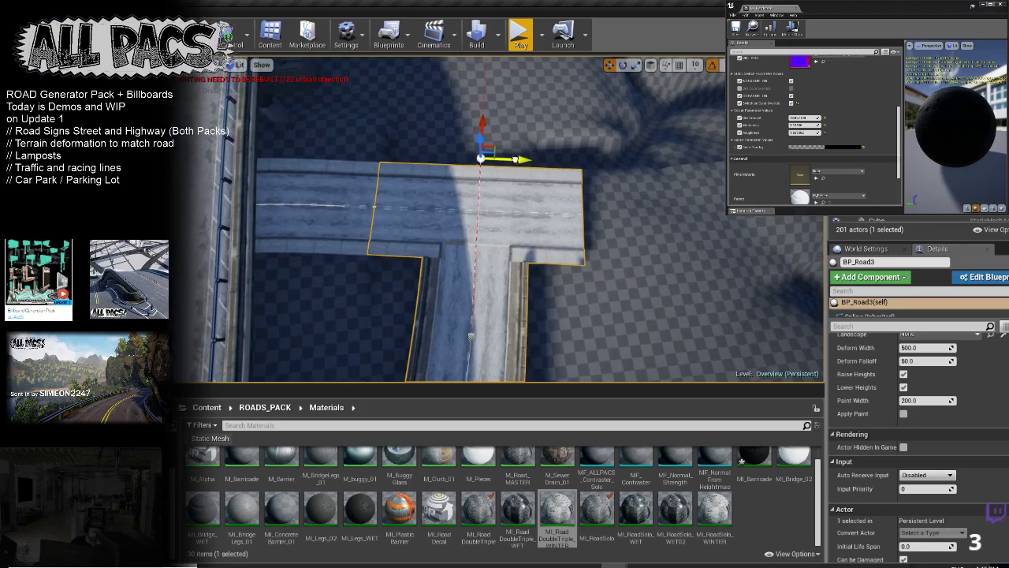
pyautogui.moveTo(509, 152); pyautogui.dragTo(503, 174)
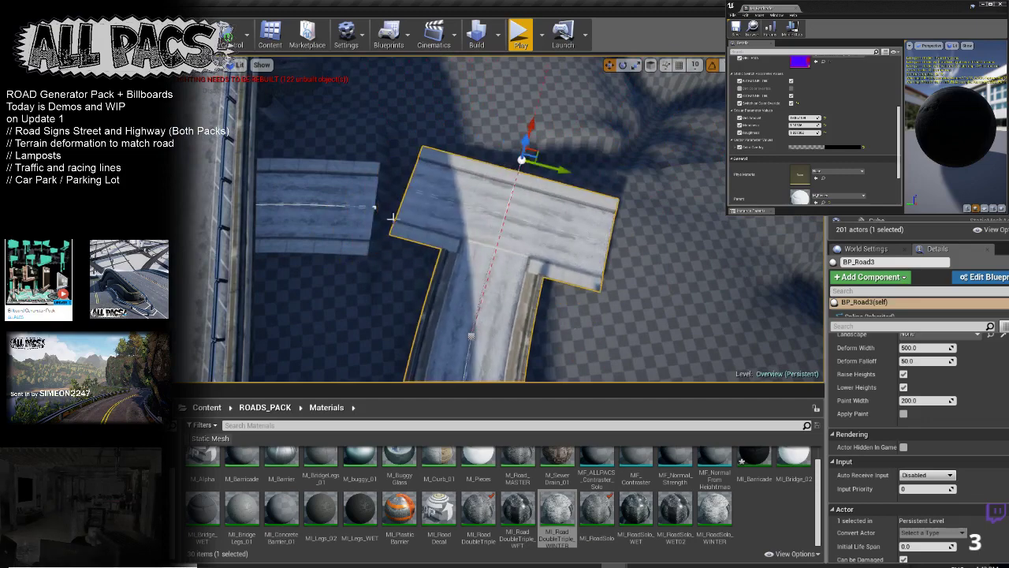
pyautogui.moveTo(563, 169); pyautogui.dragTo(520, 169, button='right')
pyautogui.press('Escape')
pyautogui.press('w')
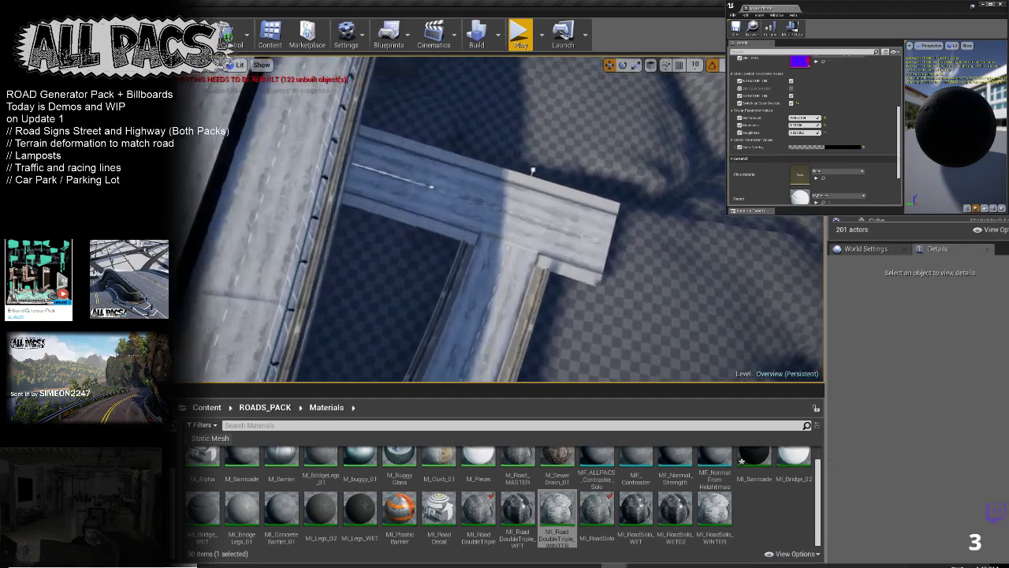
# Step: Assign MI_RoadSolo_WINTER to BP_Road12's MI Road material slot
pyautogui.moveTo(520, 170); pyautogui.dragTo(386, 150, button='right')
pyautogui.moveTo(497, 224); pyautogui.dragTo(505, 233, button='right')
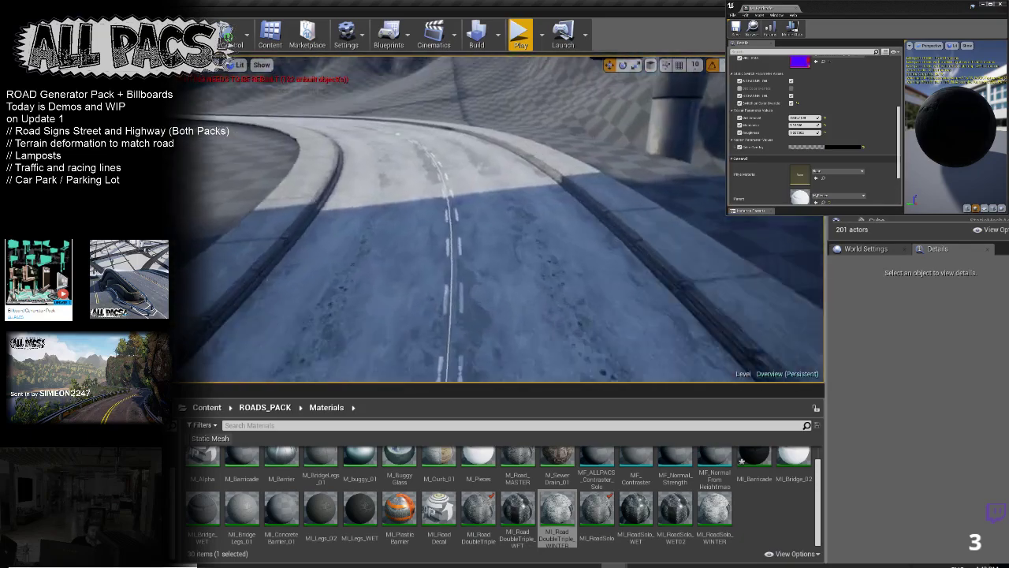
pyautogui.moveTo(505, 233); pyautogui.dragTo(506, 256, button='right')
pyautogui.click(509, 268)
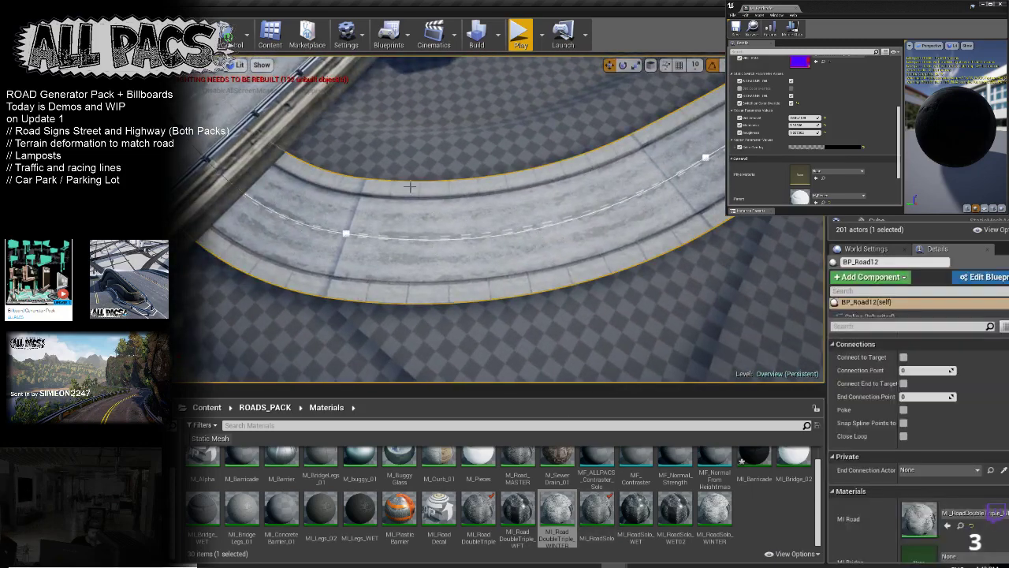
pyautogui.scroll(1, 505, 213)
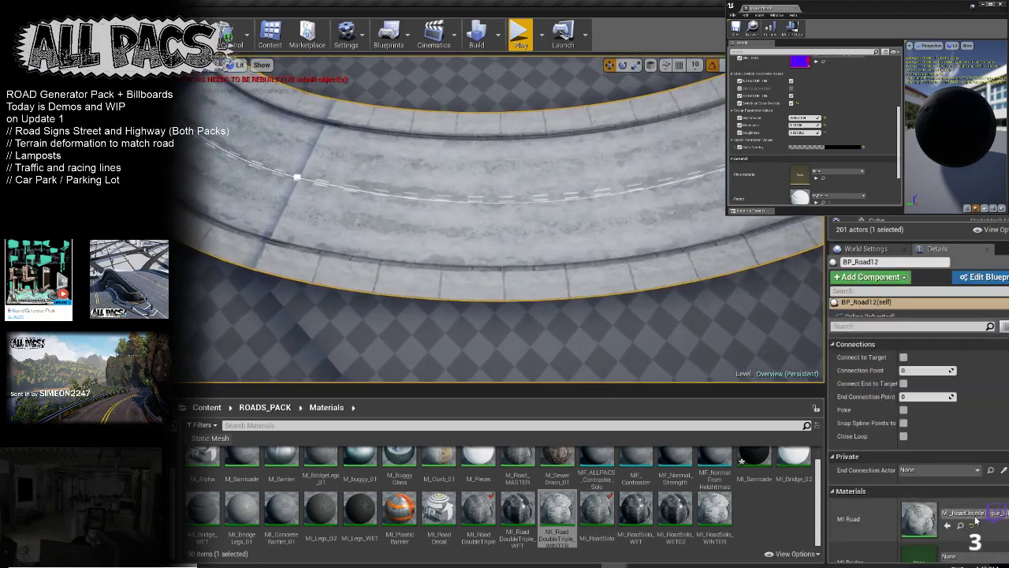
pyautogui.moveTo(707, 513); pyautogui.dragTo(915, 512)
pyautogui.click(578, 253)
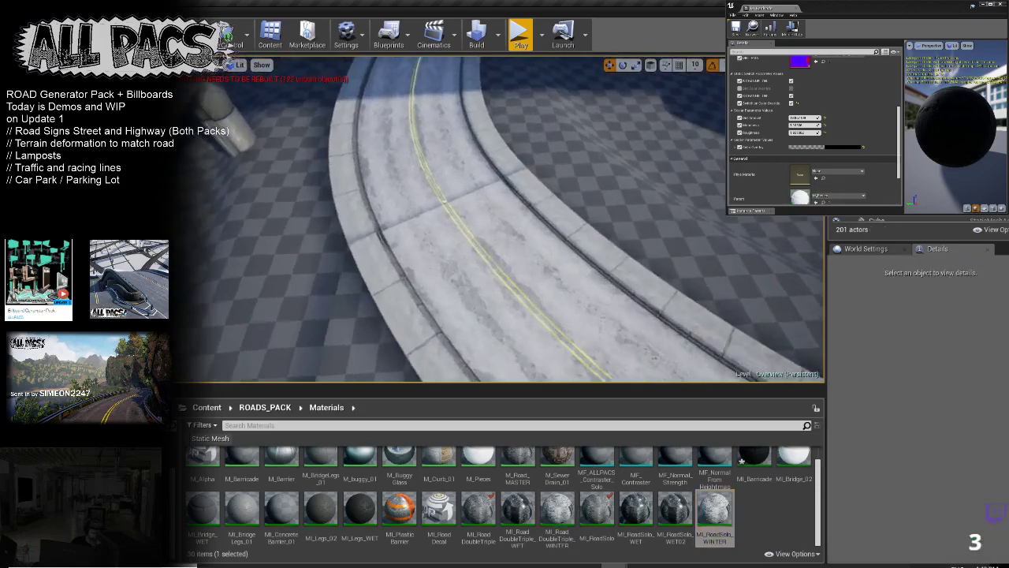
# Step: Select BP_Road3 and replace its MI Road material with MI_RoadSolo_WINTER to match the adjoining road
pyautogui.press('w')
pyautogui.moveTo(578, 254); pyautogui.dragTo(607, 300, button='right')
pyautogui.click(394, 181)
pyautogui.moveTo(394, 181); pyautogui.dragTo(268, 193, button='right')
pyautogui.click(719, 511)
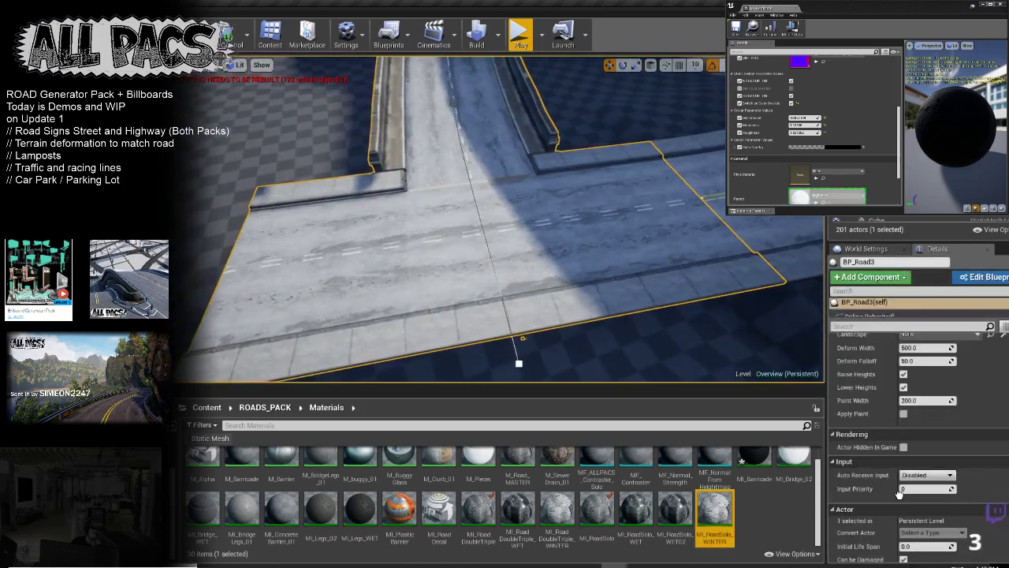
pyautogui.scroll(5, 956, 476)
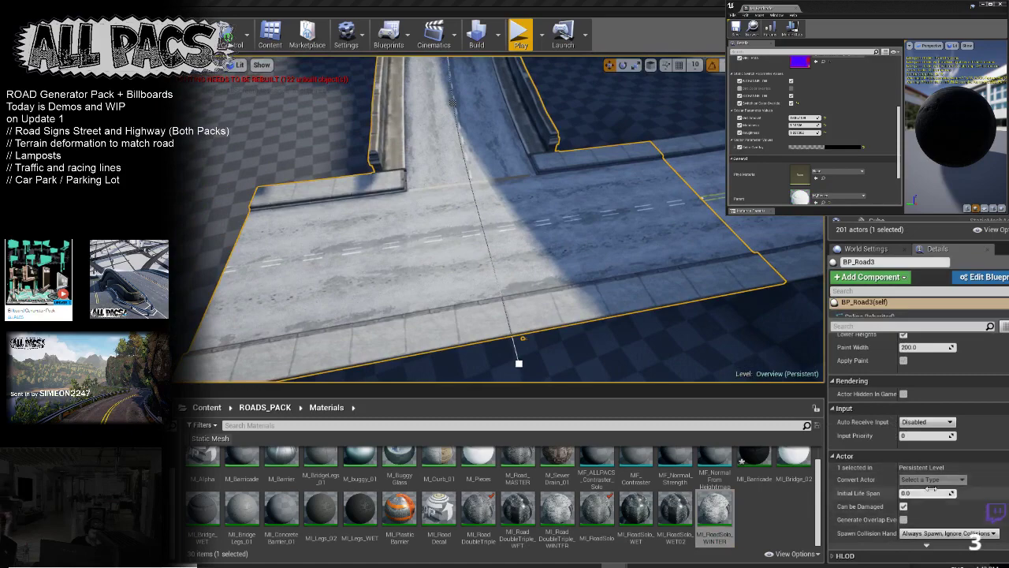
pyautogui.scroll(5, 957, 476)
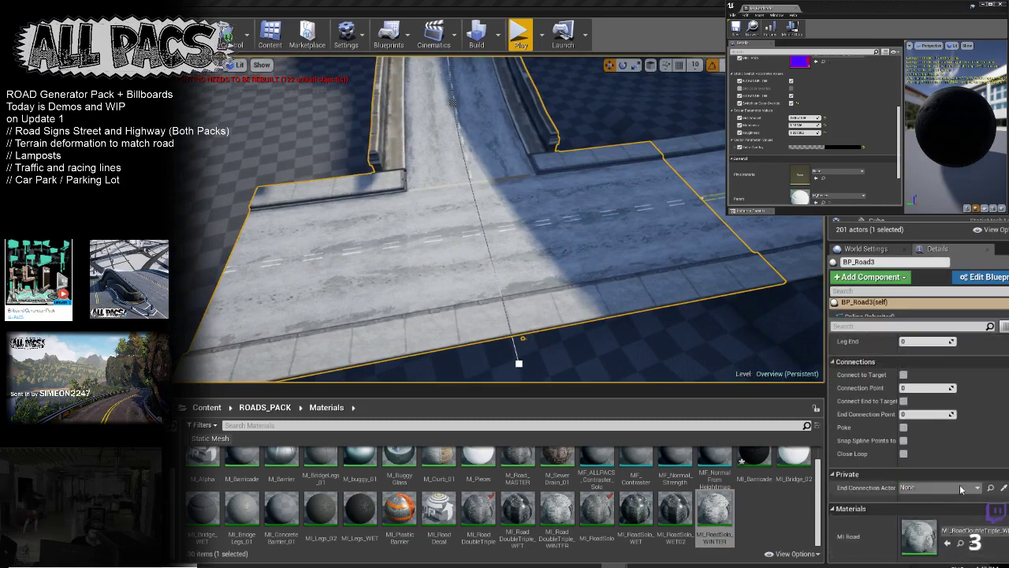
pyautogui.click(711, 504)
pyautogui.moveTo(711, 505); pyautogui.dragTo(920, 532)
pyautogui.moveTo(529, 217)
pyautogui.mouseDown(button='right')
pyautogui.moveTo(587, 202)
pyautogui.moveTo(530, 216)
pyautogui.mouseUp(button='right')
pyautogui.scroll(3, 958, 472)
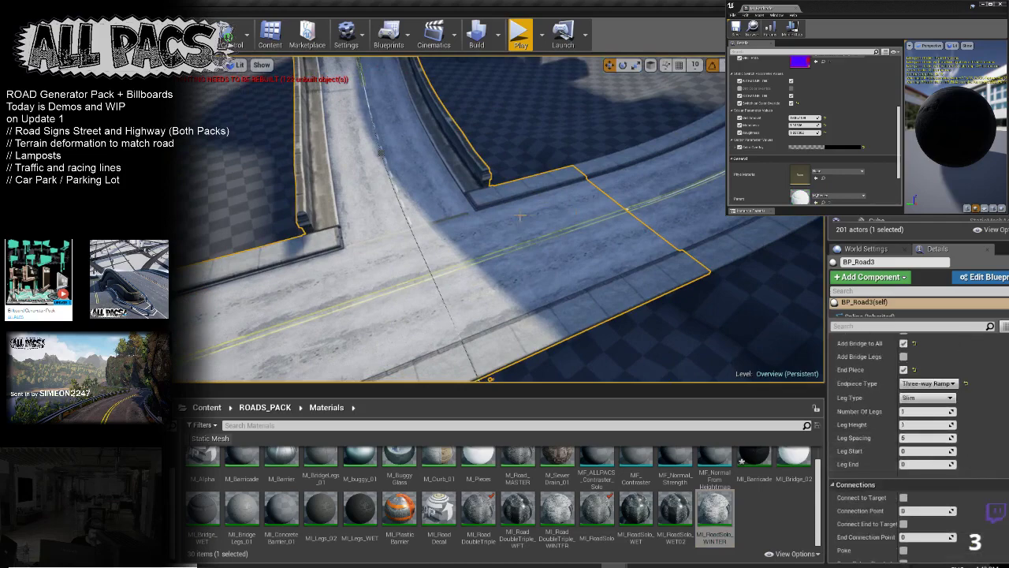
# Step: Enlarge the viewport and fly out to examine the winter road network across the mountain landscape
pyautogui.moveTo(568, 260); pyautogui.dragTo(568, 197, button='right')
pyautogui.moveTo(401, 140); pyautogui.dragTo(512, 194, button='right')
pyautogui.moveTo(500, 228); pyautogui.dragTo(520, 212, button='right')
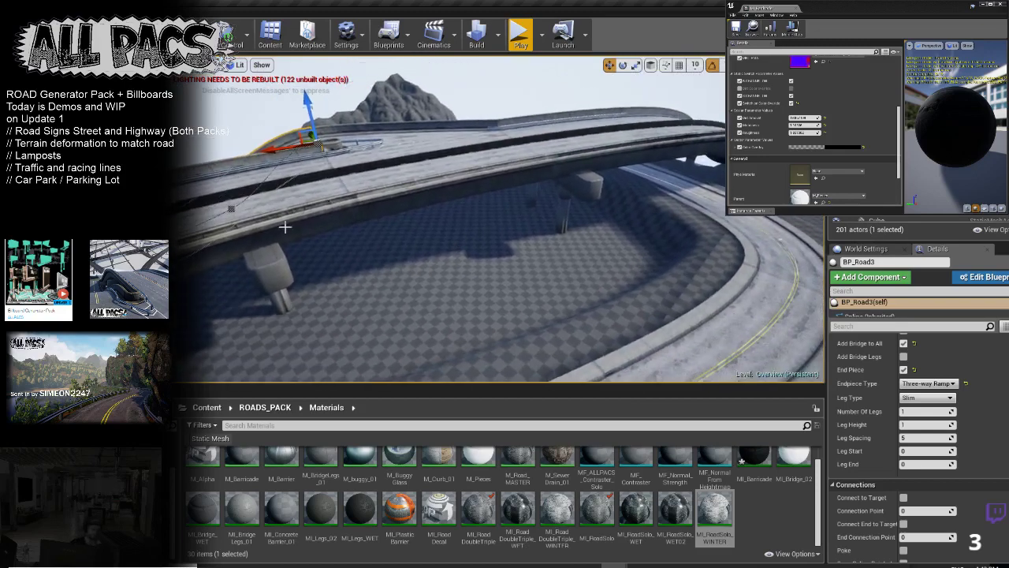
pyautogui.moveTo(321, 270); pyautogui.dragTo(390, 319, button='right')
pyautogui.moveTo(398, 384); pyautogui.dragTo(387, 494)
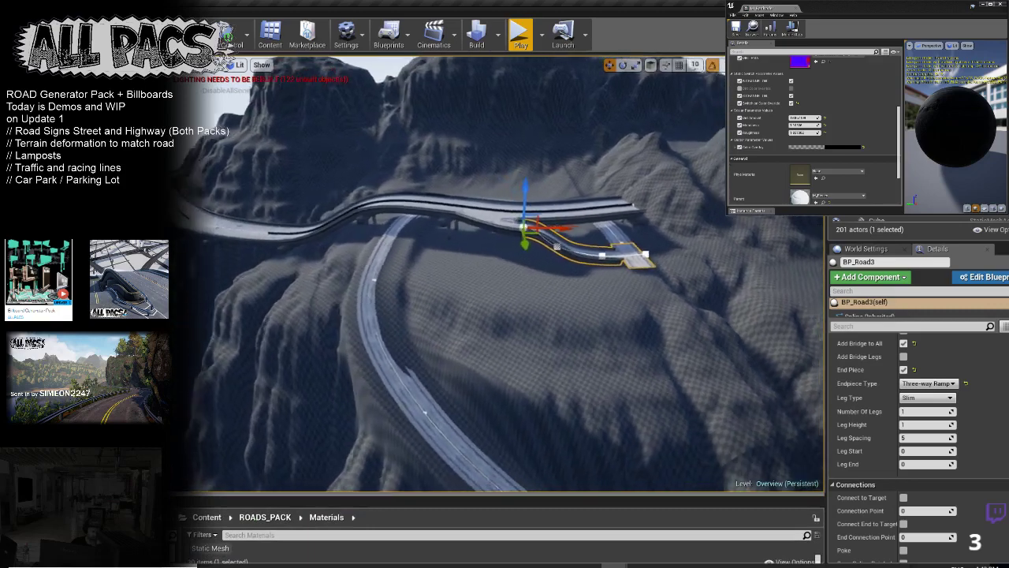
pyautogui.moveTo(442, 339); pyautogui.dragTo(339, 331, button='right')
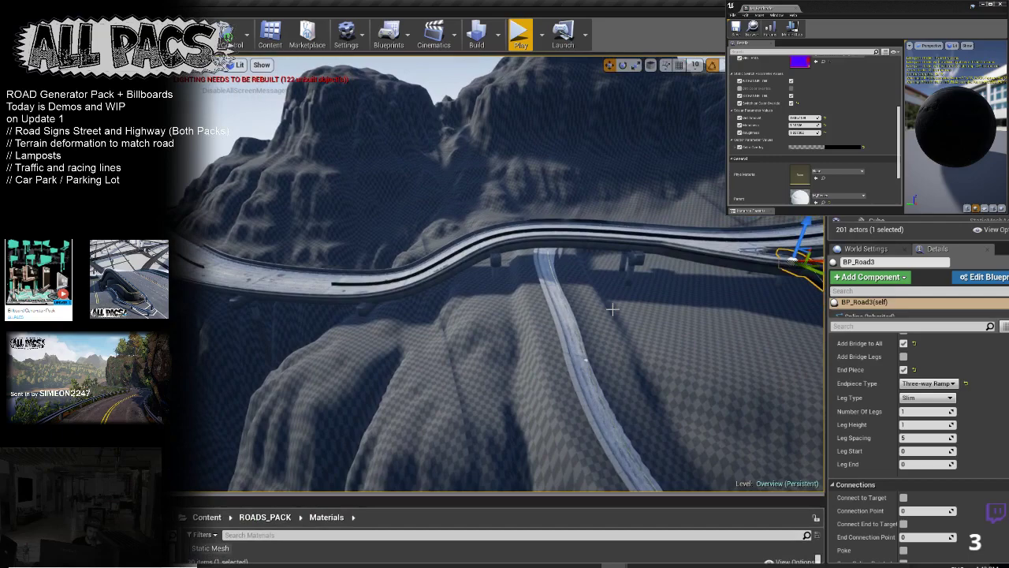
pyautogui.moveTo(566, 297); pyautogui.dragTo(777, 312, button='right')
pyautogui.moveTo(499, 276); pyautogui.dragTo(568, 280, button='right')
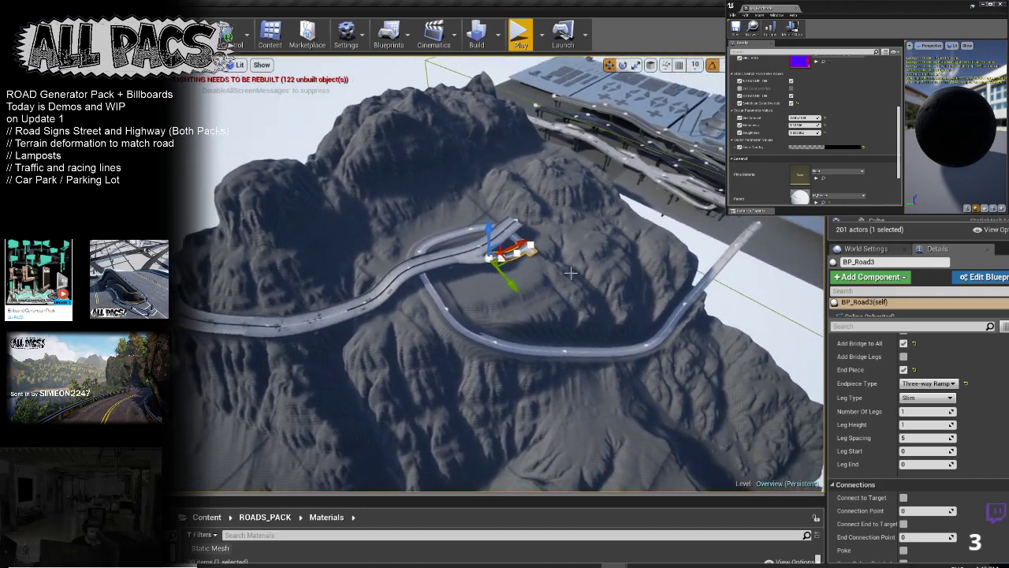